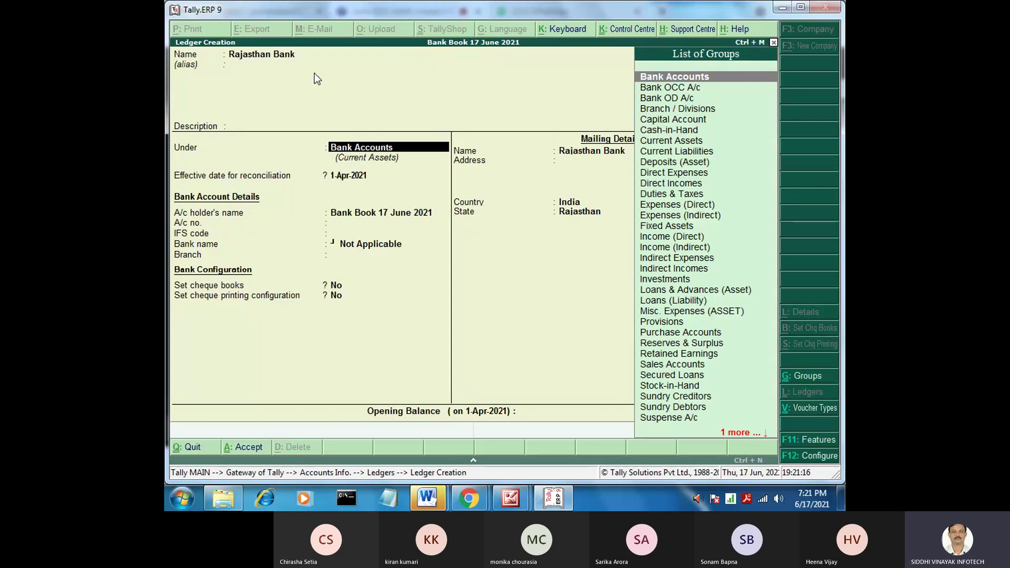
Keep the Rajasthan Bank ledger under Bank Accounts and accept its default bank, cheque and mailing details up to the opening balance
key("Return")
key("Return")
key("Return")
key("Return")
key("Return")
key("Return")
key("Return")
key("Return")
key("Return")
key("Return")
key("Return")
key("Return")
key("Return")
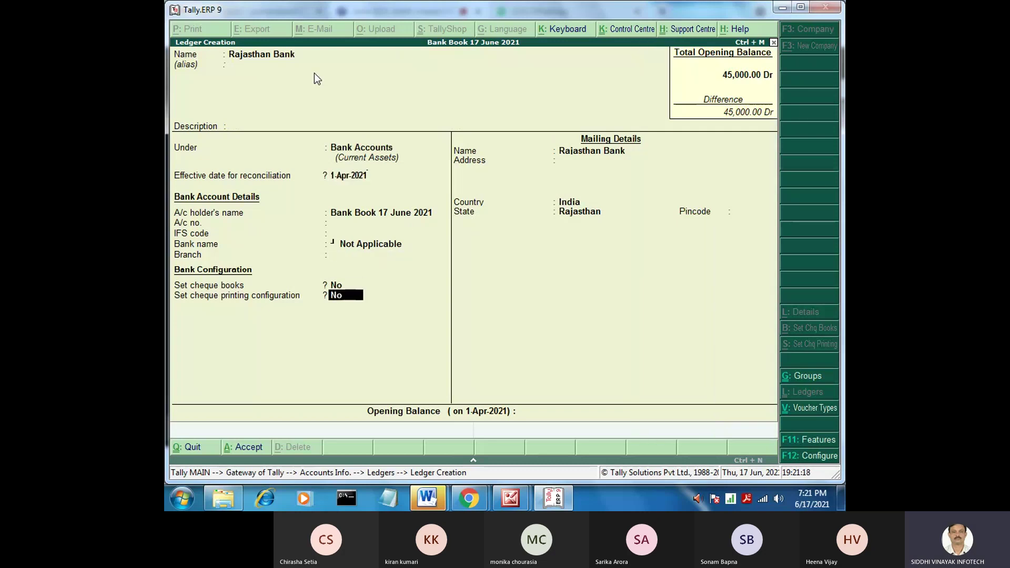
key("Return")
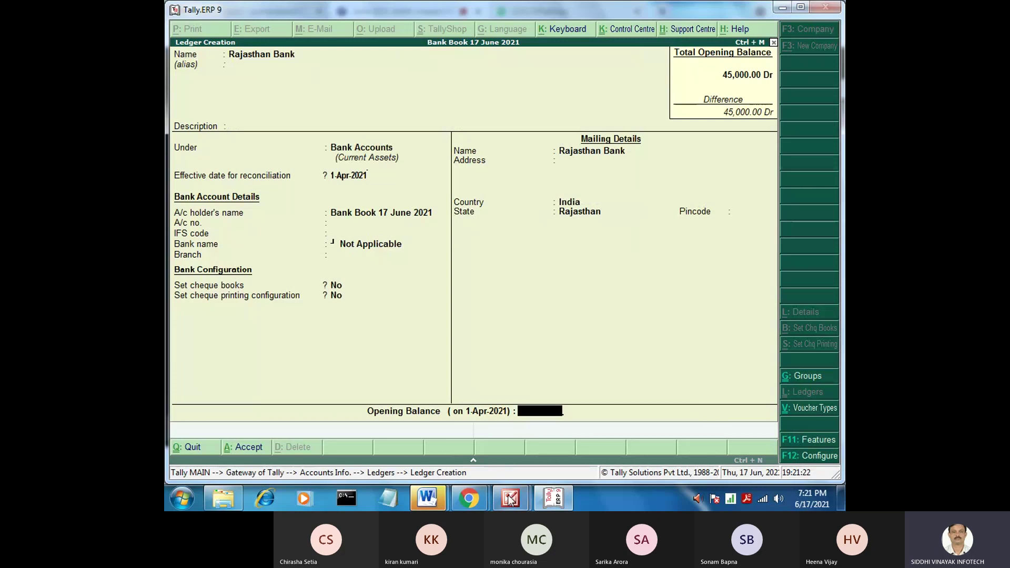
Check the Bank Book exercise image, set Rajasthan Bank's opening balance to 50000 in Tally and save the ledger
mouse_move(510, 497)
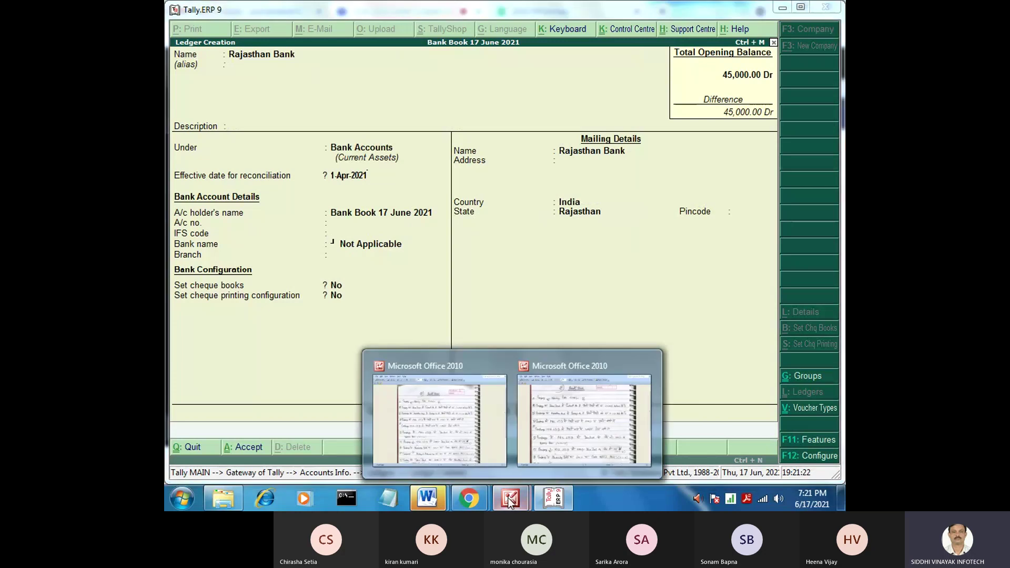
left_click(599, 424)
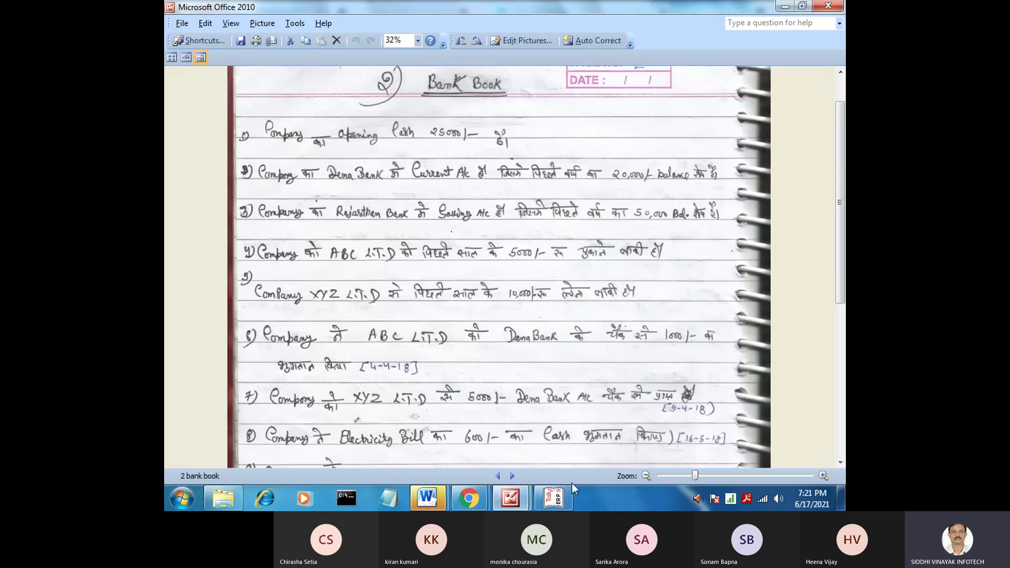
left_click(558, 500)
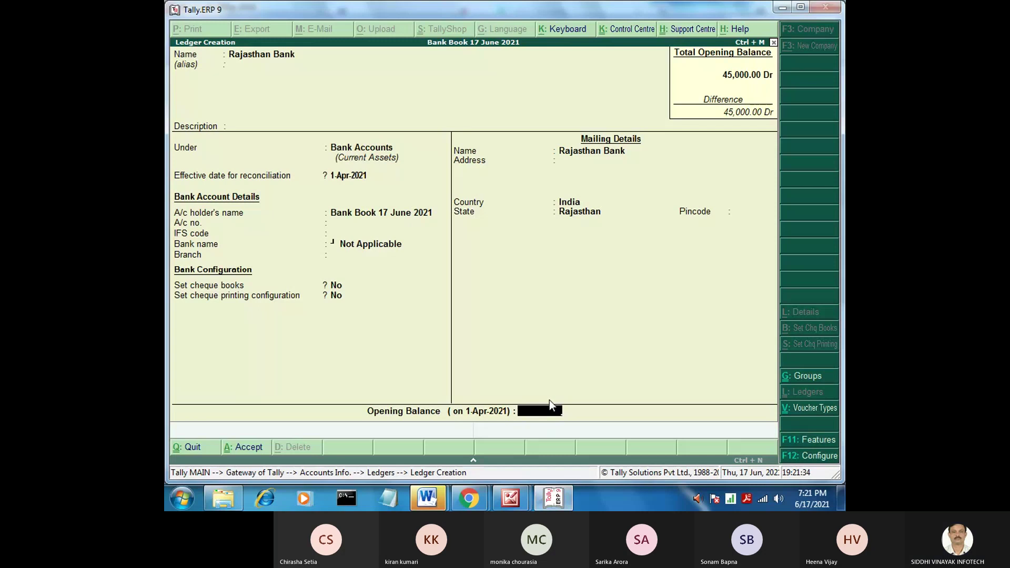
type("0000")
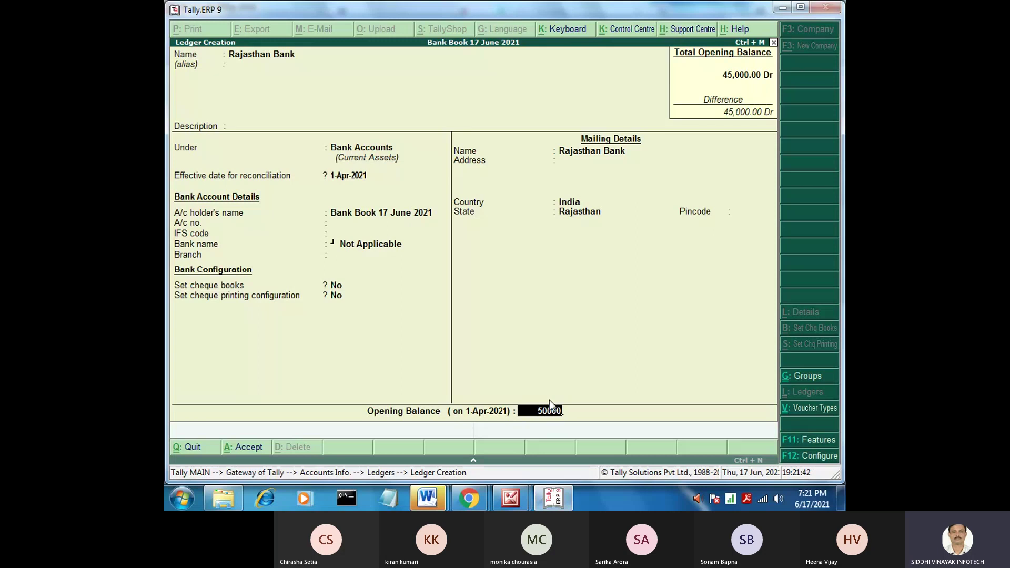
key("Return")
key("Return")
key("Return")
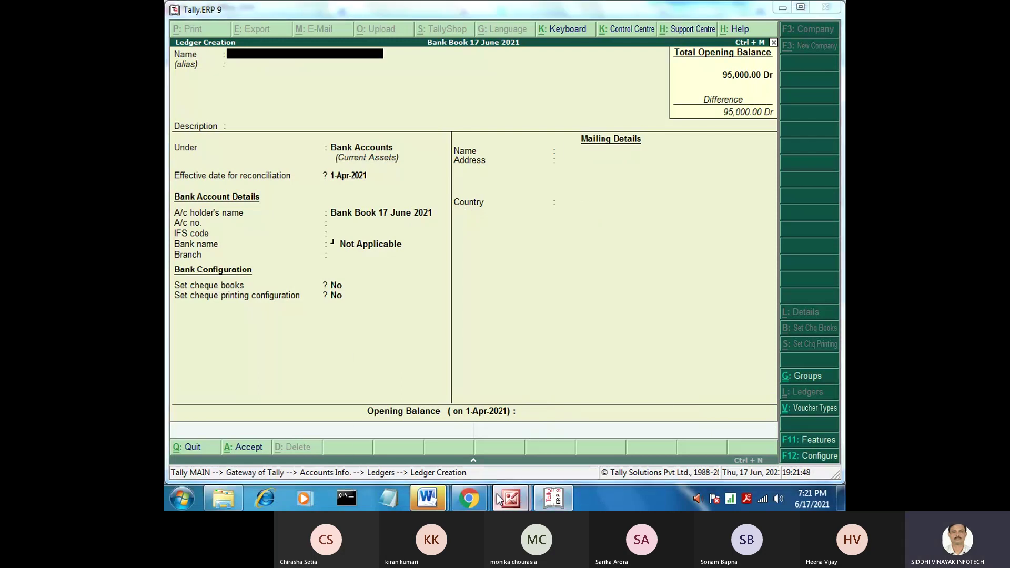
Close the duplicate window of the Bank Book exercise image
mouse_move(510, 499)
left_click(461, 412)
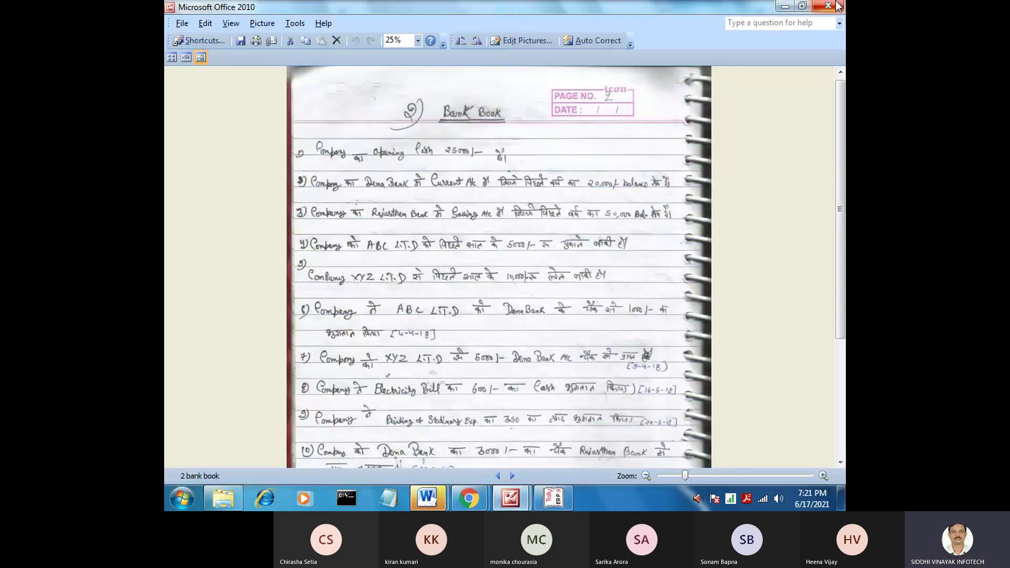
left_click(837, 7)
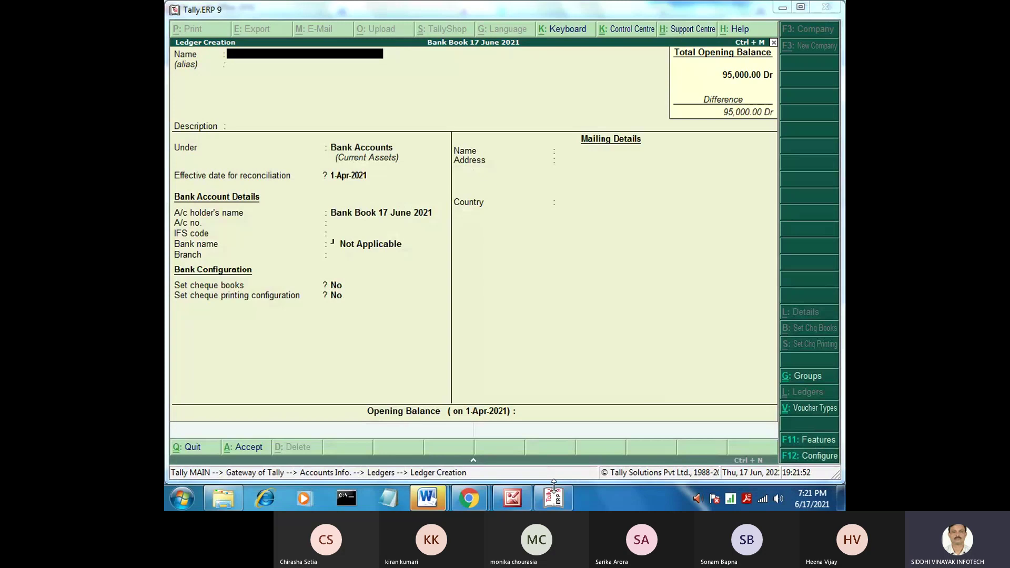
Consult the fourth entry in the exercise image, return to Tally and name the new ledger Abc Ltd without an alias
left_click(513, 499)
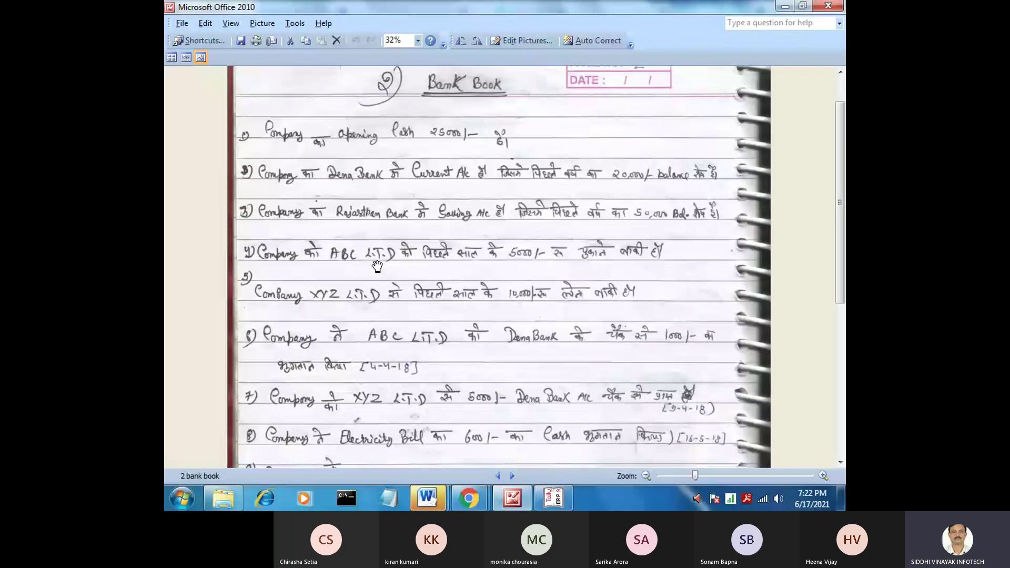
left_click(555, 498)
type("Abc Ltd")
key("Return")
key("Return")
key("Return")
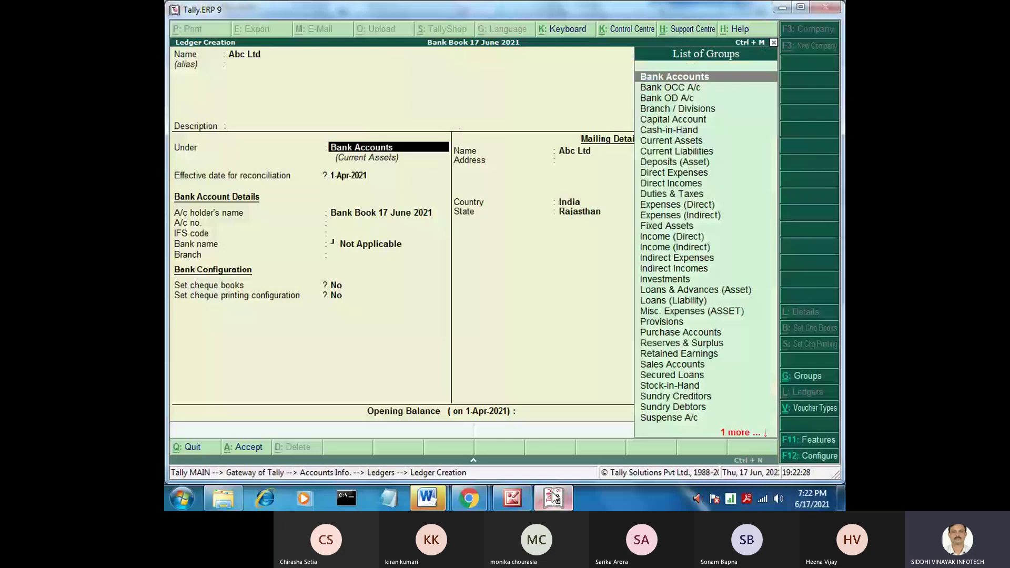
Place the Abc Ltd ledger under Sundry Creditors and accept the default credit, mailing and tax details
type("S")
key("Down")
key("Down")
key("Down")
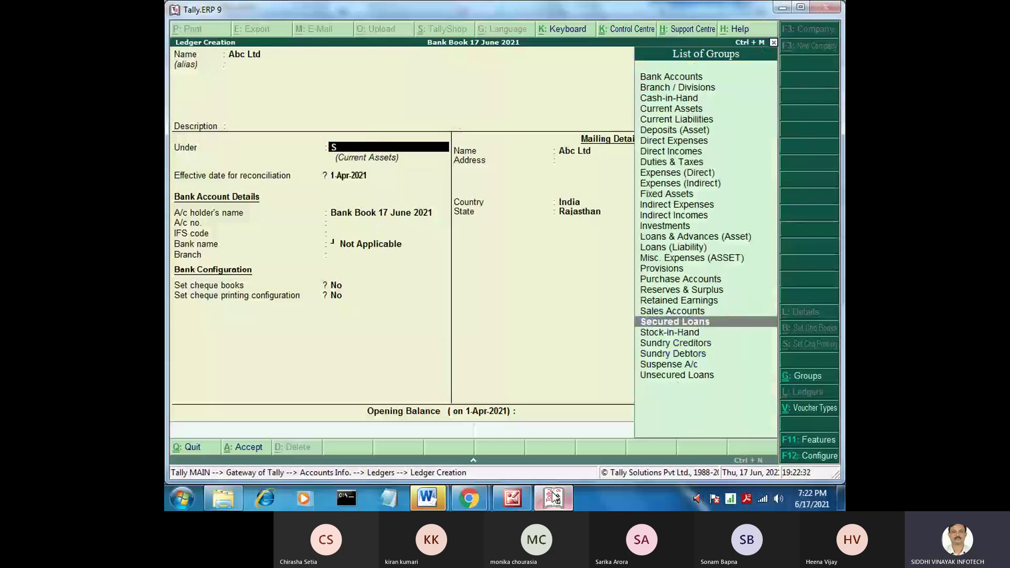
key("Return")
key("Return")
key("Return")
key("Return")
key("Return")
key("Return")
key("Return")
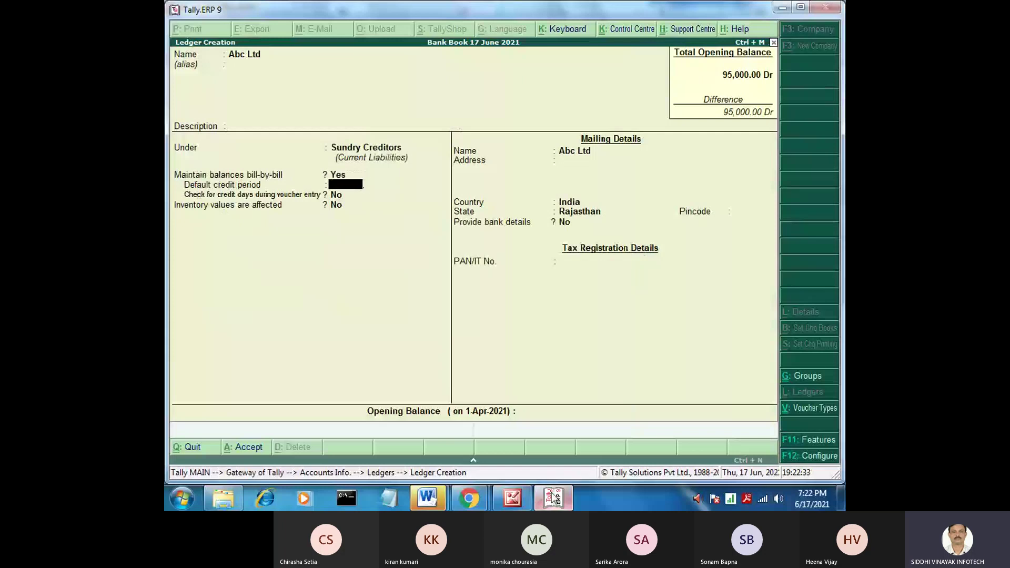
key("Return")
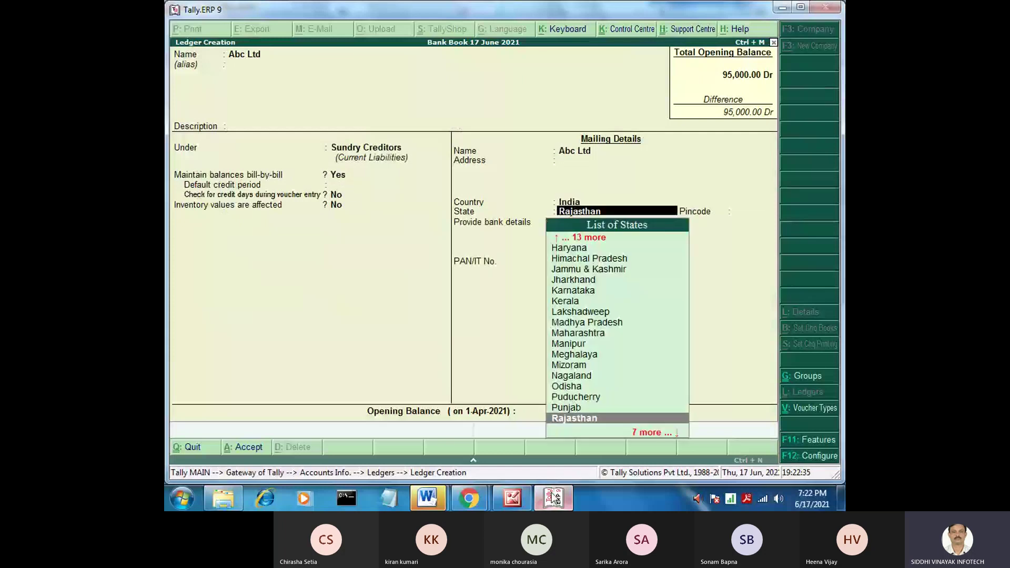
key("Return")
key("Return")
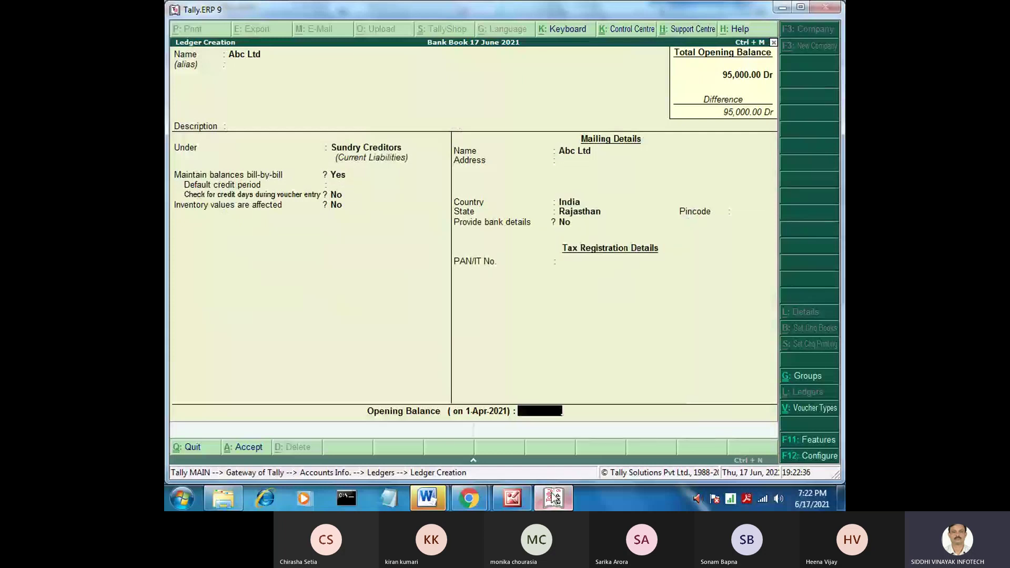
Check the amount in the exercise image, set Abc Ltd's opening balance to 5000 Cr and save without a bill-wise breakup
left_click(515, 496)
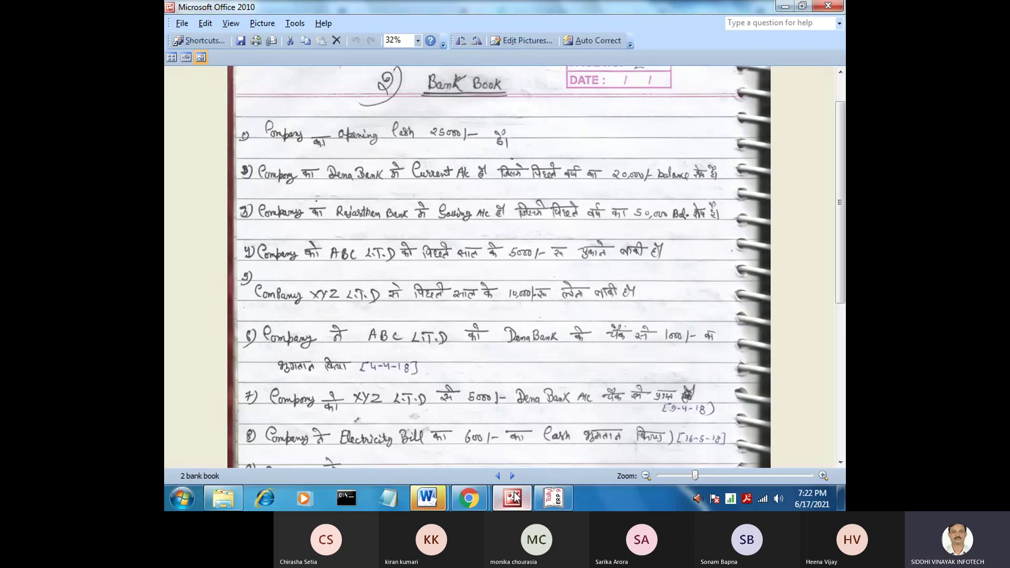
left_click(516, 496)
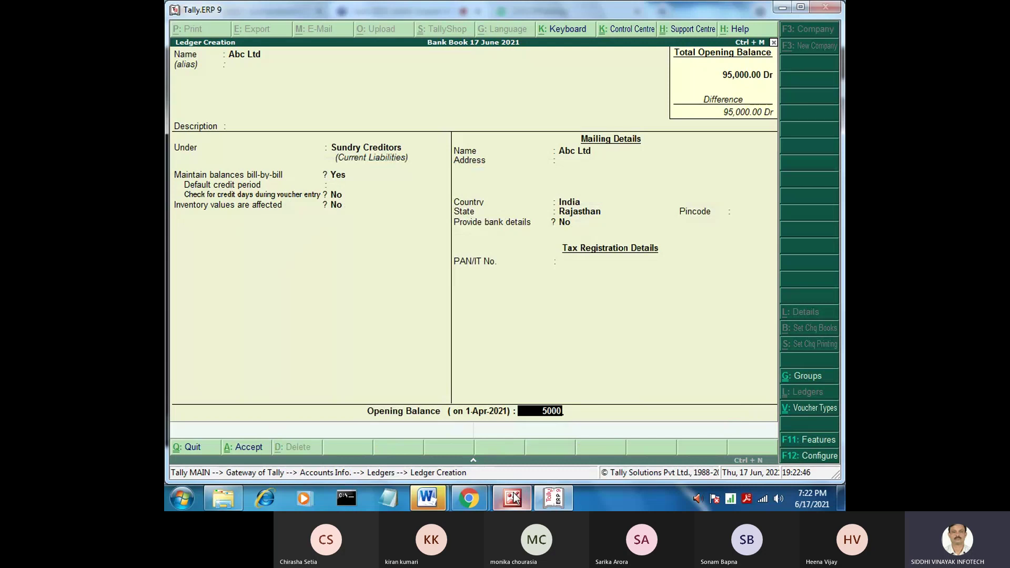
key("Return")
key("Return")
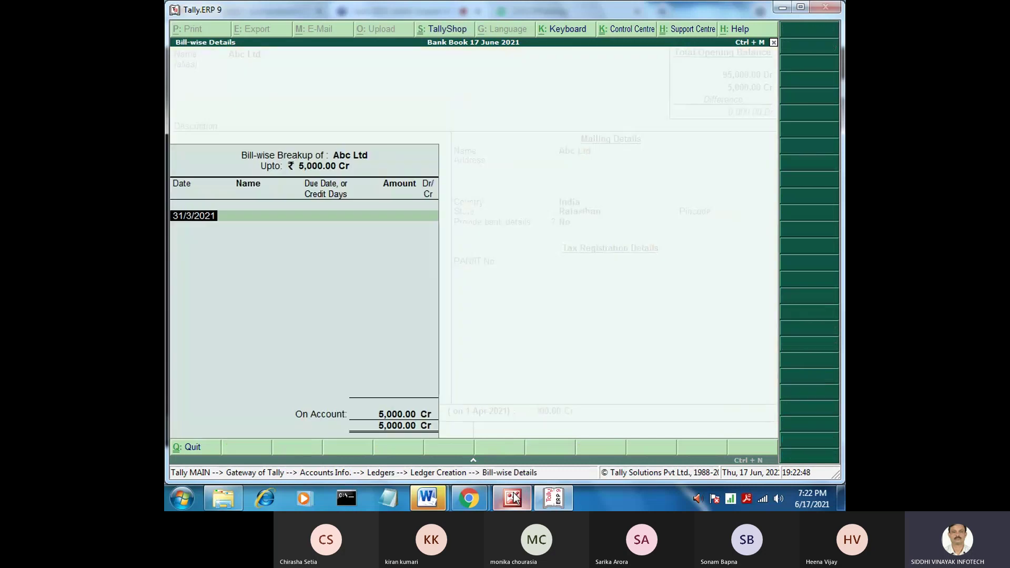
key("Return")
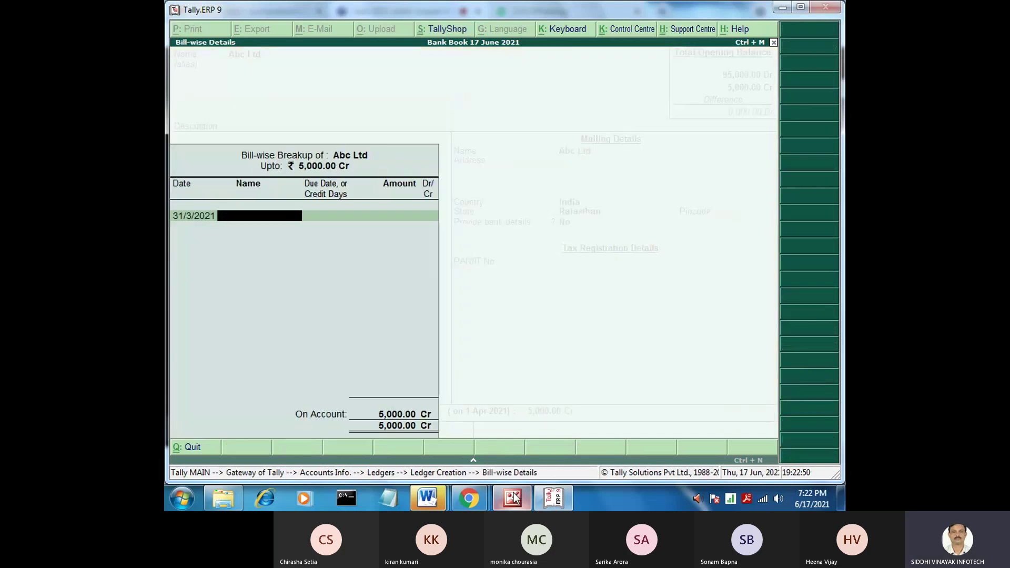
key("Return")
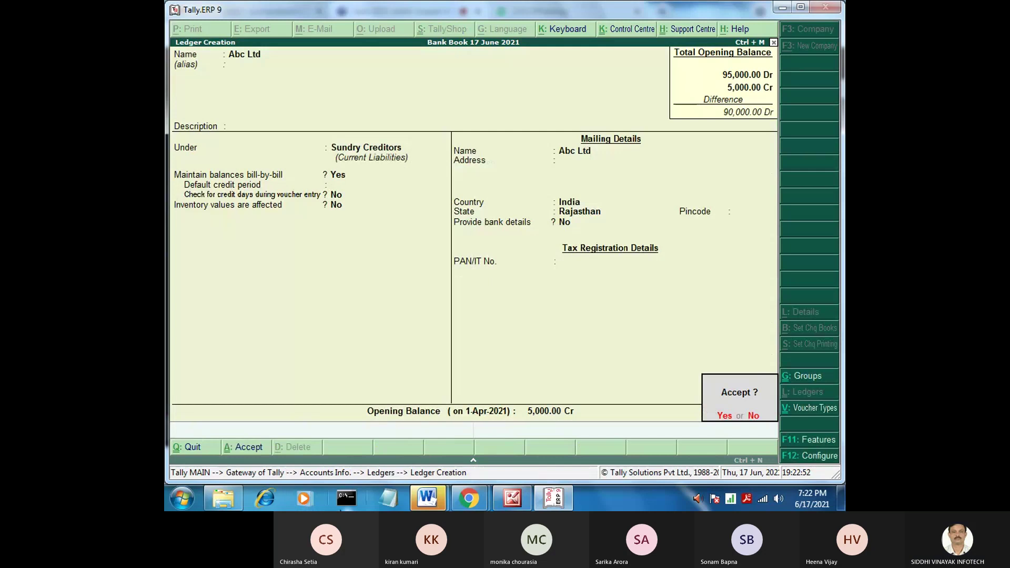
key("Return")
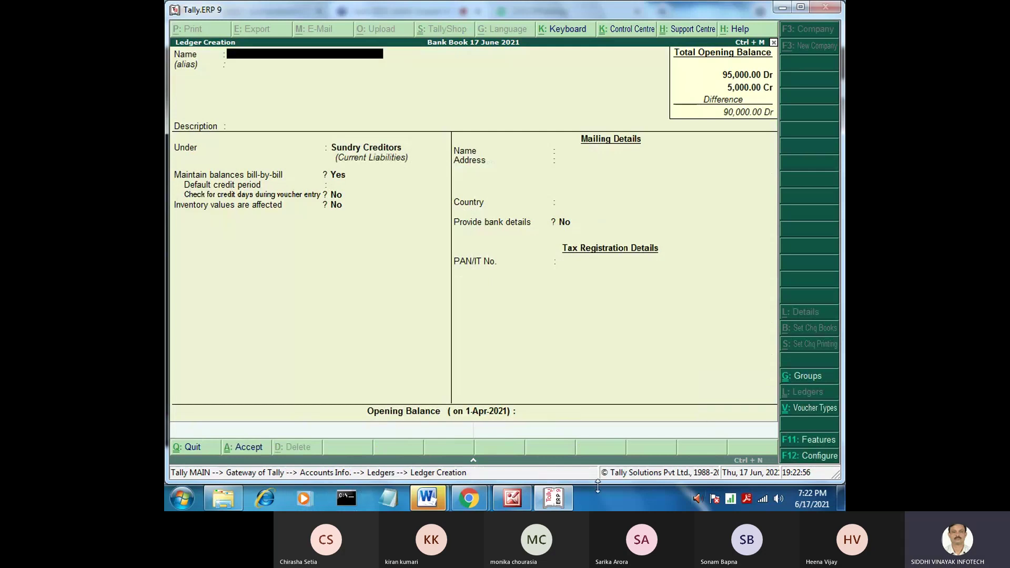
Consult the fifth entry in the exercise image and name the new Tally ledger Xyz Ltd without an alias
left_click(559, 503)
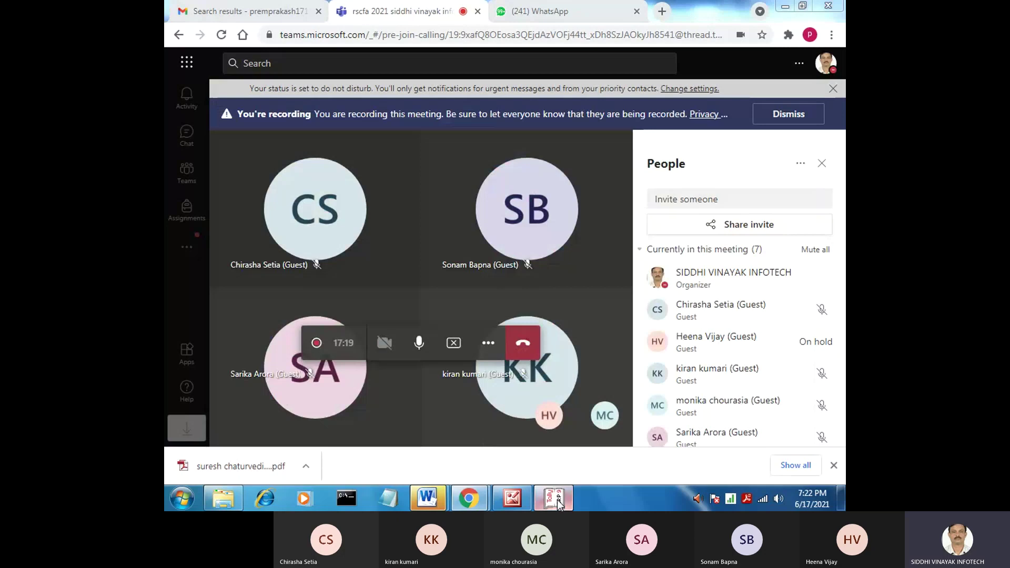
left_click(559, 503)
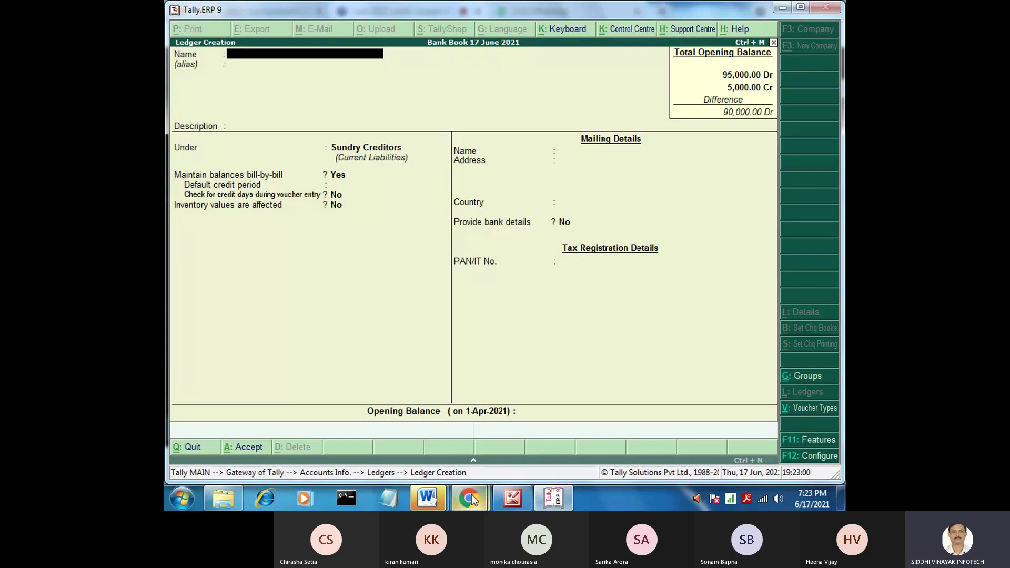
left_click(513, 500)
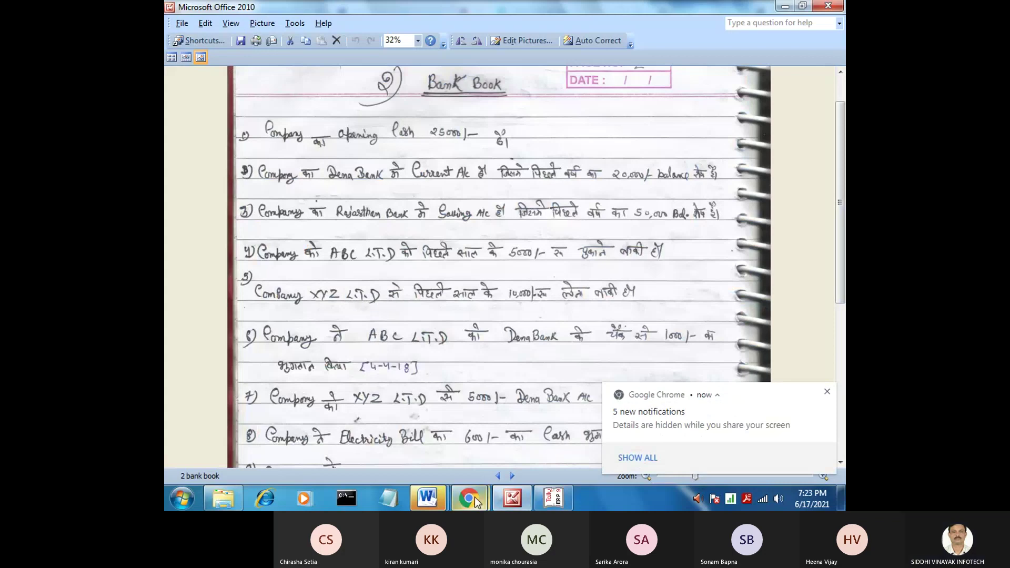
left_click(543, 504)
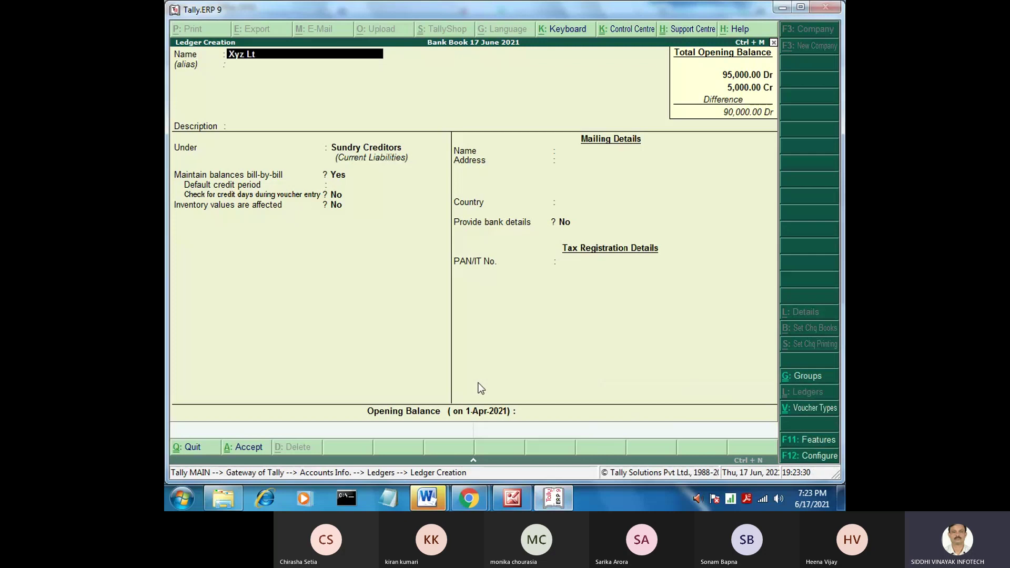
key("Return")
key("Return")
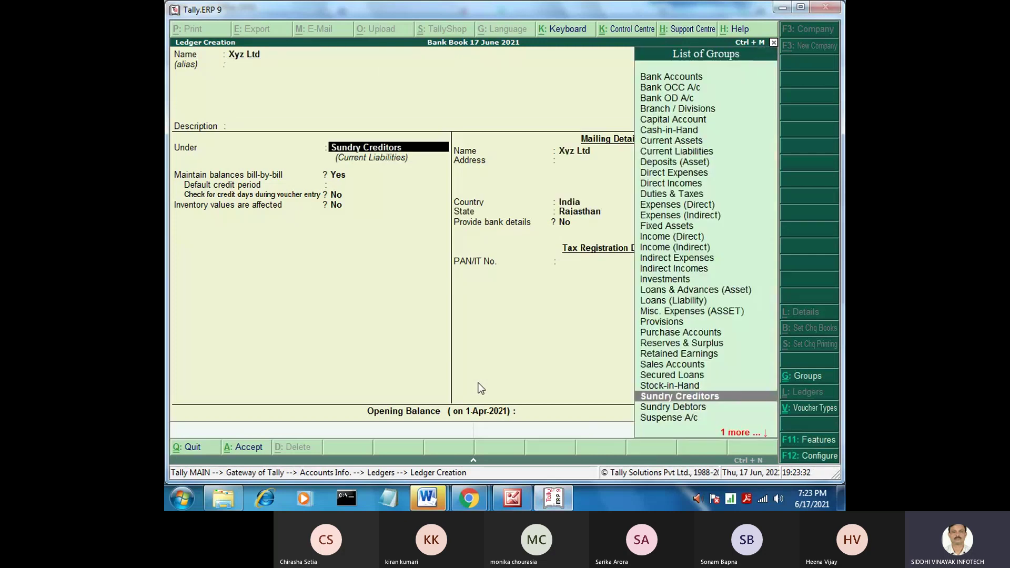
Place the Xyz Ltd ledger under Sundry Debtors and accept the default credit, mailing and tax details
type("S")
key("Down")
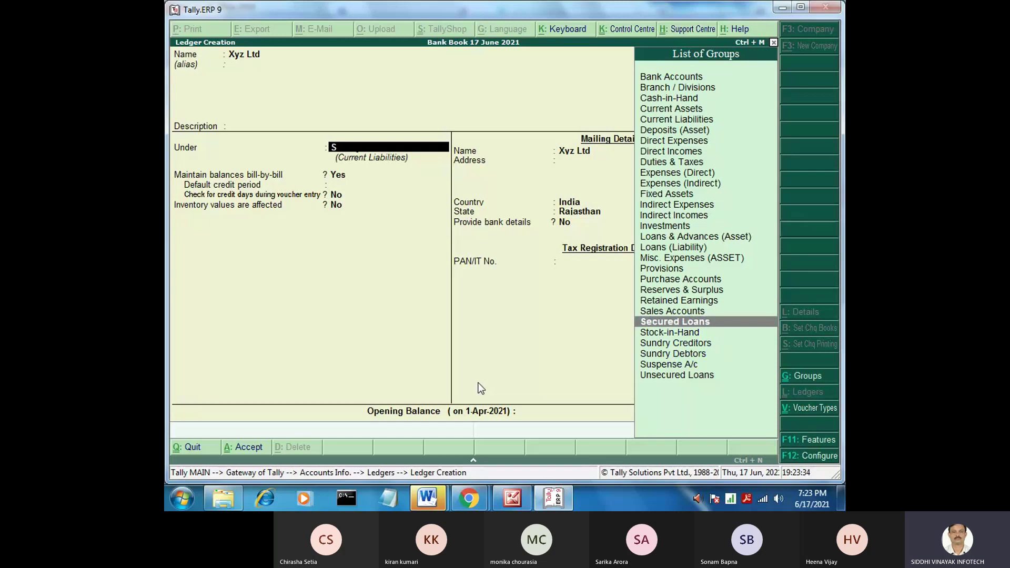
key("Down")
key("Down")
key("Down")
key("Return")
key("Return")
key("Return")
key("Return")
key("Return")
key("Return")
key("Return")
key("Return")
key("Return")
key("Return")
key("Return")
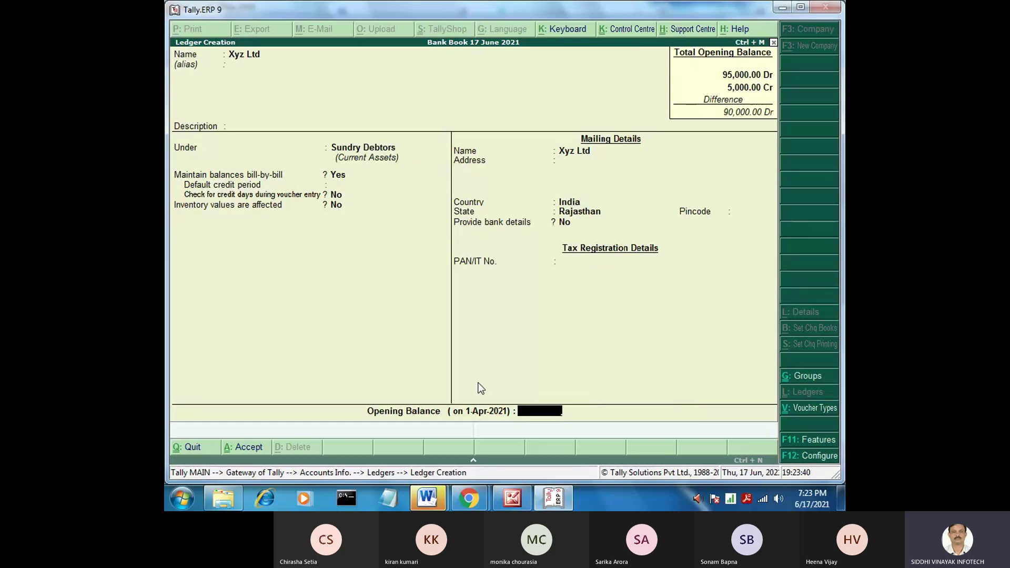
Check the amount in the exercise image, set Xyz Ltd's opening balance to 10000 Dr and save without a bill-wise breakup
left_click(547, 507)
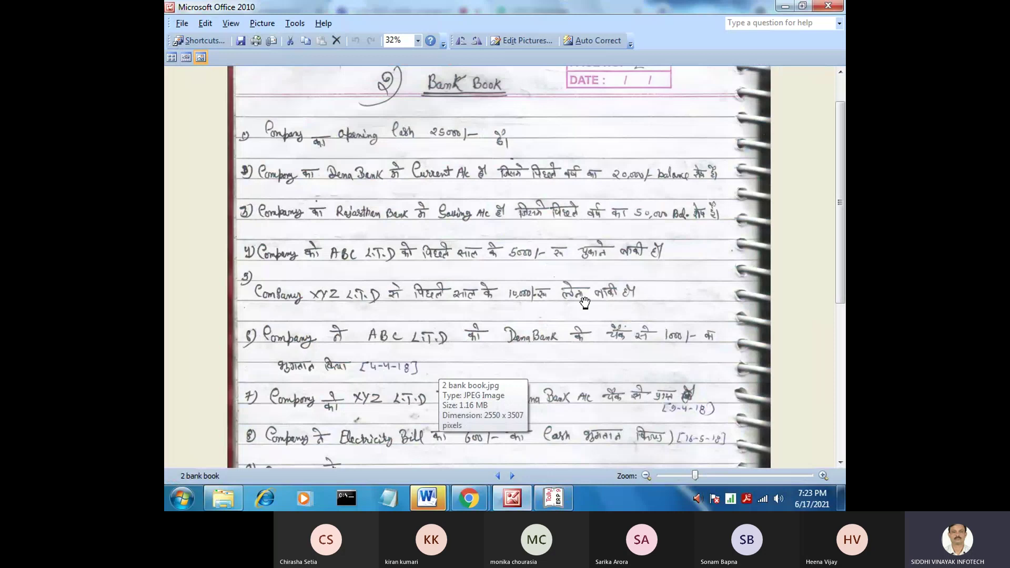
left_click(547, 500)
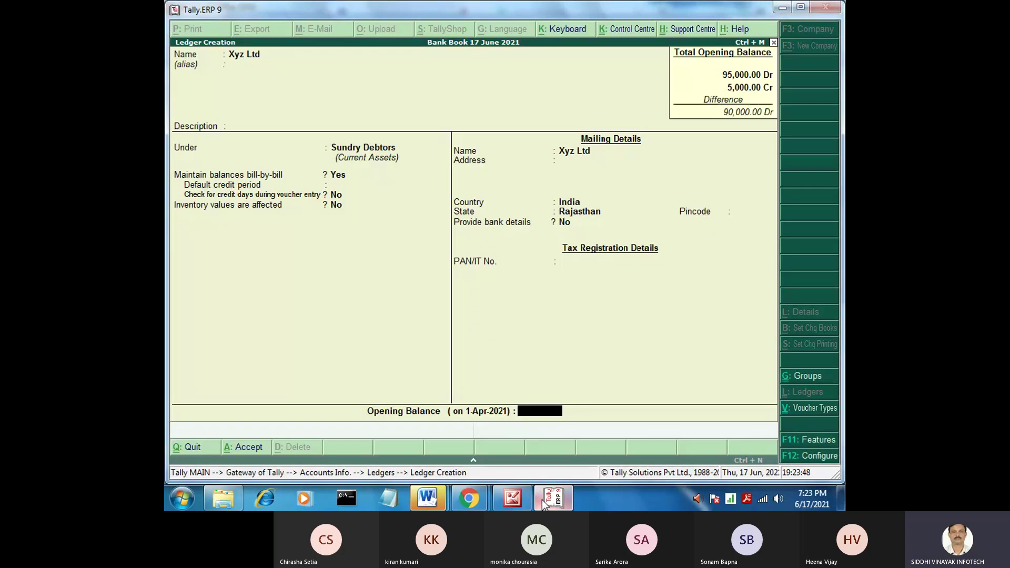
type("10000")
key("Return")
key("Return")
key("Return")
key("Return")
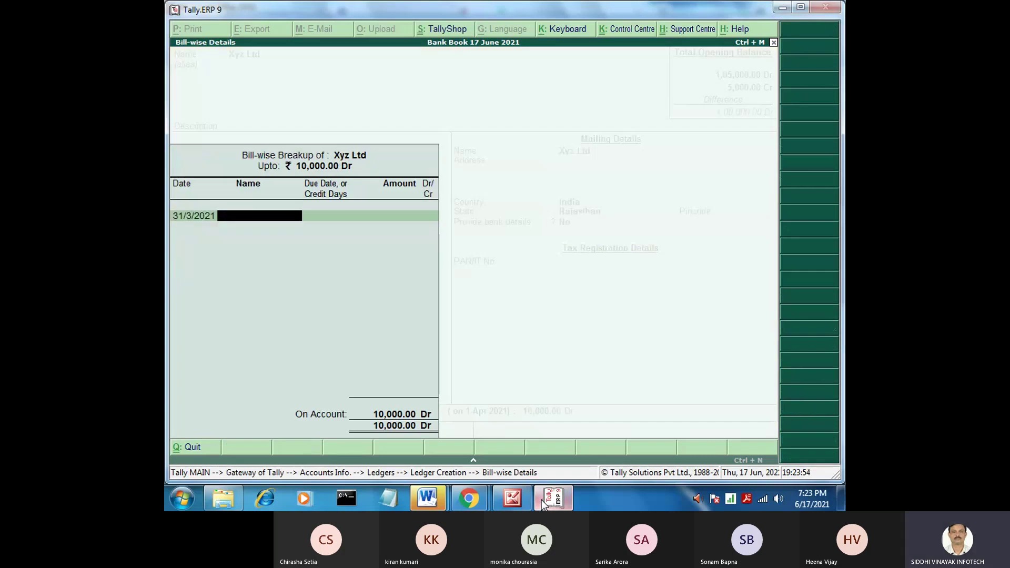
key("Return")
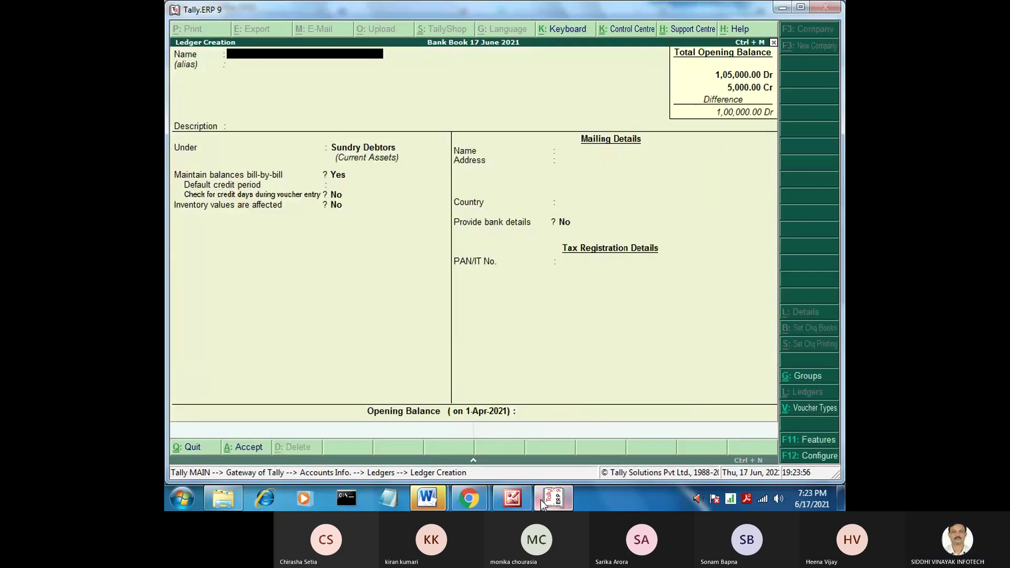
Review the payment and receipt transactions from entry 6 onwards in the Bank Book exercise image
left_click(512, 498)
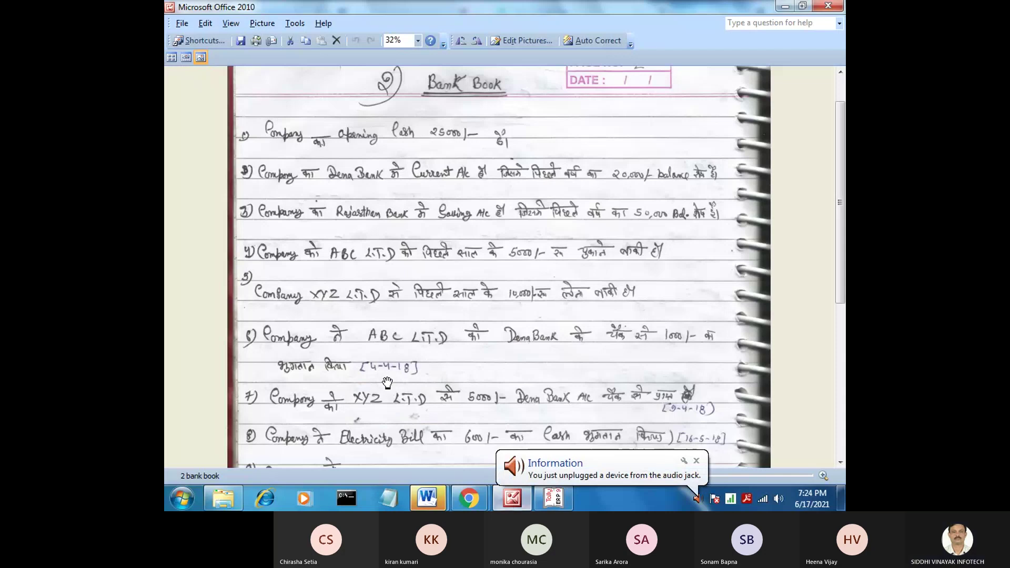
left_click(554, 497)
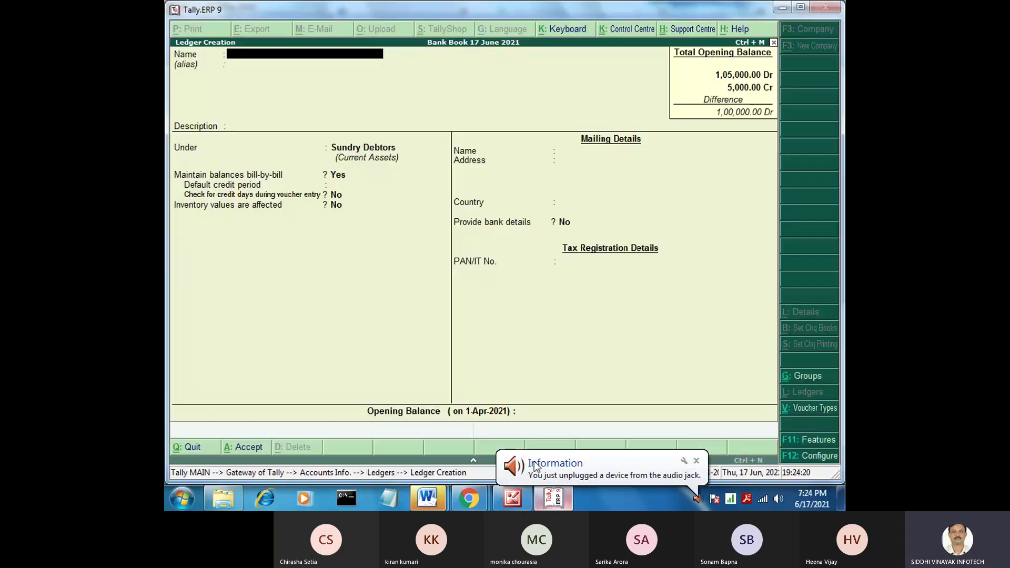
left_click(512, 498)
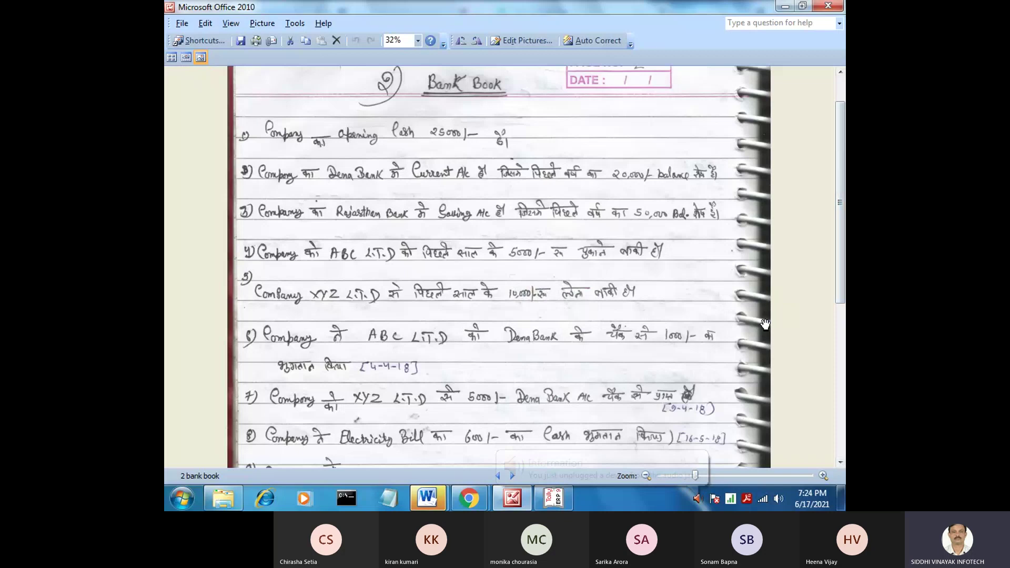
Consult entry 8 in the exercise image and name the new Tally ledger Electricity Bill without an alias
scroll(843, 264, "down", 4)
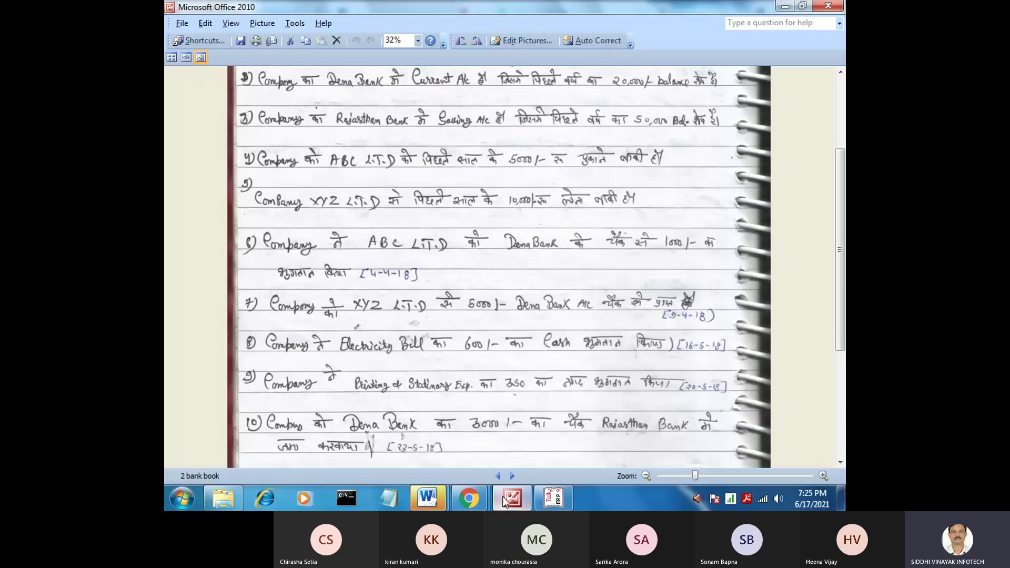
left_click(552, 499)
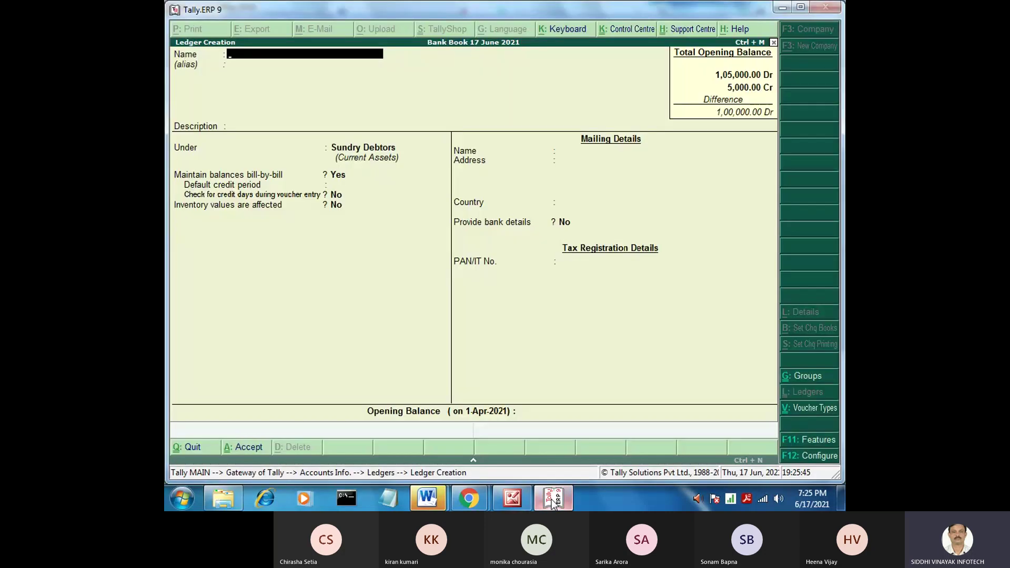
type("Ele")
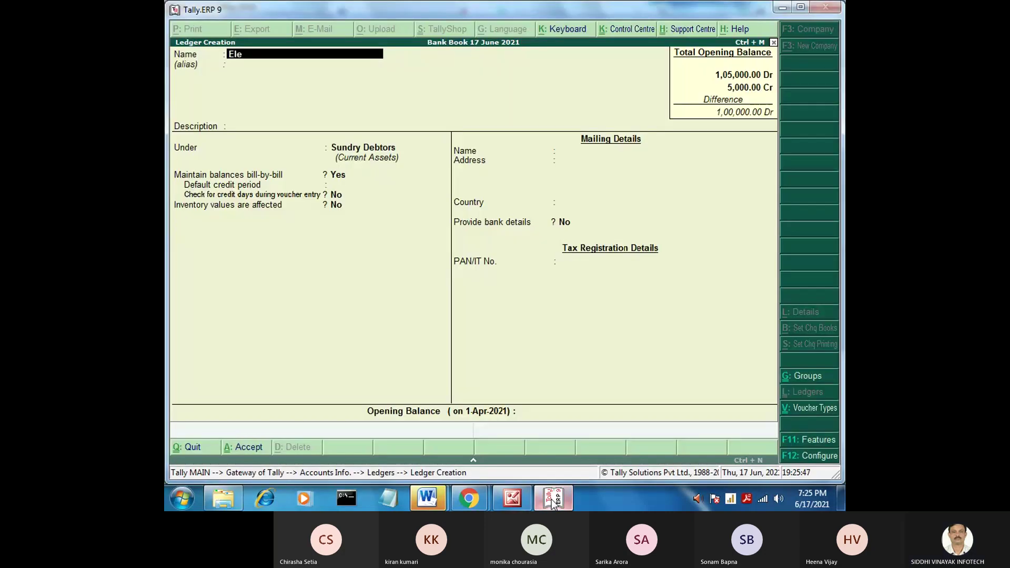
type("ctric")
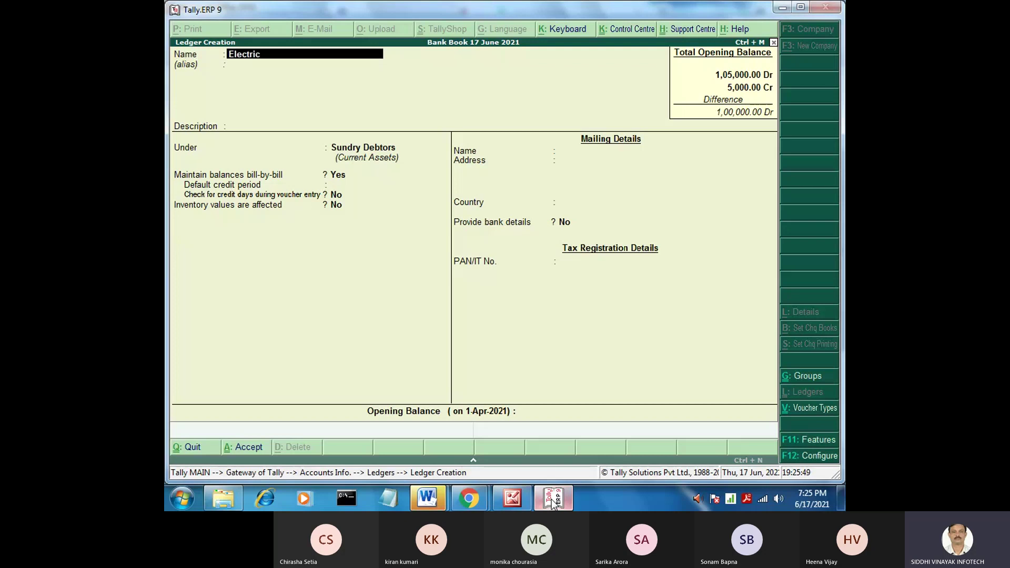
type("i")
key("Return")
key("Return")
key("Return")
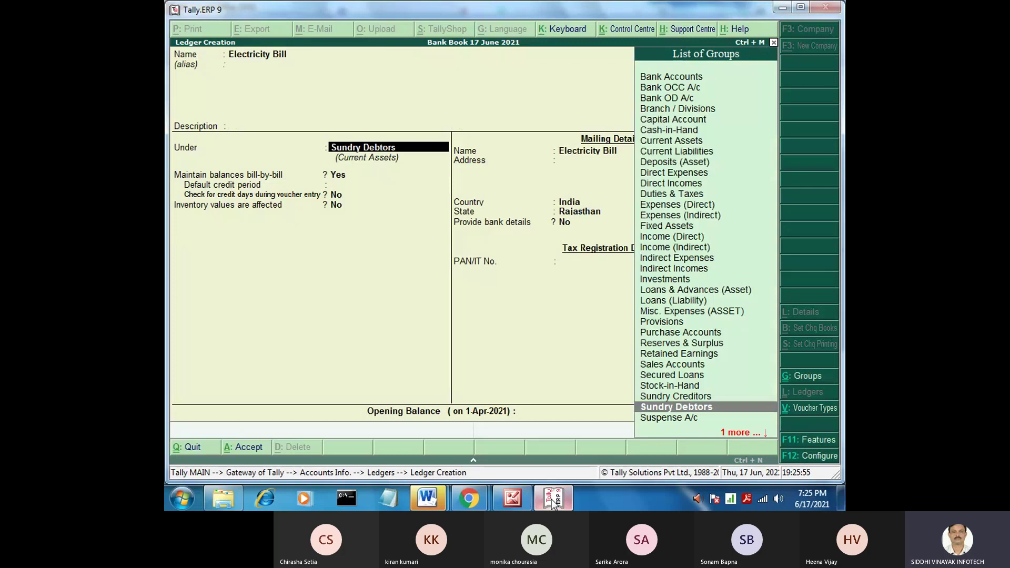
Place the Electricity Bill ledger under Indirect Expenses, keep the remaining defaults and save it without an opening balance
type("i")
key("Down")
key("Down")
key("Down")
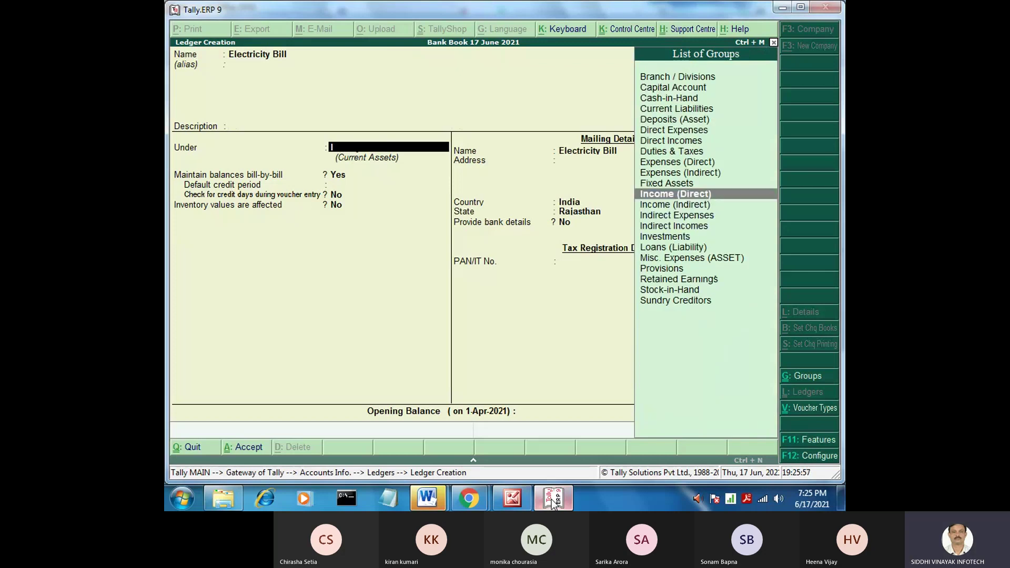
key("Return")
key("Return")
key("Return")
key("Return")
key("Return")
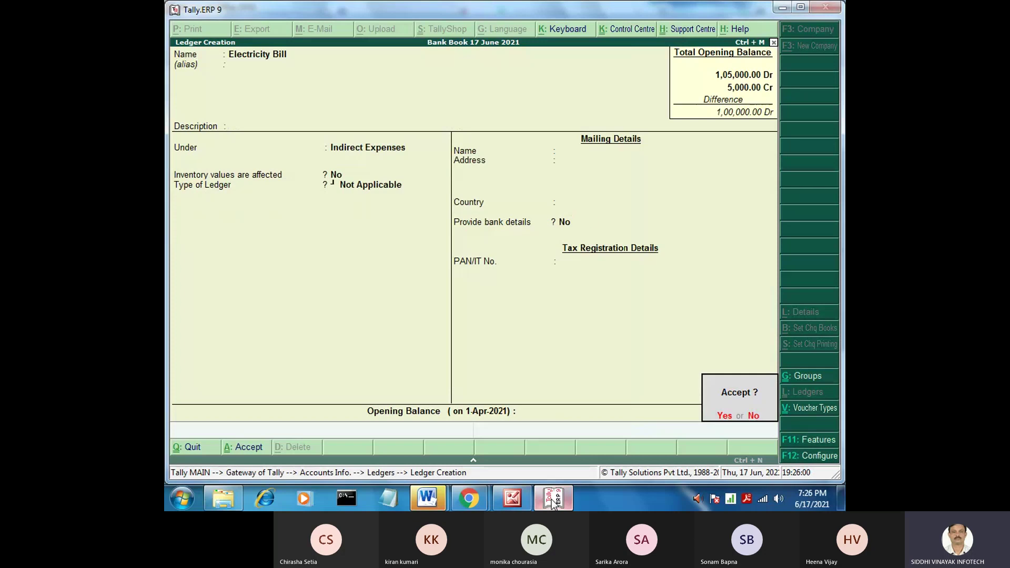
key("Return")
Check entry 9 in the exercise image and name the new Tally ledger Printing and Stationary without an alias
left_click(503, 501)
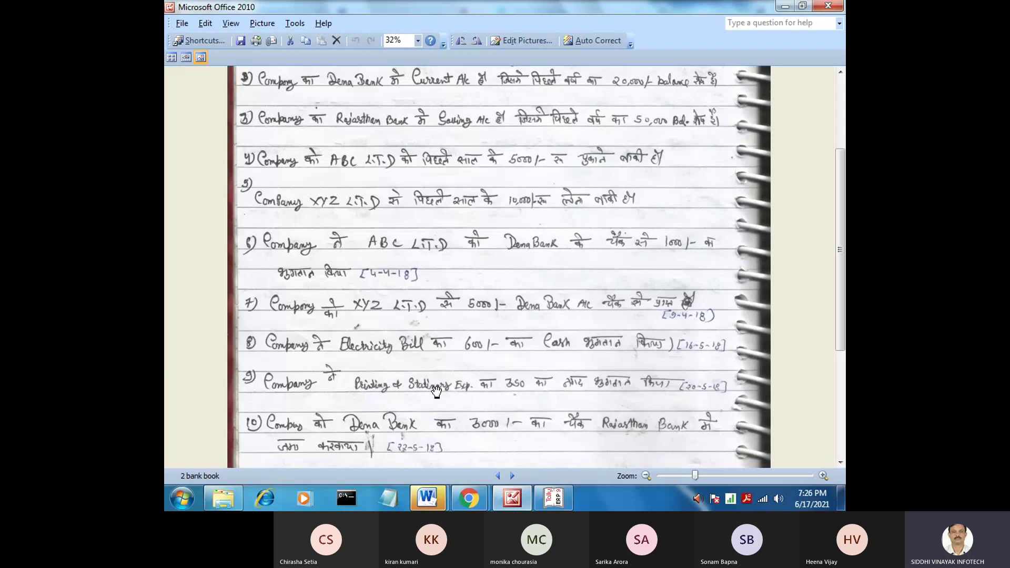
left_click(561, 504)
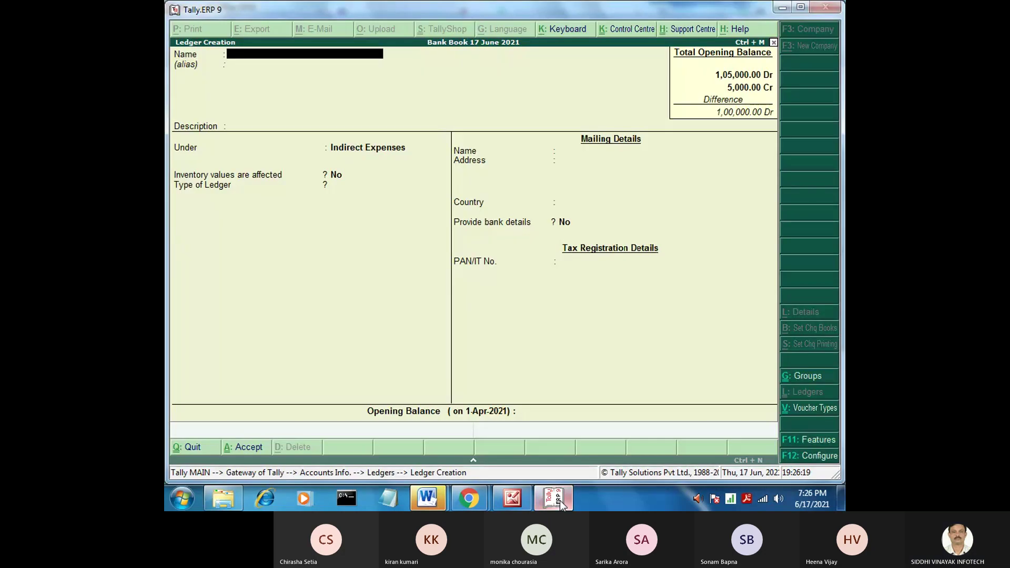
type("Printing and")
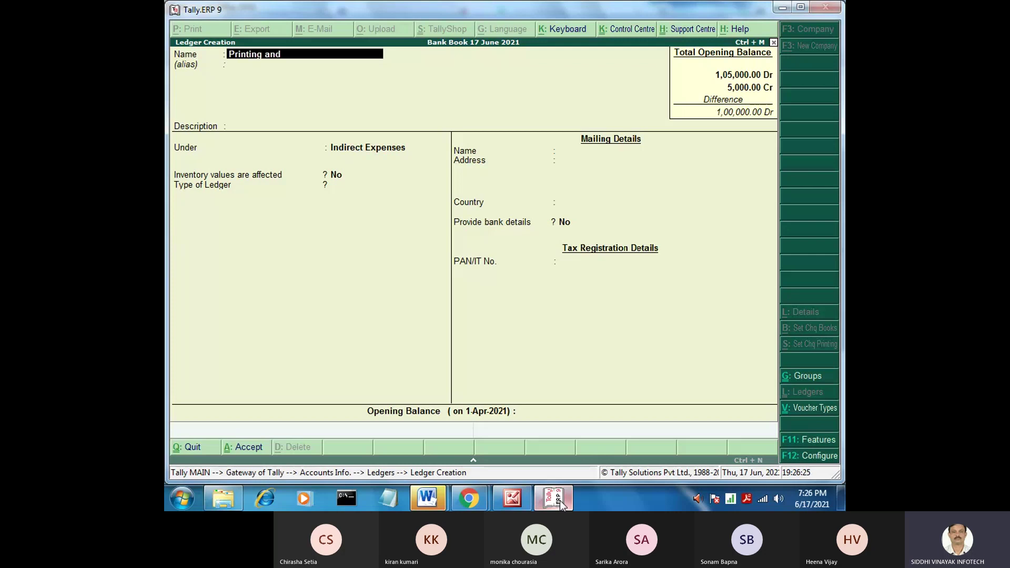
type("Stationary")
key("Return")
key("Return")
key("Return")
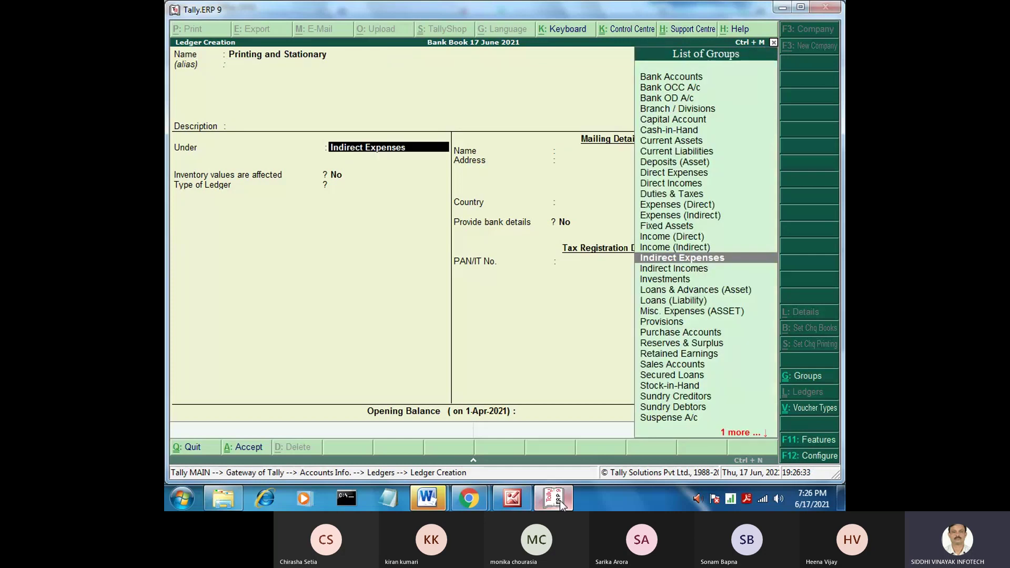
Keep the Printing and Stationary ledger under Indirect Expenses with default settings and save it without an opening balance
key("Return")
key("Return")
key("Return")
key("Return")
key("Return")
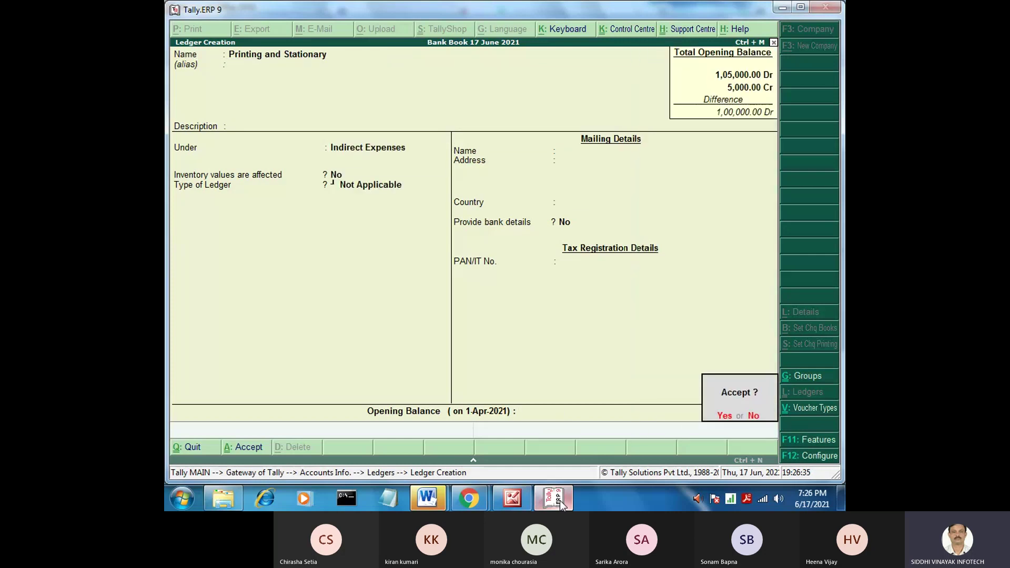
key("Return")
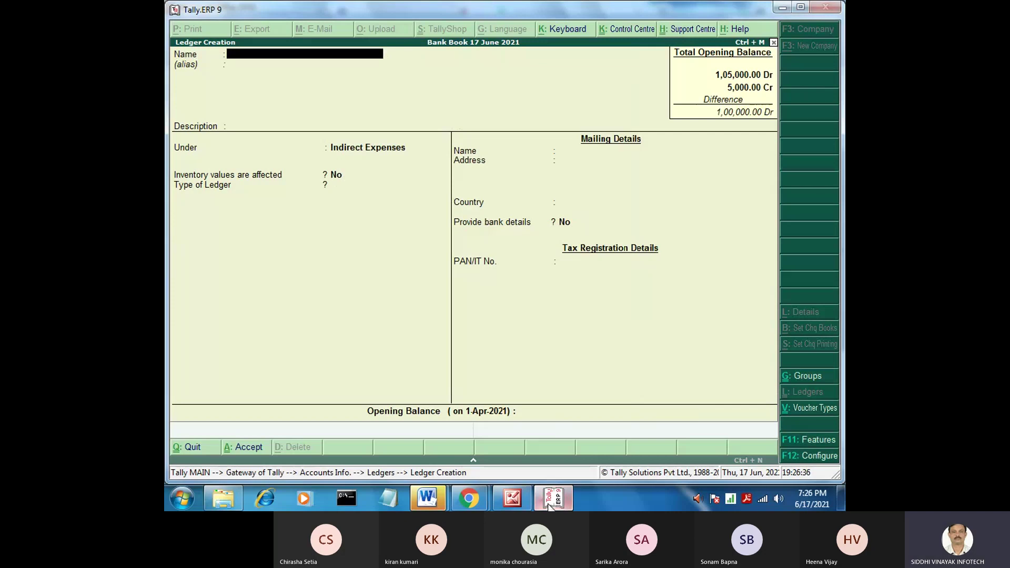
Consult entries 10 to 13 in the exercise image and name the new Tally ledger Raj Bank without an alias
left_click(511, 498)
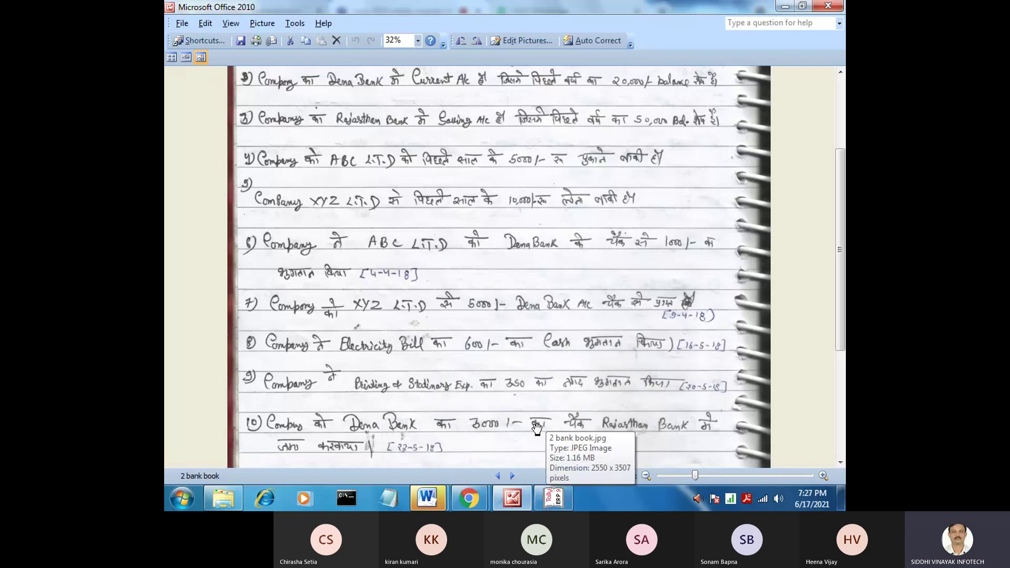
left_click_drag(842, 332, 841, 393)
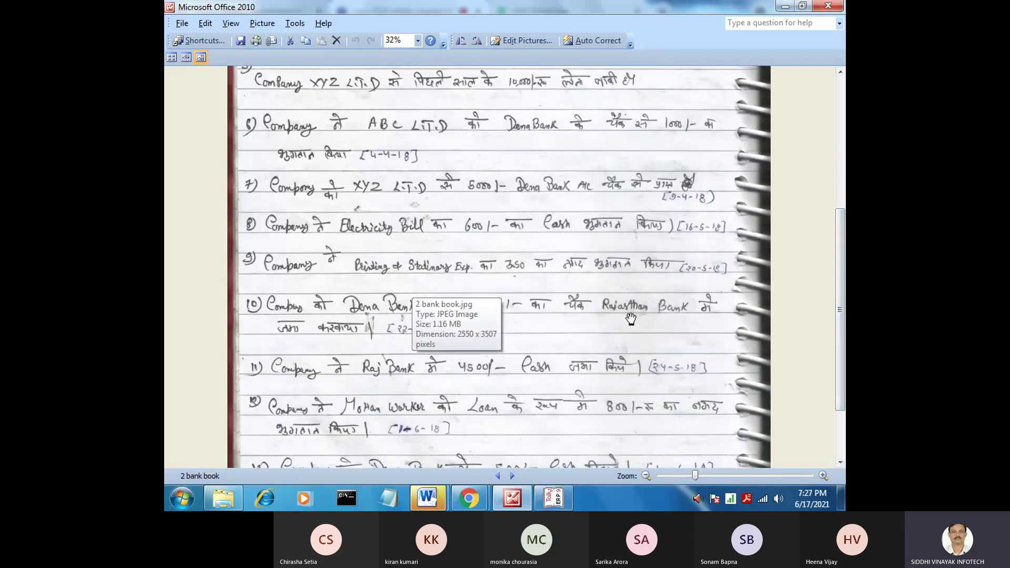
left_click_drag(844, 281, 844, 209)
scroll(500, 263, "down", 5)
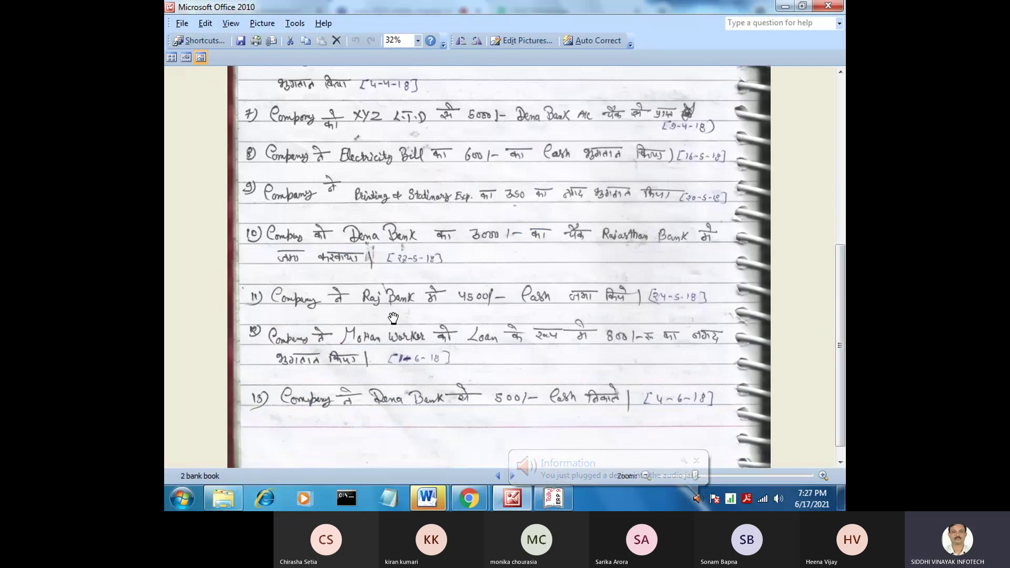
left_click(512, 498)
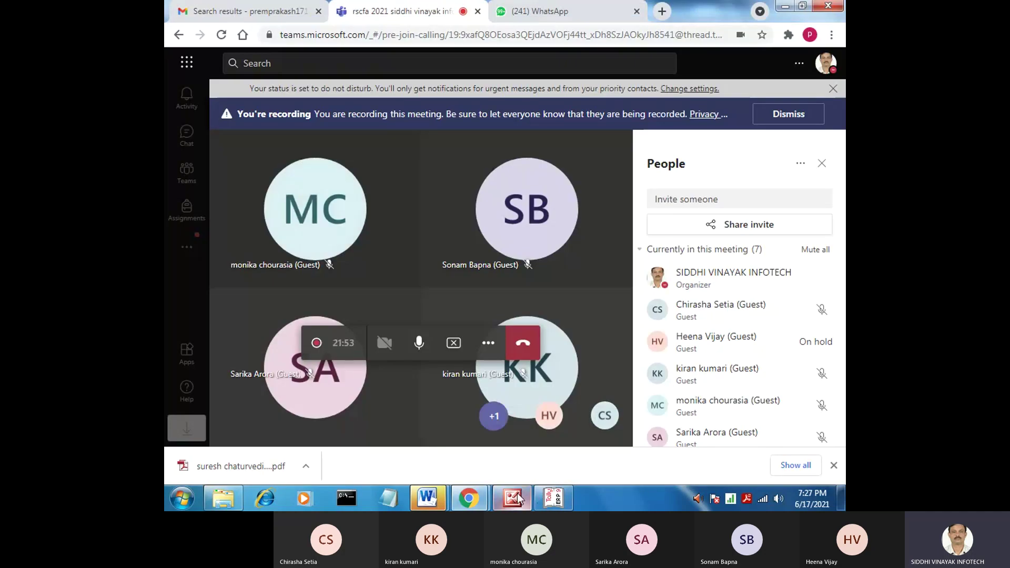
left_click(520, 495)
left_click(553, 497)
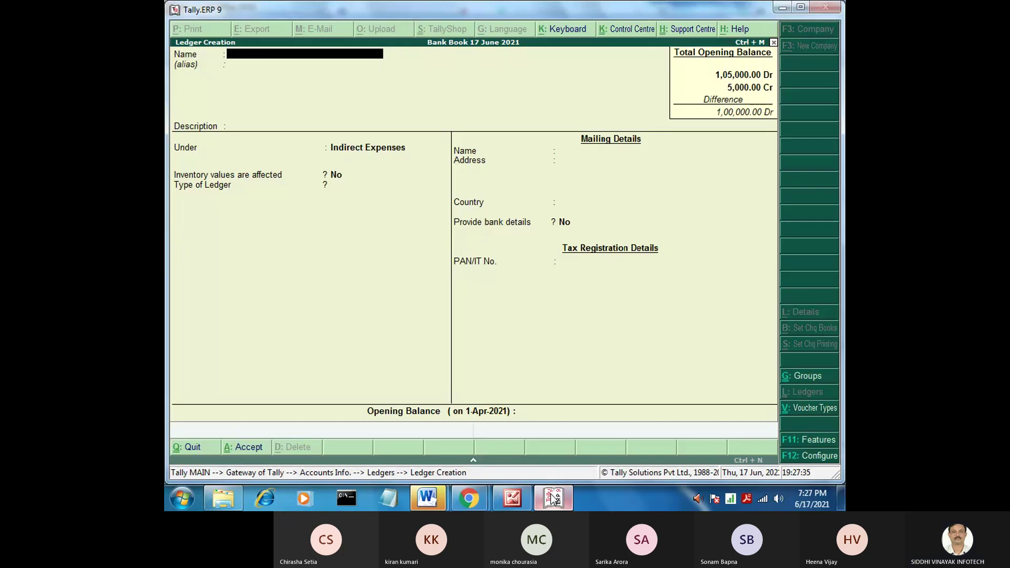
type("aj")
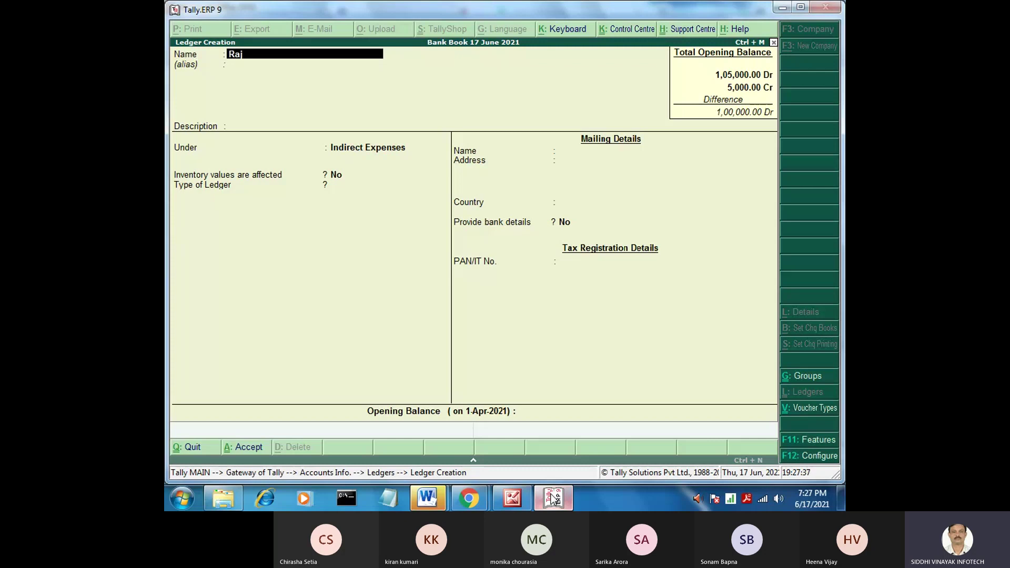
type(" Bank")
key("Return")
key("Return")
Place the Raj Bank ledger under Bank Accounts, accept the default bank and mailing details and save it without an opening balance
type("B")
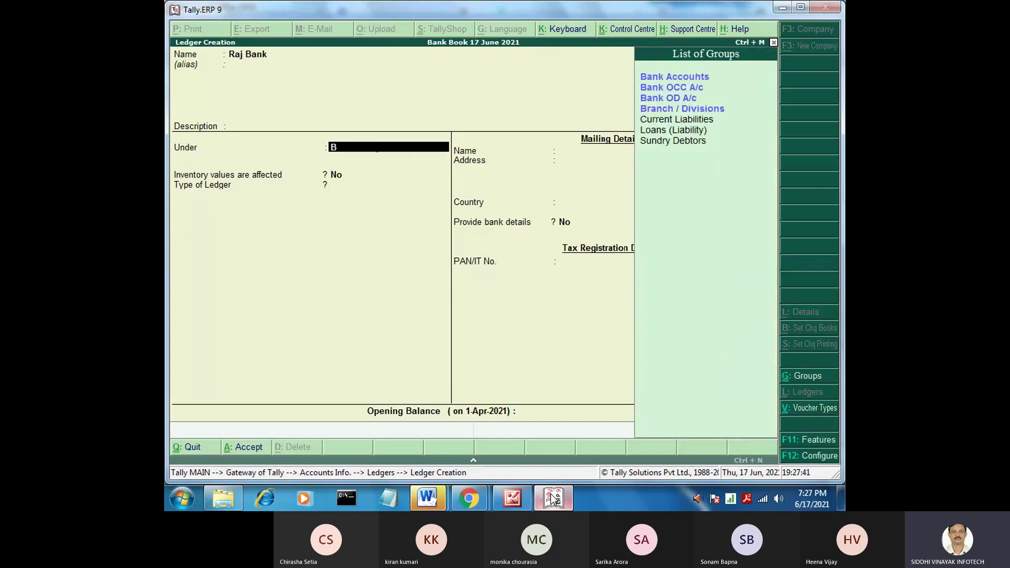
key("Return")
key("Return")
key("Return")
key("Return")
key("Return")
key("Return")
key("Return")
key("Return")
key("Return")
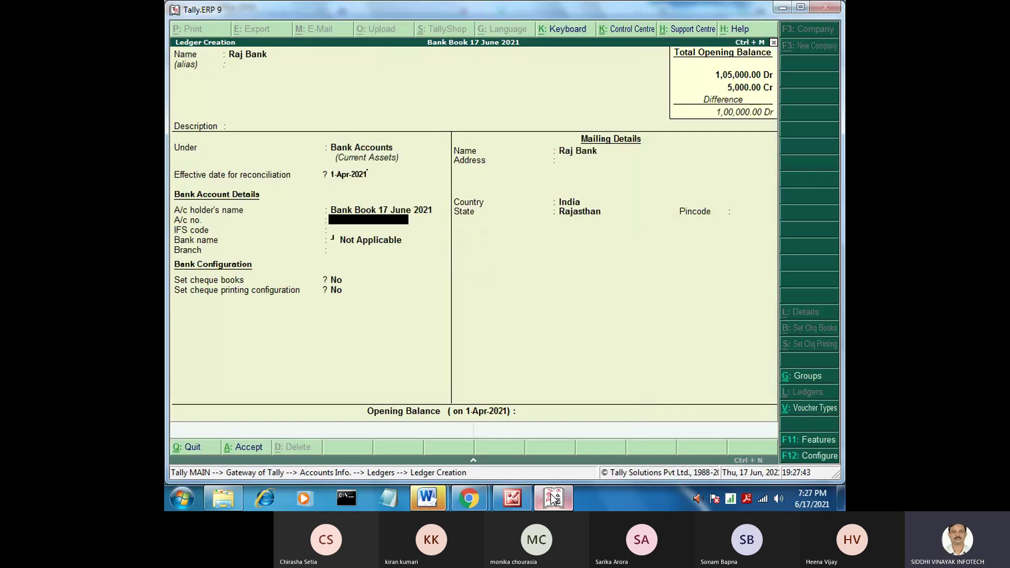
key("Return")
key("Return")
key("Return")
key("Return")
key("Return")
key("Return")
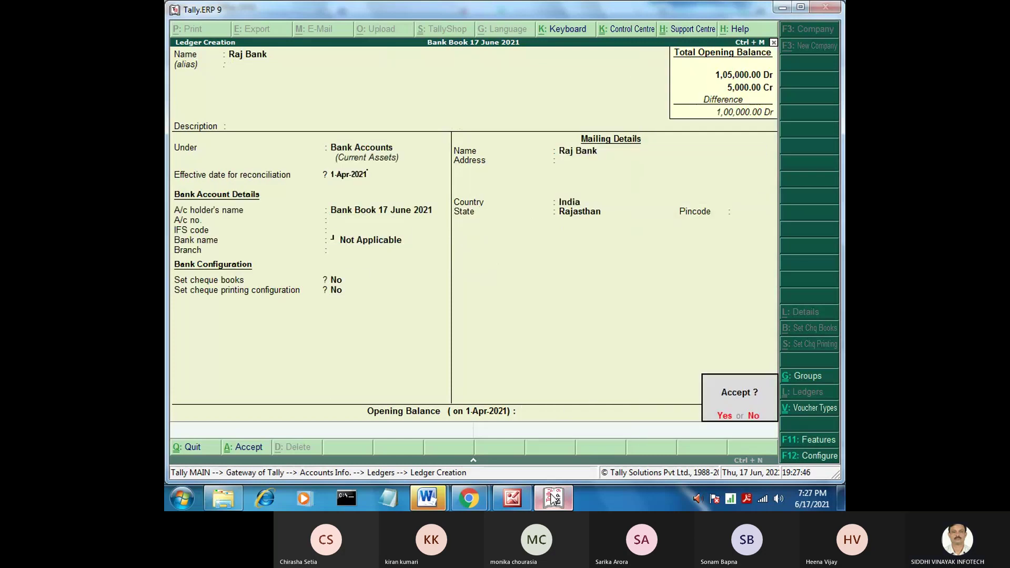
key("Return")
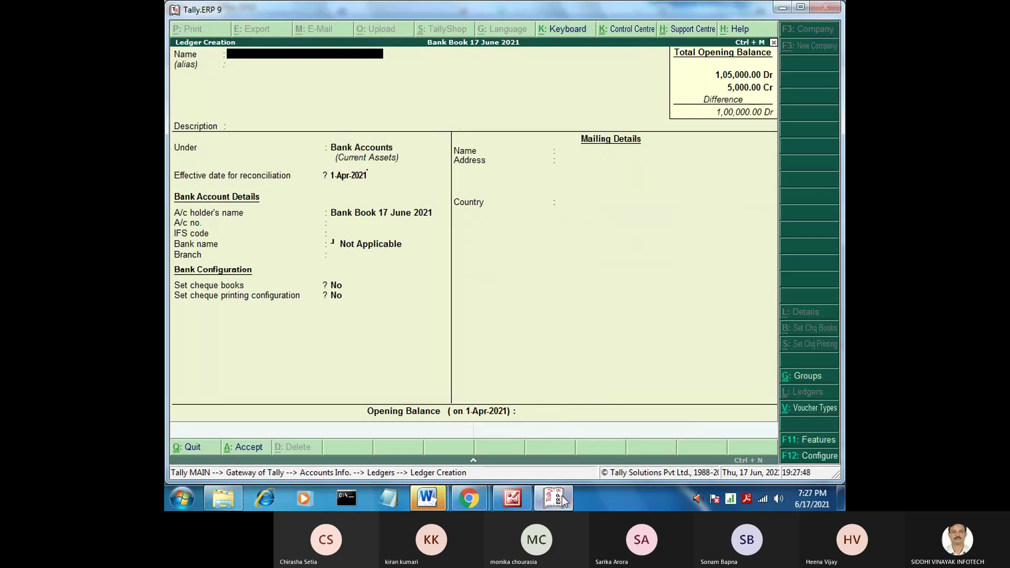
Check entry 12 in the exercise image and name the new Tally ledger after the worker receiving the loan
left_click(562, 499)
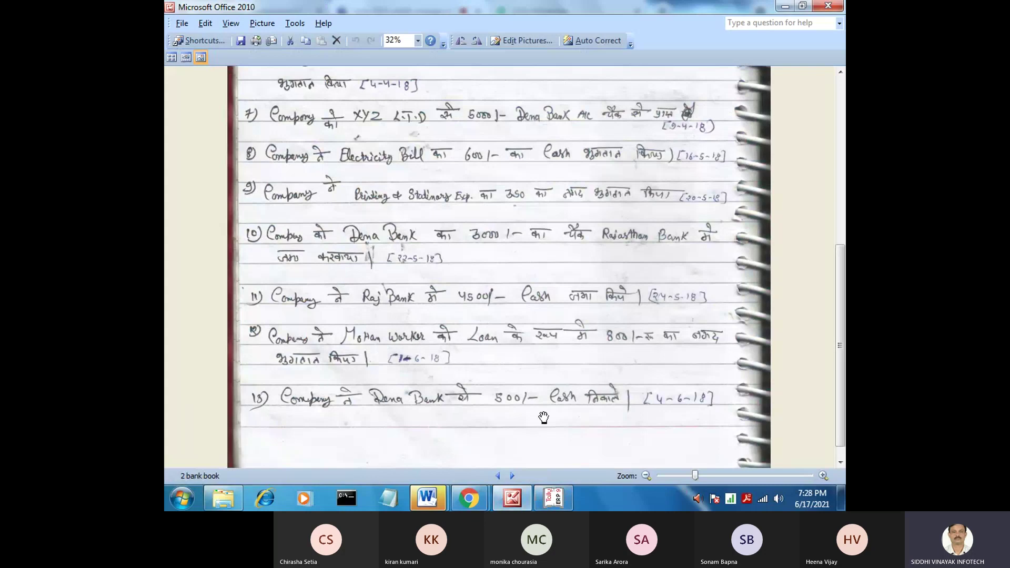
left_click(546, 496)
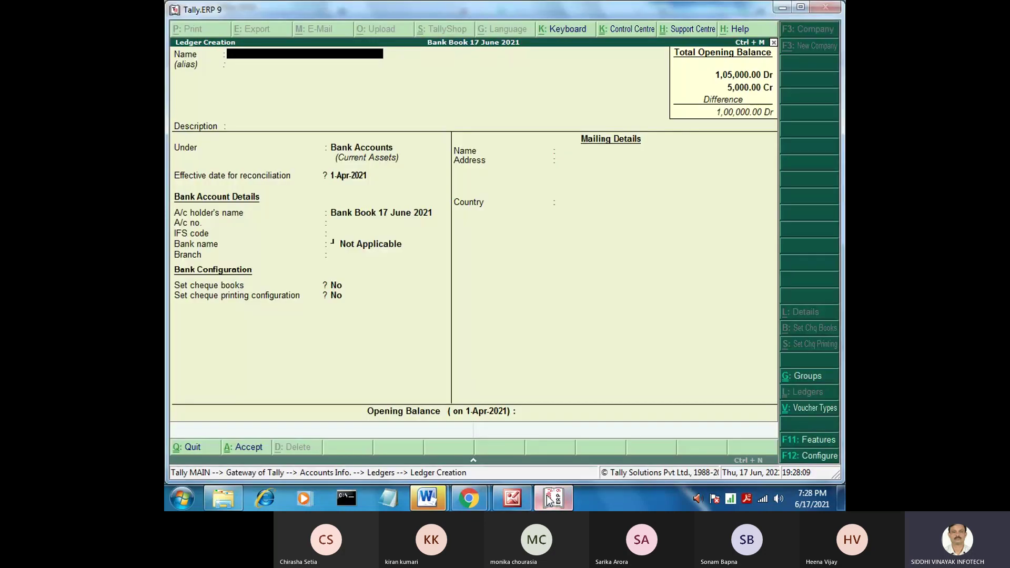
type("Mo")
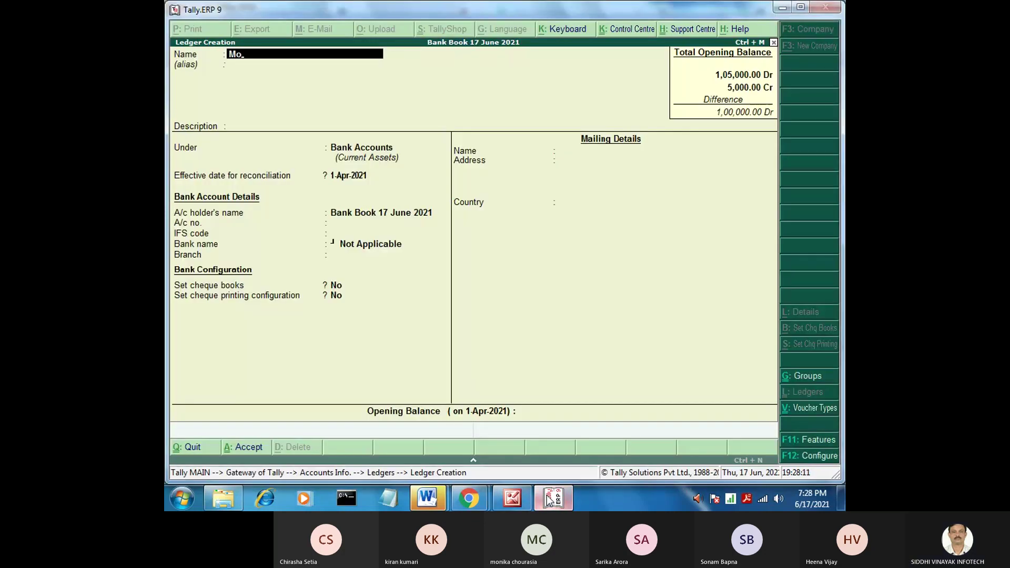
type("han Wor")
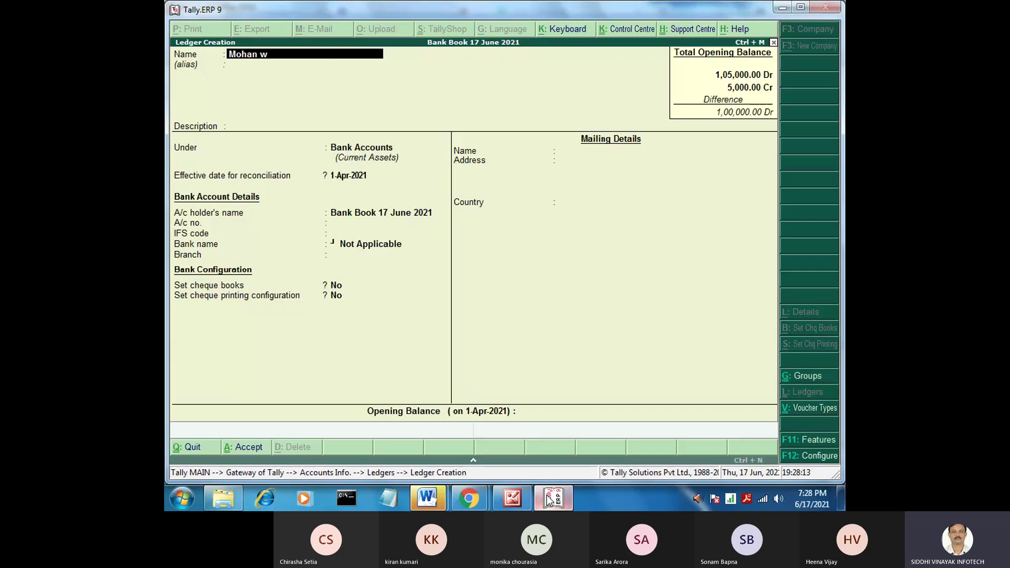
type("ke")
key("Return")
key("Return")
key("Return")
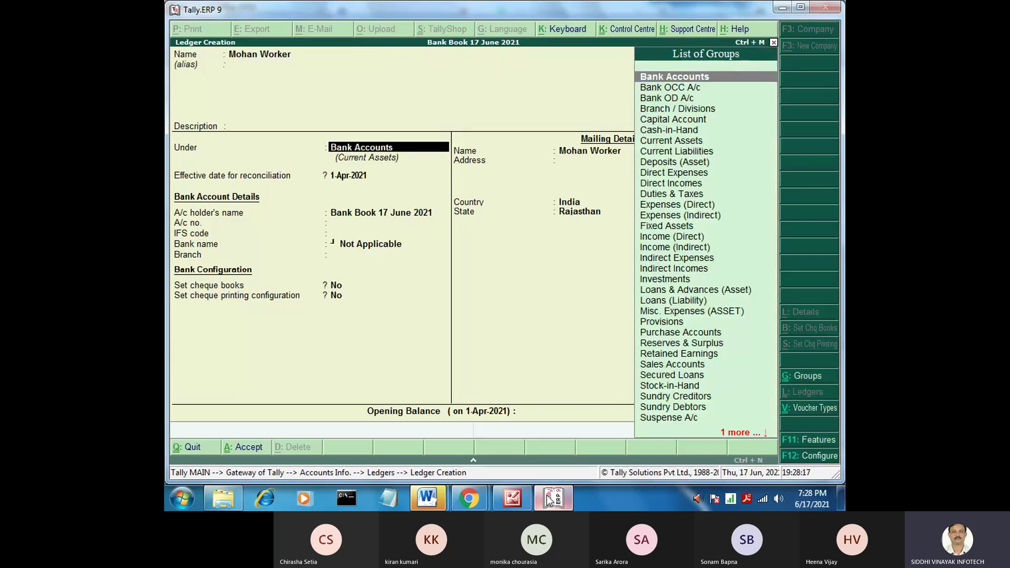
Place the worker's ledger under Loans & Advances (Asset), keep the default details and save it without an opening balance
type("L")
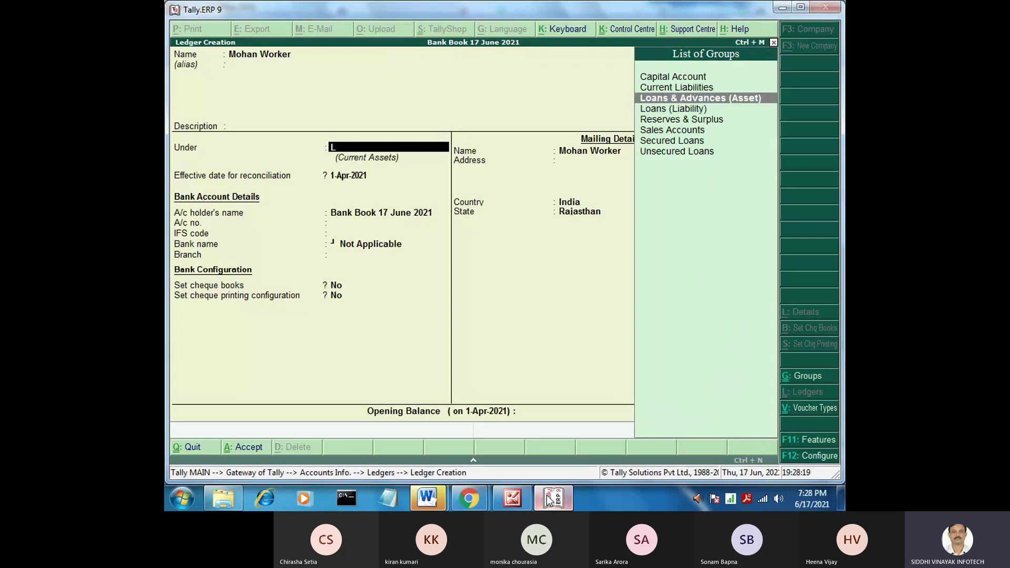
key("Return")
key("Return")
key("Return")
key("Return")
key("Return")
key("Return")
key("Return")
key("Return")
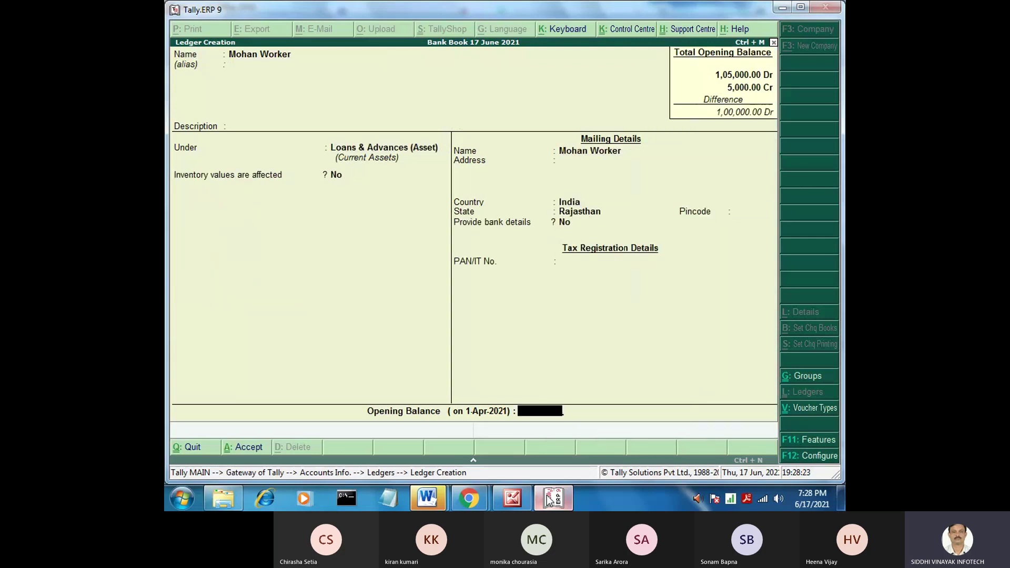
key("Return")
key("Return")
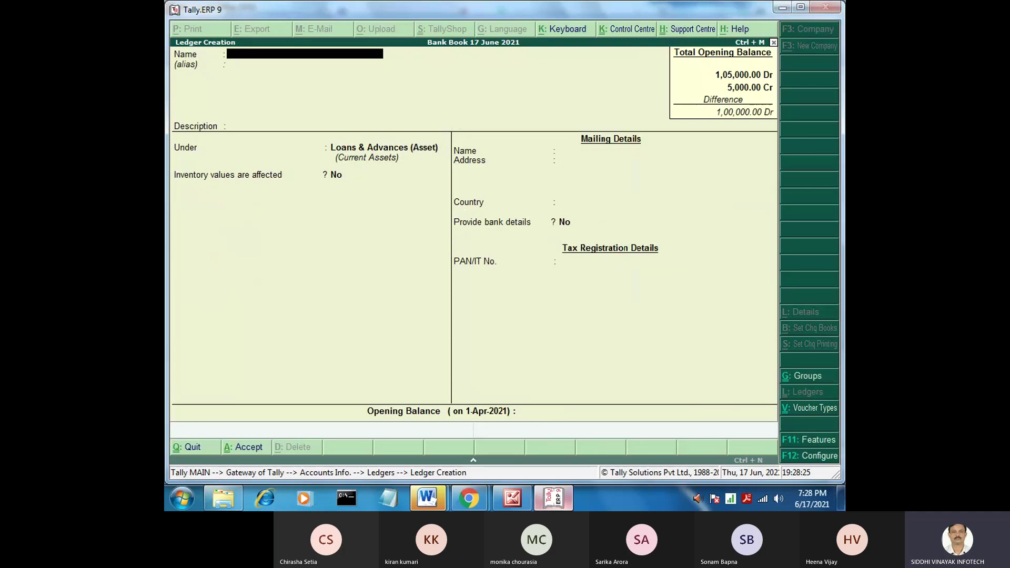
Review the entries on the 2 bank book page and close its Word copy, Document5, without saving
left_click(558, 497)
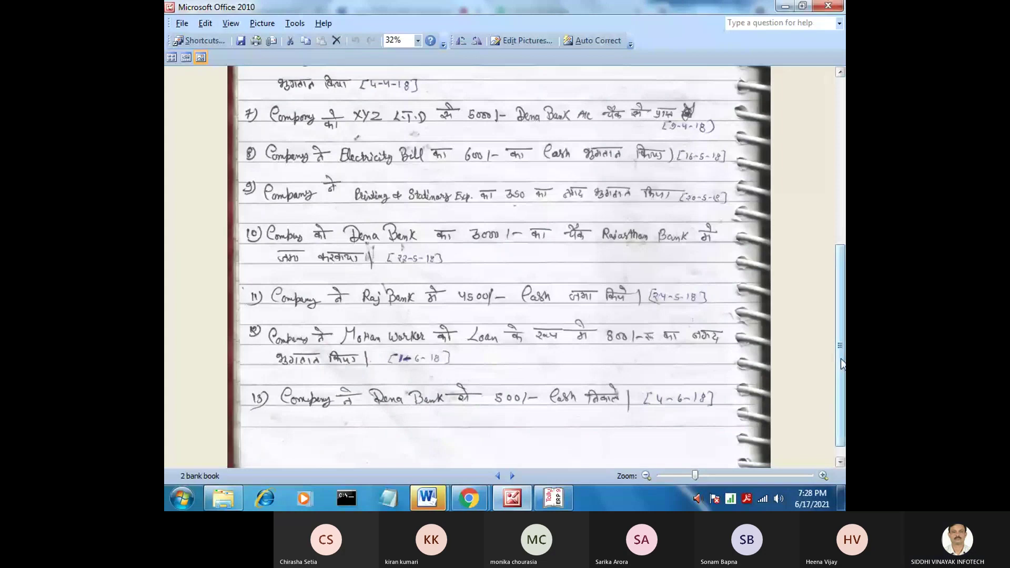
scroll(839, 361, "up", 3)
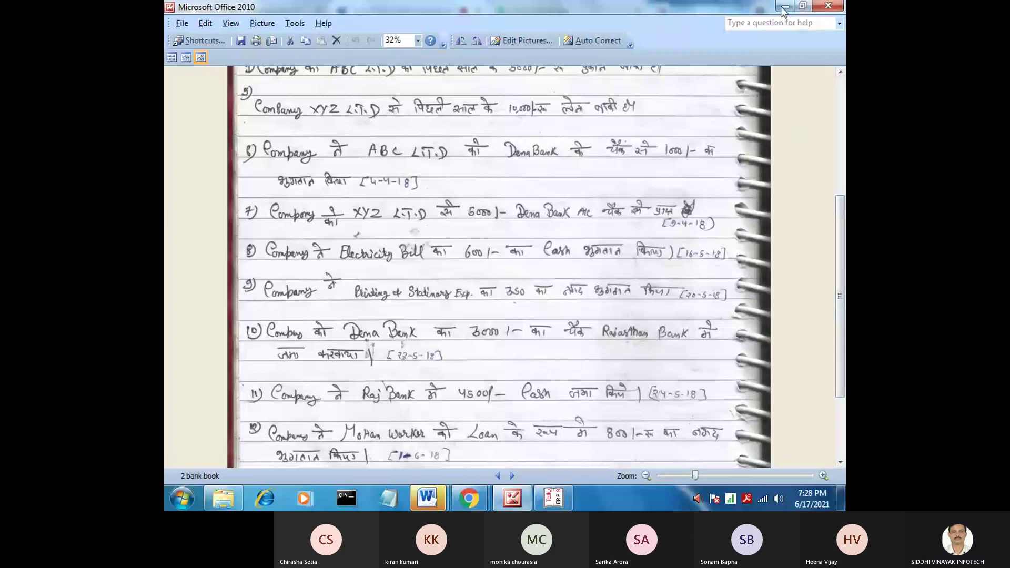
left_click(513, 498)
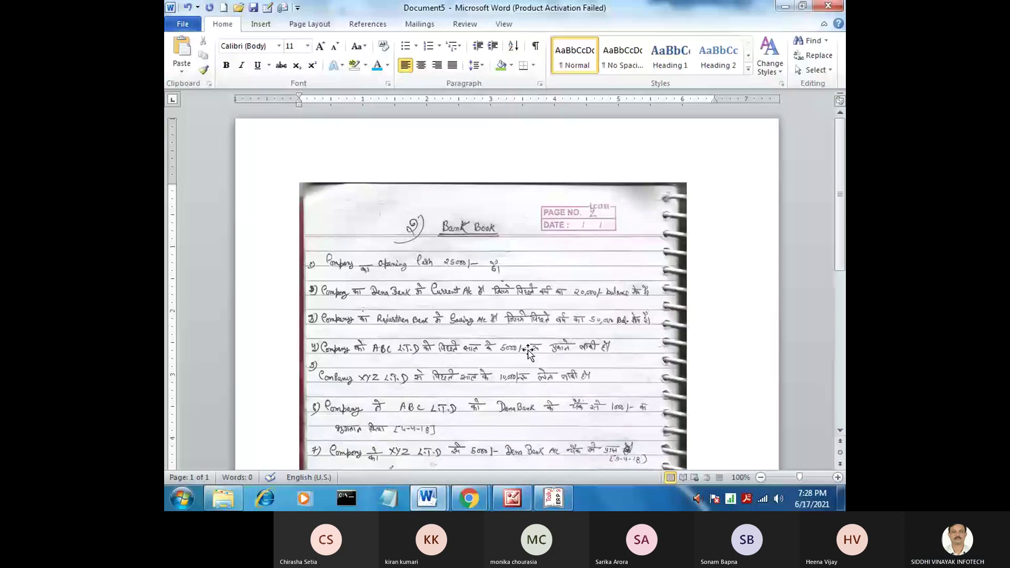
scroll(528, 351, "down", 10)
key("alt+F4")
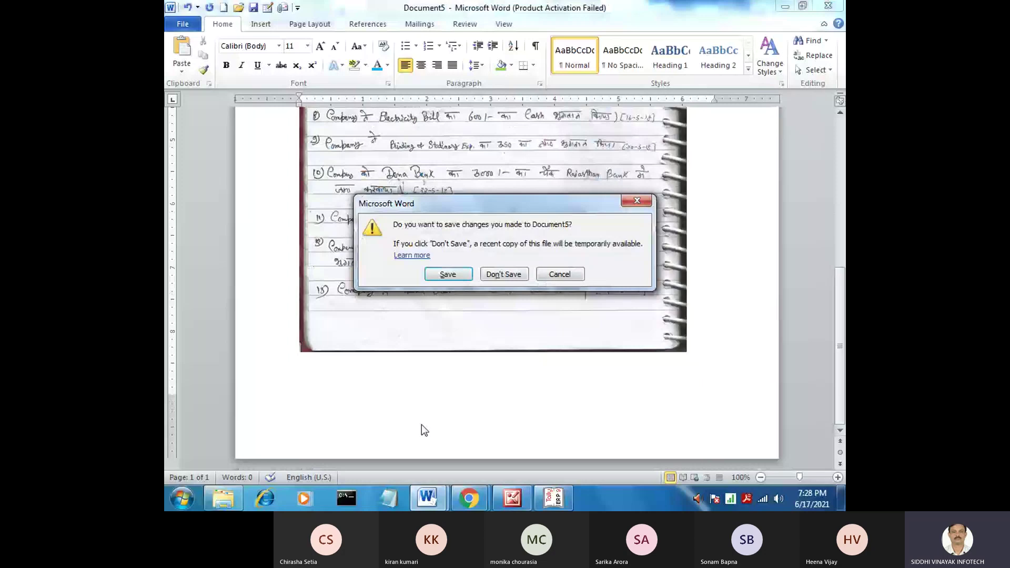
key("n")
key("alt+F4")
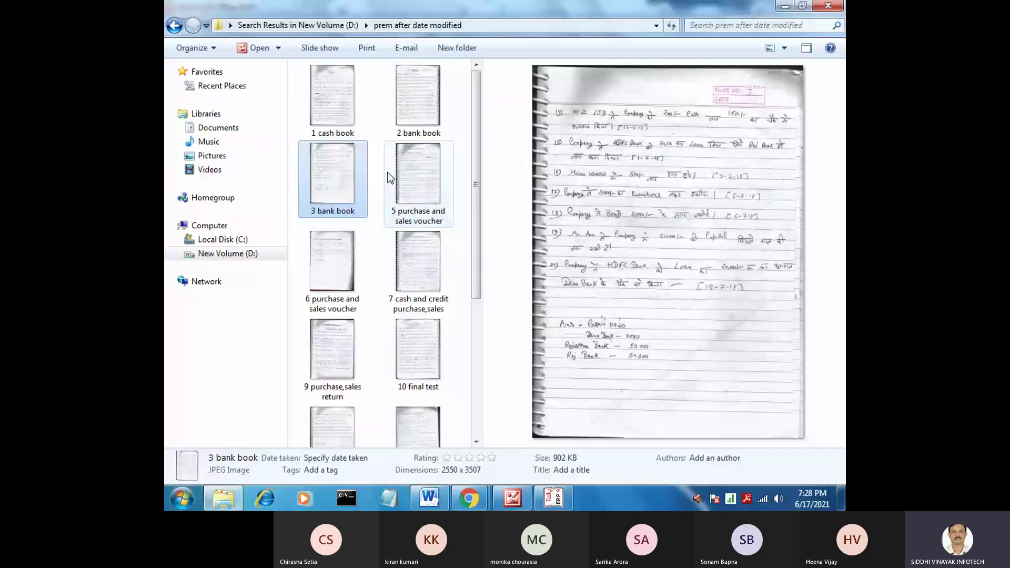
Open the 3 bank book image and enlarge it to 30% to read entries 14 to 20
key("Return")
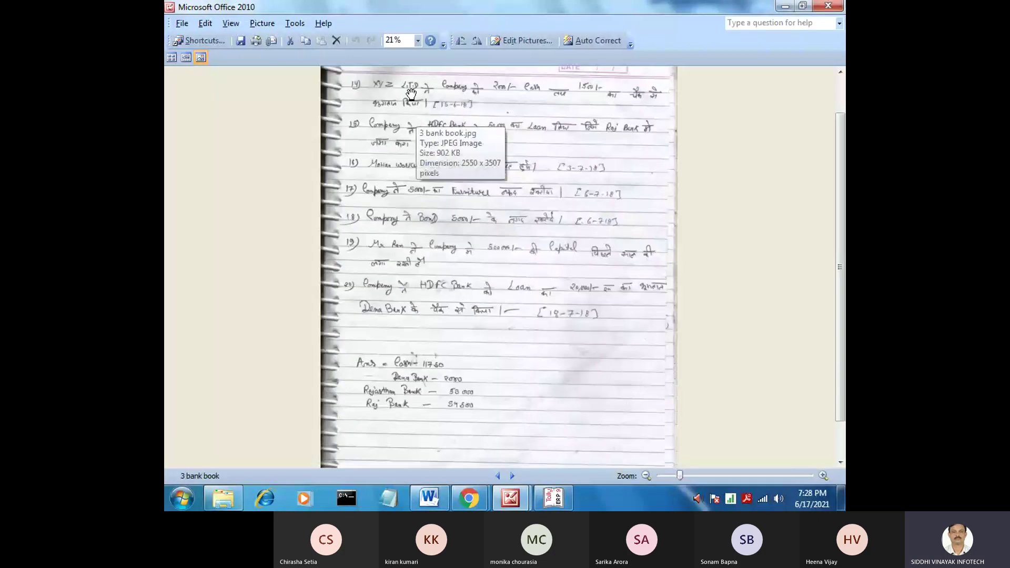
left_click_drag(678, 475, 692, 476)
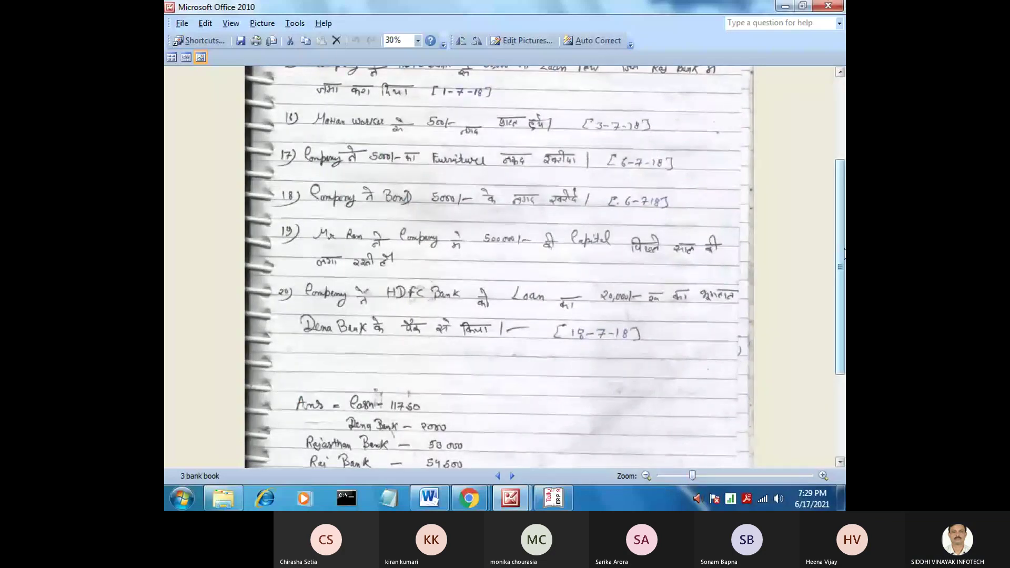
left_click_drag(844, 254, 842, 188)
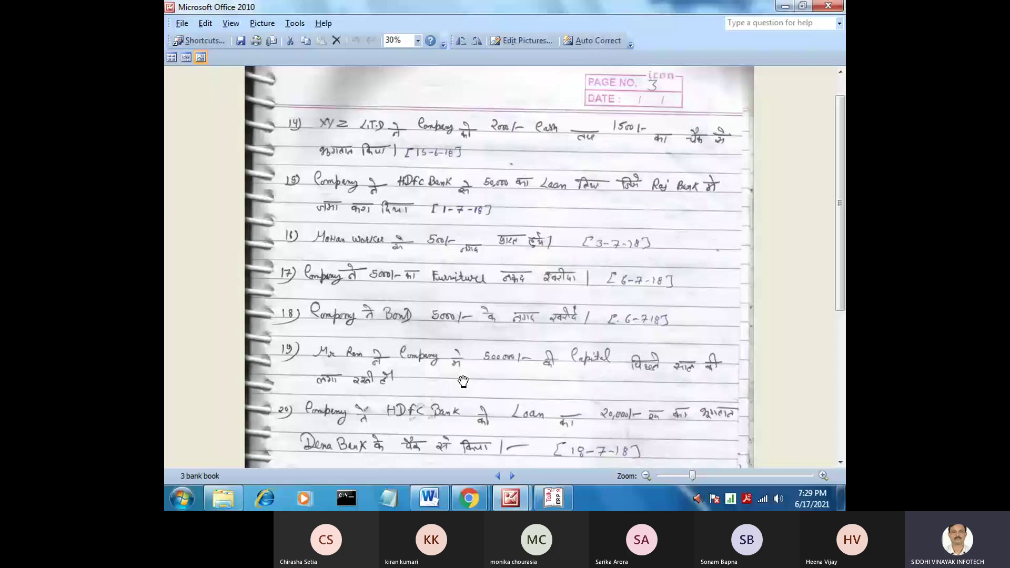
Switch back to Tally and name the new ledger Hdfc Bank without an alias
key("alt+Tab")
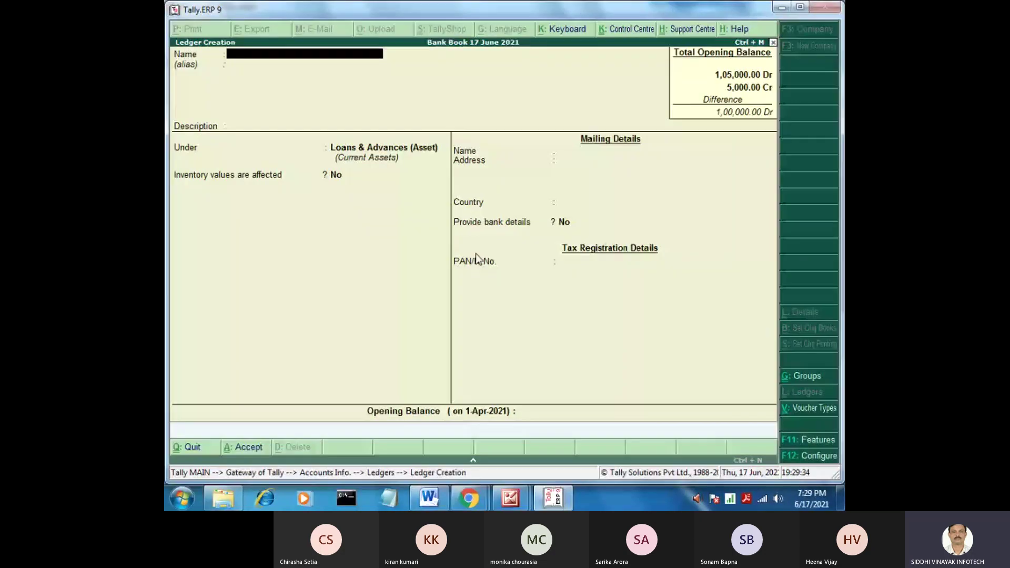
type("Hdf")
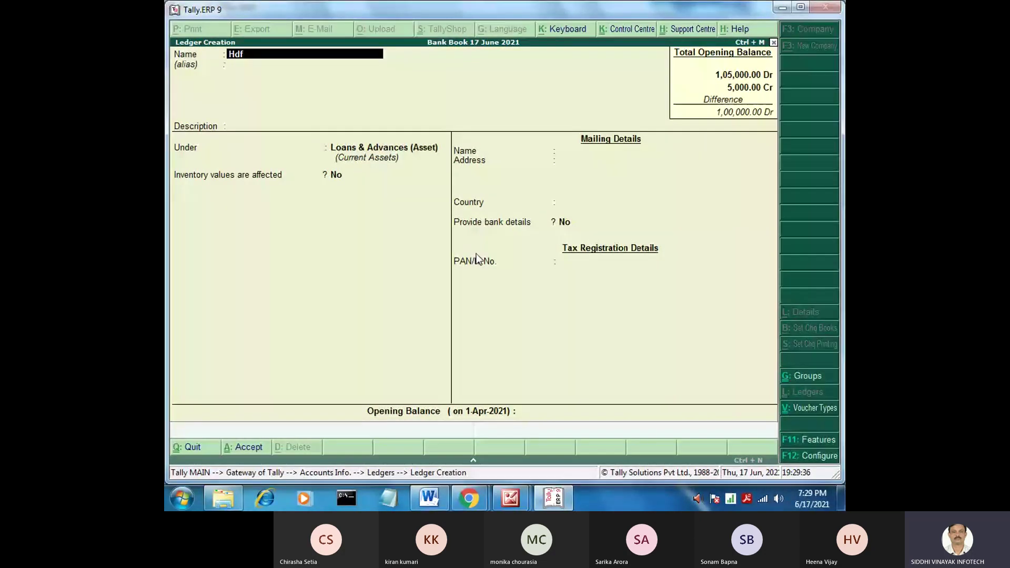
type("c Bank")
key("Return")
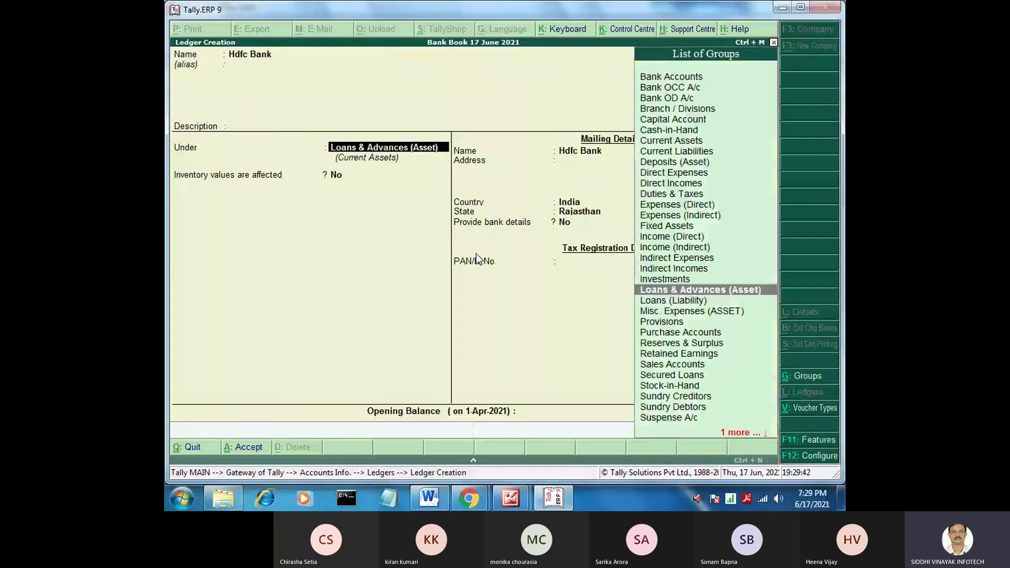
Place the Hdfc Bank ledger under Loans (Liability), keep the default details and save it without an opening balance
type("L")
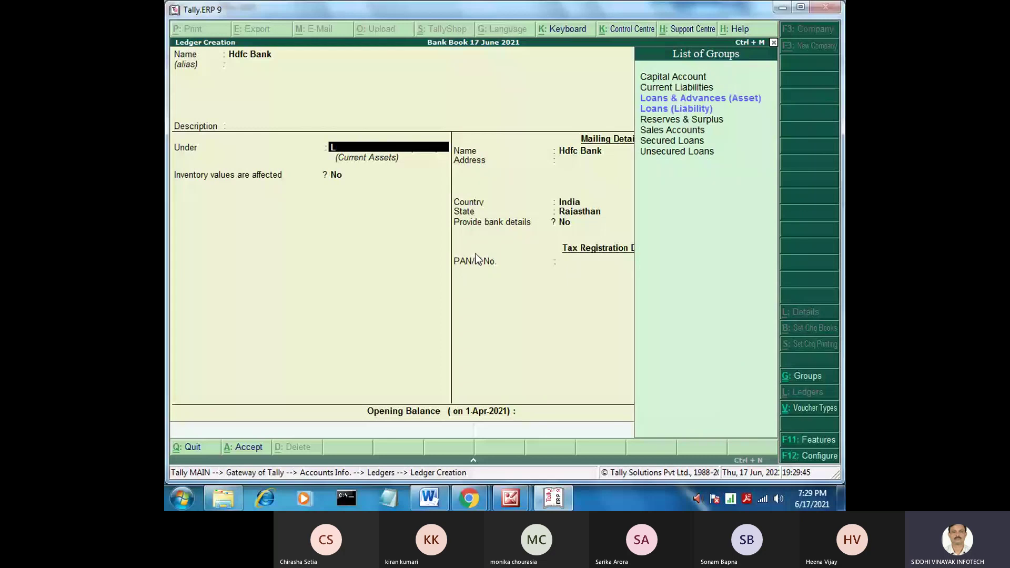
key("Down")
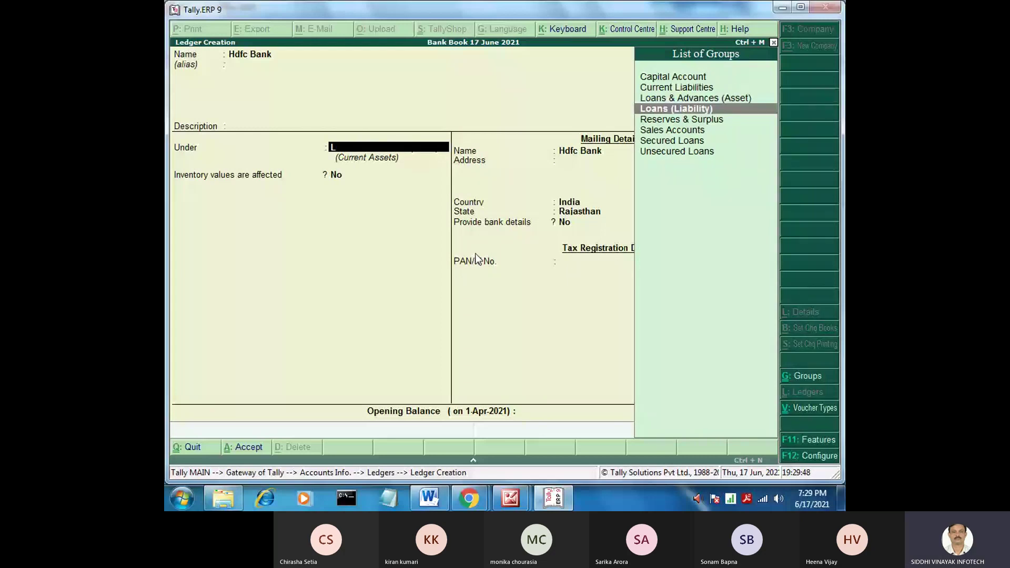
key("Return")
key("Return")
key("Return")
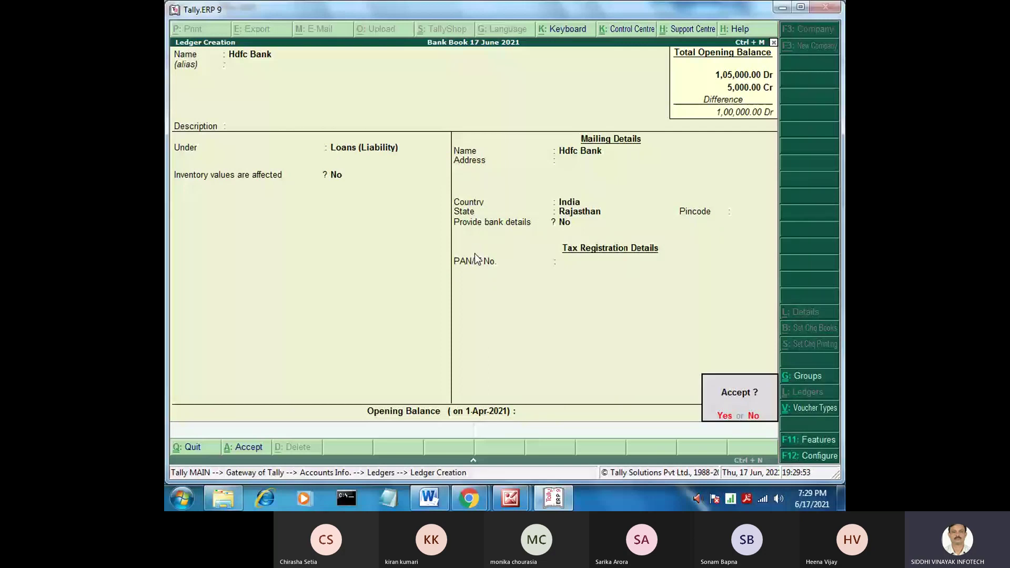
key("Return")
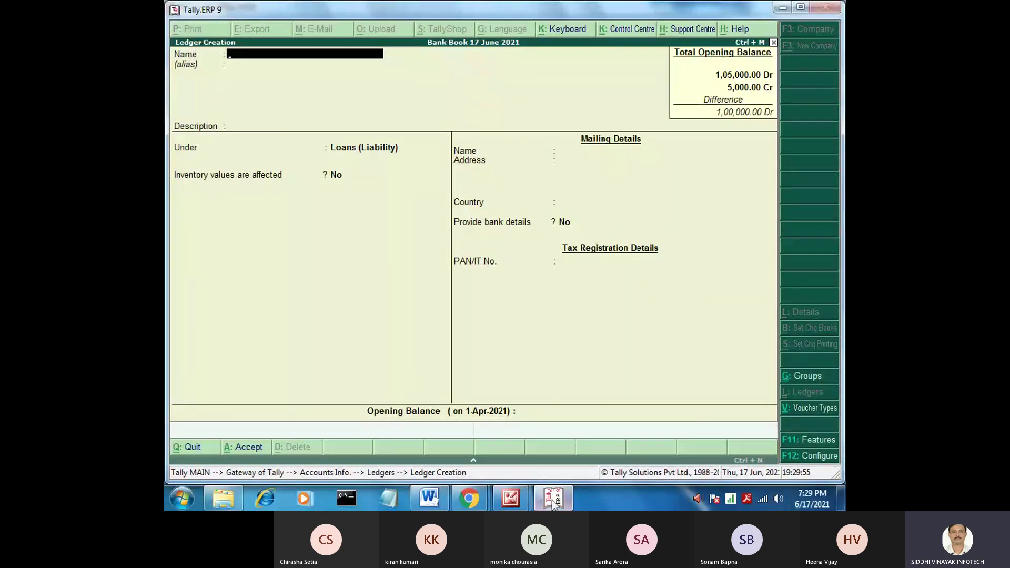
Check entry 17 in the exercise image and name the new Tally ledger Furniture
left_click(554, 499)
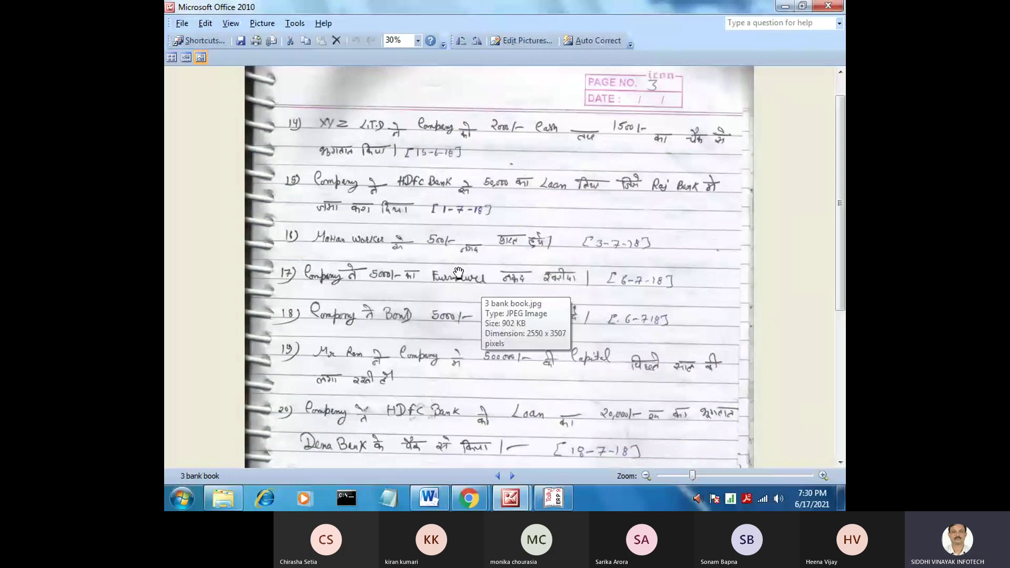
left_click(544, 497)
type("n")
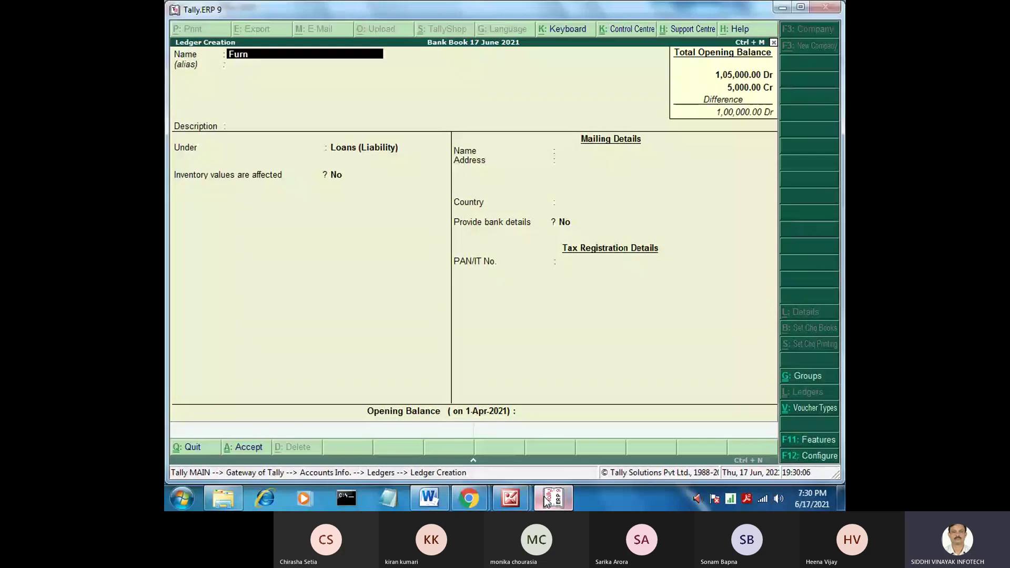
type("iture")
key("Return")
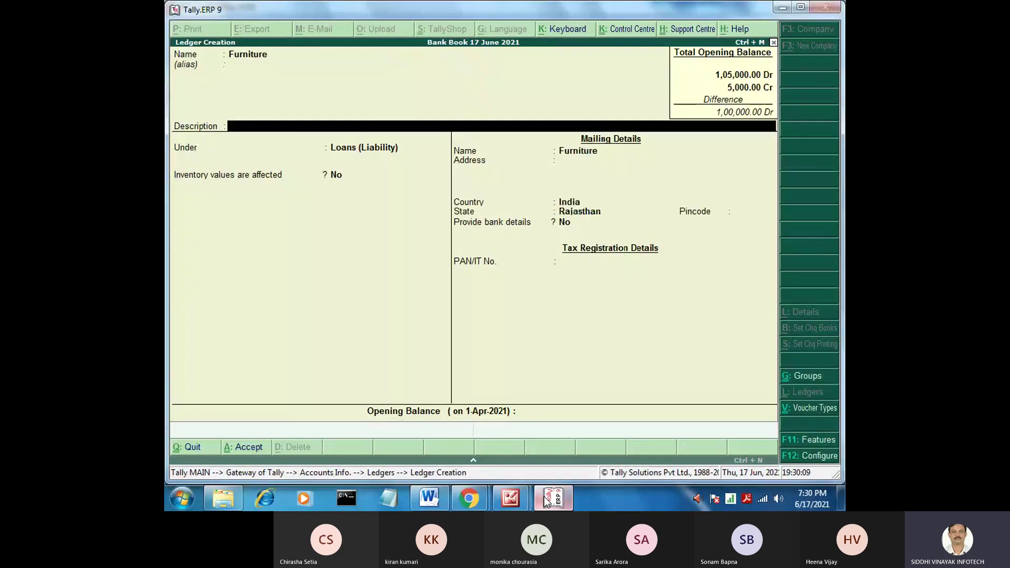
Place the Furniture ledger under Fixed Assets, keep the default mailing details and save it without an opening balance
key("Return")
type("F")
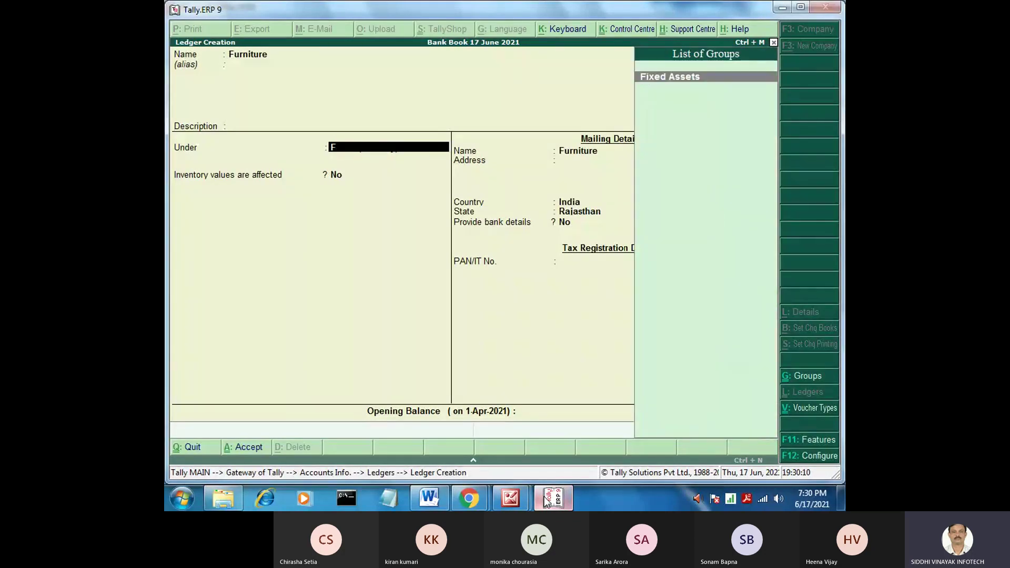
key("Return")
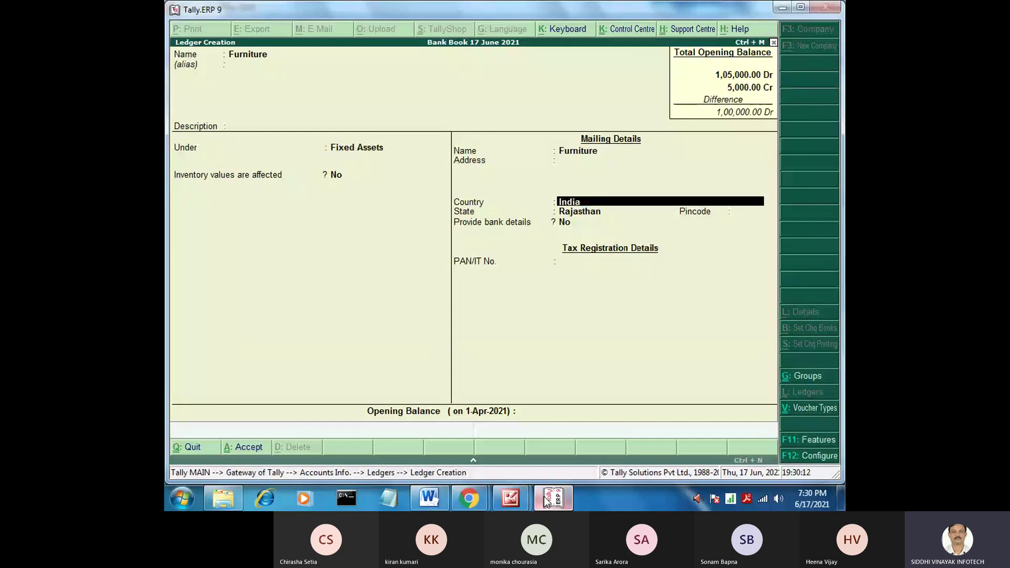
key("Return")
key("Return")
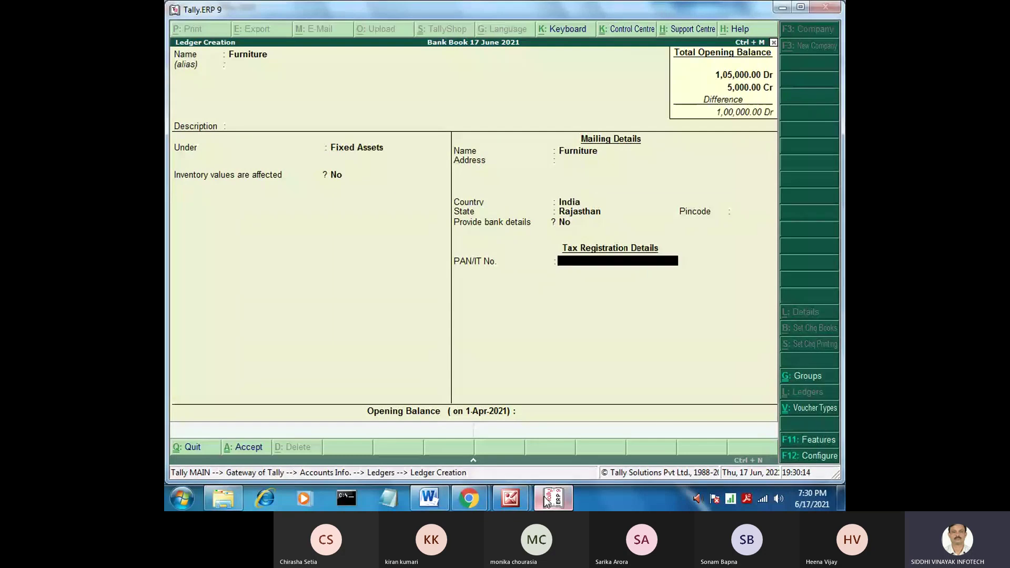
key("Return")
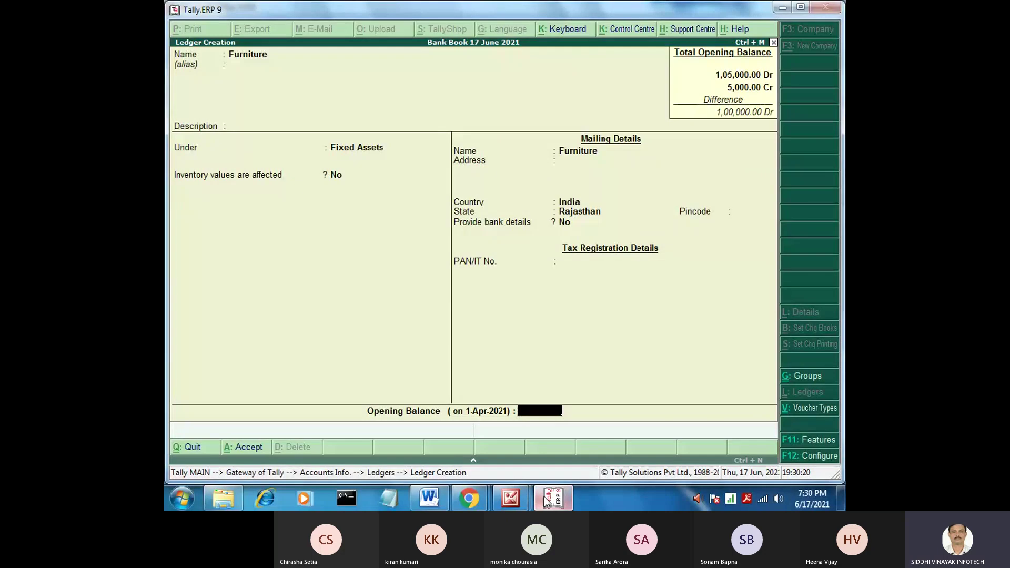
key("Return")
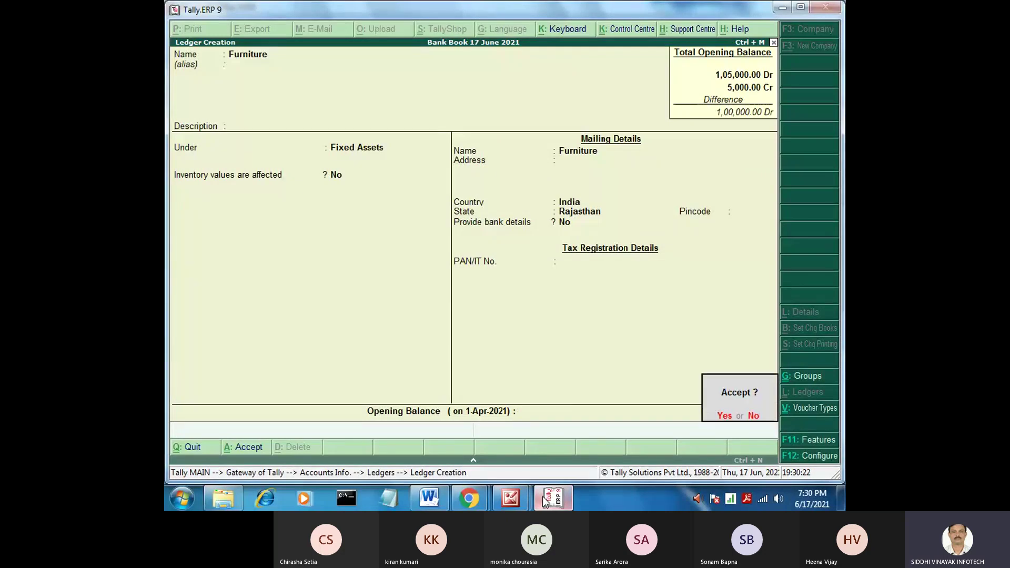
key("Return")
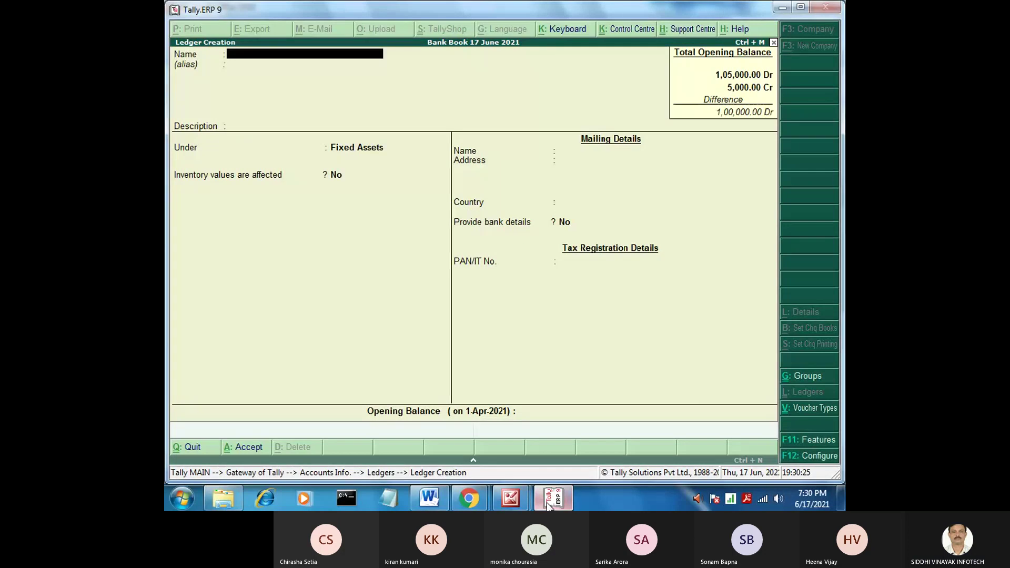
Check entry 18 in the 3 bank book image and name the new Tally ledger Bond
mouse_move(523, 495)
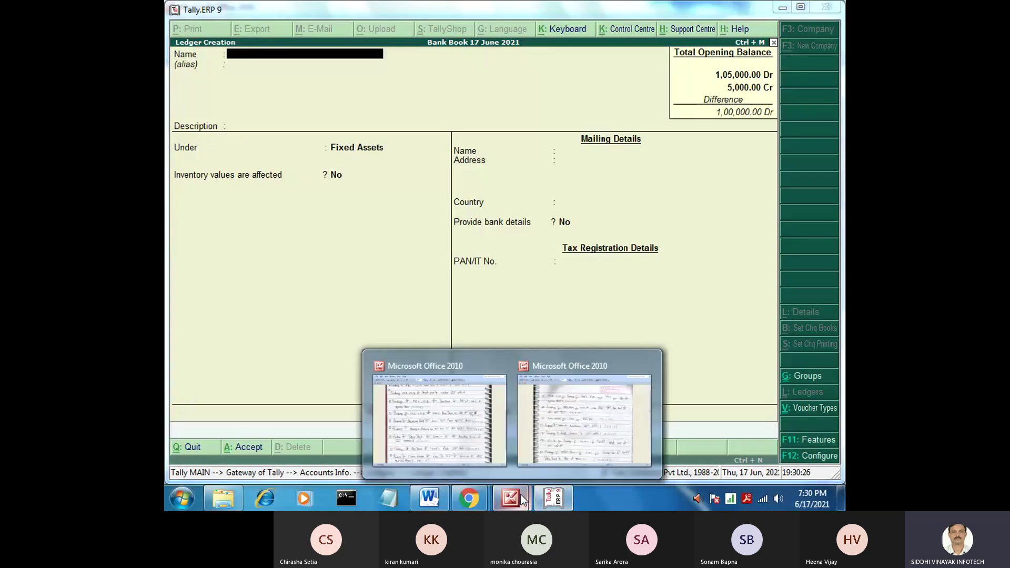
left_click(554, 425)
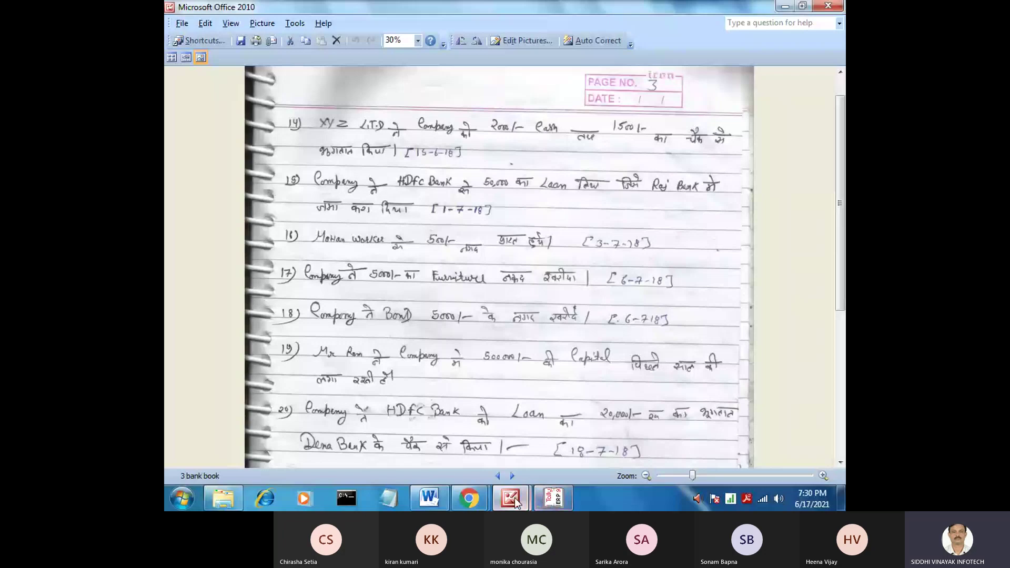
left_click(552, 500)
type("B")
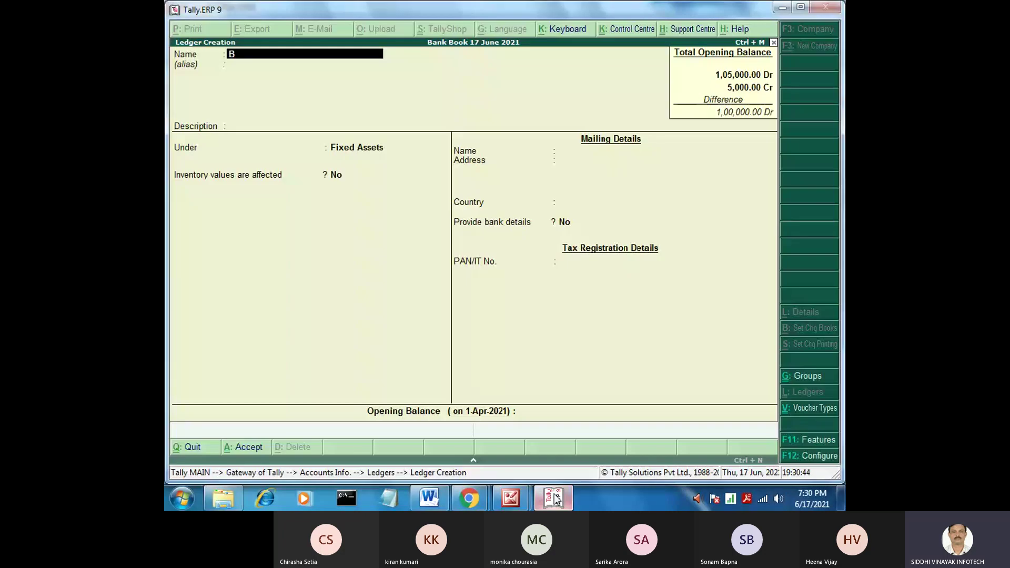
type("ond")
key("Return")
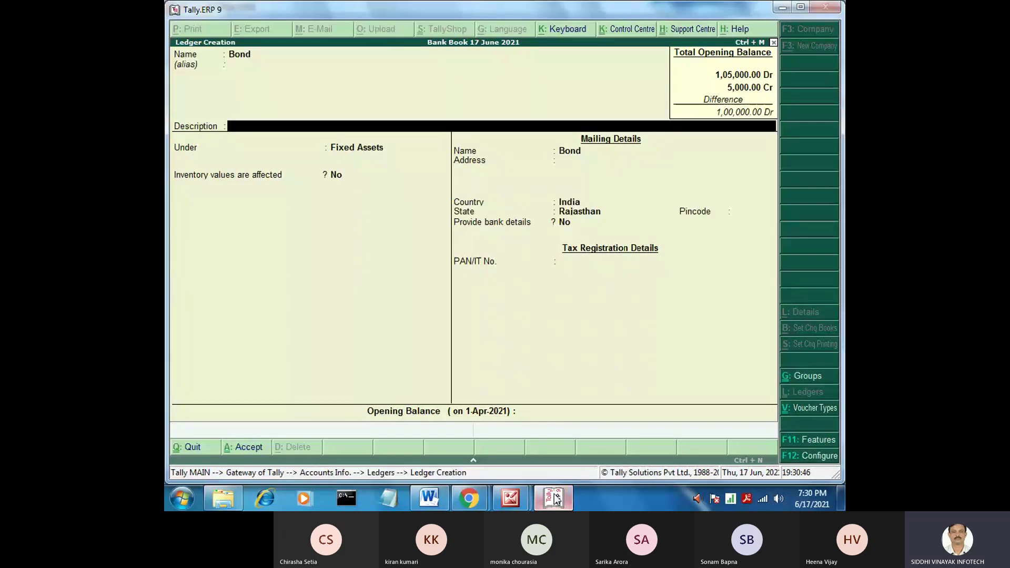
Place the Bond ledger under Investments, keep the default details and save it without an opening balance
key("Return")
type("i")
key("Down")
key("Down")
key("Down")
key("Down")
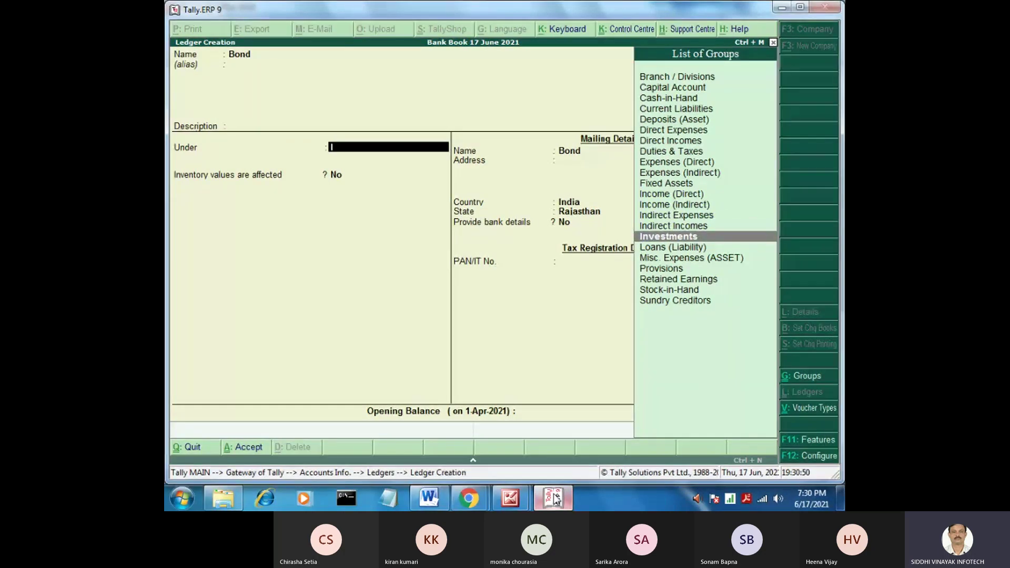
key("Return")
key("Return")
key("Return")
key("Return")
key("Return")
key("Return")
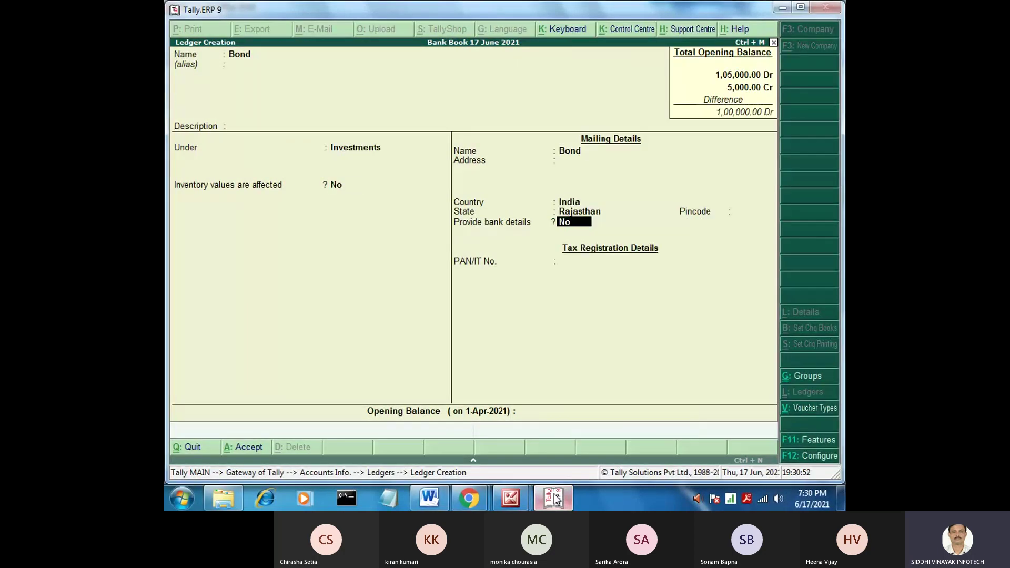
key("Return")
key("Return")
key("Return")
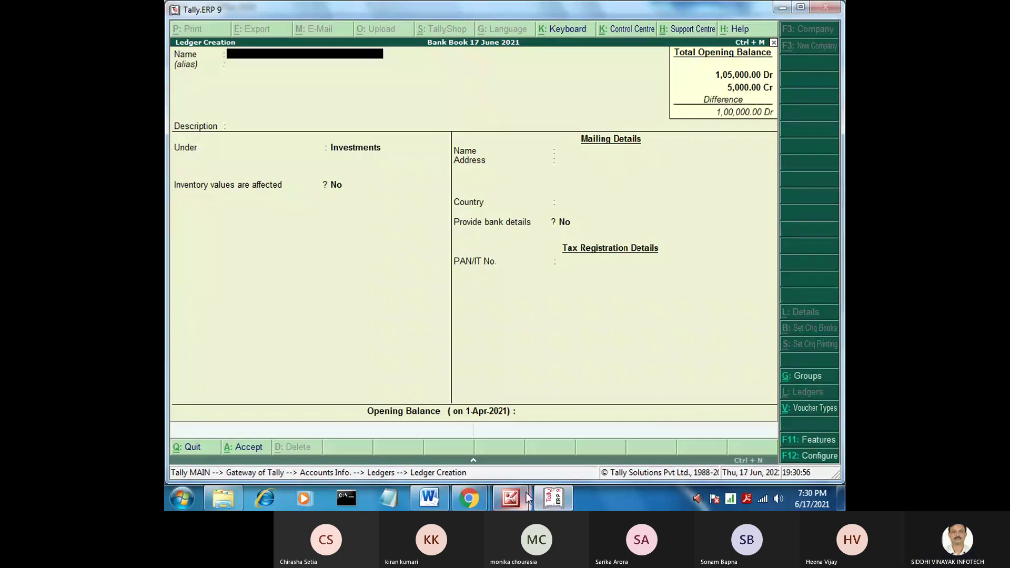
Check entry 19 in the 3 bank book image and name the new Tally ledger after the capital contributor
mouse_move(510, 498)
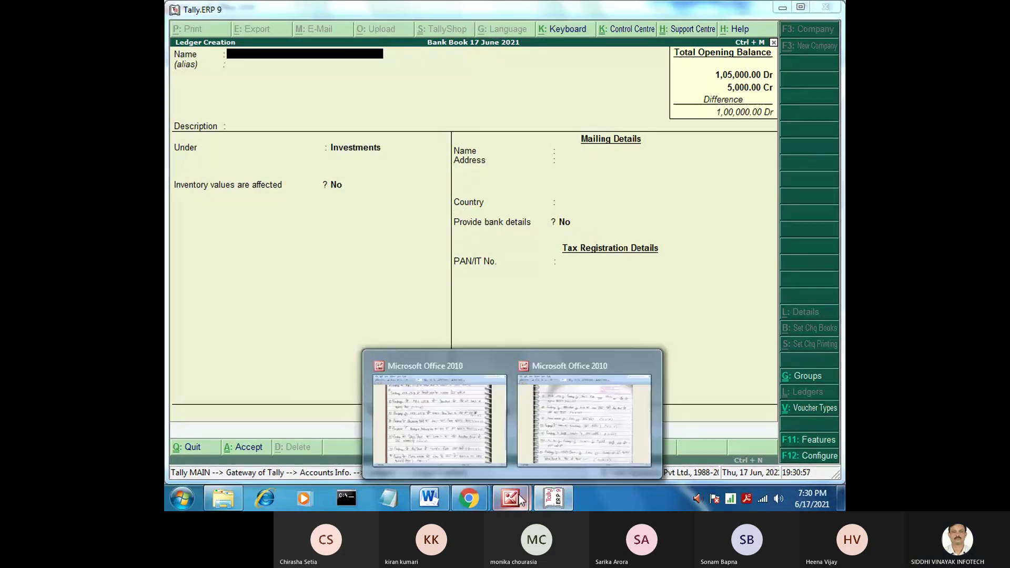
left_click(484, 427)
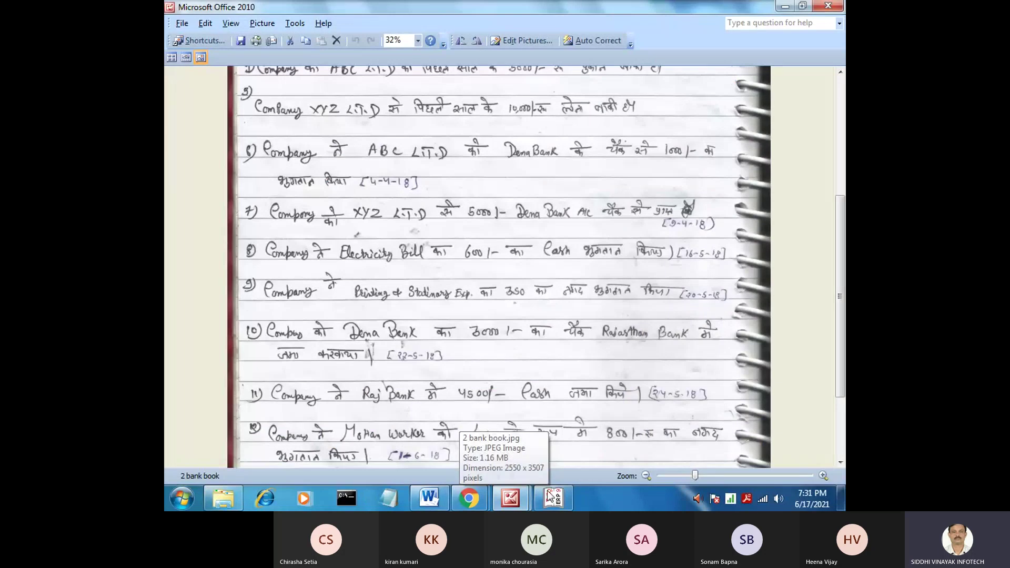
left_click(511, 498)
left_click(595, 424)
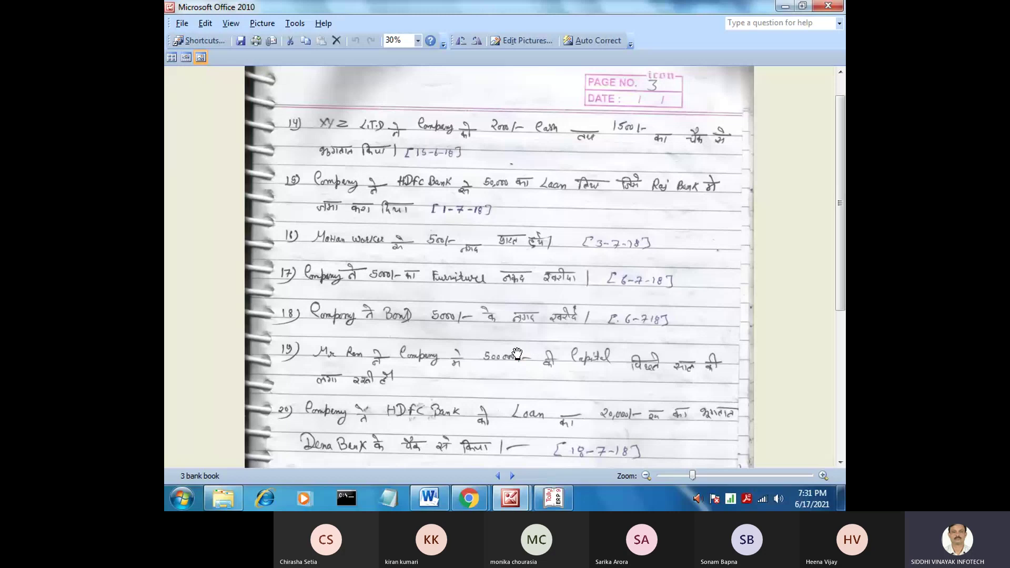
left_click(556, 506)
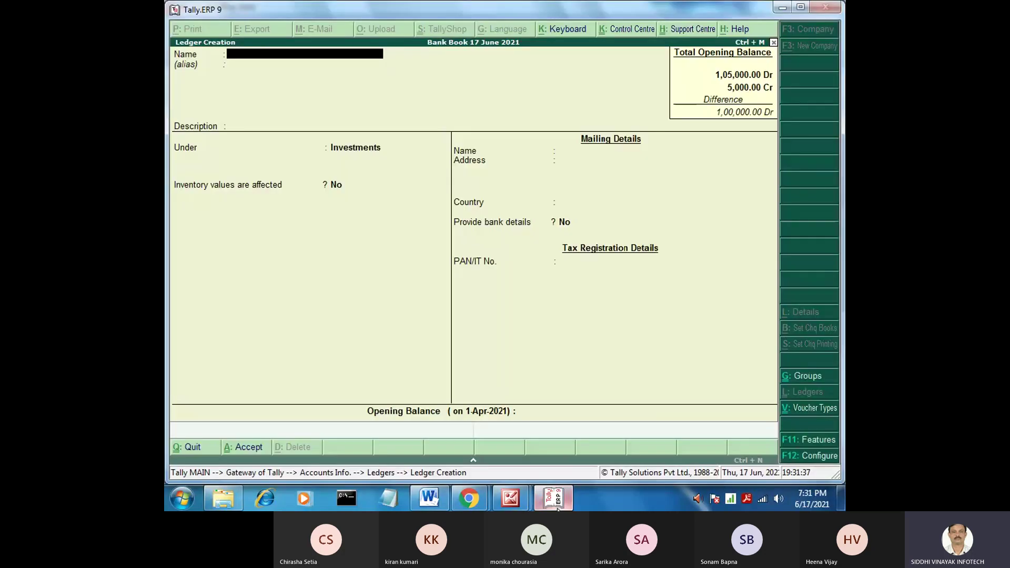
type("Ram")
key("Return")
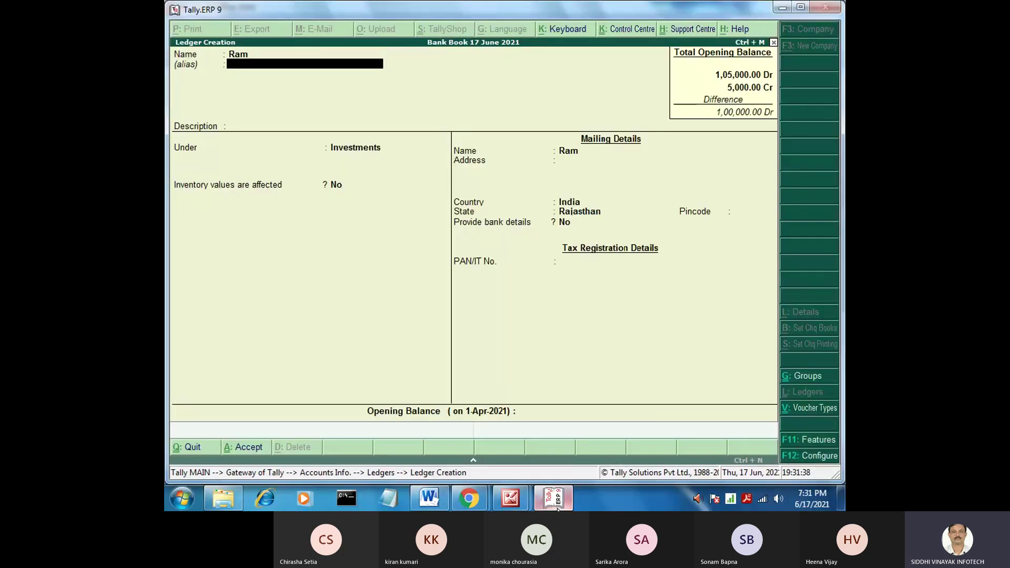
Place the capital contributor's ledger under Capital Account and keep the default mailing details
key("Return")
type("C")
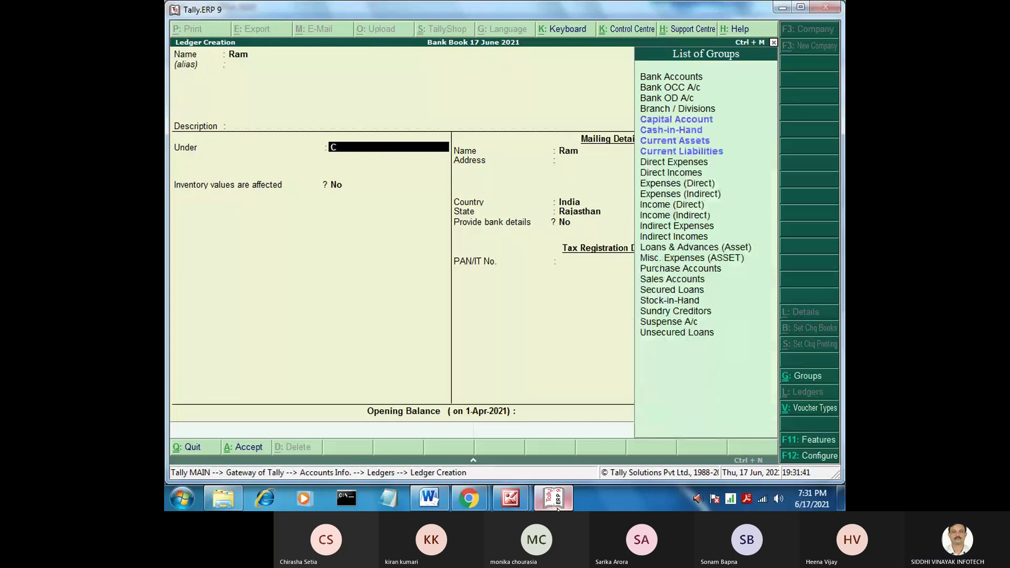
key("Down")
key("Down")
key("Down")
key("Up")
key("Up")
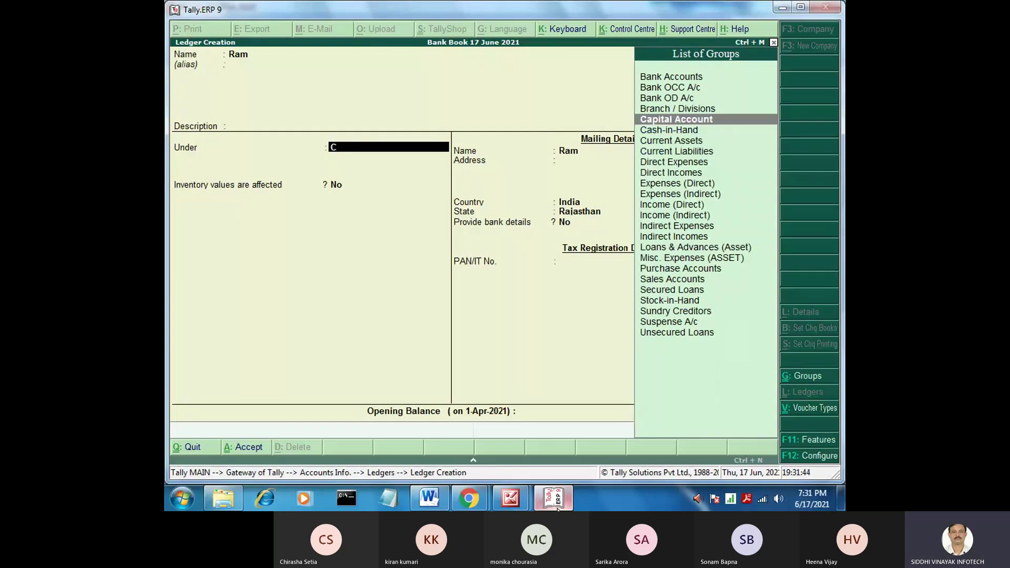
key("Return")
key("Return")
key("Return")
key("Return")
key("Return")
key("Return")
key("Return")
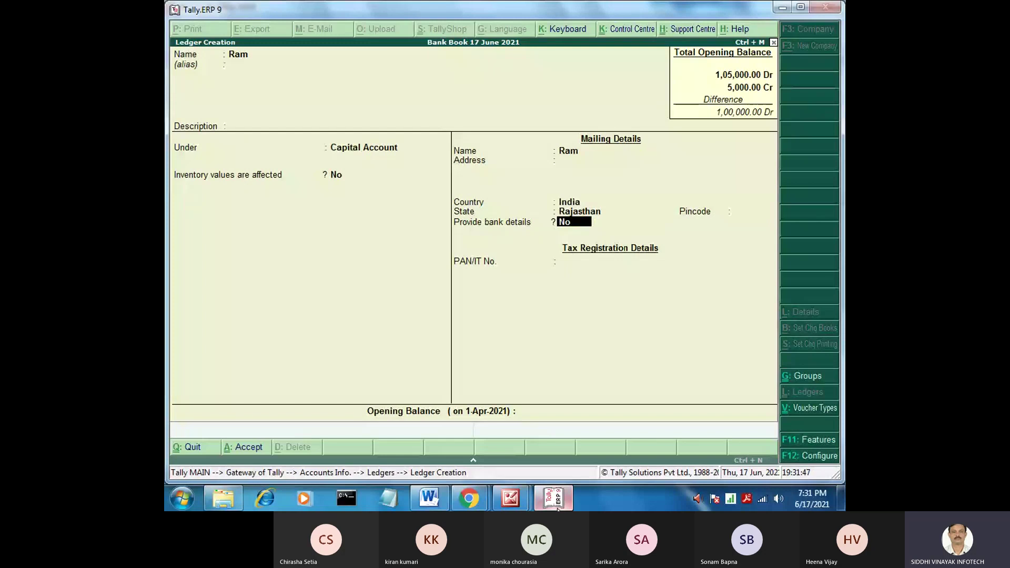
Give the capital contributor's ledger an opening balance of 5,00,000 Cr without bank details and save it
key("Return")
type("5,00,0")
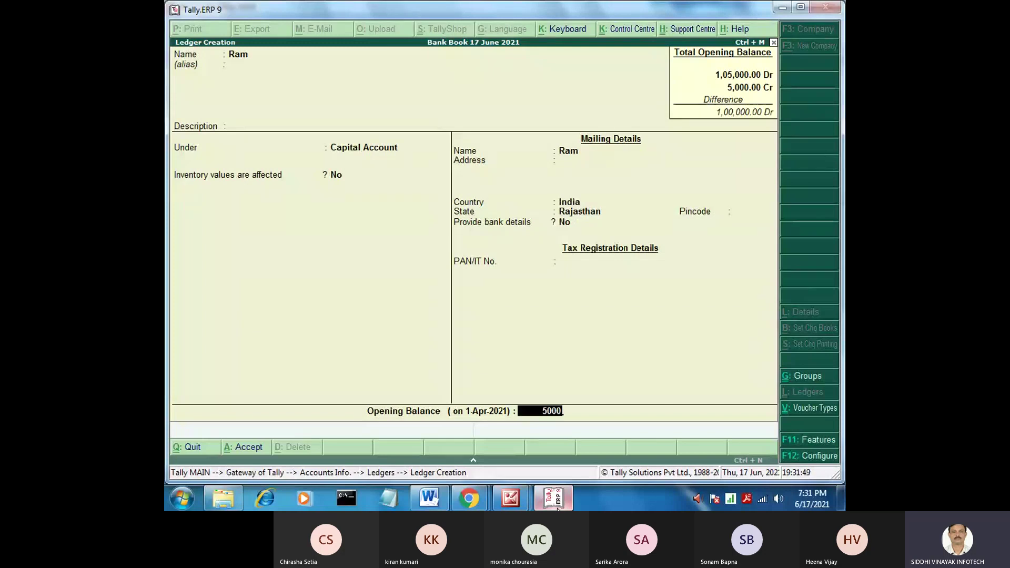
type("00")
key("Return")
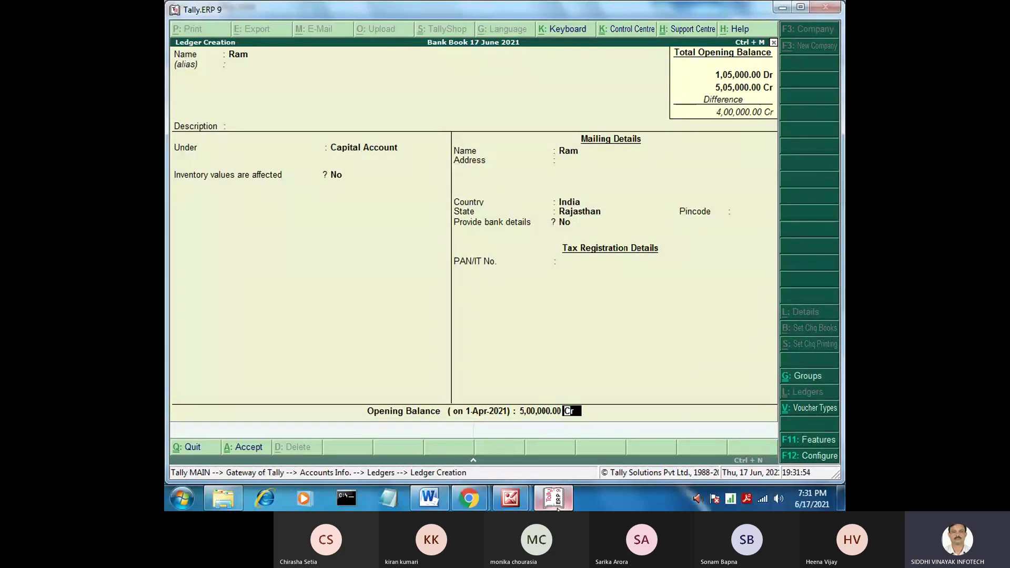
key("Return")
key("Return")
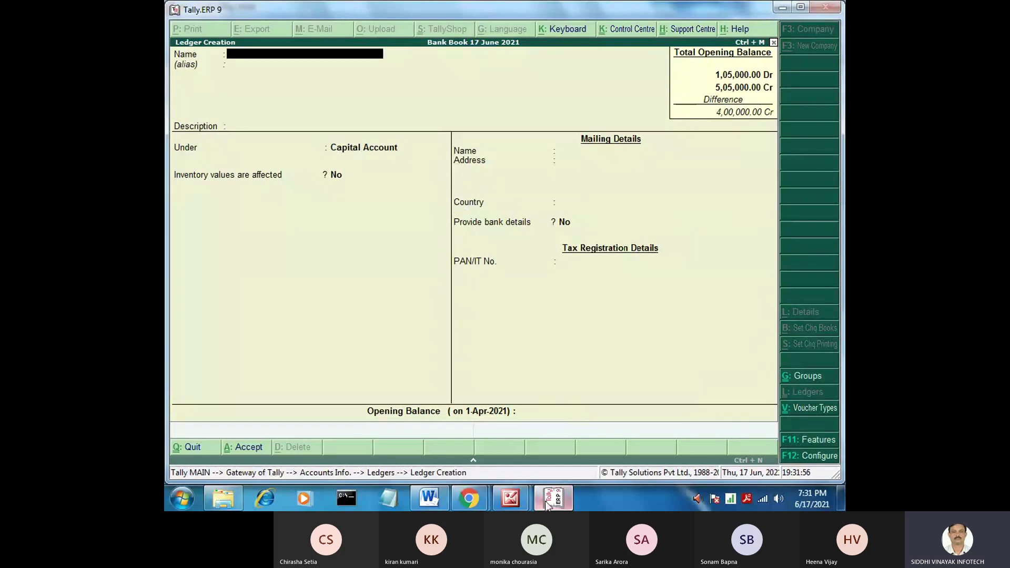
Review the exercise images through entry 20 for any ledger still missing, and return to Tally
left_click(473, 437)
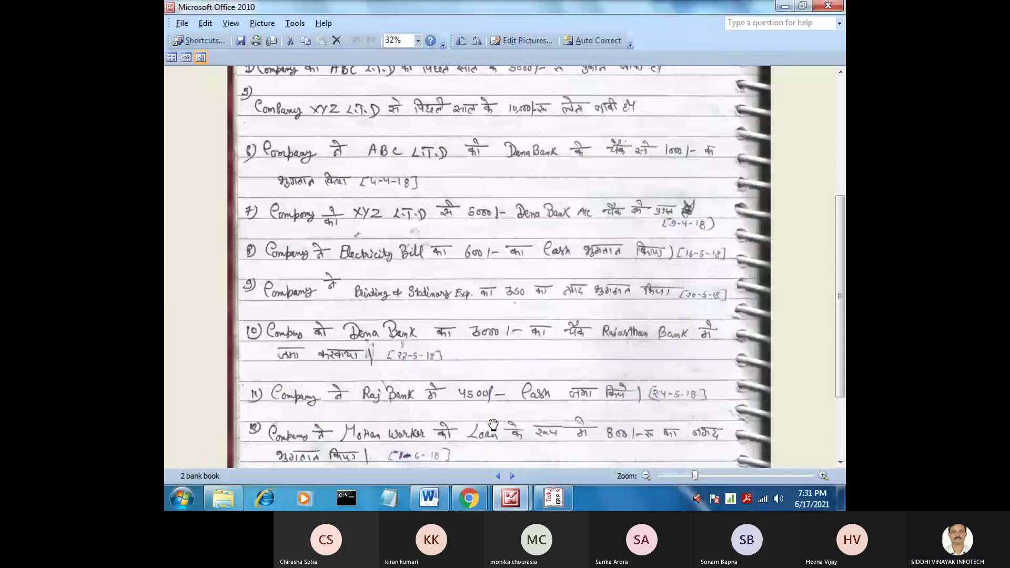
scroll(577, 437, "down", 1)
scroll(577, 437, "down", 2)
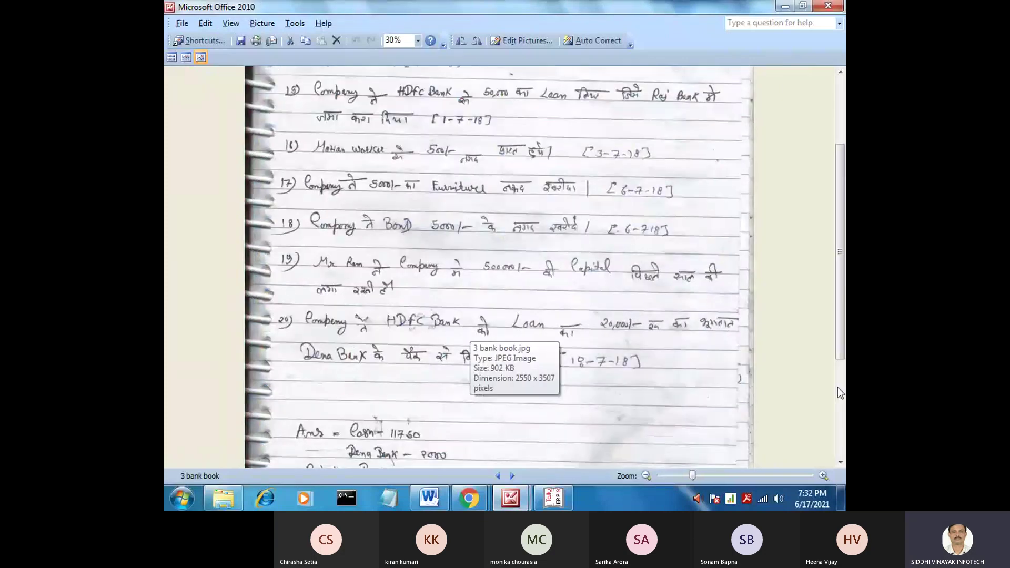
scroll(838, 387, "up", 3)
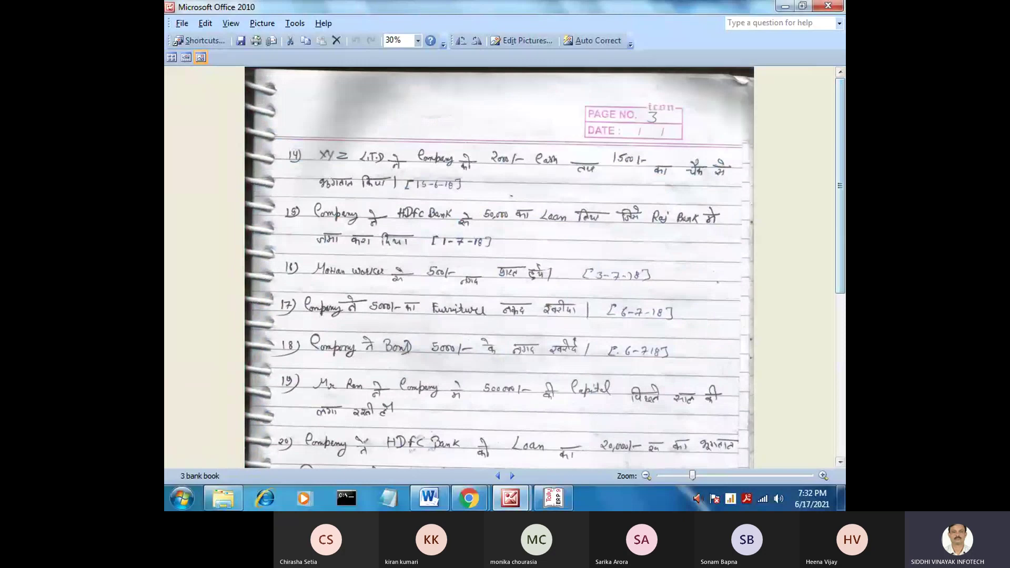
key("alt+Tab")
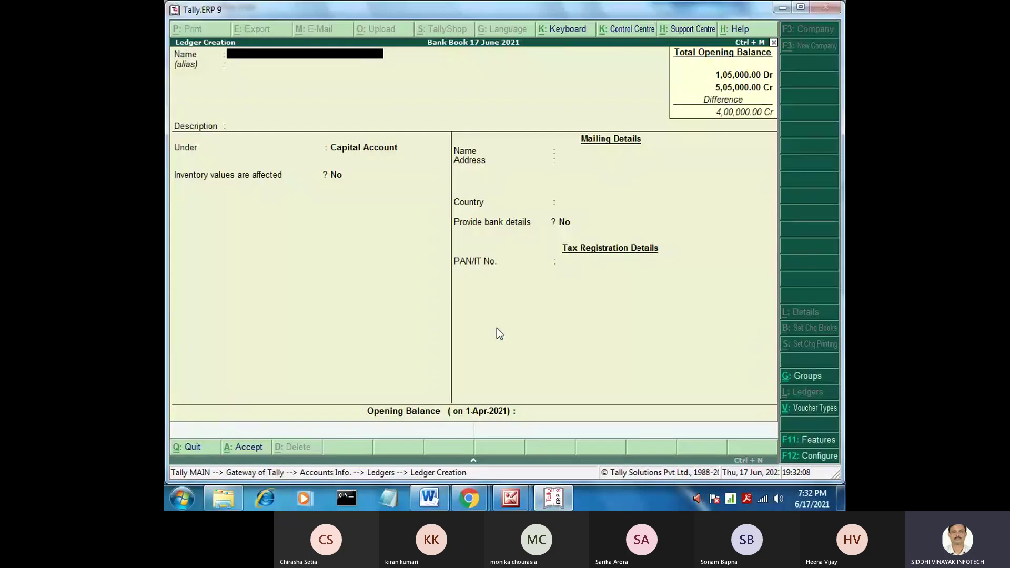
Leave ledger creation and open a new payment voucher under Accounting Vouchers
key("Escape")
key("Escape")
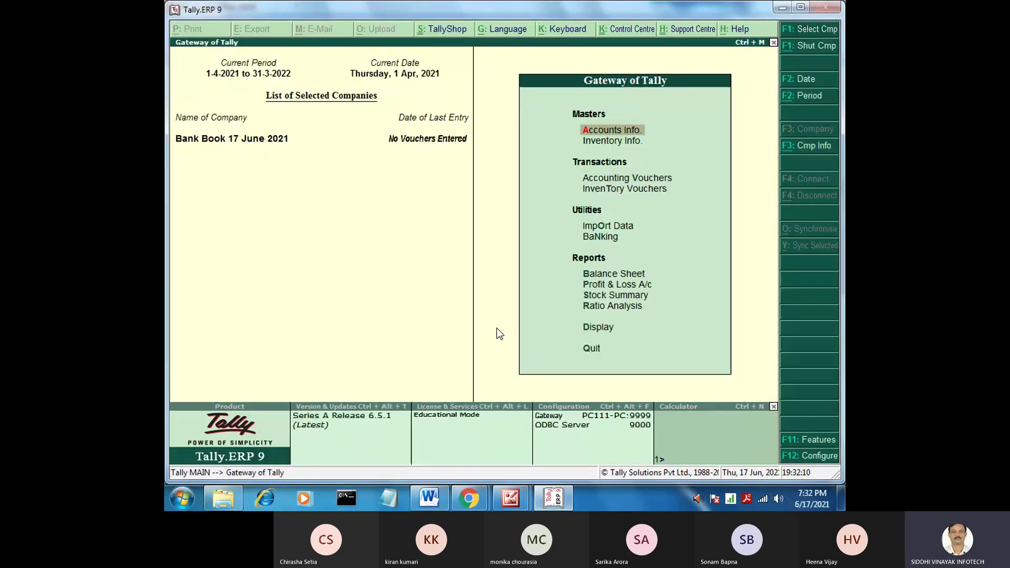
key("Down")
key("Down")
key("Down")
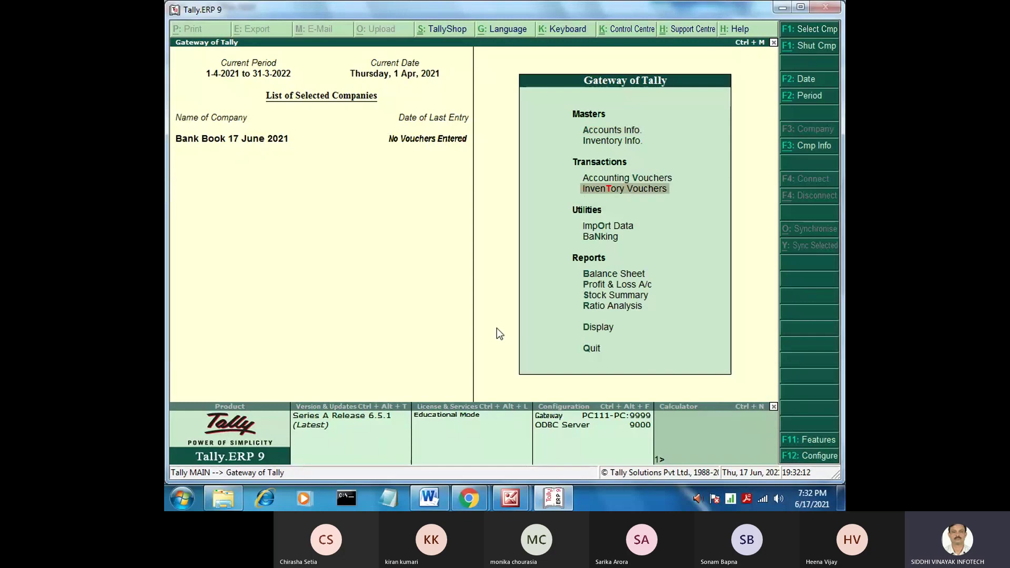
key("Up")
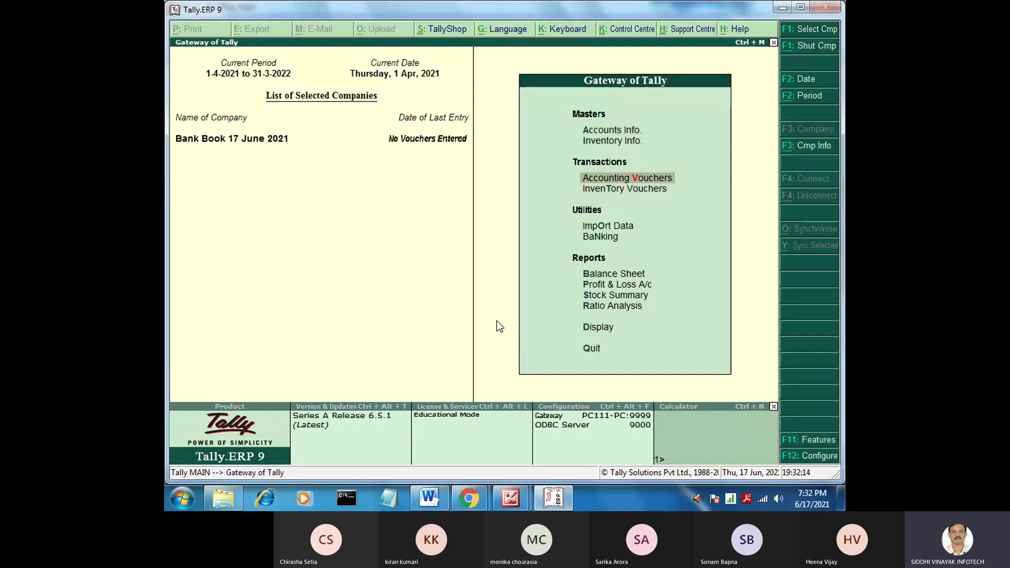
key("Return")
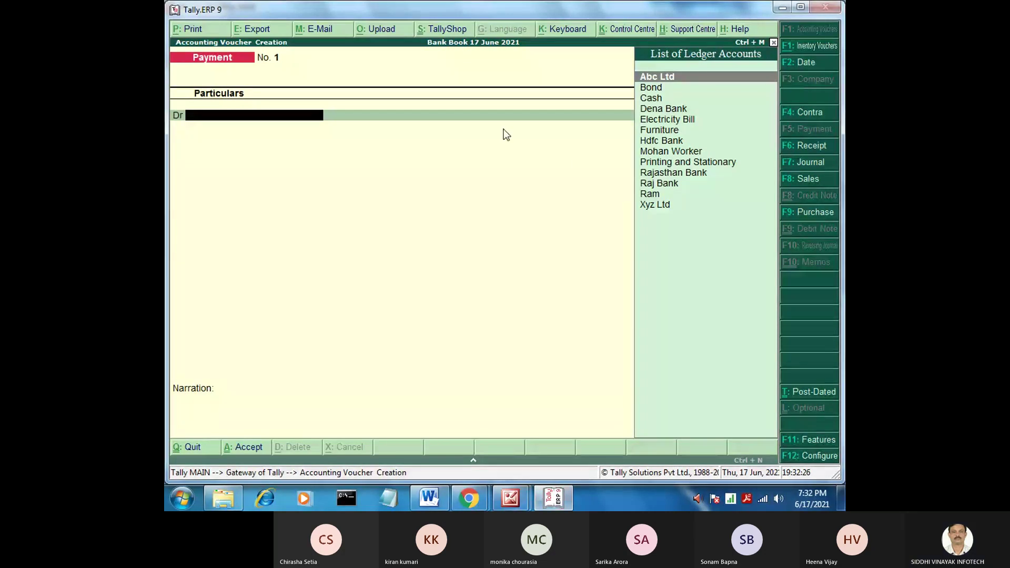
Look up the first transaction in the bank book images and choose Dena Bank as the payment voucher's debit ledger
left_click(510, 498)
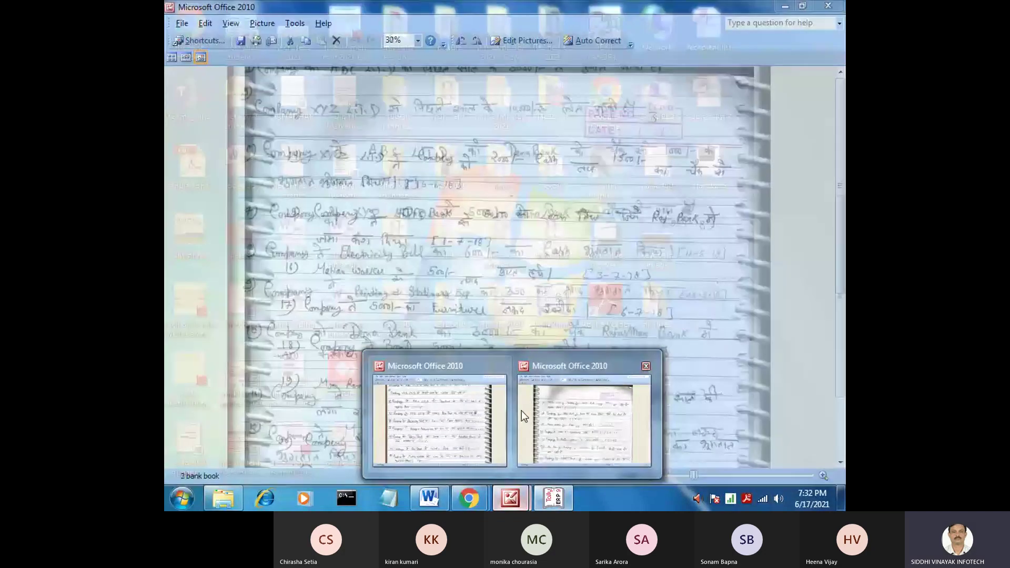
left_click(584, 416)
scroll(385, 138, "up", 1)
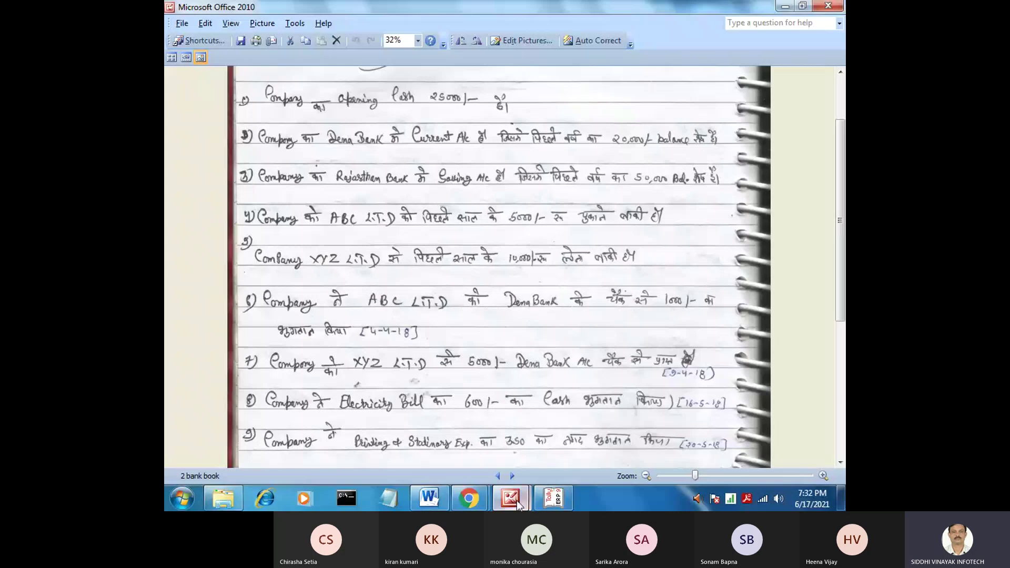
left_click(553, 500)
key("Down")
key("Down")
key("Down")
key("Down")
key("Down")
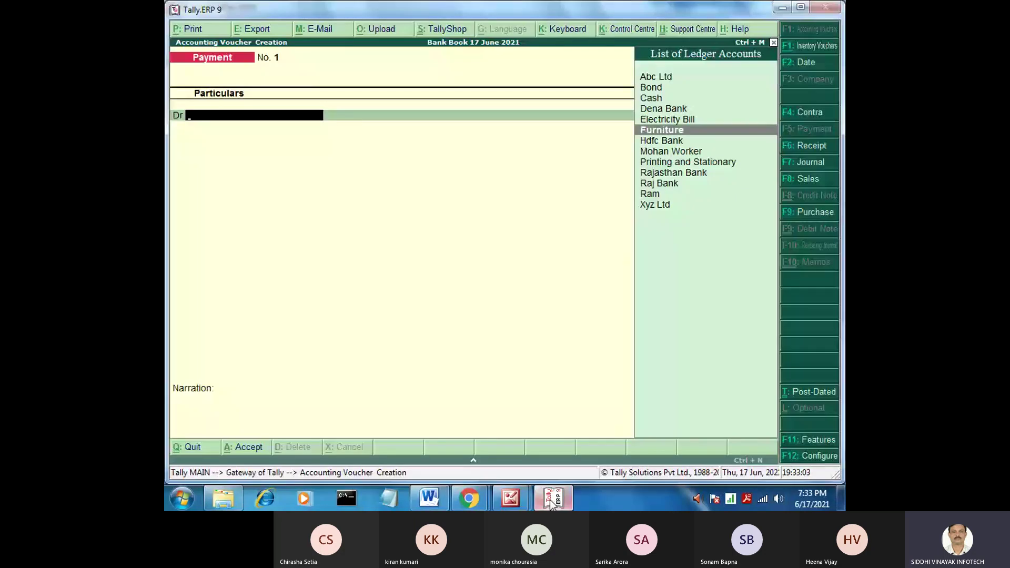
key("Up")
key("Up")
key("Return")
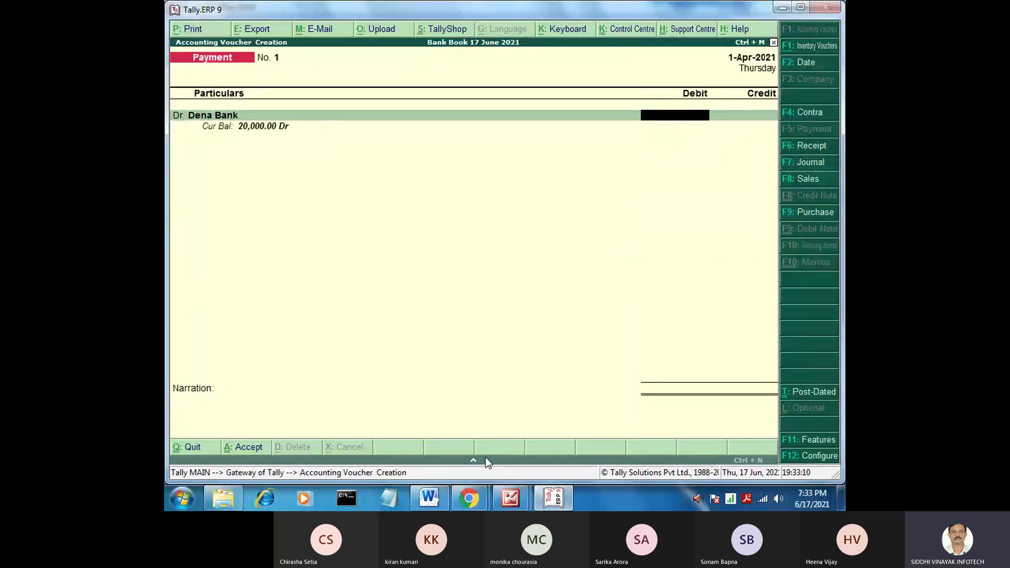
Check the amount of entry 6 in the 2 bank book image and debit Dena Bank with 1,000
mouse_move(509, 498)
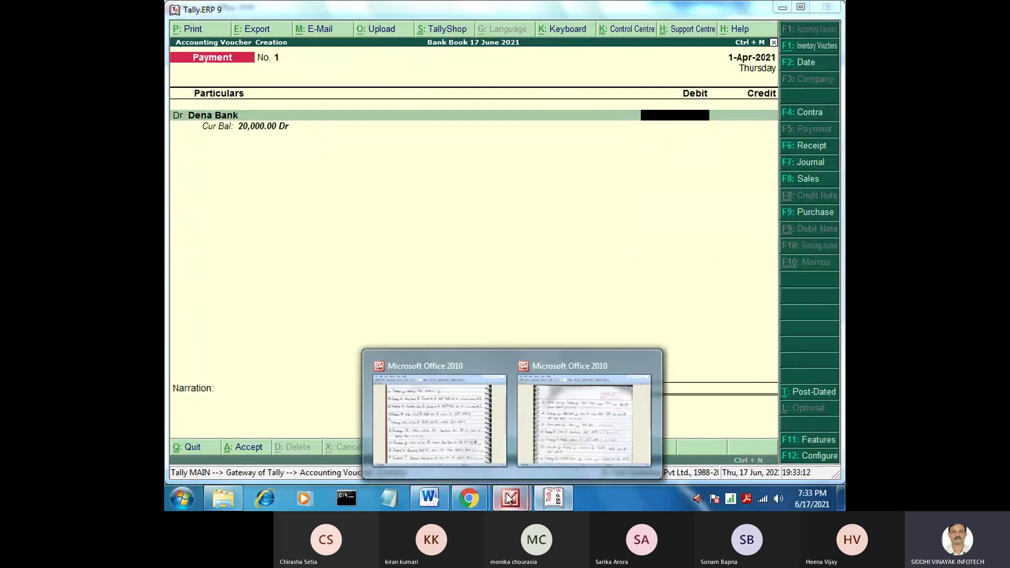
left_click(463, 424)
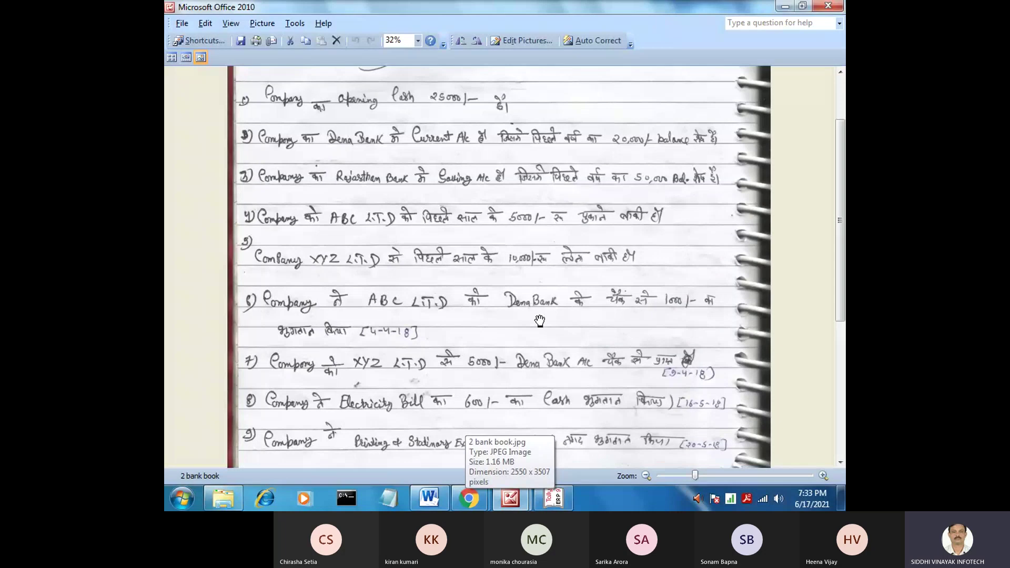
left_click(558, 502)
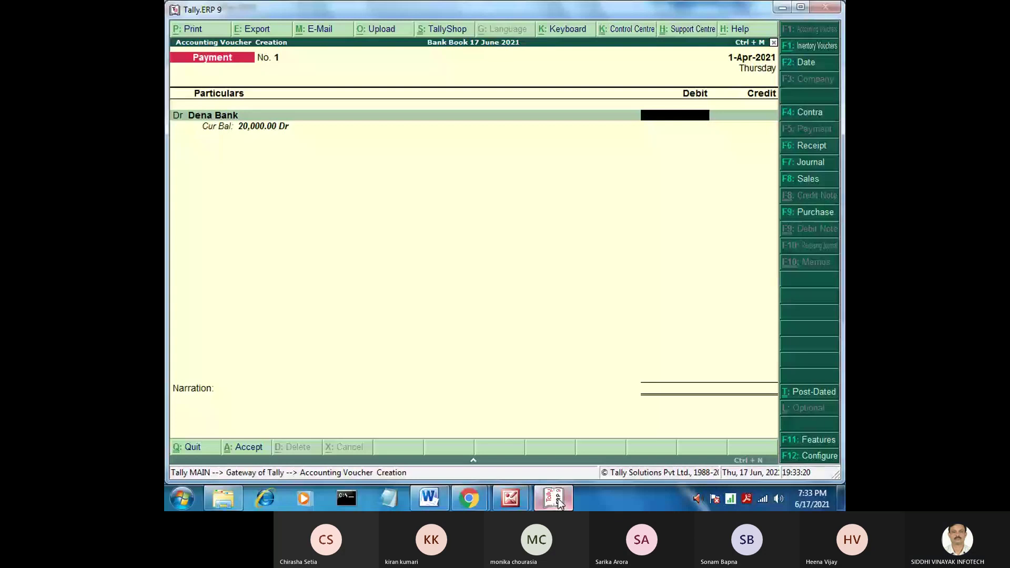
type("1000")
key("Return")
key("Return")
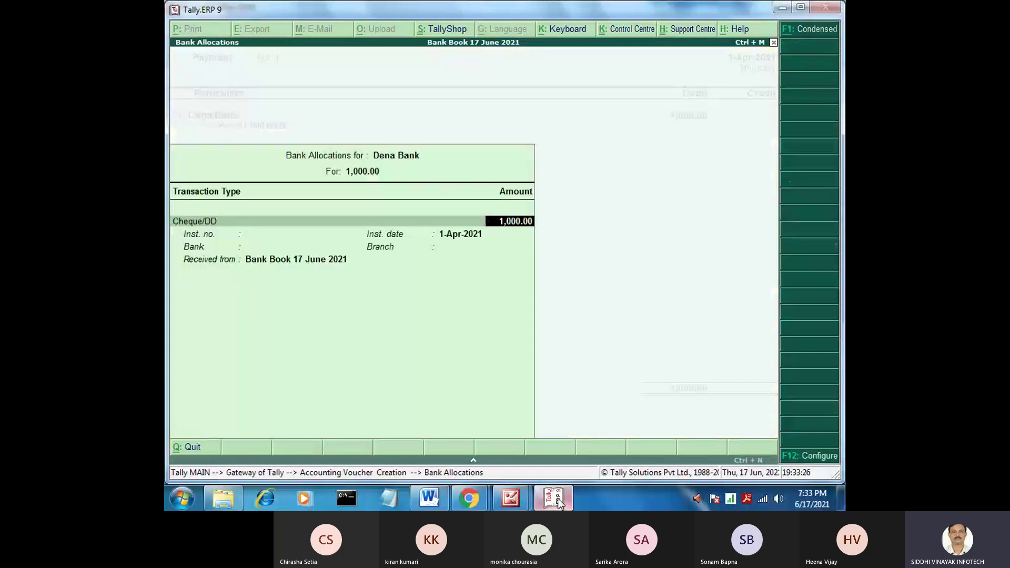
Complete Dena Bank's Cheque/DD allocation of 1,000 with no instrument number or branch and the bank set to Not Applicable
key("Return")
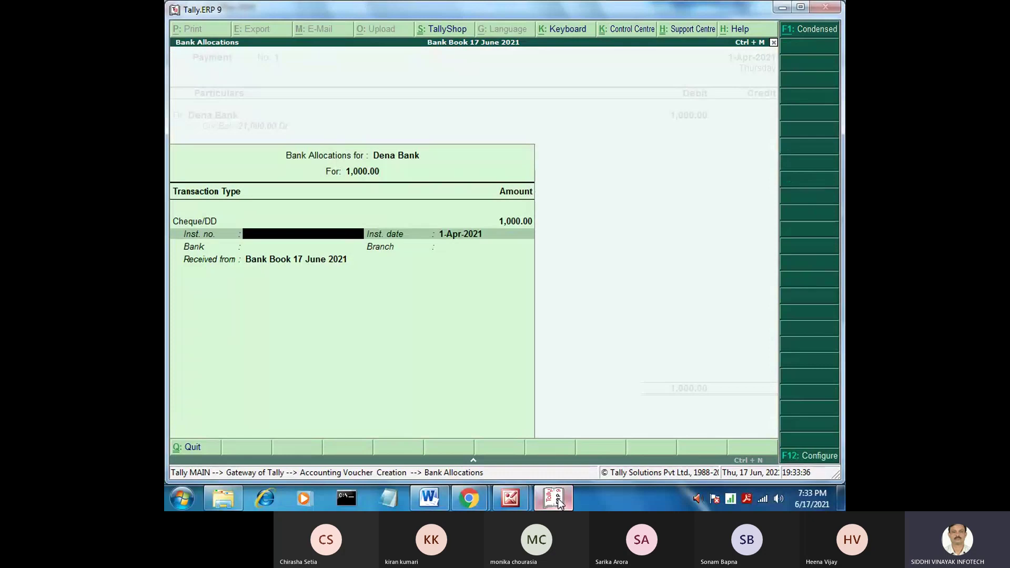
key("Return")
key("Return")
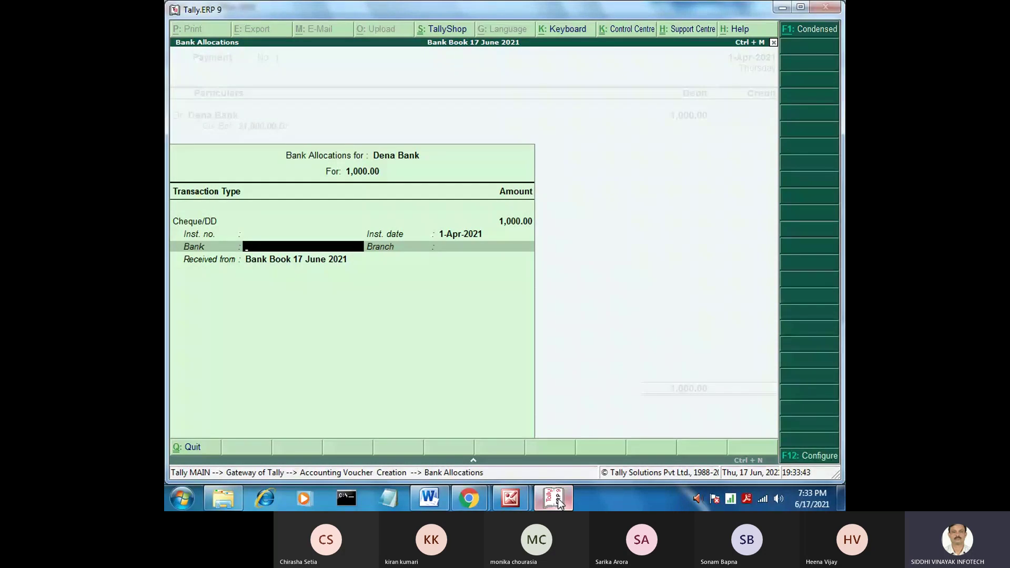
key("Return")
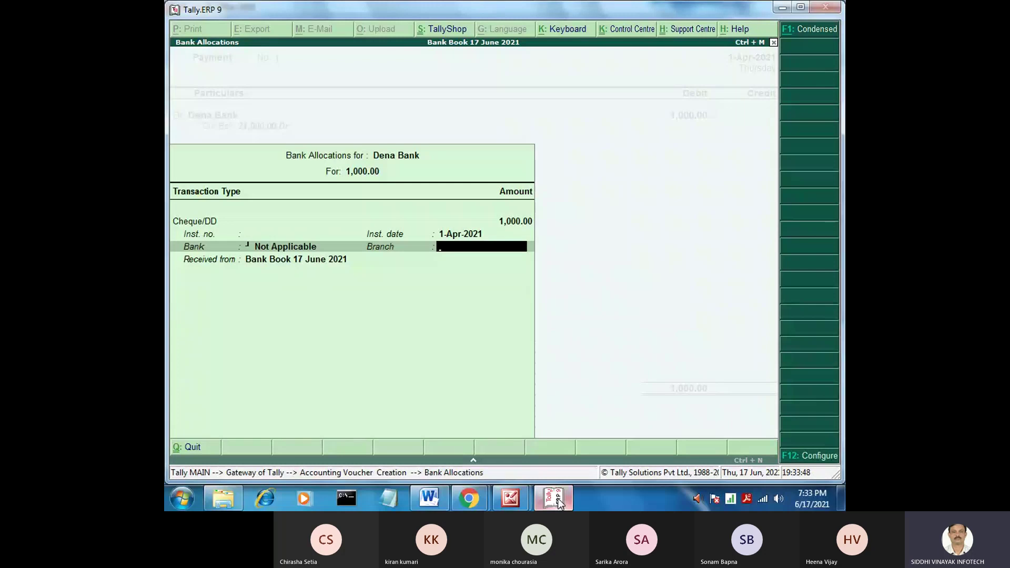
key("Return")
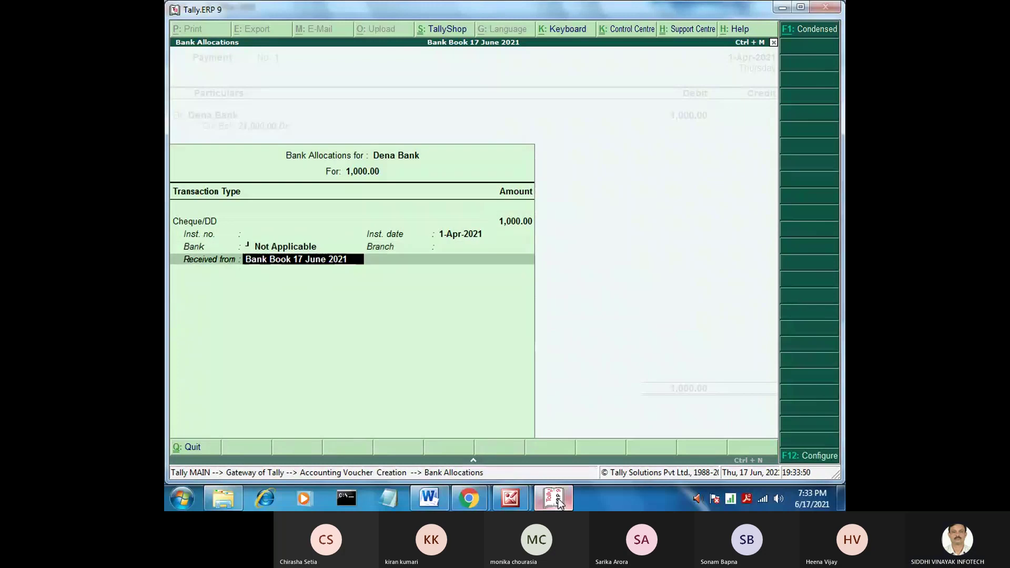
key("Return")
key("Return")
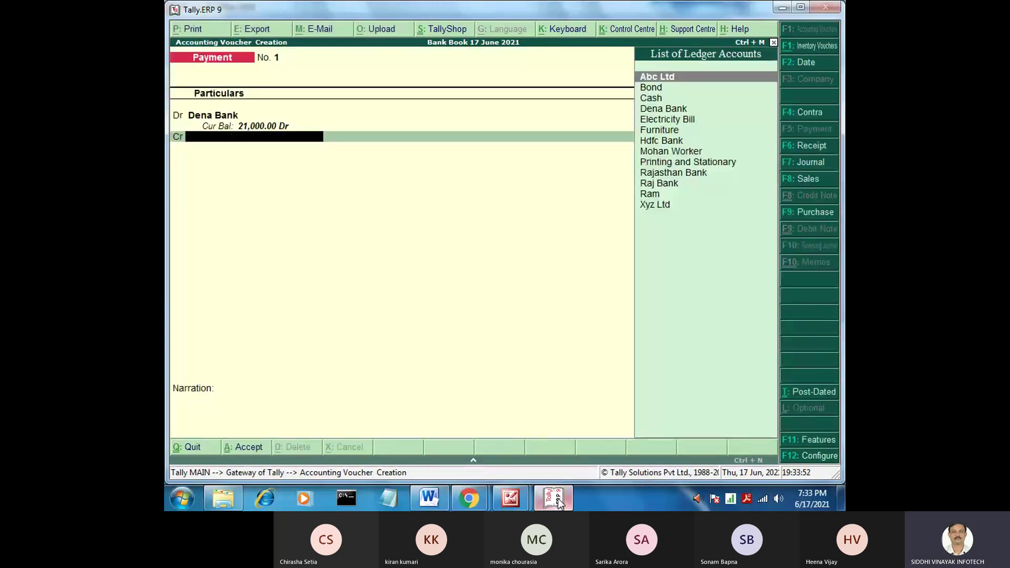
Choose Dena Bank as the payment voucher's credit ledger with an amount of 1,000
key("Down")
key("Down")
key("Down")
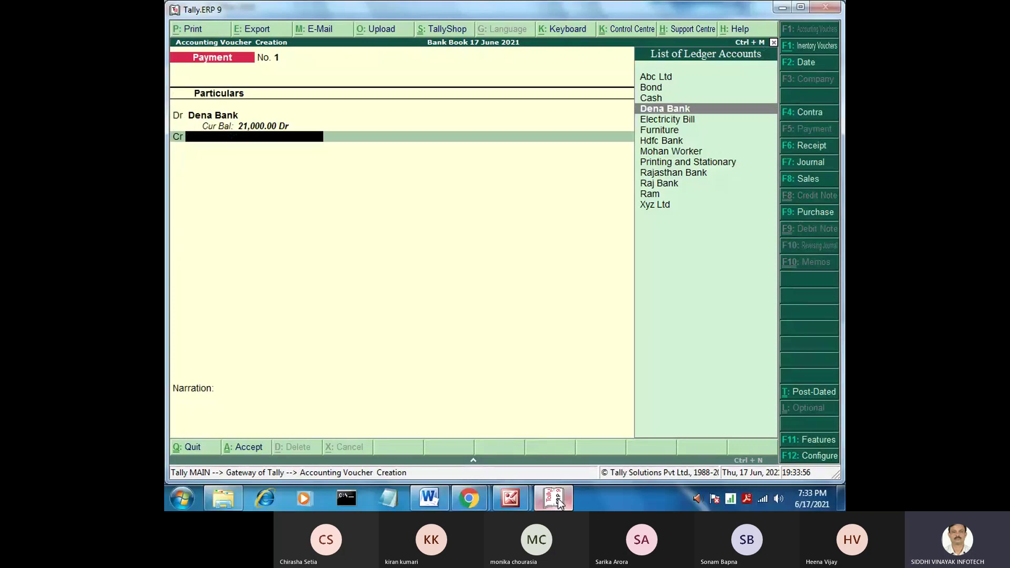
key("Return")
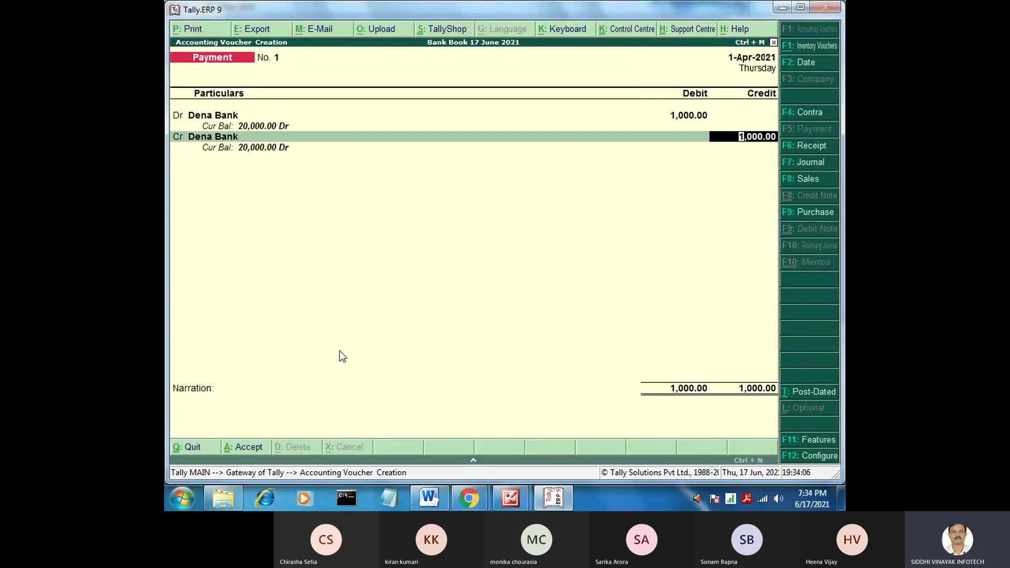
Recheck entry 6 in the 2 bank book image and change the payment voucher's debit ledger to Abc Ltd
left_click(510, 500)
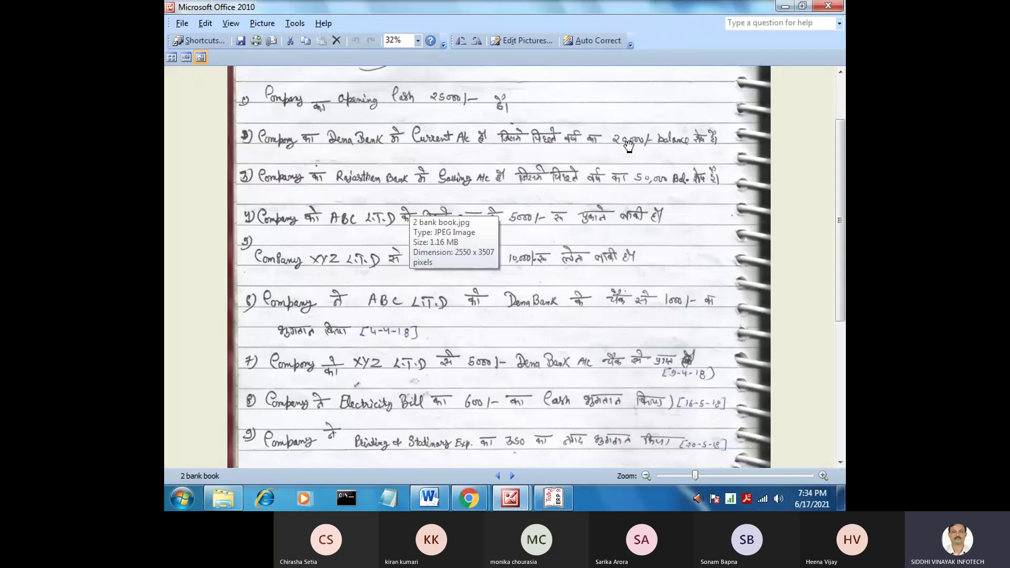
key("alt+Tab")
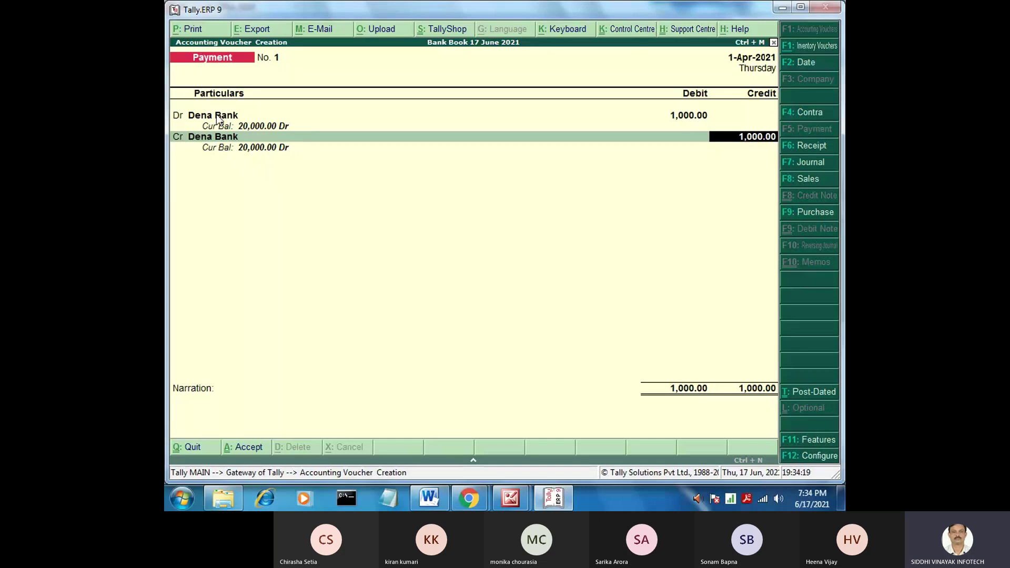
left_click(527, 500)
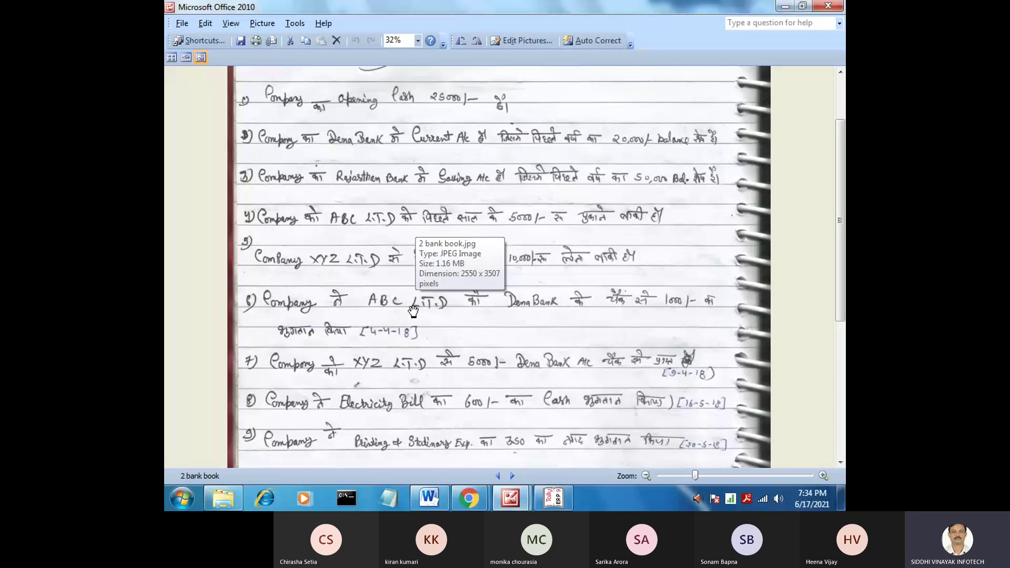
mouse_move(515, 501)
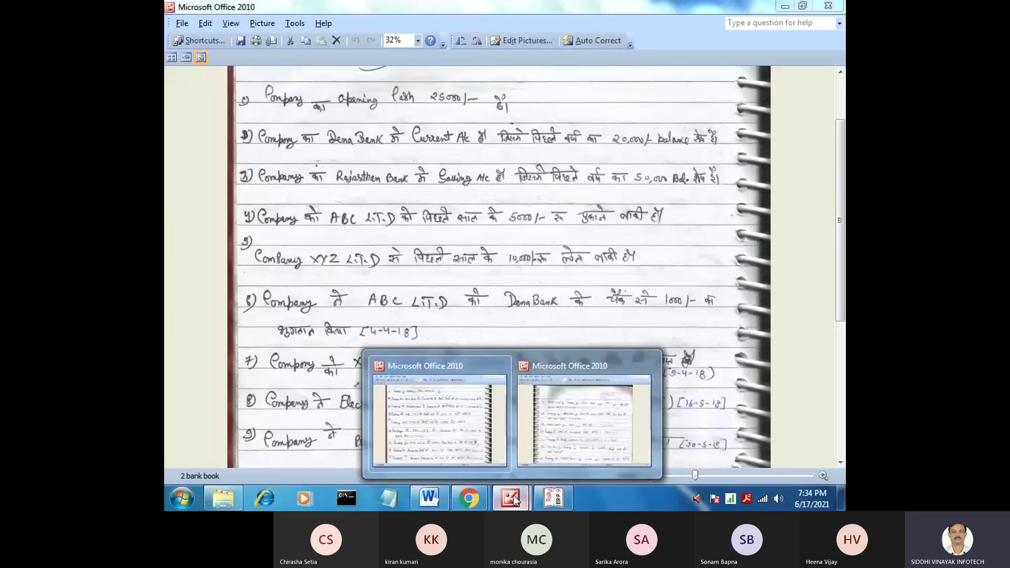
left_click(550, 505)
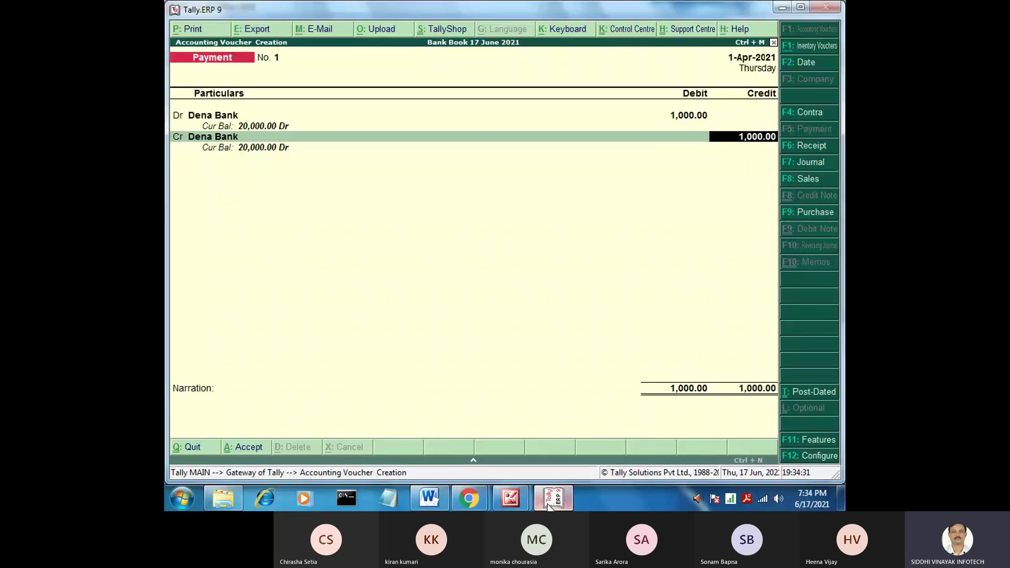
key("Up")
key("Up")
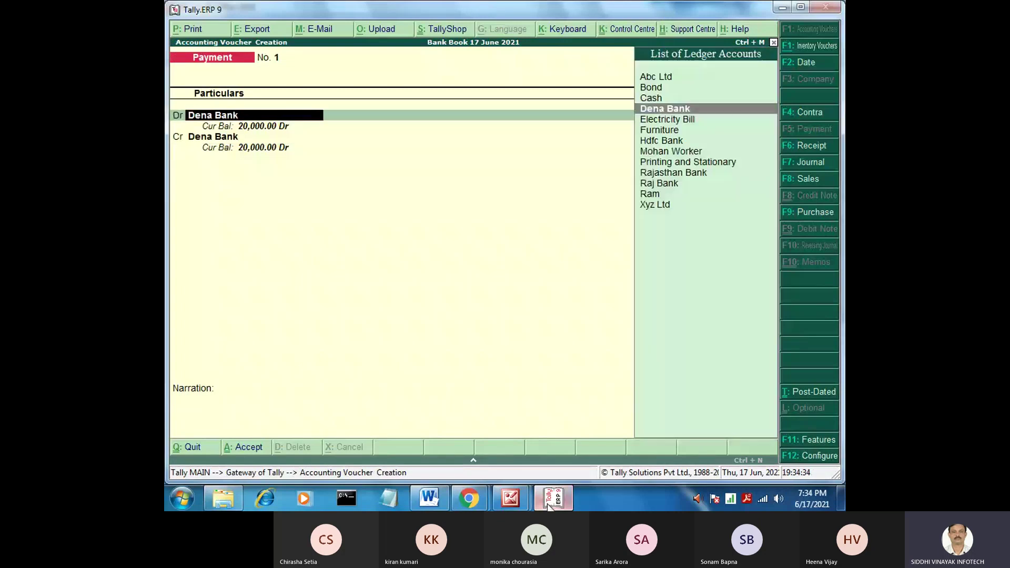
key("Return")
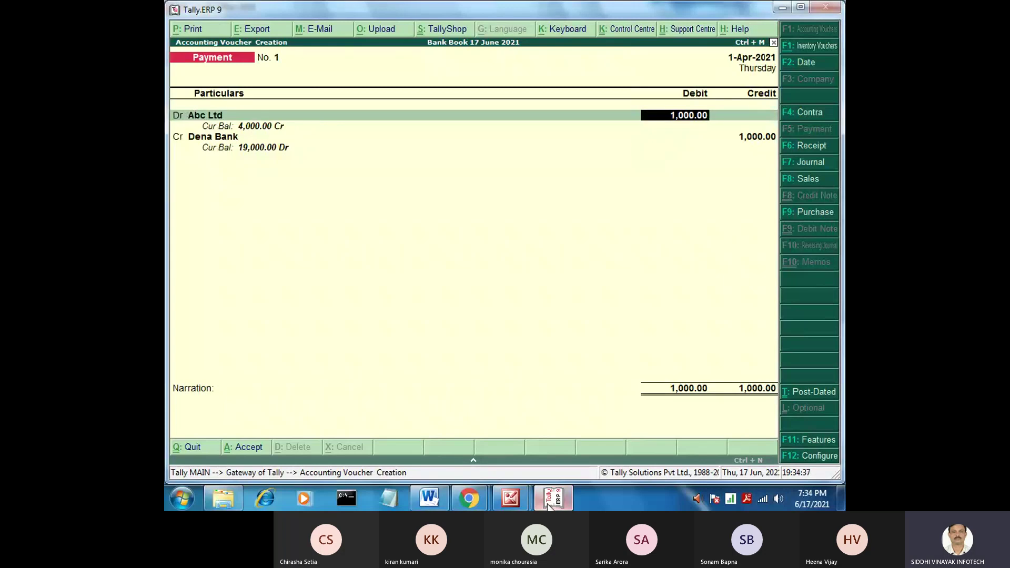
Allocate Abc Ltd's debit of 1,000 as On Account in its bill-wise details
key("Return")
key("BackSpace")
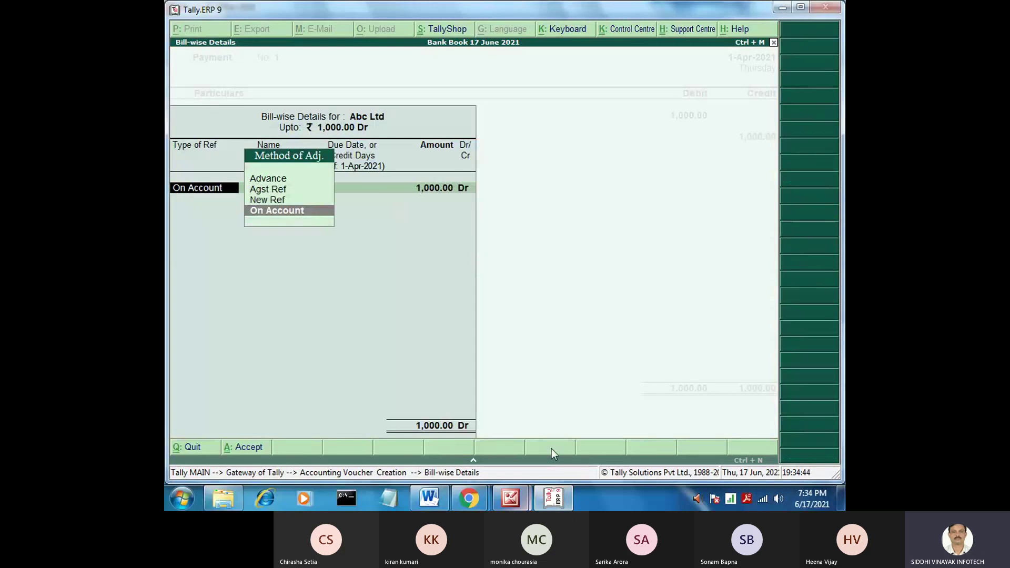
left_click(278, 217)
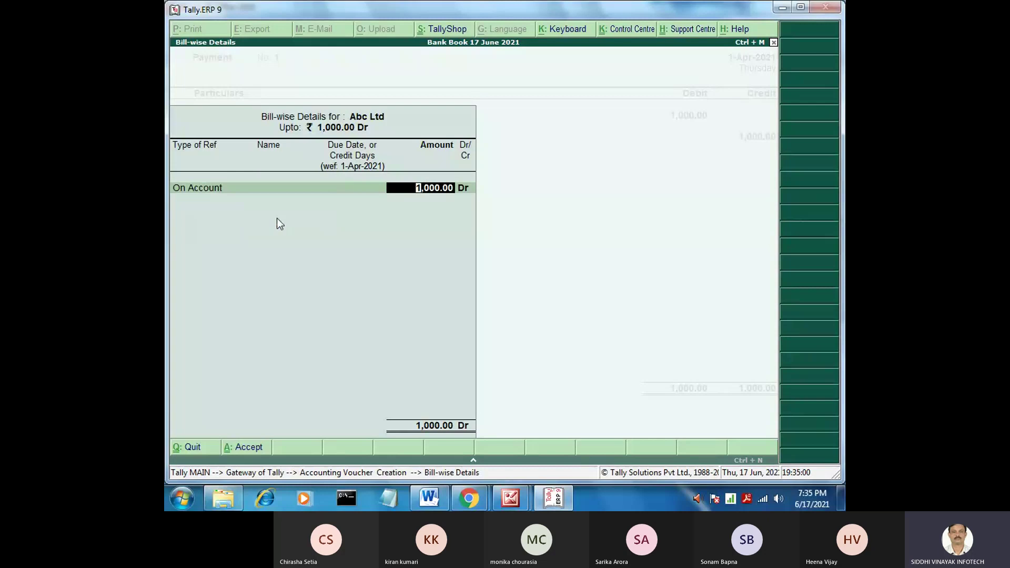
key("Return")
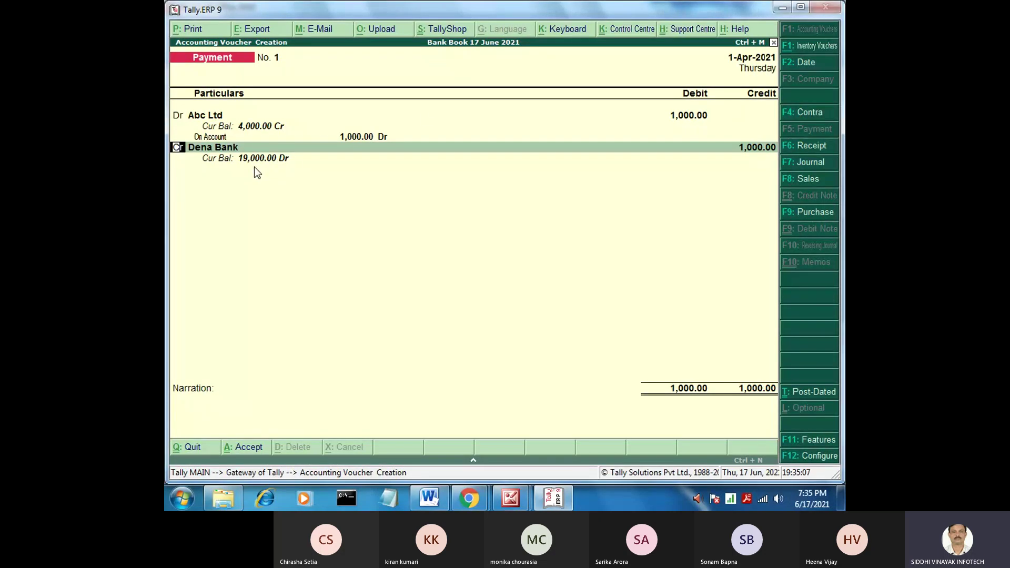
Keep Dena Bank's credit of 1,000 with its bank allocation and save the payment voucher without a narration
key("Return")
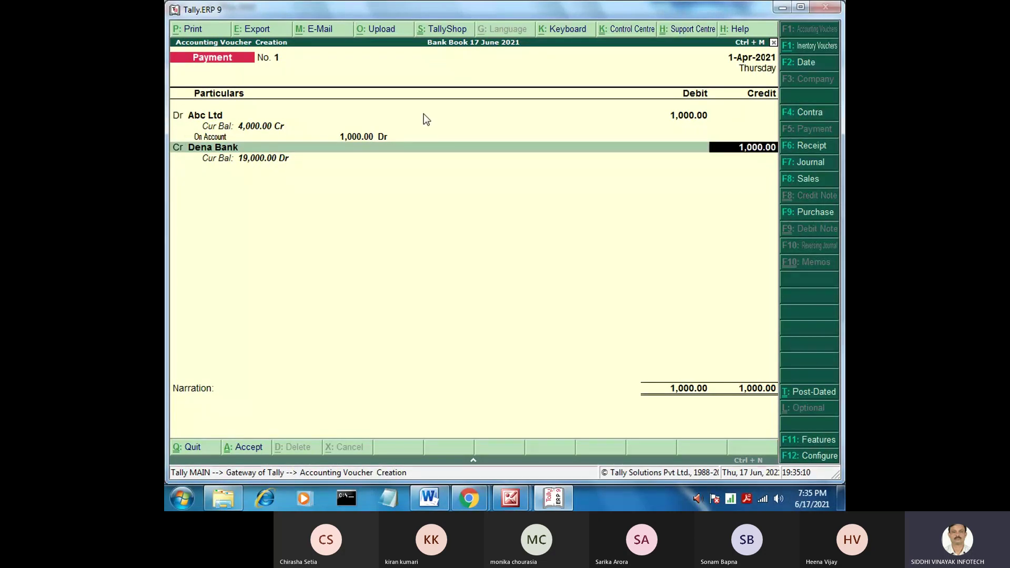
key("Return")
key("Return")
key("Return")
key("Return")
key("Return")
key("Return")
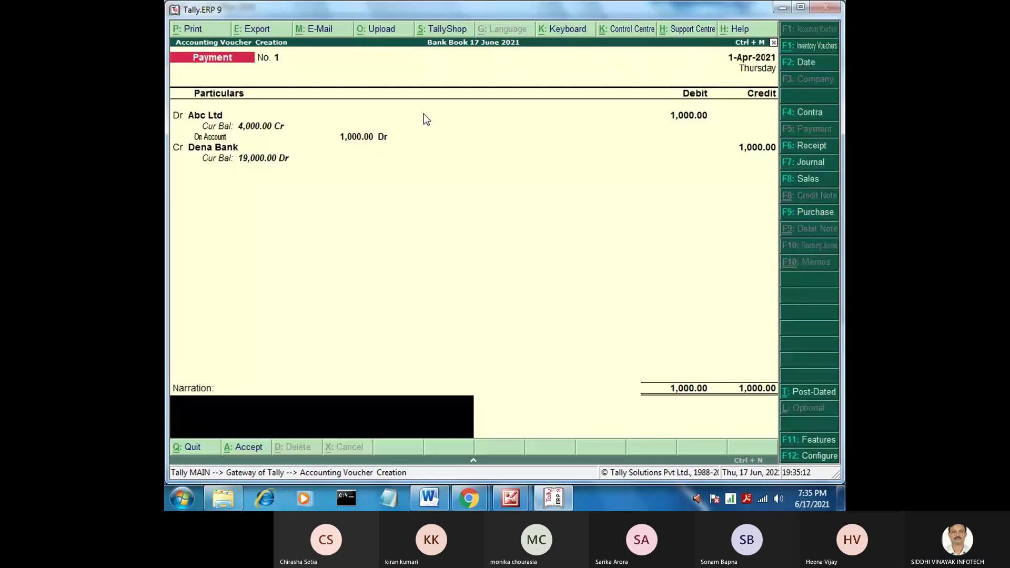
key("Return")
key("Return")
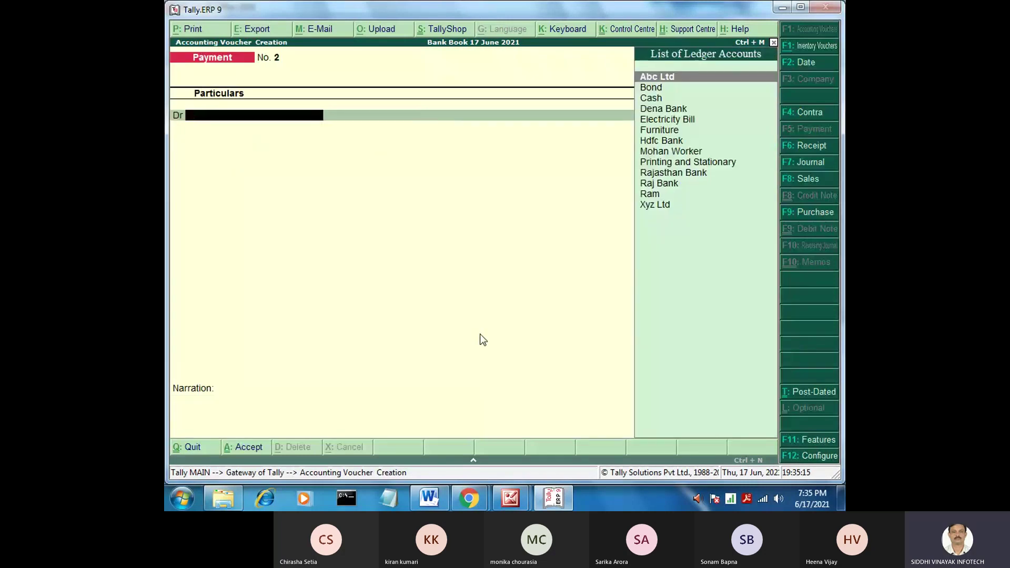
Look up entry 7 in the 2 bank book image and switch the new voucher in Tally to a receipt
mouse_move(510, 497)
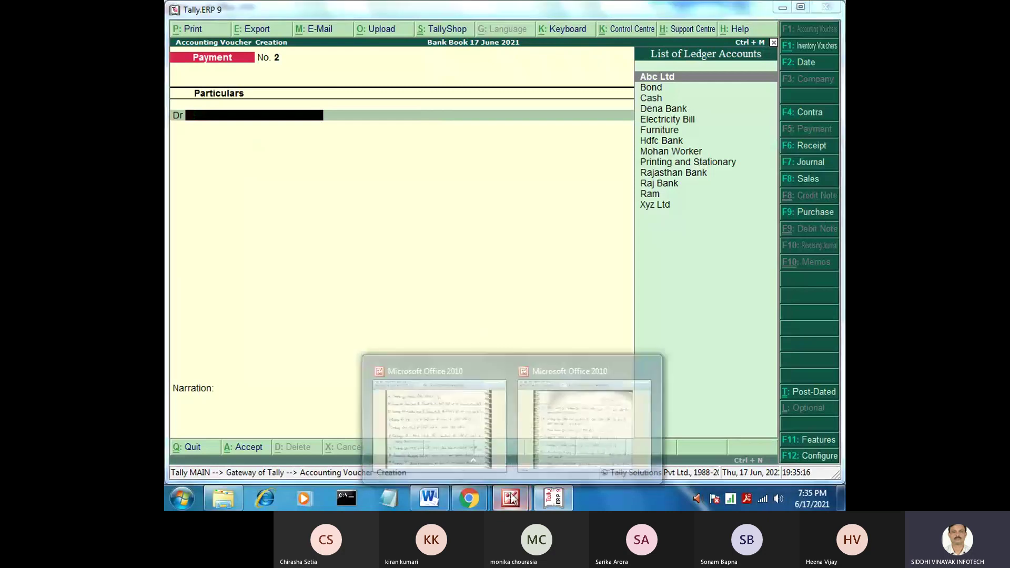
left_click(474, 419)
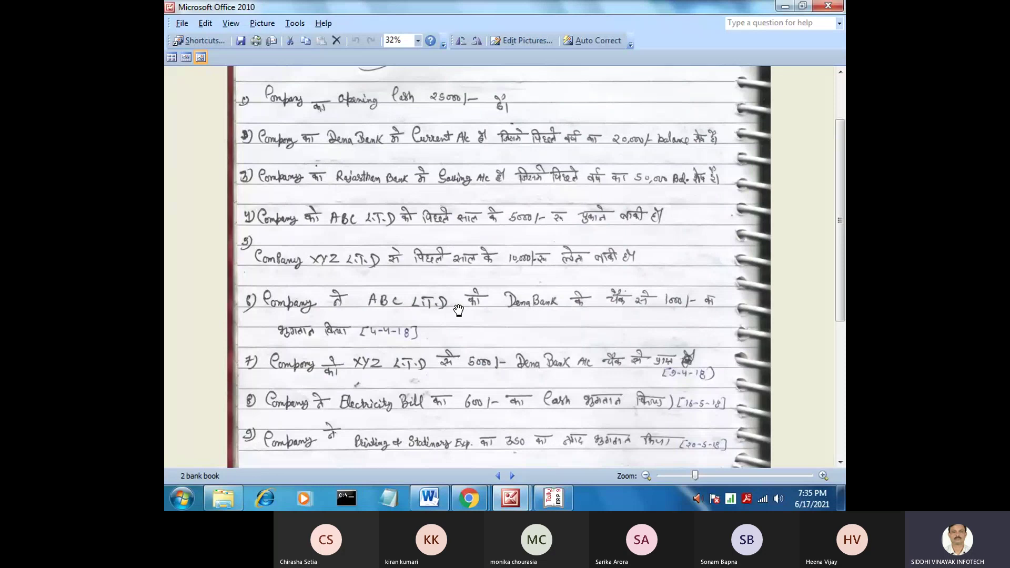
scroll(534, 339, "down", 2)
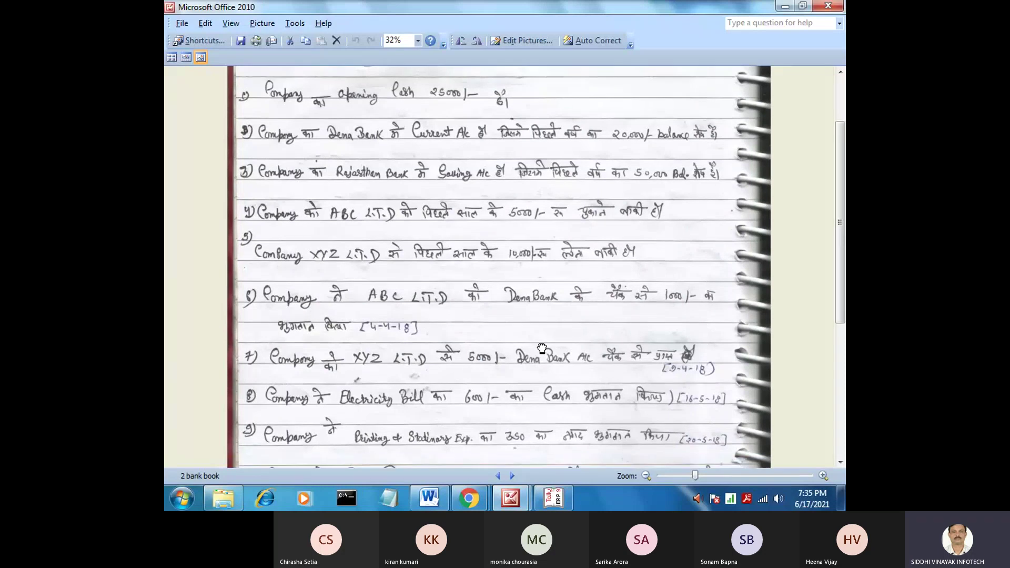
scroll(542, 348, "down", 3)
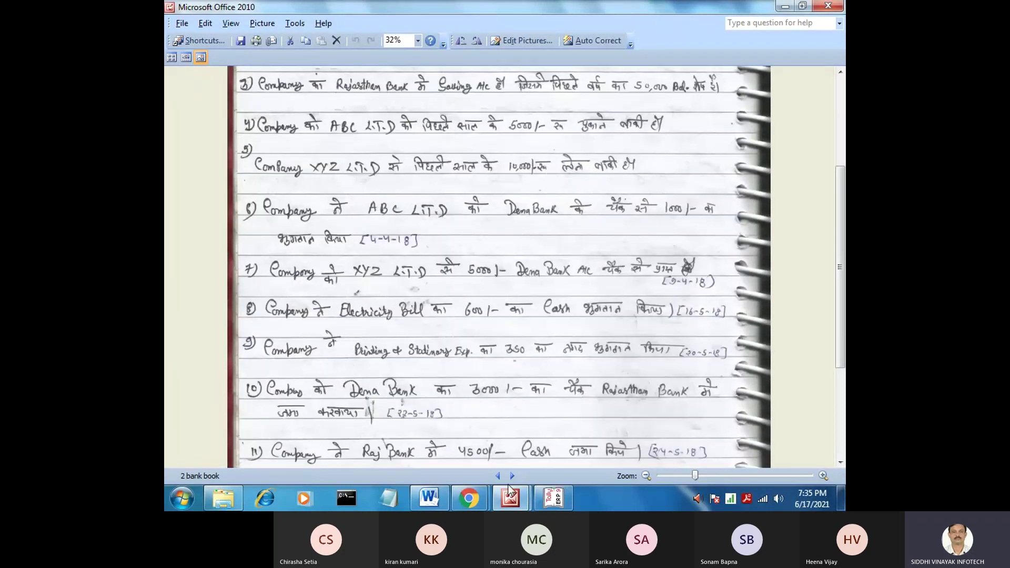
left_click(564, 503)
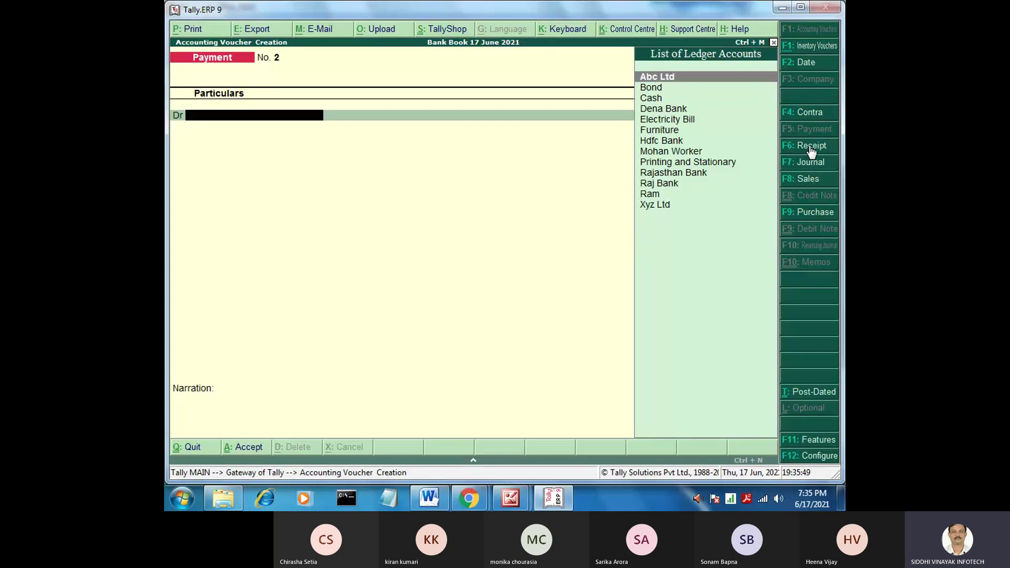
left_click(812, 153)
Choose Xyz Ltd as the receipt voucher's credit ledger
key("Down")
key("Down")
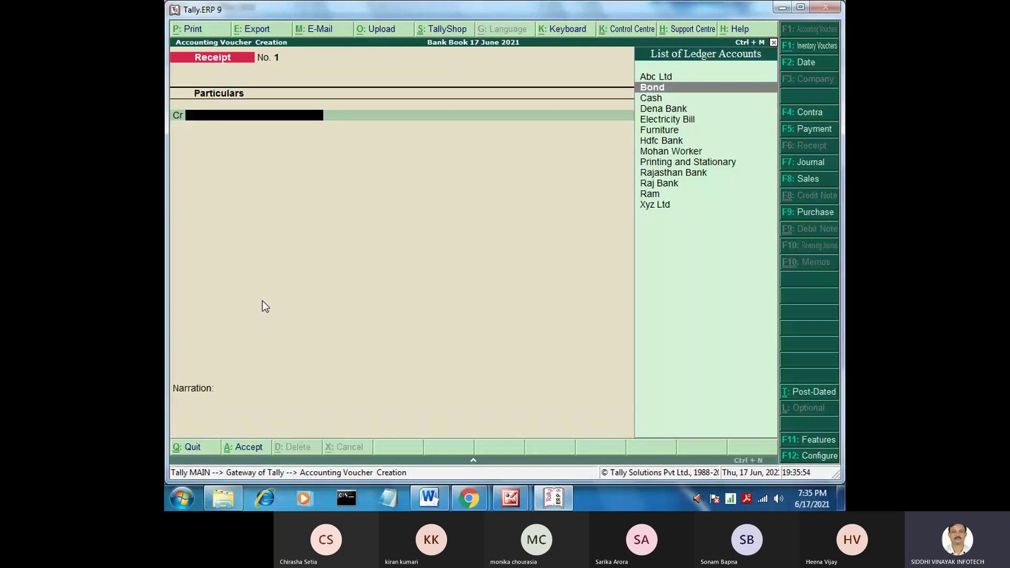
key("Down")
key("Down")
key("Down")
key("Down")
key("Down")
key("Down")
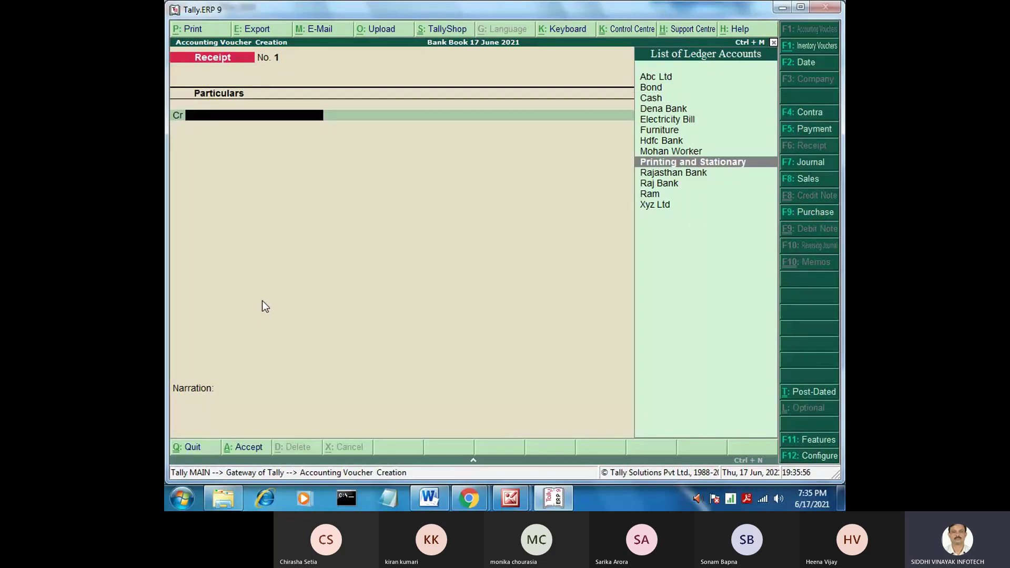
key("Down")
key("Down")
key("Down")
key("Down")
key("Return")
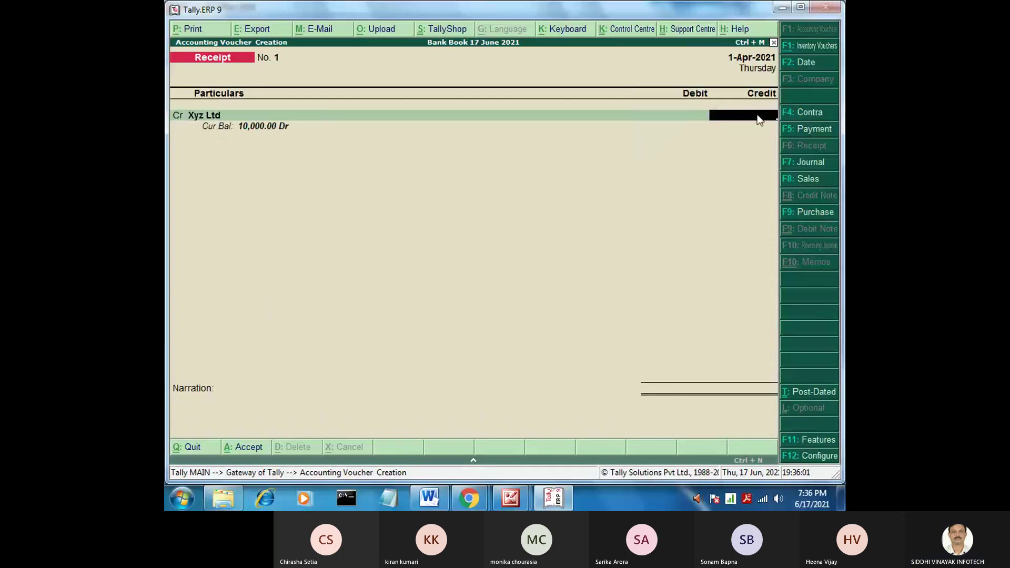
Check the amount of entry 7 in the 2 bank book image and credit Xyz Ltd with 5,000 On Account
mouse_move(518, 502)
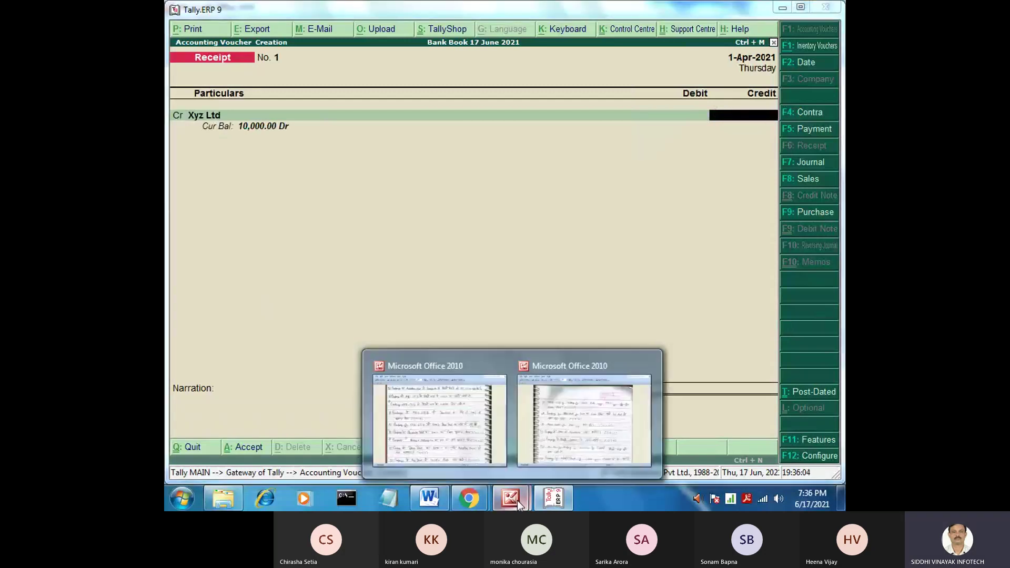
left_click(474, 429)
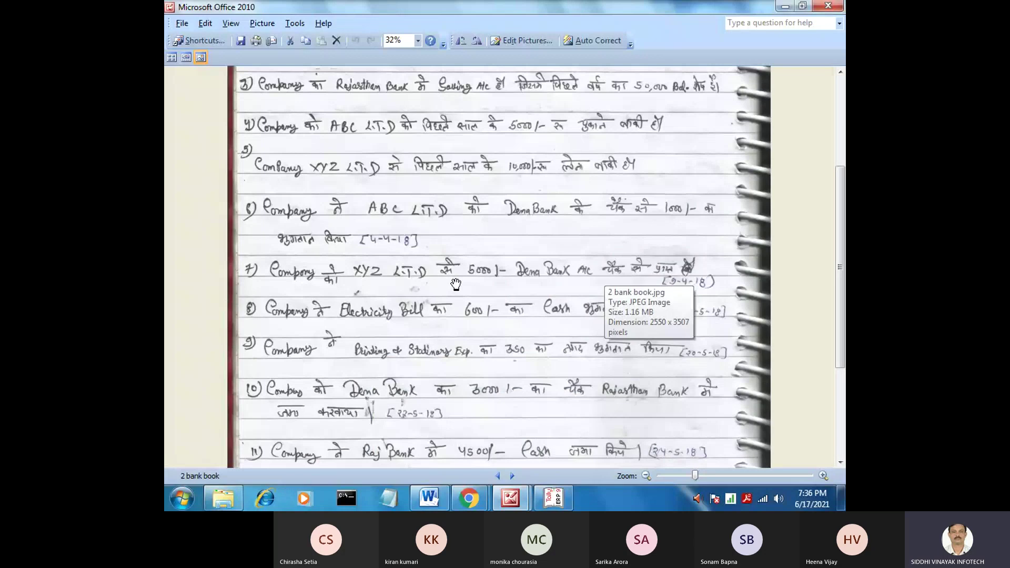
left_click(557, 504)
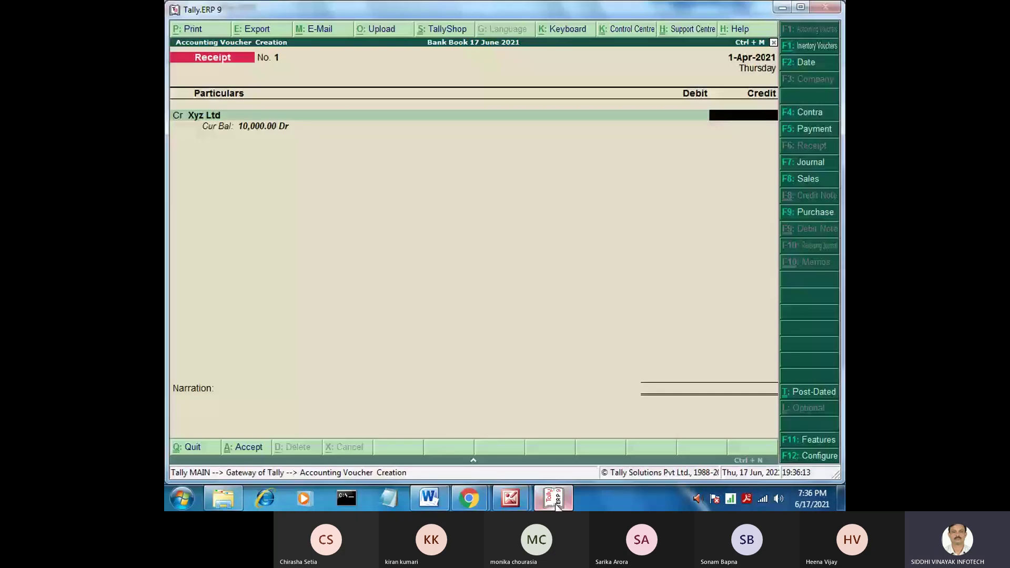
type("5000")
key("Return")
key("Return")
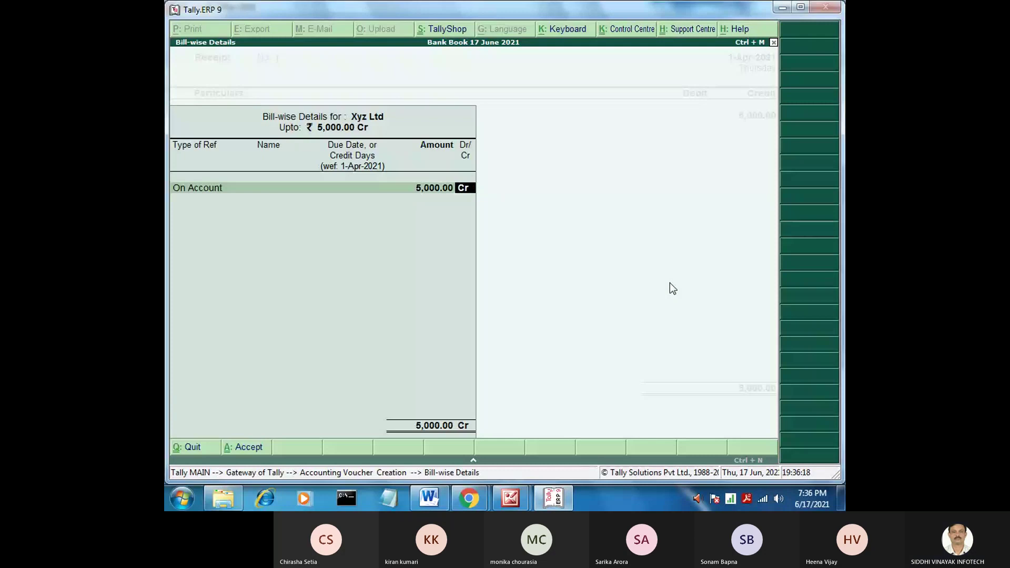
key("Return")
Debit Dena Bank with 5,000 in the receipt voucher and recheck entry 7 in the 2 bank book image
key("Down")
key("Down")
key("Down")
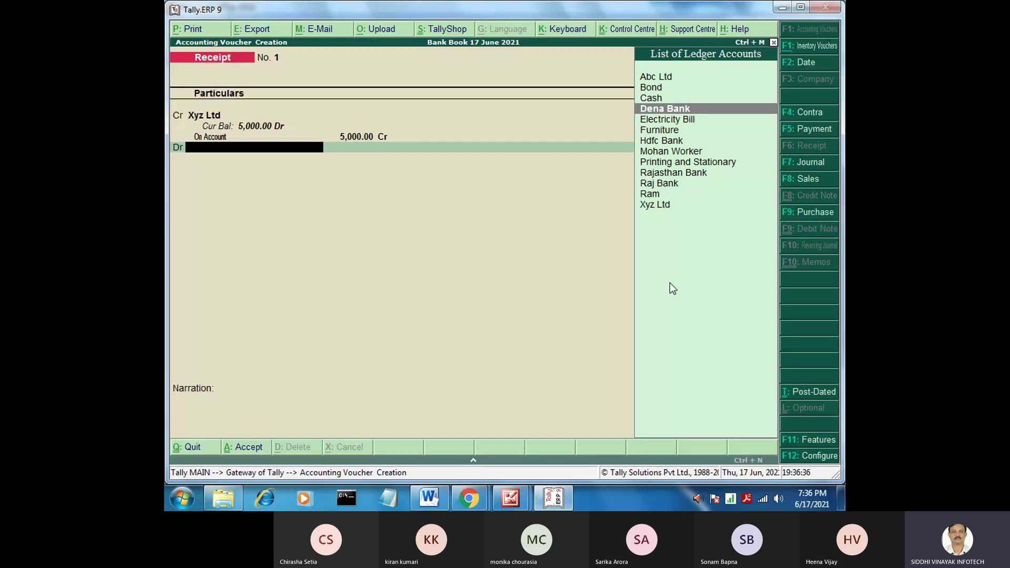
key("Return")
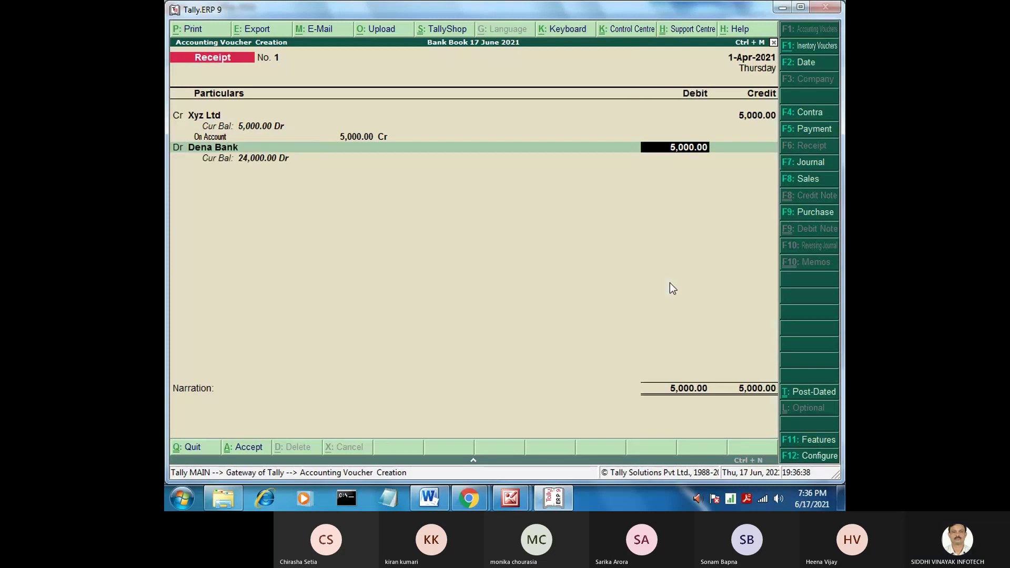
left_click(510, 498)
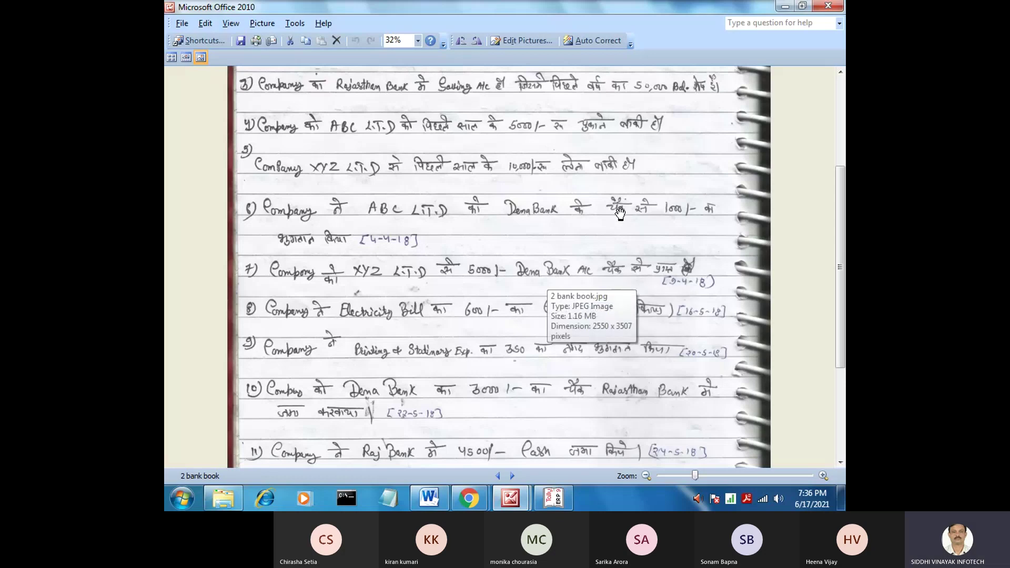
left_click(557, 500)
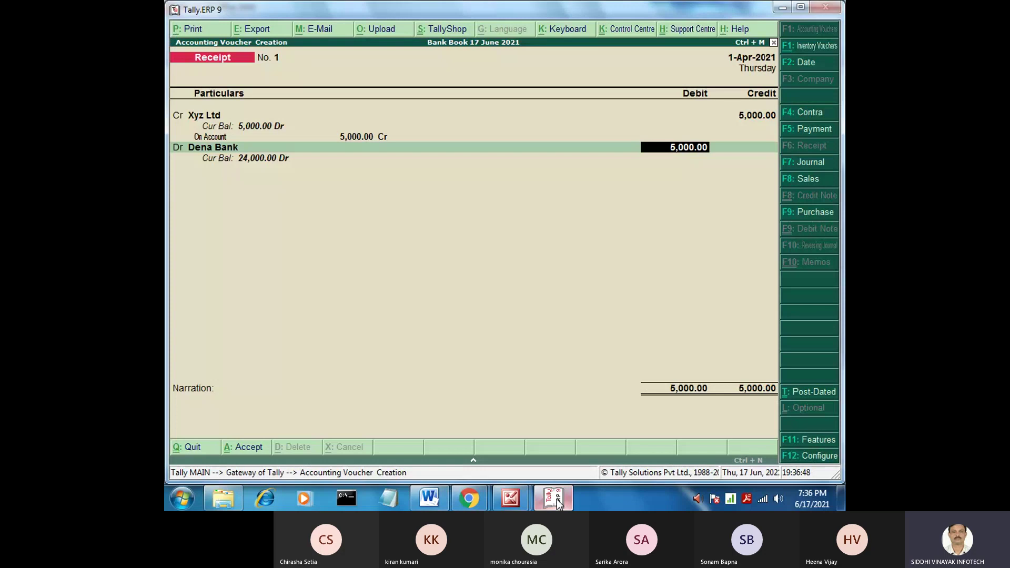
Complete Dena Bank's 5,000 Cheque/DD allocation with no instrument number or branch and bank Not Applicable, and save the receipt voucher without a narration
key("Return")
key("Return")
key("Return")
key("Return")
key("Return")
key("Return")
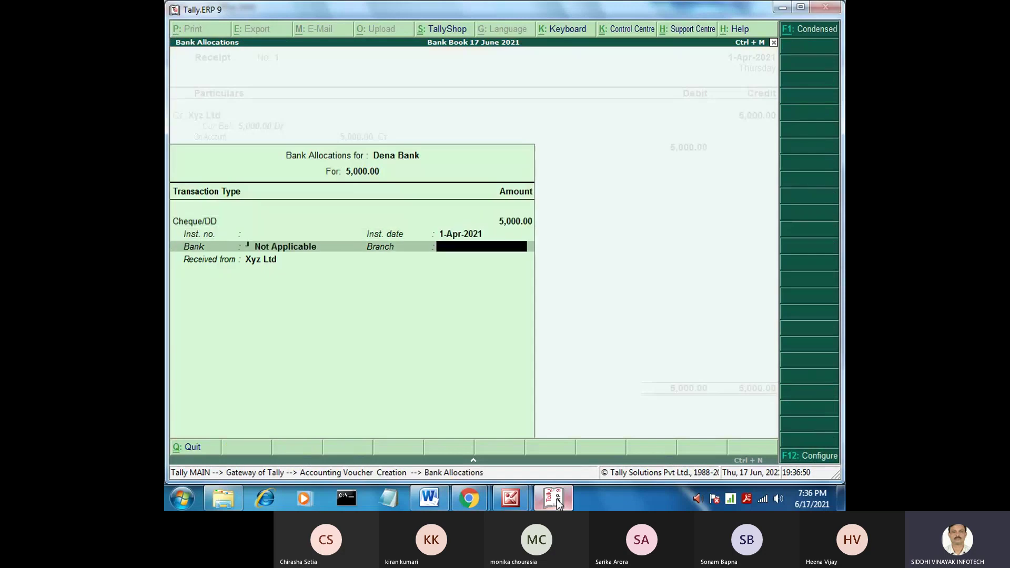
key("Return")
key("Return")
key("Return")
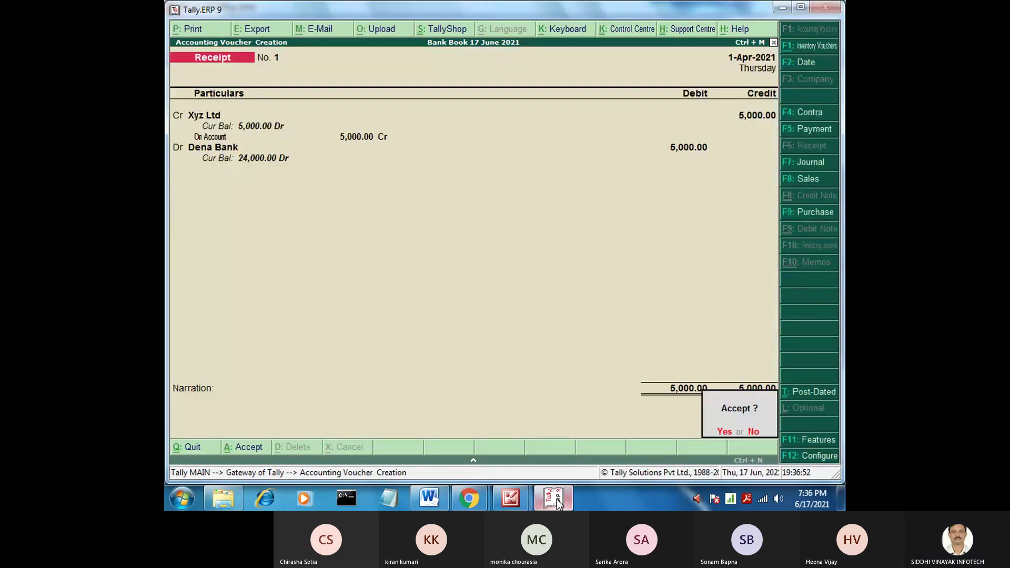
key("Return")
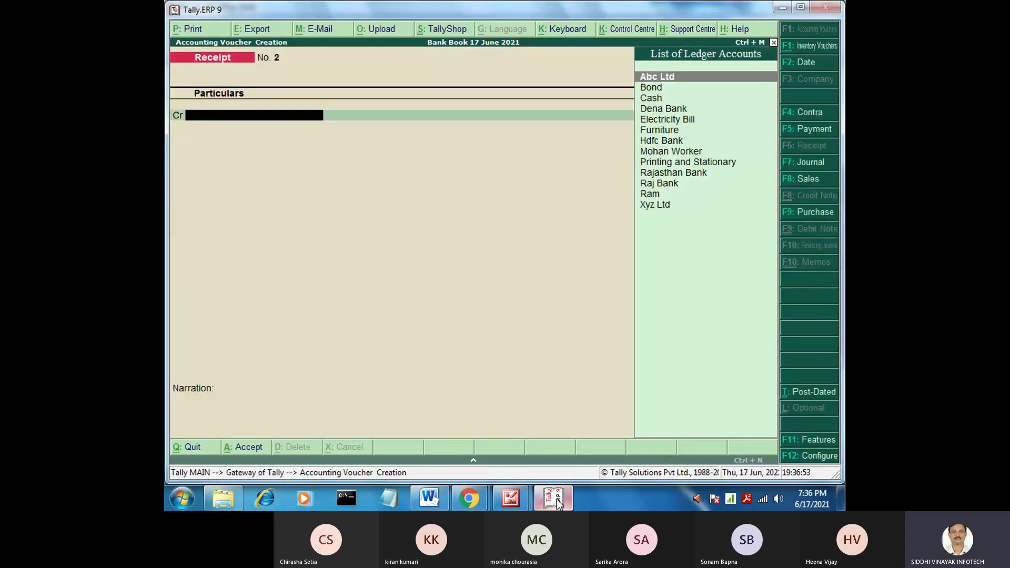
Check entry 8 in the 2 bank book image and debit Electricity Bill with 600 in a new payment voucher
left_click(510, 498)
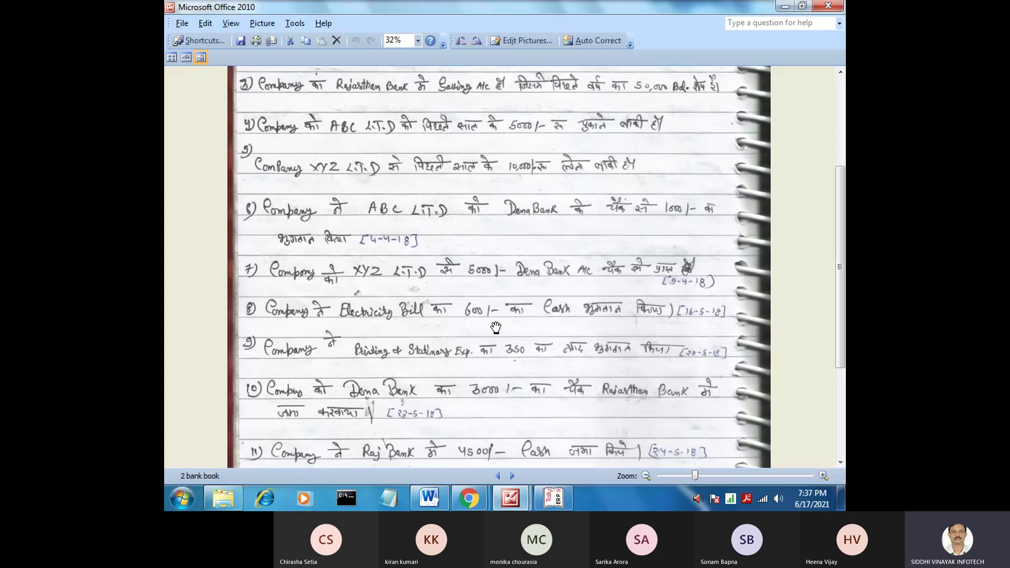
left_click(551, 496)
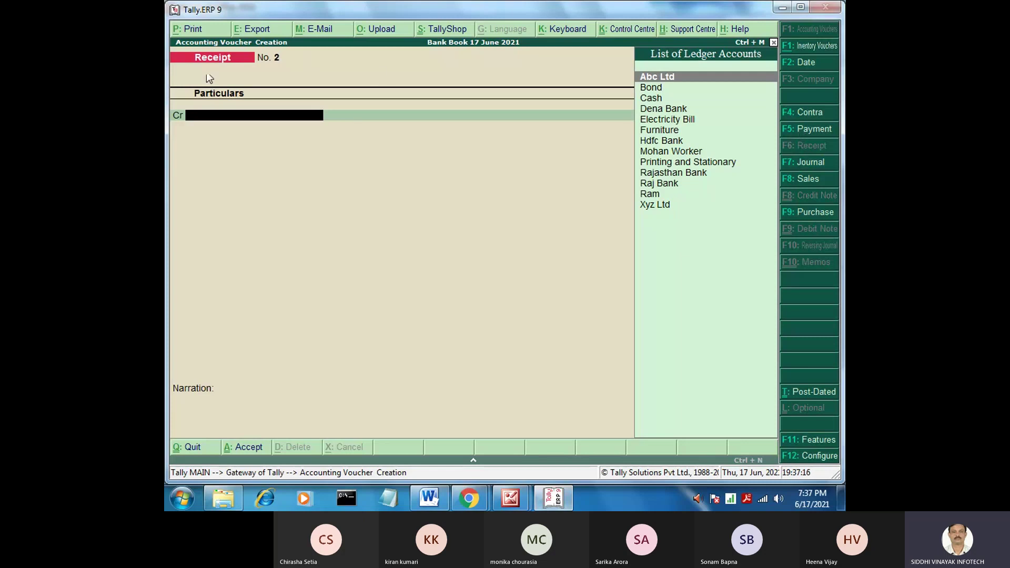
key("F5")
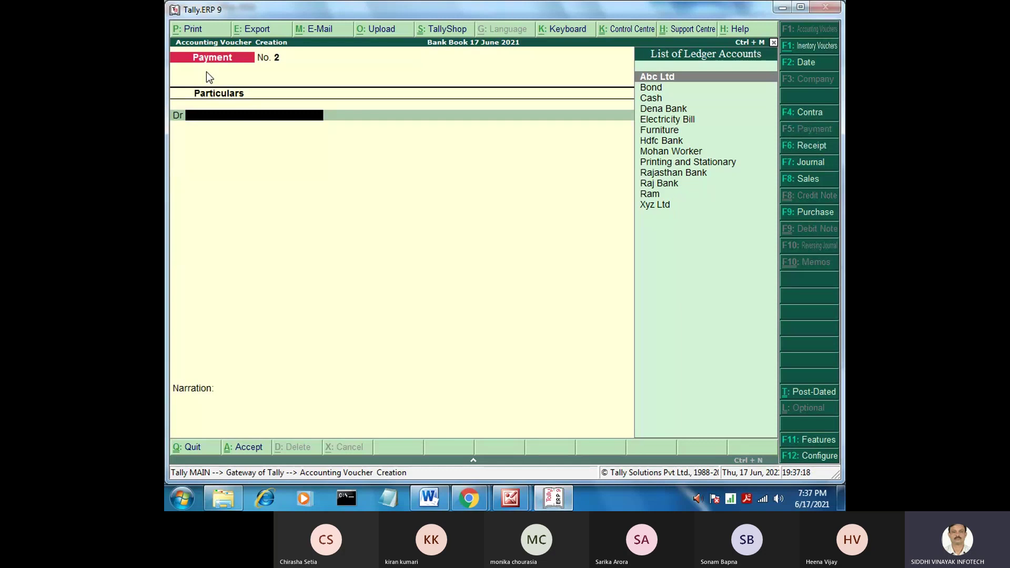
key("Down")
key("Down")
key("Down")
key("Down")
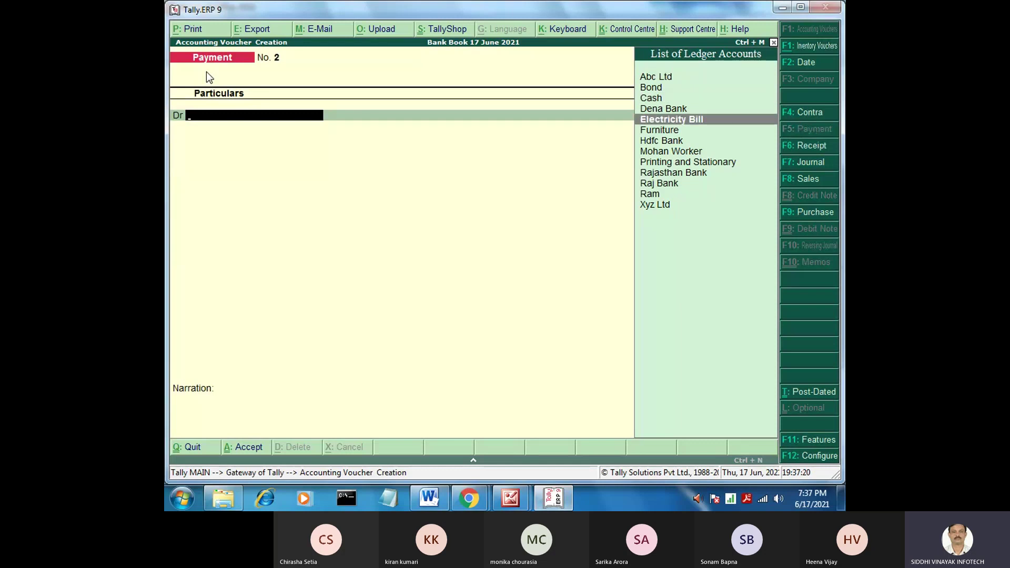
key("Return")
type("600")
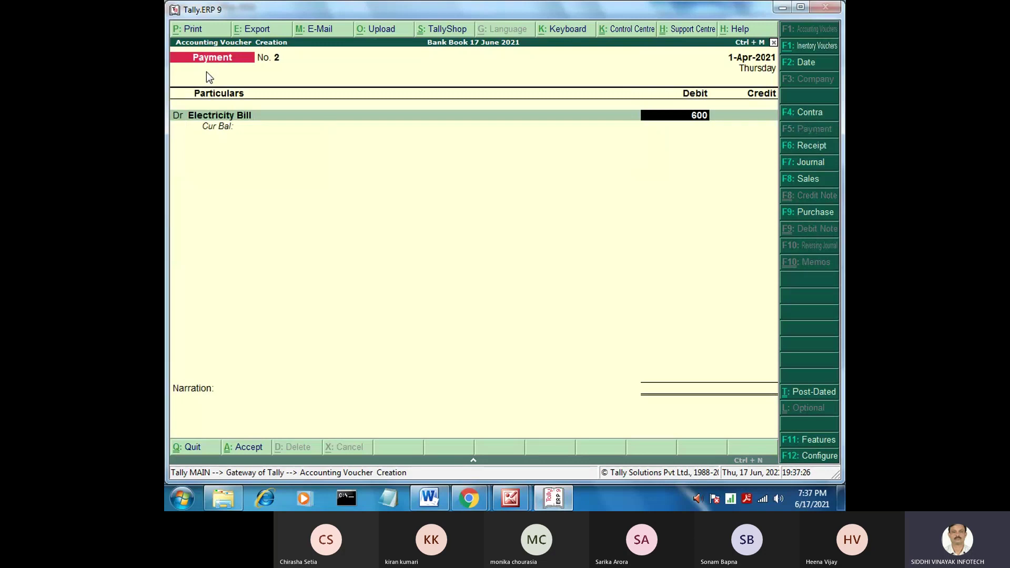
key("Return")
key("Return")
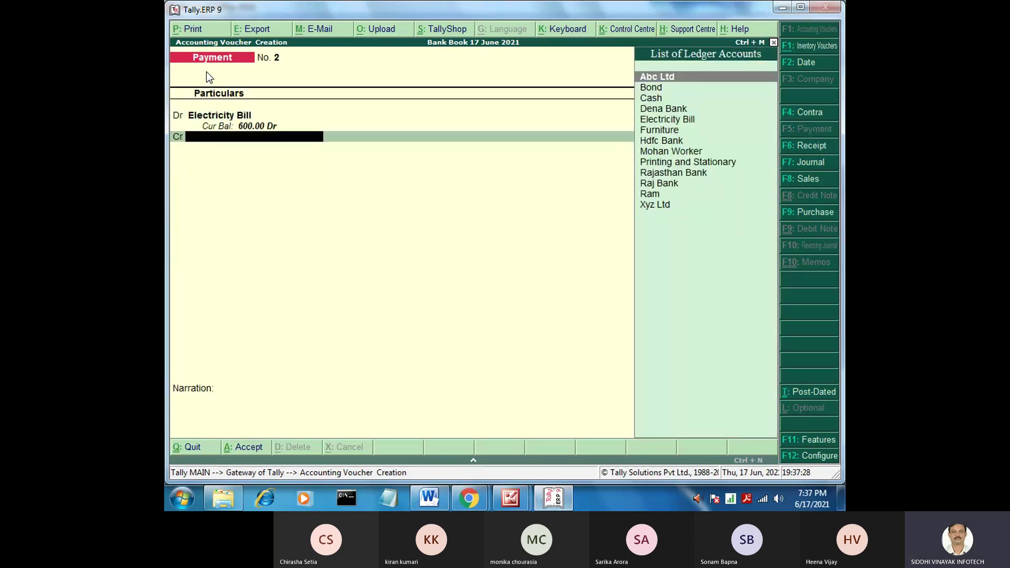
Credit Cash with 600 in the payment voucher and save it without a narration
key("Down")
key("Down")
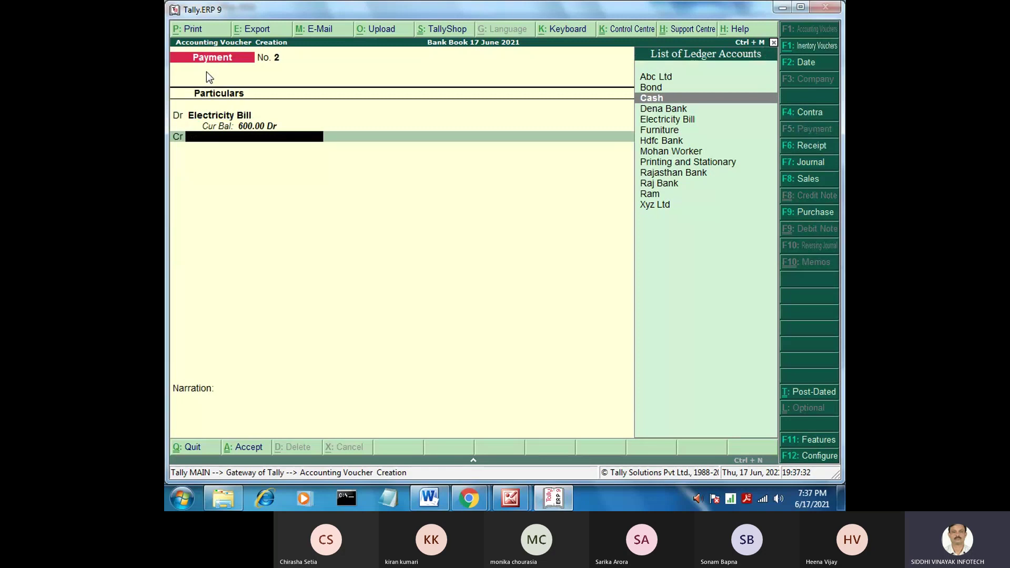
key("Return")
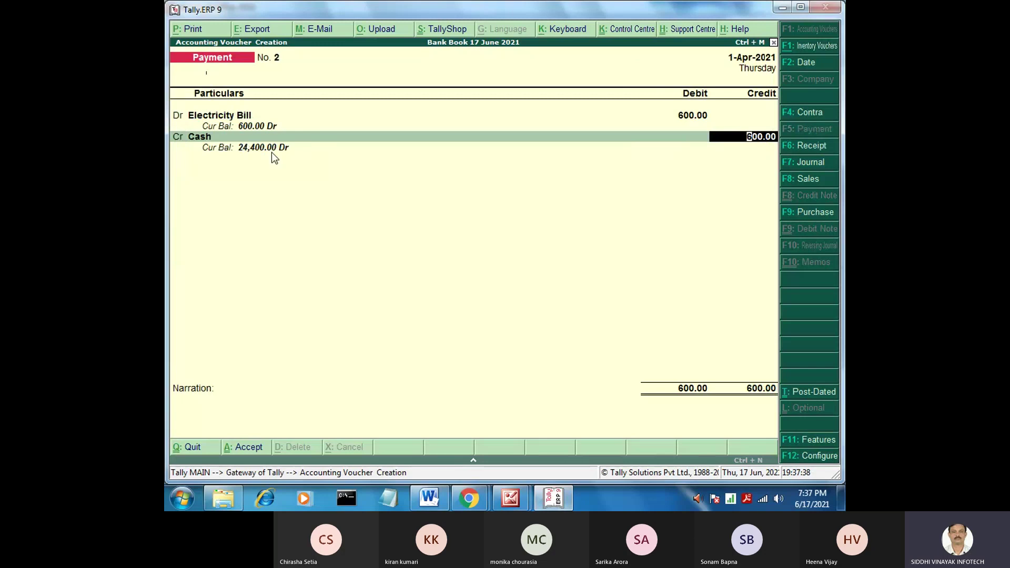
key("Return")
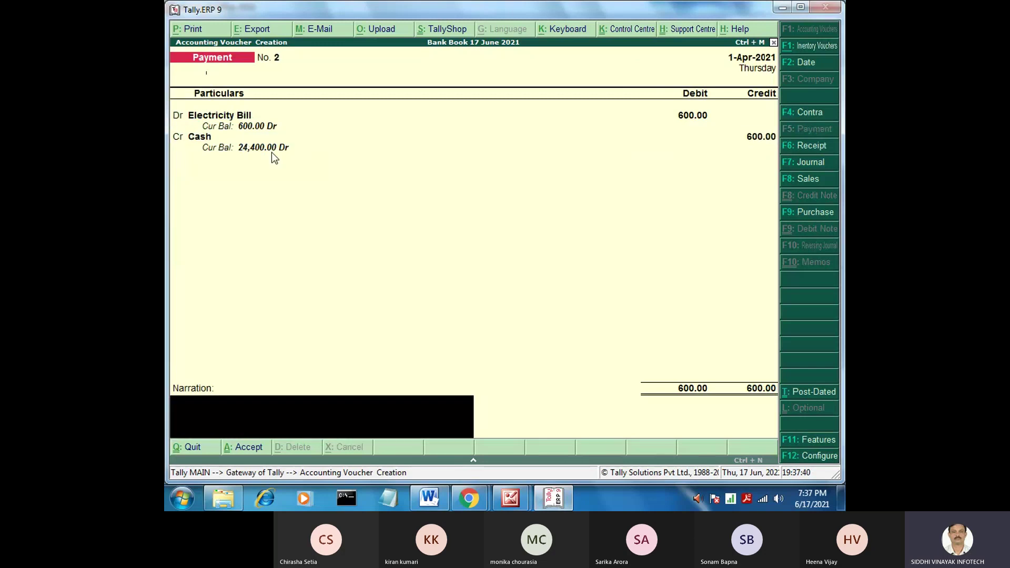
key("Return")
key("y")
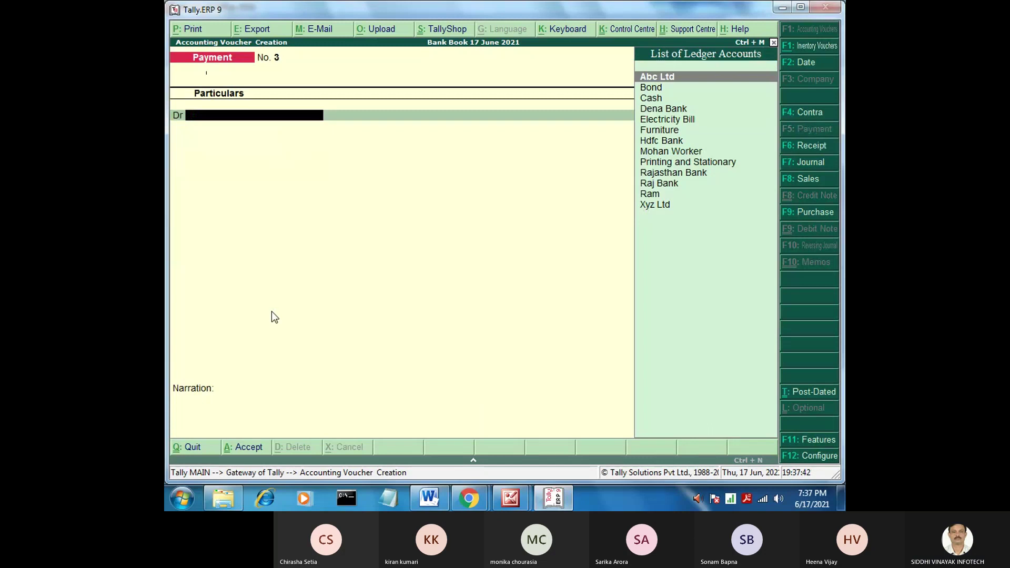
Check entry 9 in the 2 bank book image and debit Printing and Stationary with 350 in the next payment voucher
left_click(510, 498)
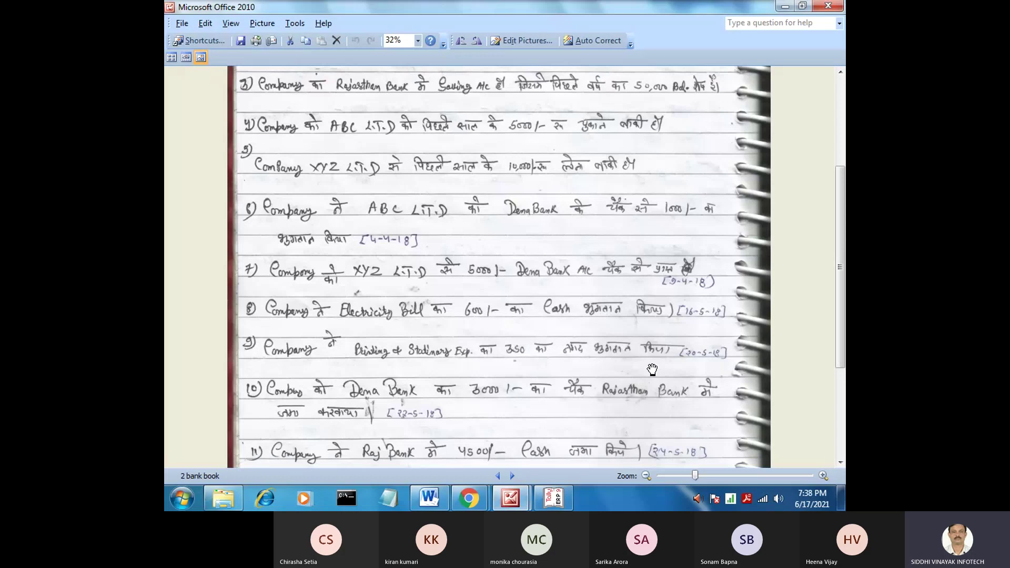
left_click(549, 495)
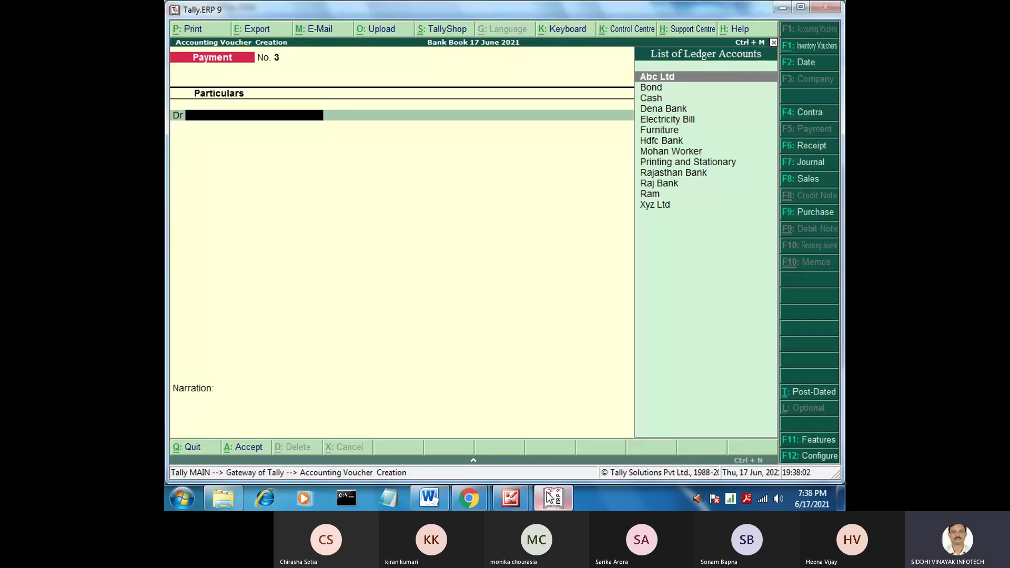
key("Down")
key("Down")
key("Down")
key("Down")
key("Down")
key("Down")
key("Down")
key("Down")
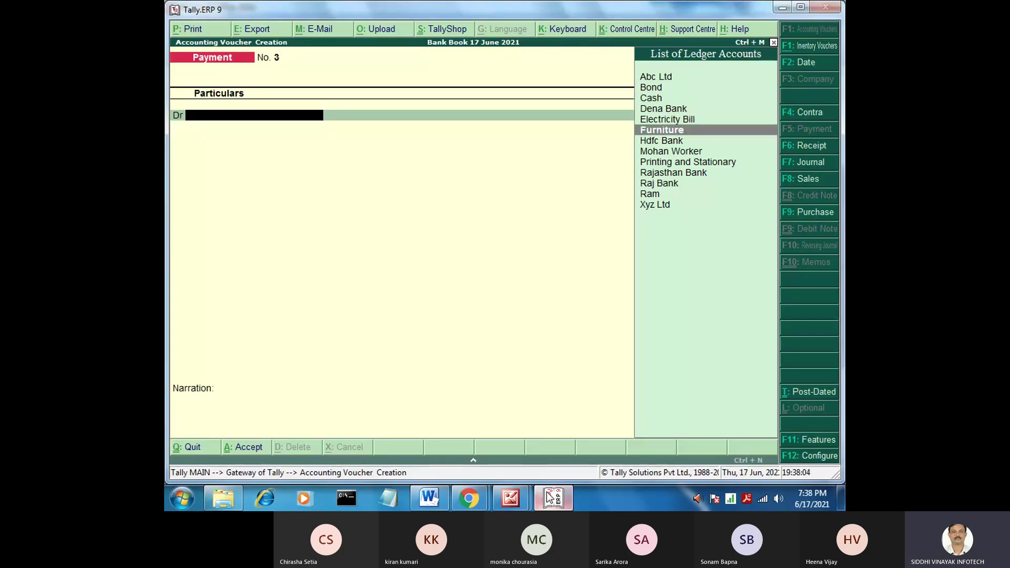
key("Return")
type("350")
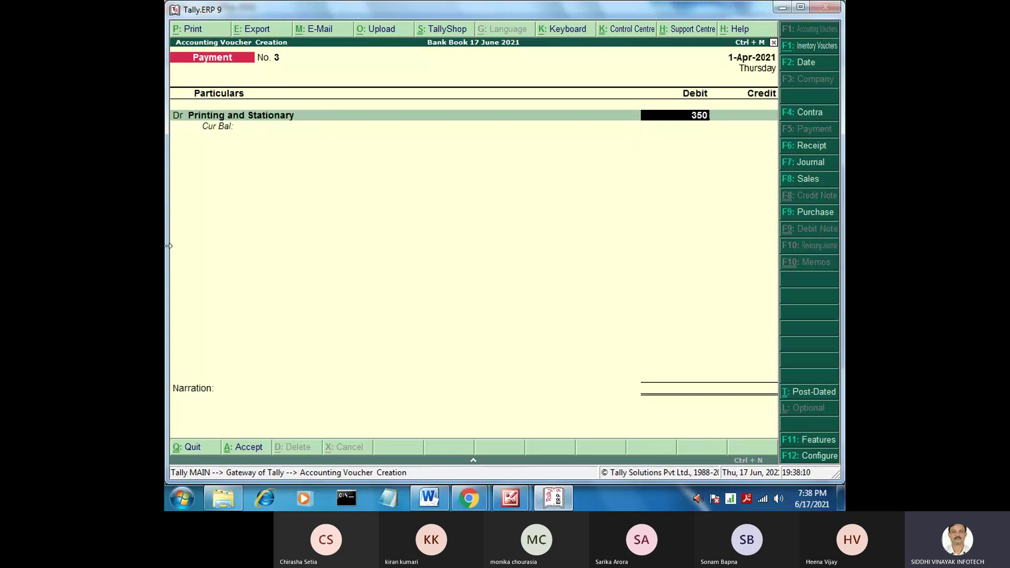
key("Return")
Credit Cash with 350 against Printing and Stationary and save the payment voucher without a narration
key("Down")
key("Down")
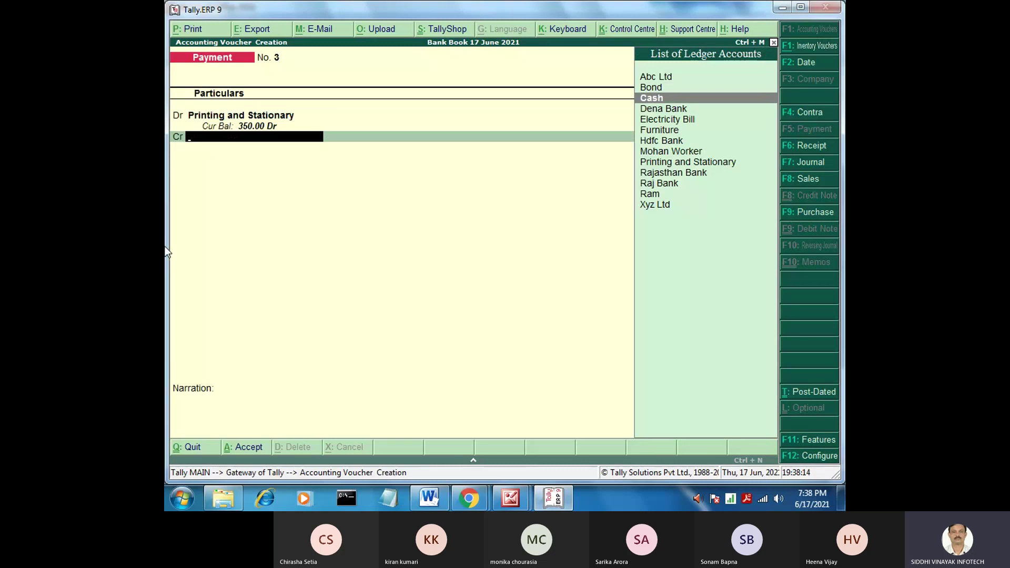
key("Return")
key("Return")
key("Return")
key("Return")
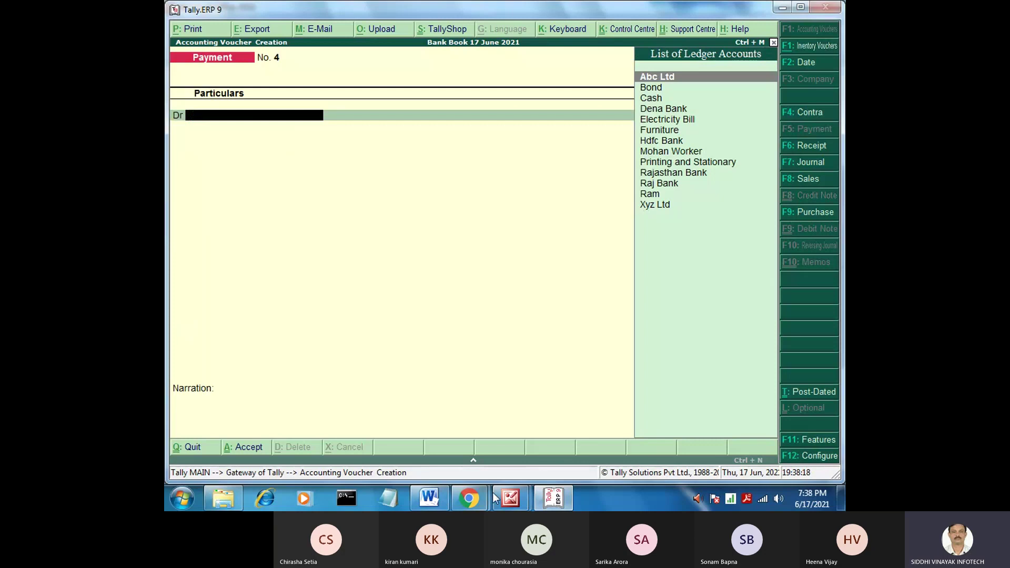
Check entry 10 in the 2 bank book image and credit Dena Bank with 3,000 in a new contra voucher
mouse_move(509, 498)
left_click(459, 378)
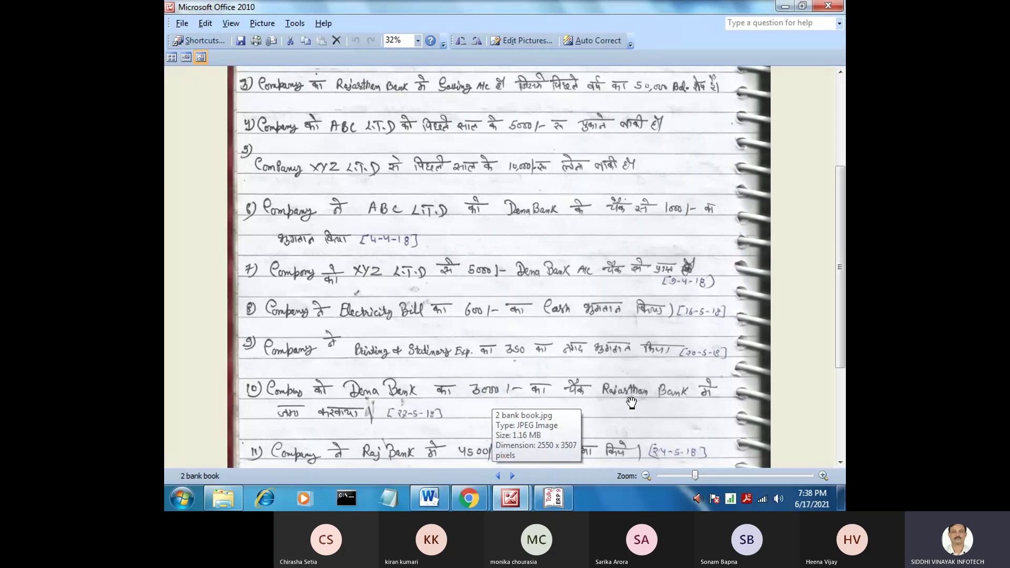
left_click(553, 498)
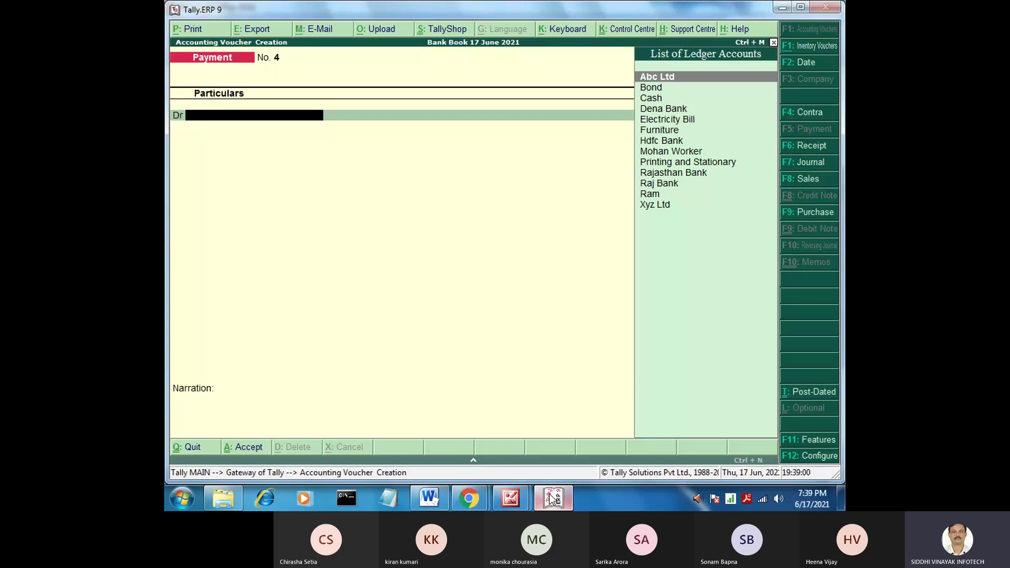
key("F4")
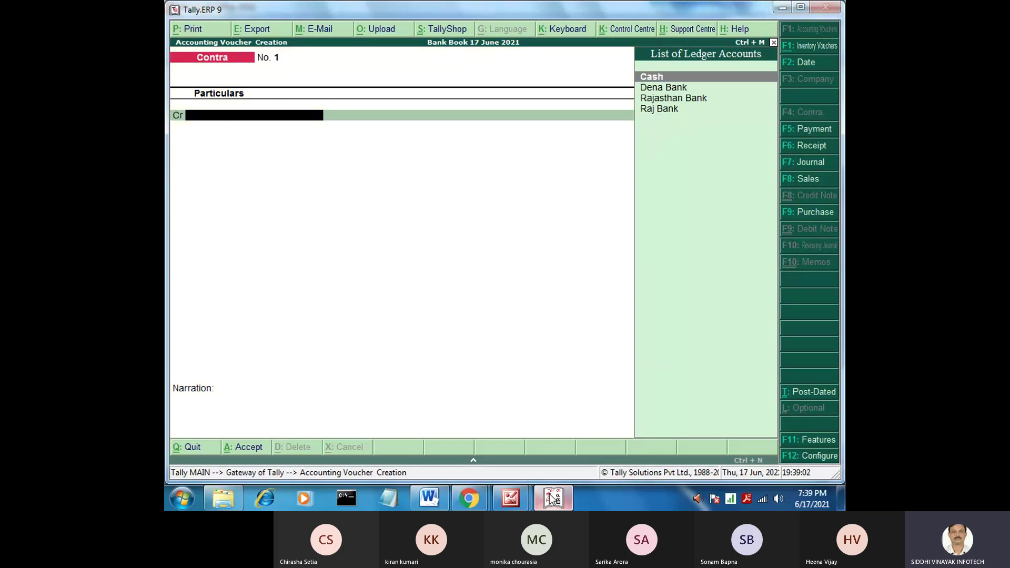
key("Down")
key("Down")
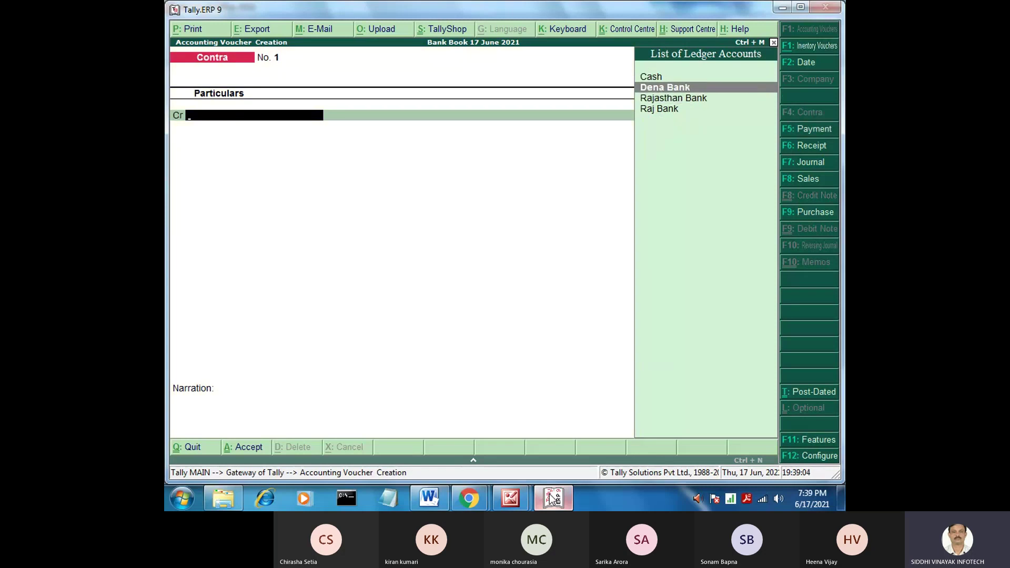
key("Up")
key("Return")
type("3000")
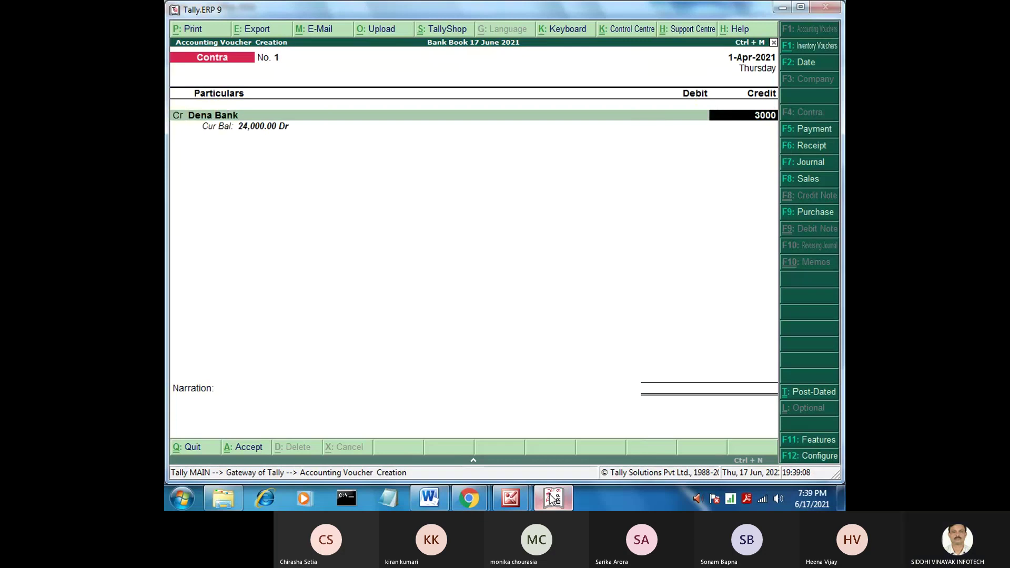
Complete Dena Bank's 3,000 Cheque allocation with cheque range Not Applicable, no instrument number and the default favouring name
key("Return")
key("Return")
key("Return")
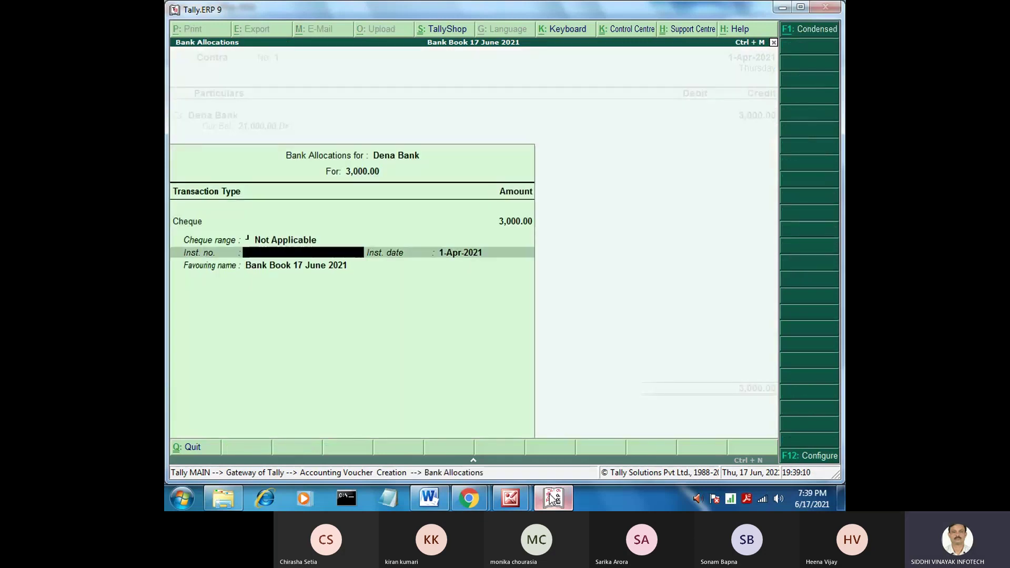
key("Return")
key("Return")
key("Return")
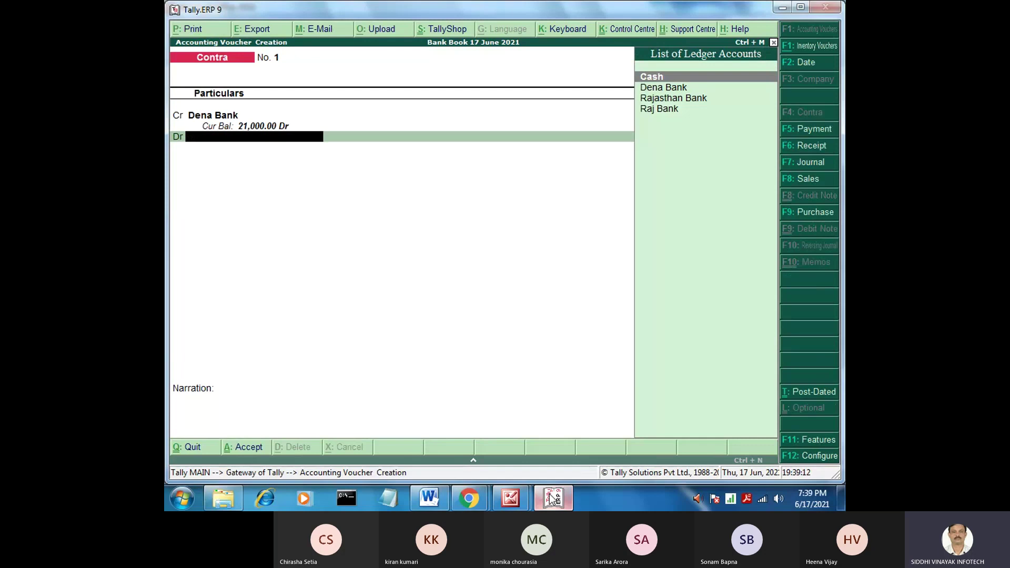
Choose Rajasthan Bank as the contra voucher's debit ledger and recheck entry 10 in the 2 bank book image
key("Down")
key("Down")
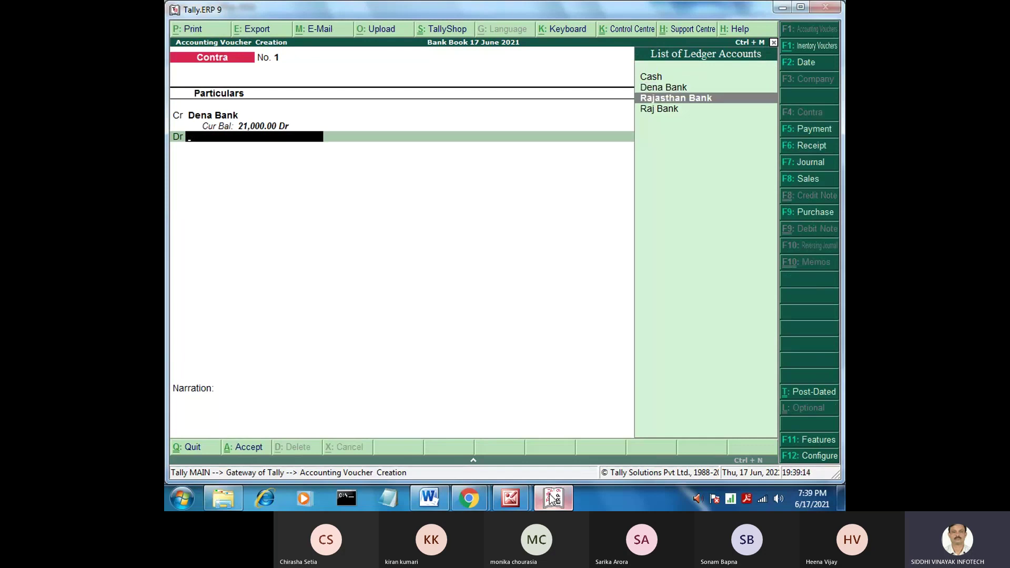
key("Return")
left_click(511, 500)
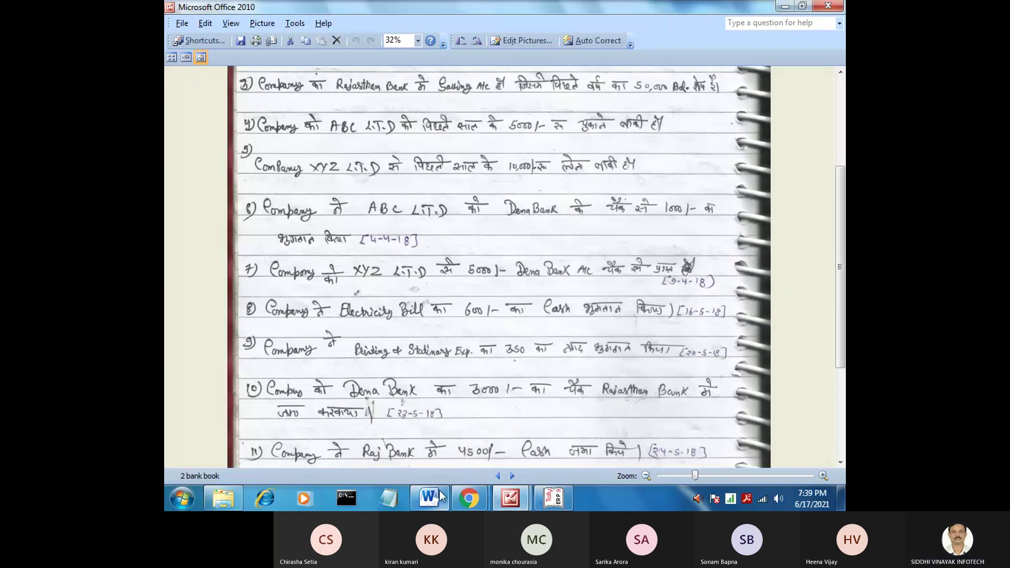
left_click(553, 497)
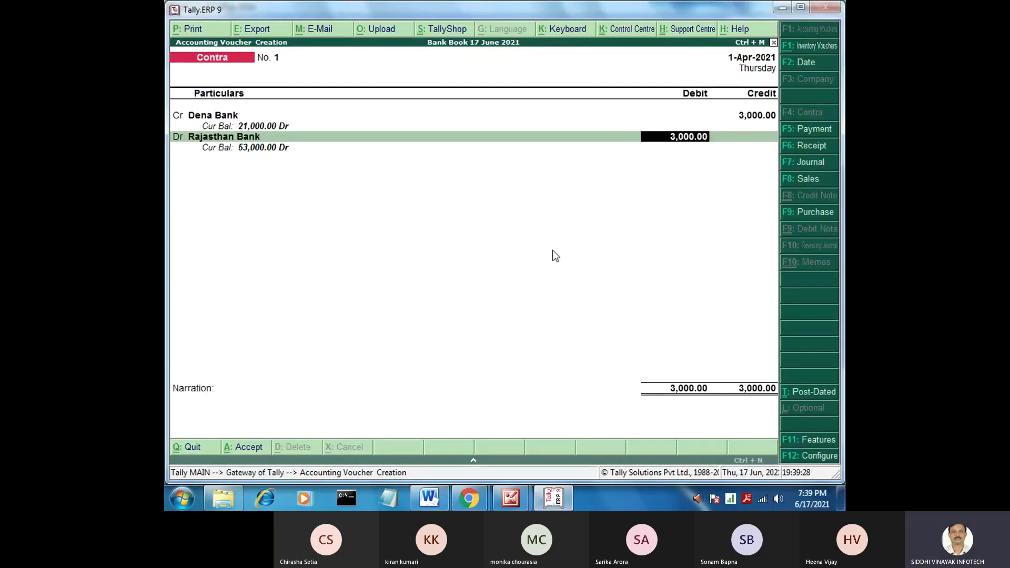
Accept Rajasthan Bank's 3,000 debit with its default details and save the contra voucher without a narration
key("Return")
key("Return")
key("Return")
key("Return")
key("Return")
key("Return")
key("Return")
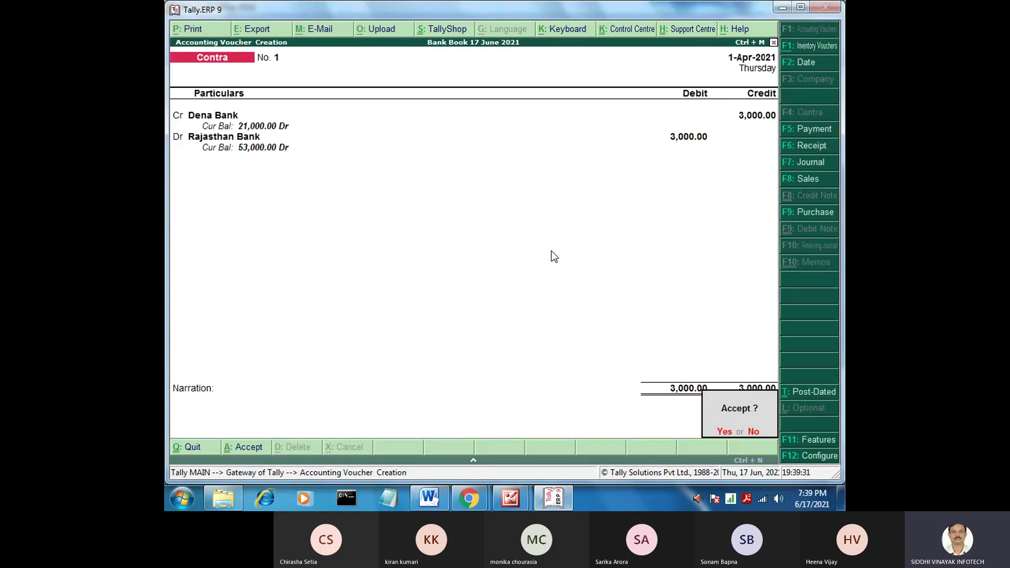
key("Return")
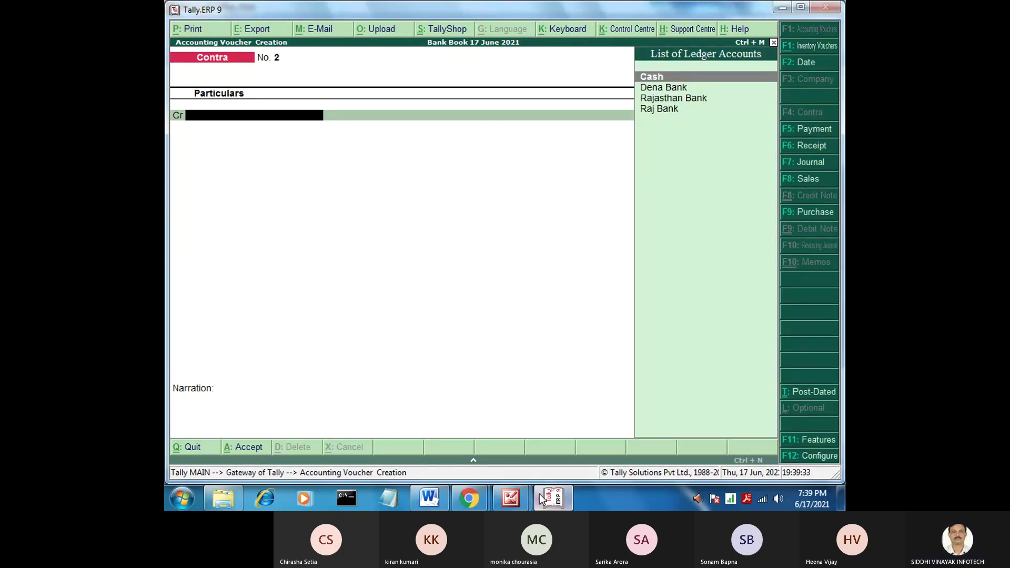
Check entry 11 in the 2 bank book image and credit Cash with 4,500 in the next contra voucher
mouse_move(513, 502)
left_click(394, 368)
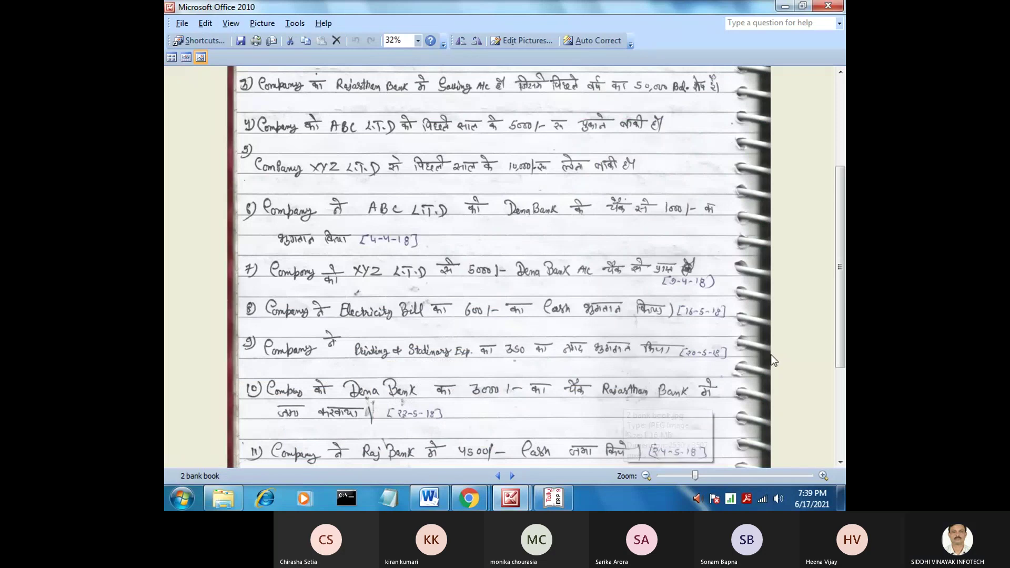
scroll(840, 357, "down", 2)
scroll(841, 357, "down", 2)
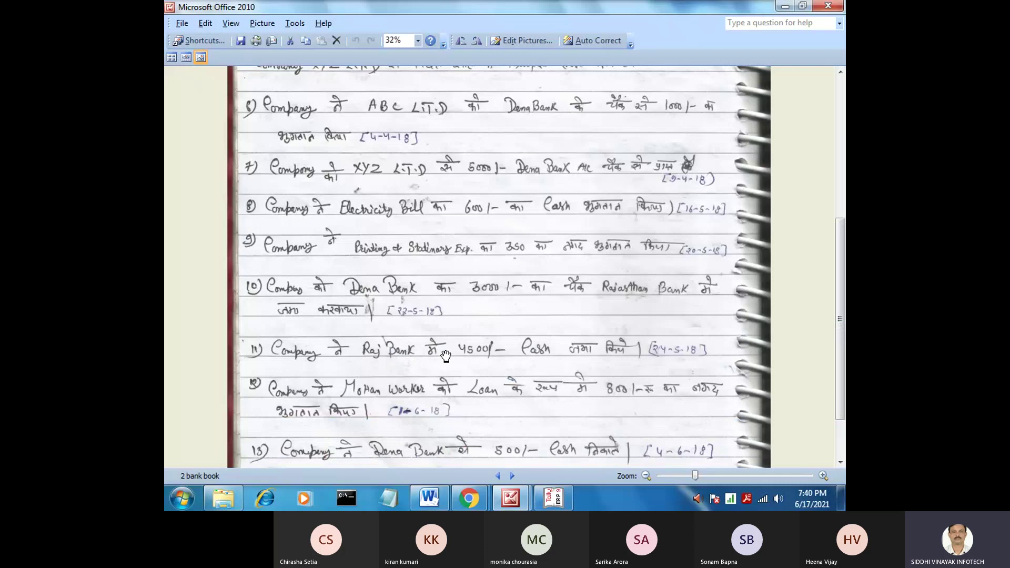
left_click(553, 501)
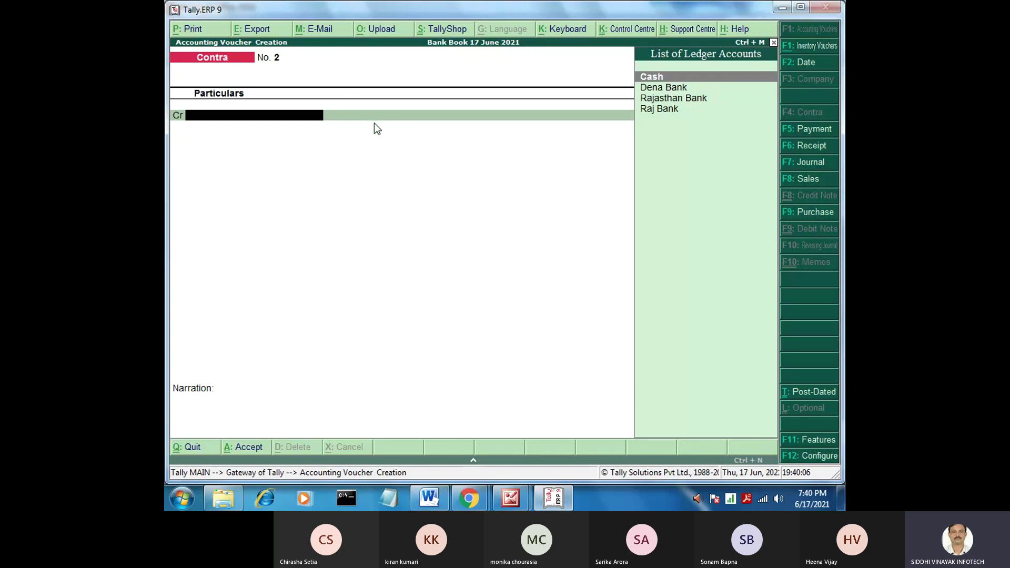
key("Return")
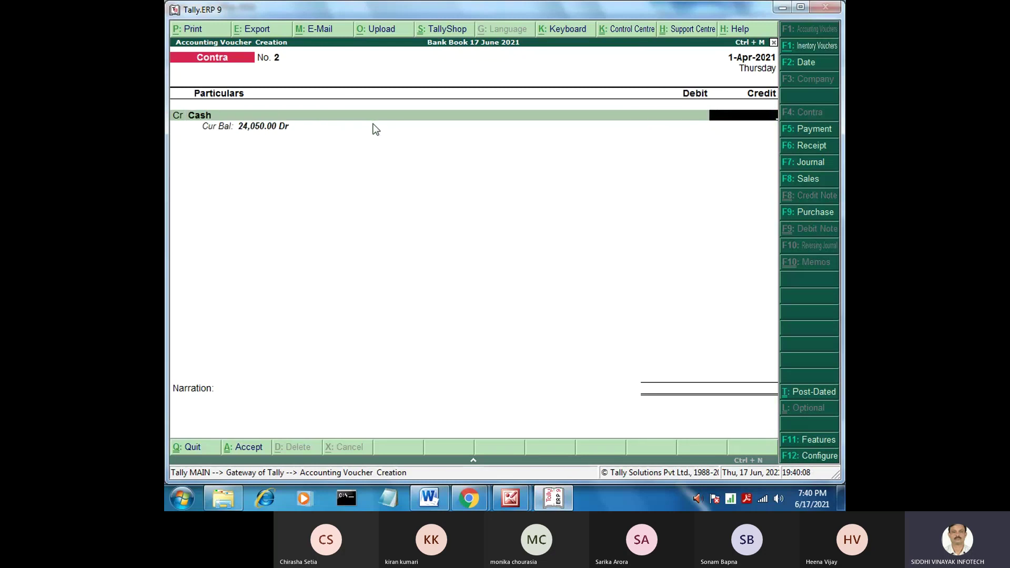
type("4500")
key("Return")
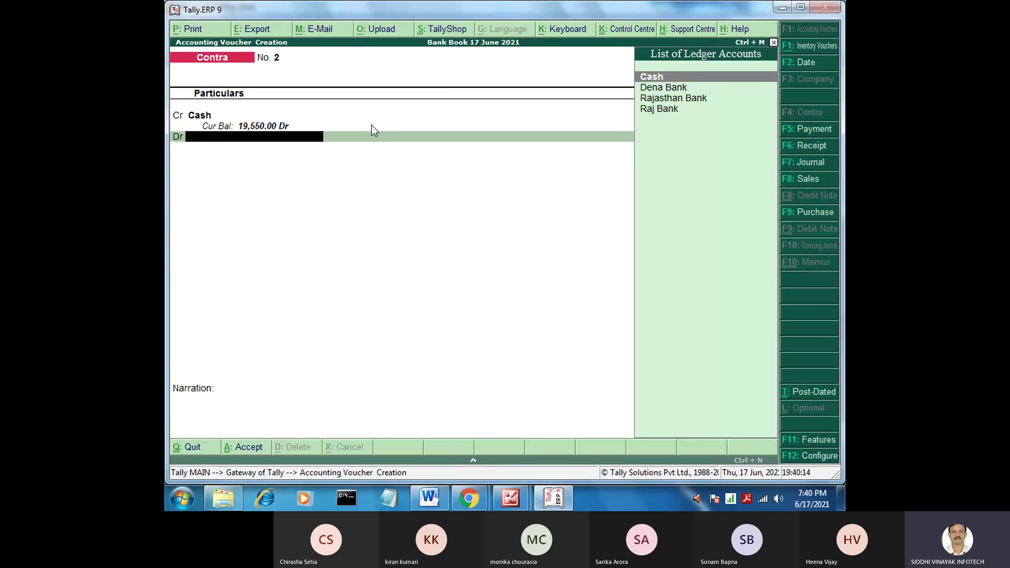
Debit Raj Bank with 4,500 in the contra voucher and keep Cash as its bank allocation's transaction type
key("End")
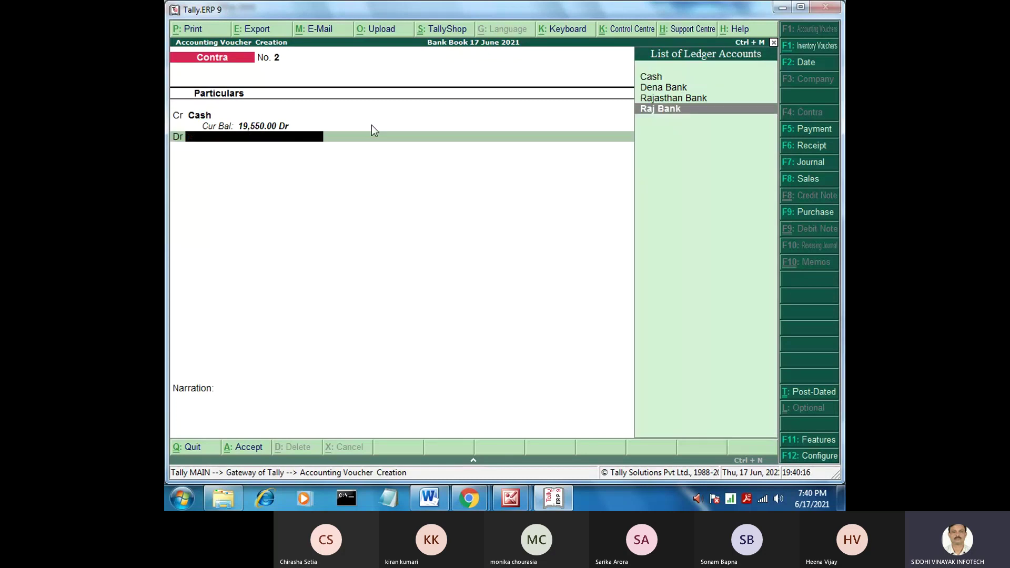
key("Return")
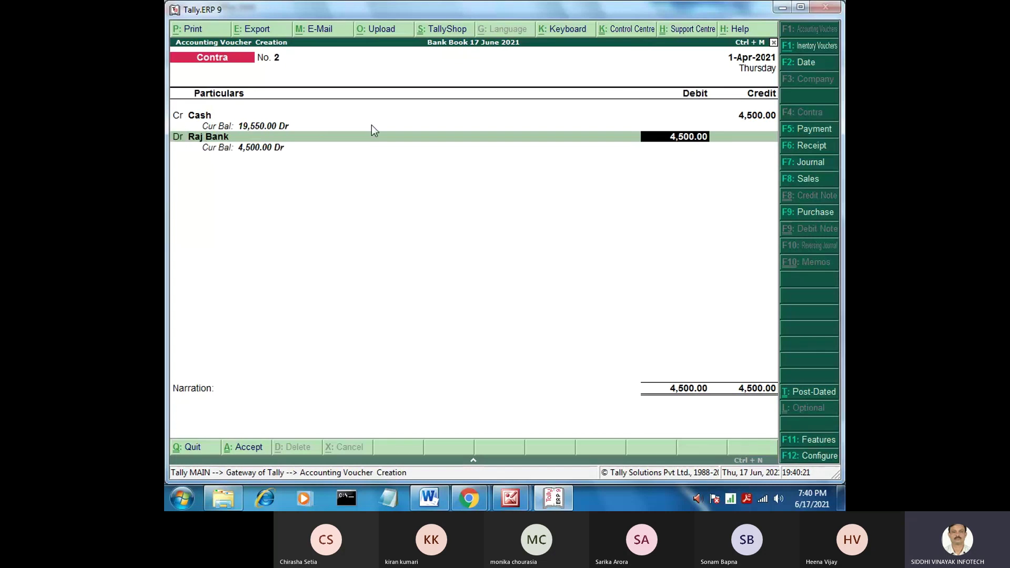
key("Return")
key("Return")
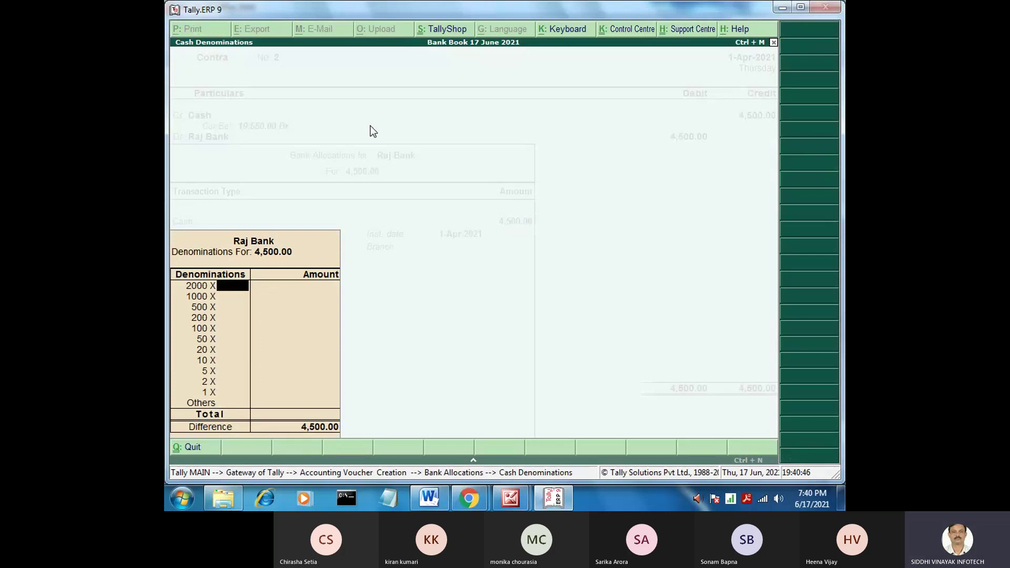
Fill in Raj Bank's cash denominations with one 2000 note, two 1000 notes and one 500 note
key("Return")
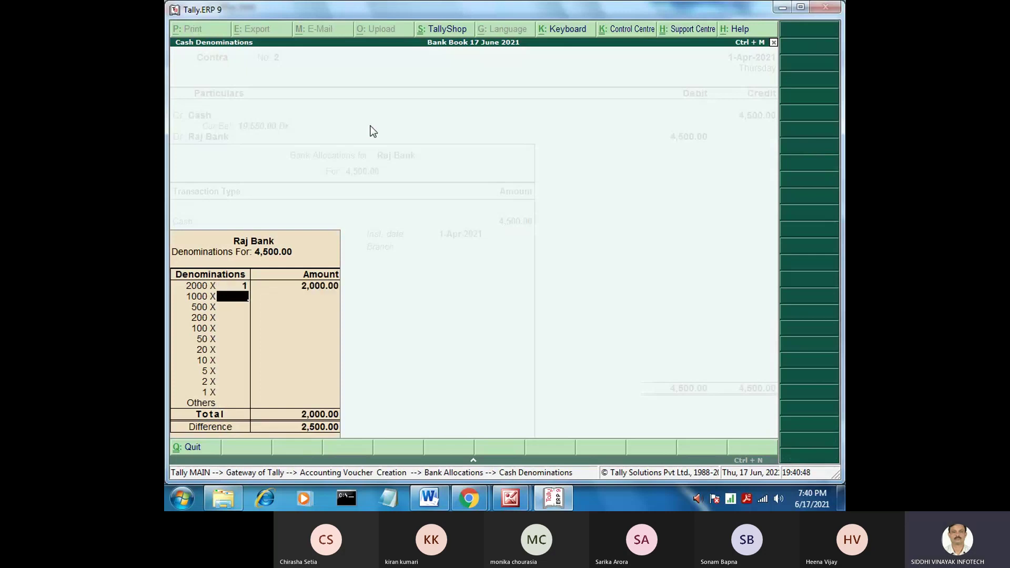
type("2")
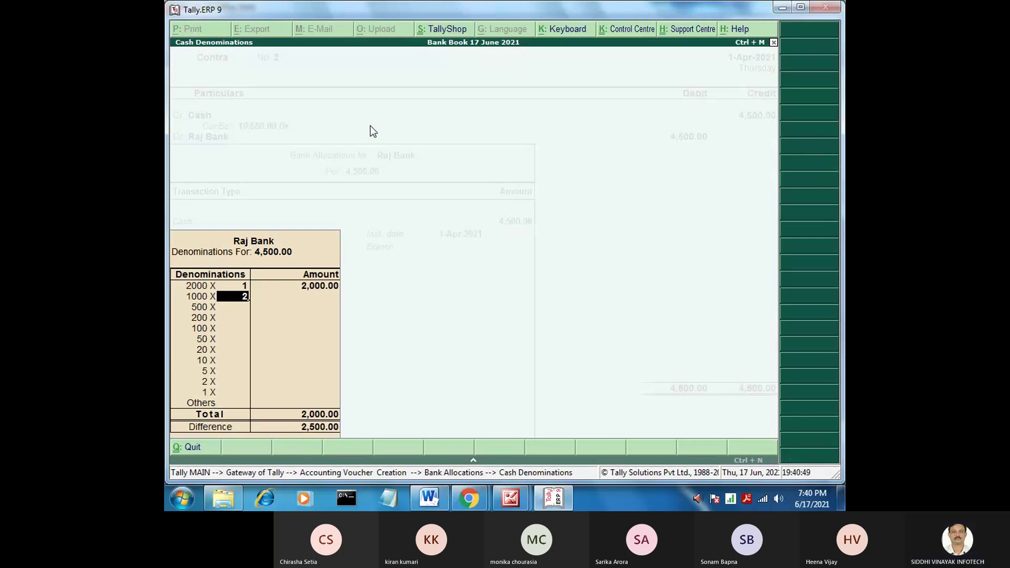
key("Return")
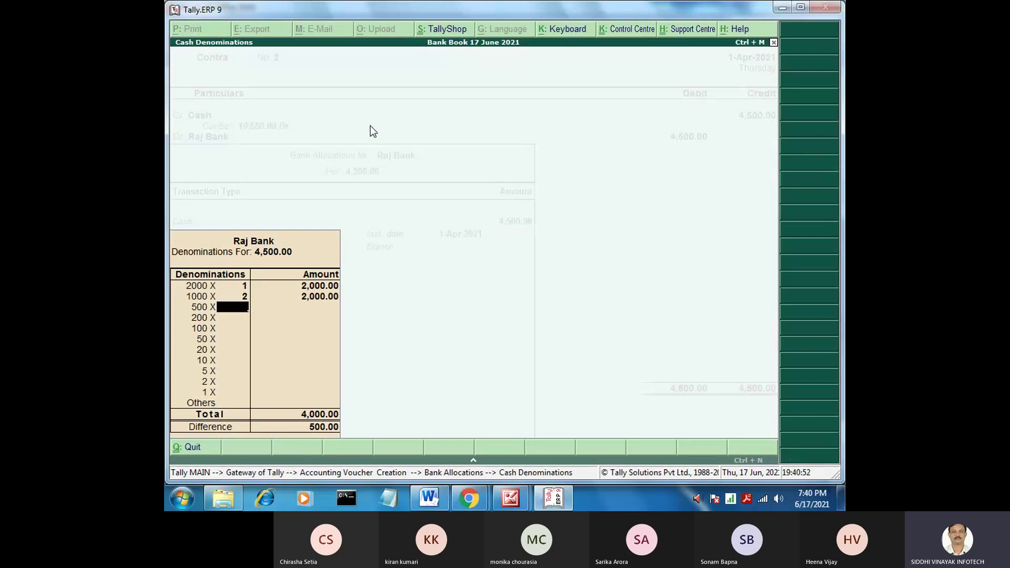
type("1")
key("Return")
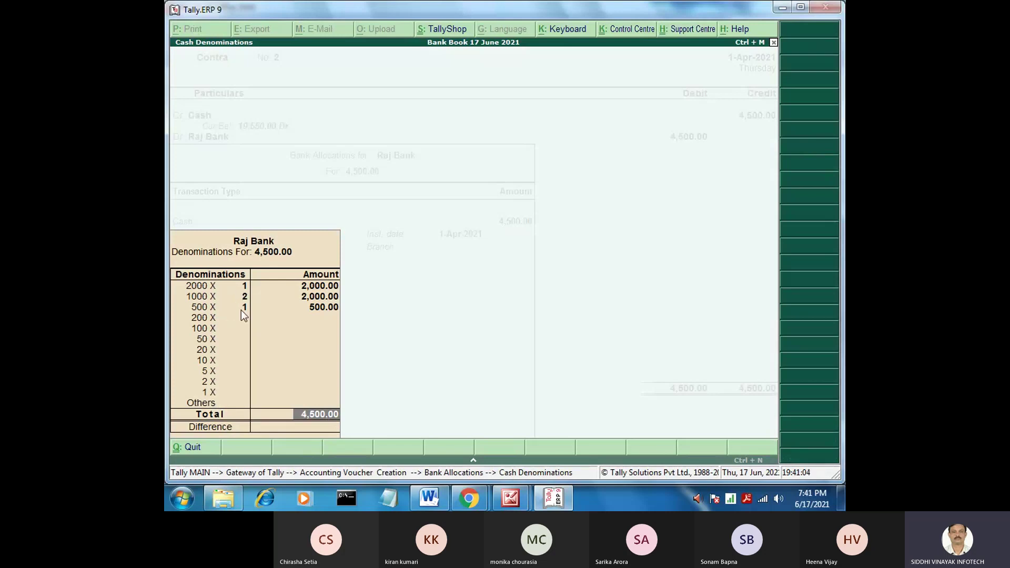
Accept Raj Bank's cash allocation with its default details and save the contra voucher without a narration
key("Return")
key("Return")
key("Return")
key("Return")
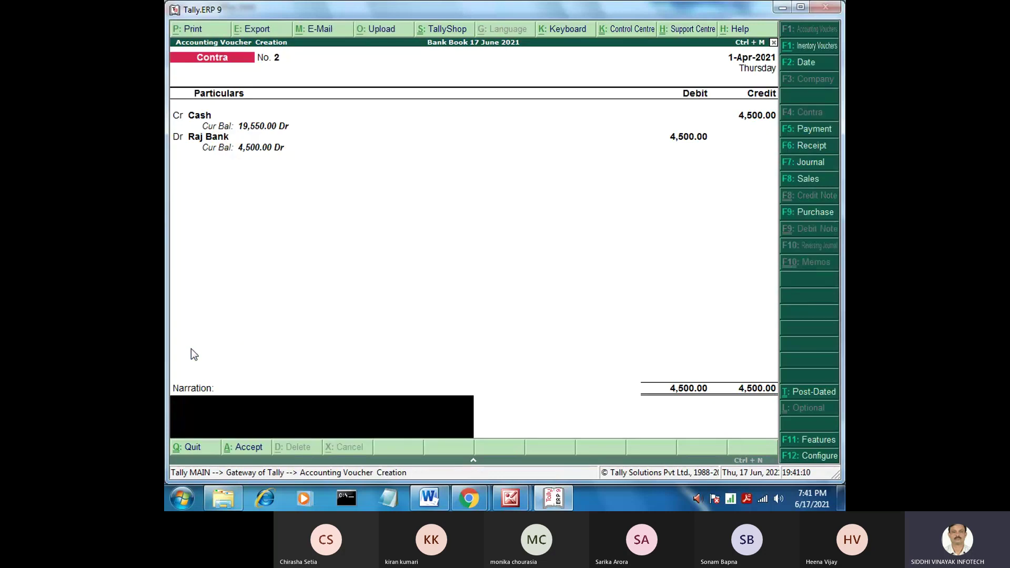
key("Return")
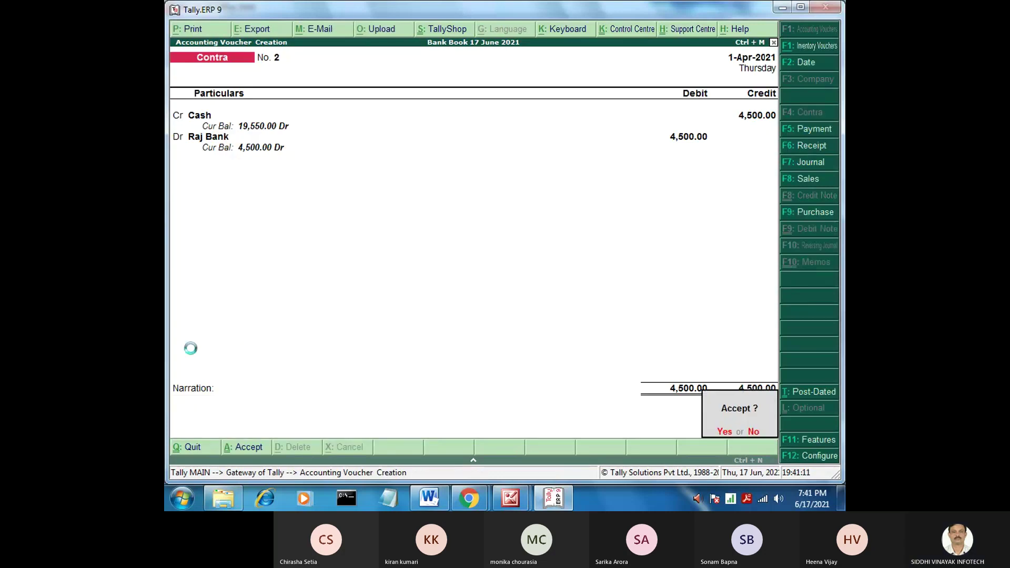
key("Return")
Check entry 12 in the 2 bank book image and switch Tally to a new payment voucher
mouse_move(524, 509)
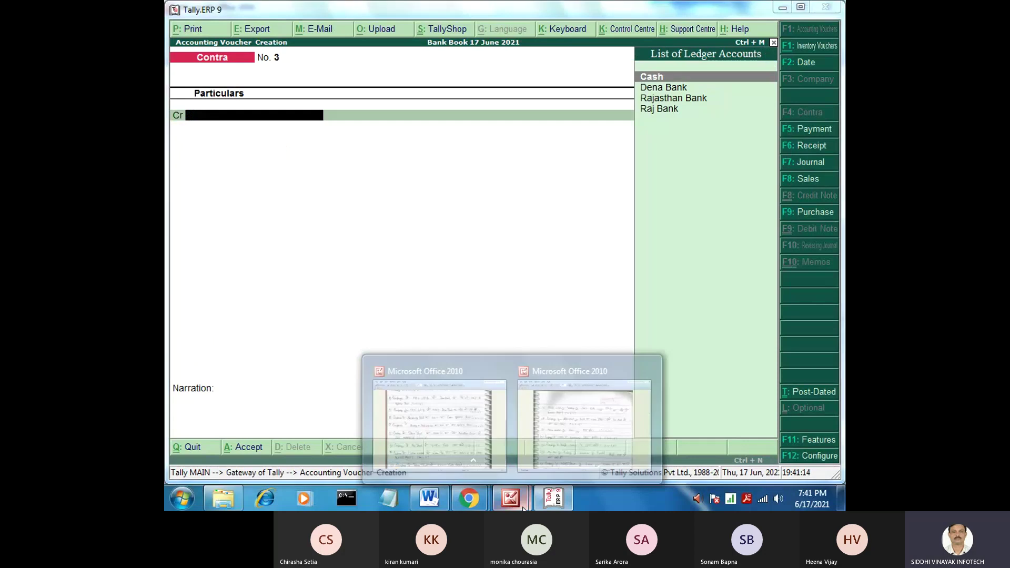
left_click(503, 410)
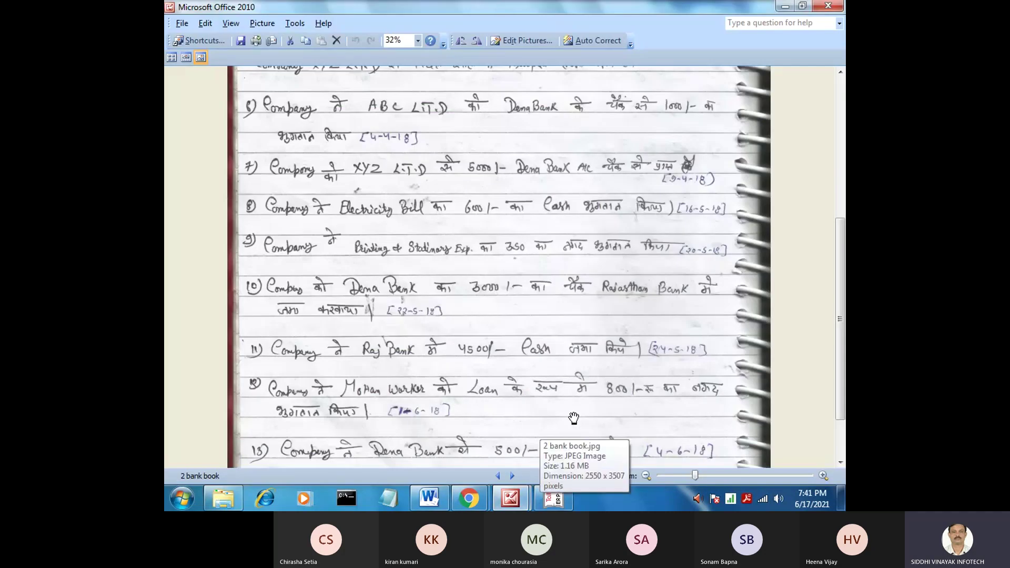
scroll(563, 378, "down", 1)
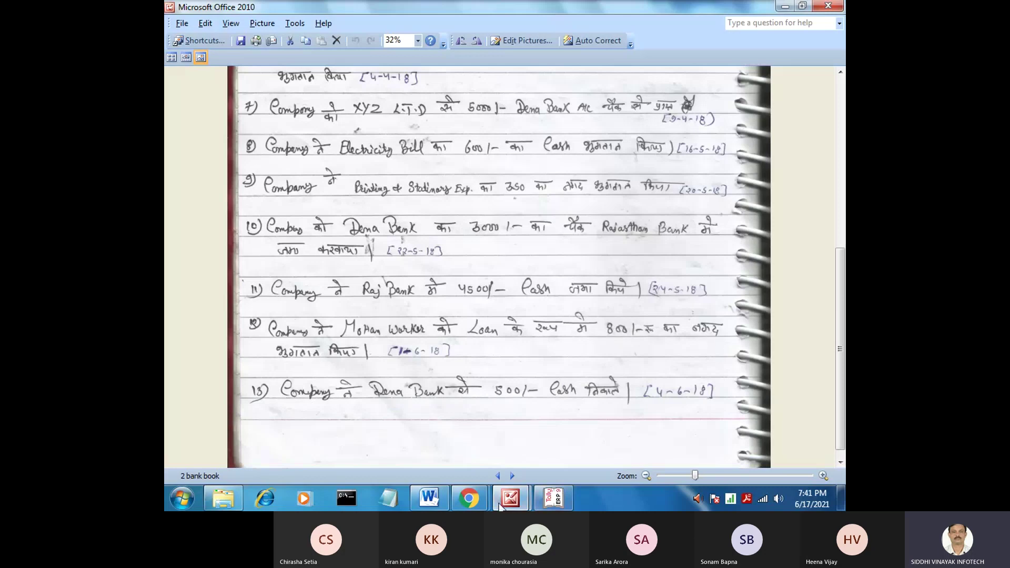
left_click(553, 499)
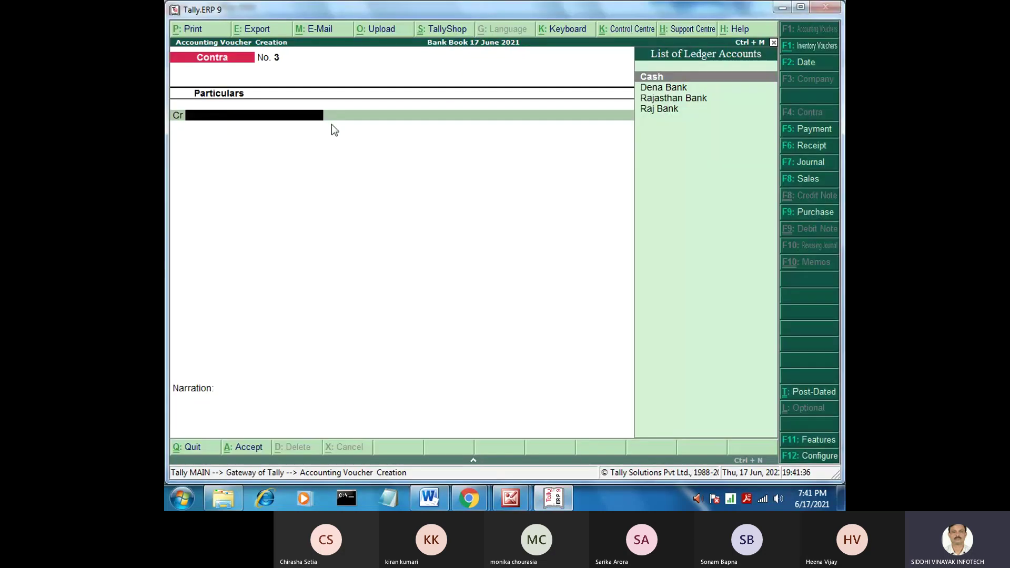
left_click(804, 135)
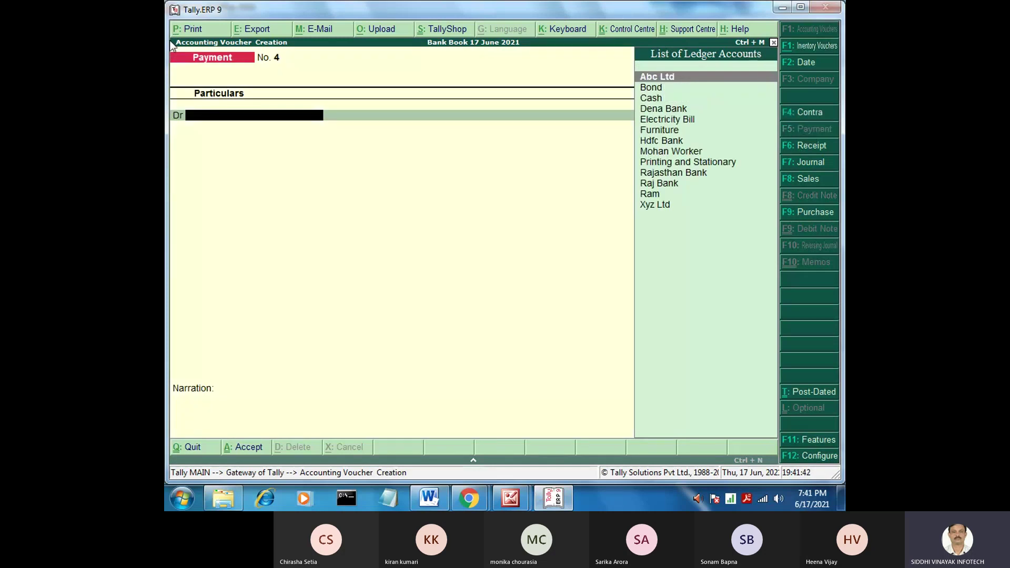
Debit the worker's ledger with 800 in the payment voucher for the loan in entry 12
key("Down")
key("Down")
key("Down")
key("Down")
key("Down")
key("Down")
key("Down")
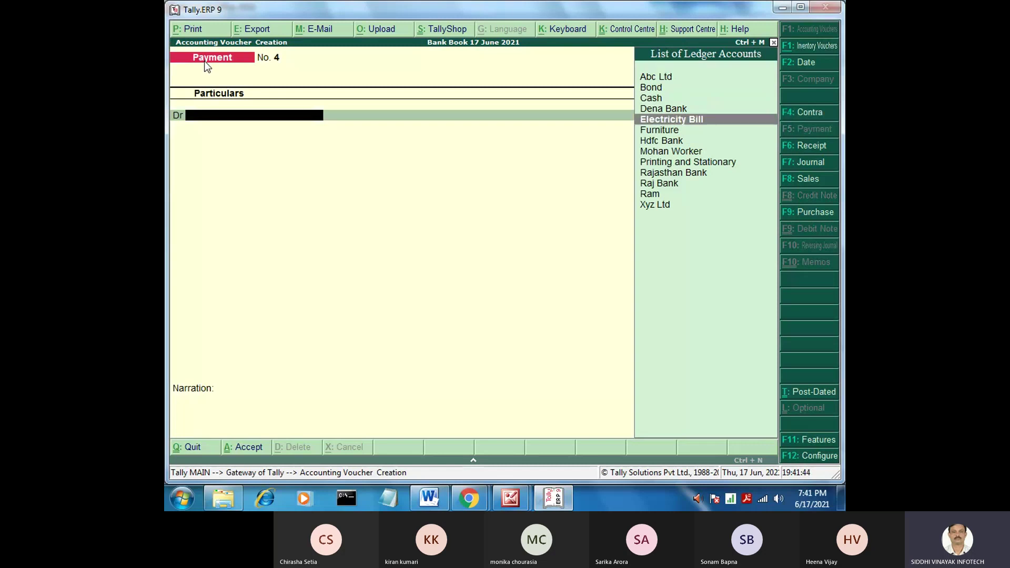
key("Return")
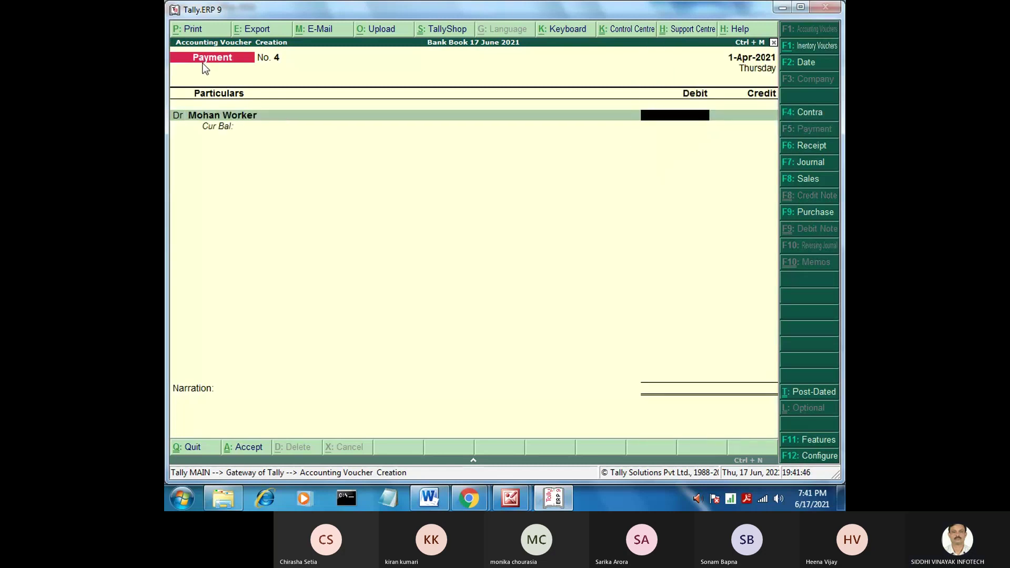
type("800")
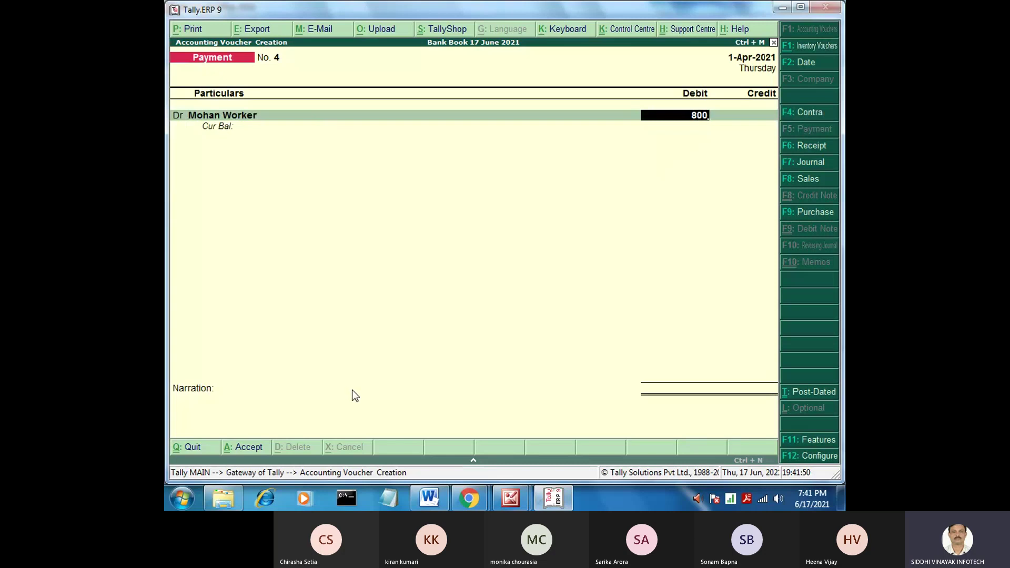
key("Return")
key("Return")
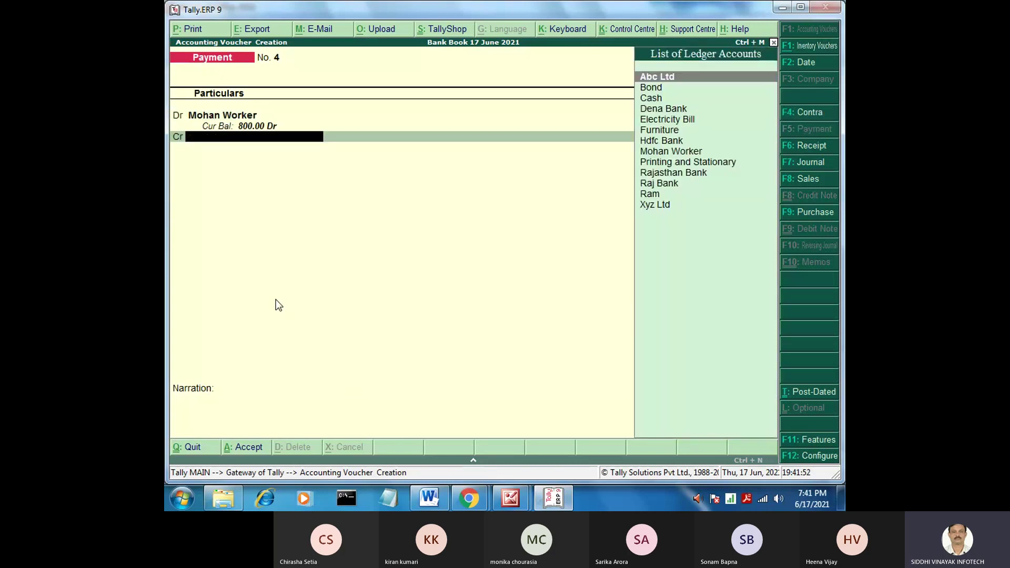
Credit Cash with 800, recheck entry 12 in the 2 bank book image and save the payment voucher without a narration
key("Down")
key("Down")
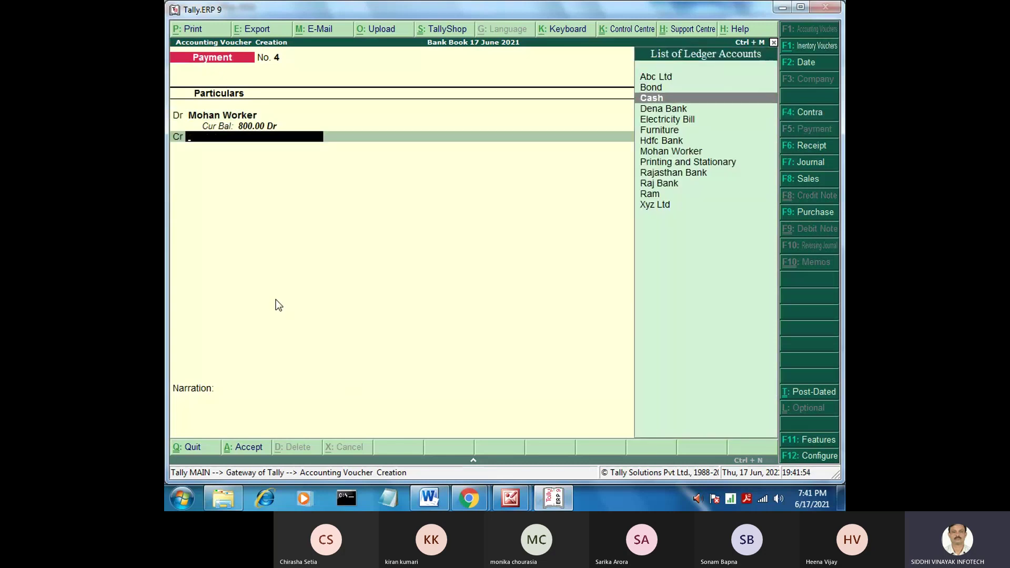
key("Return")
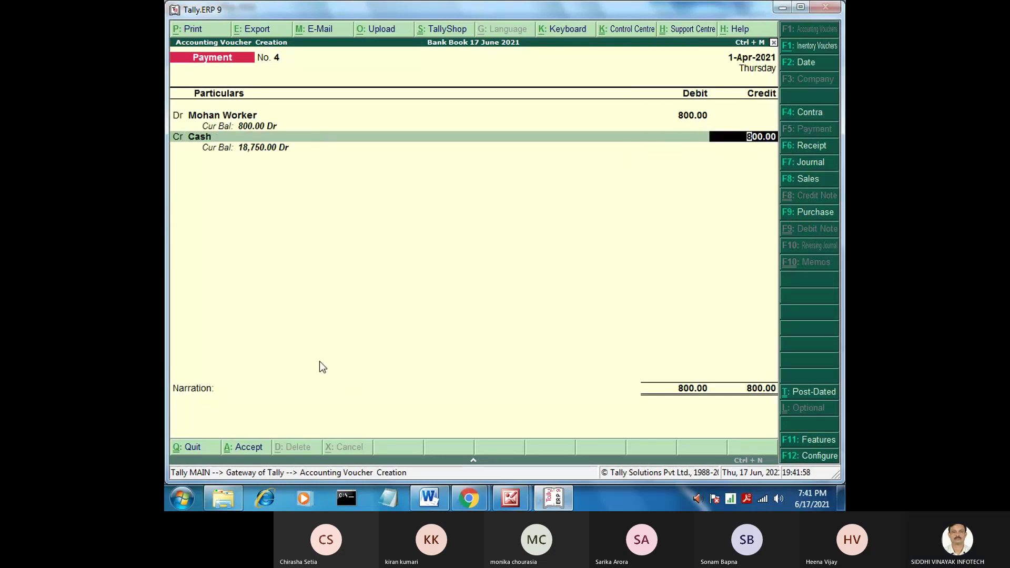
mouse_move(510, 498)
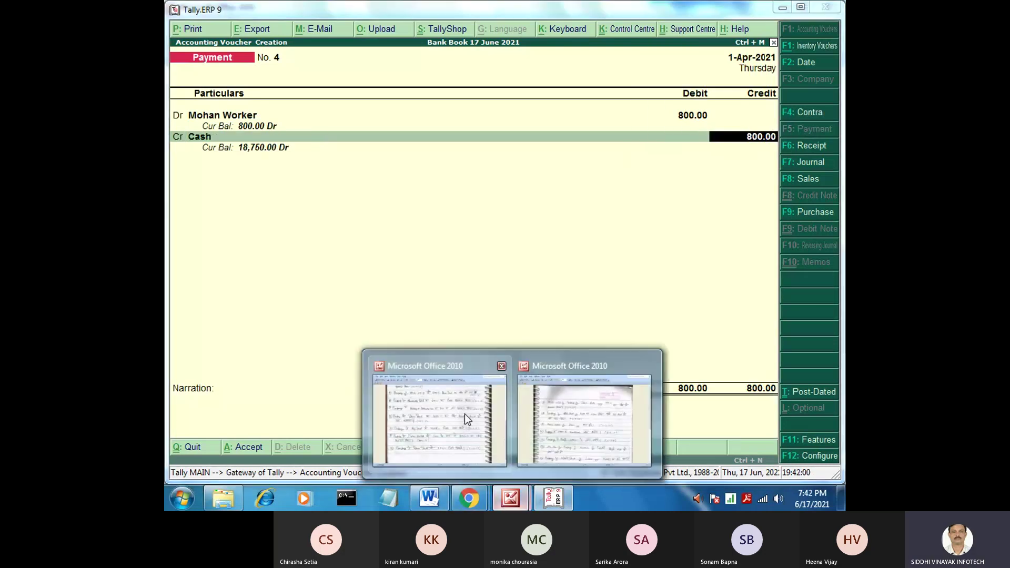
left_click(465, 415)
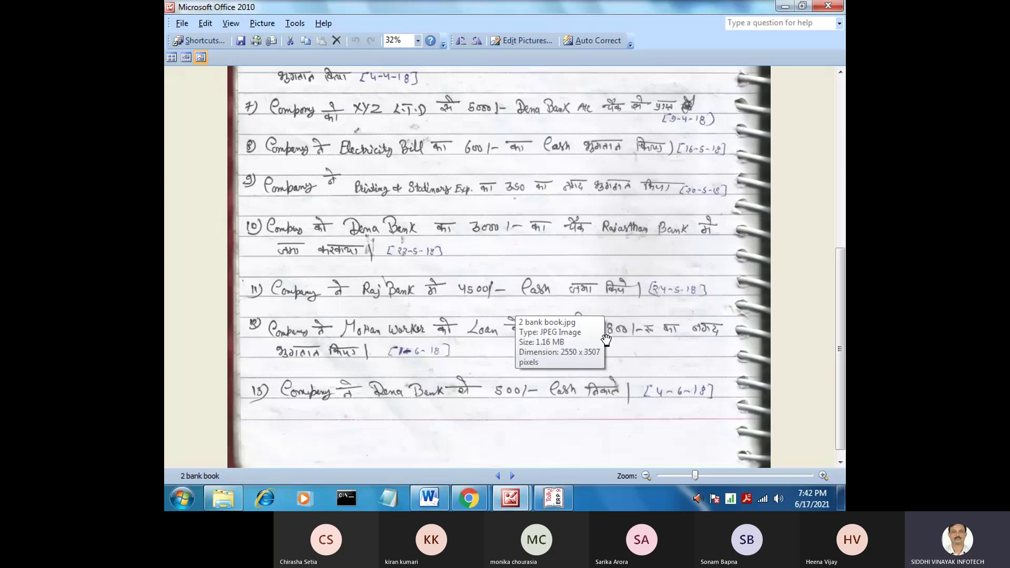
left_click(565, 501)
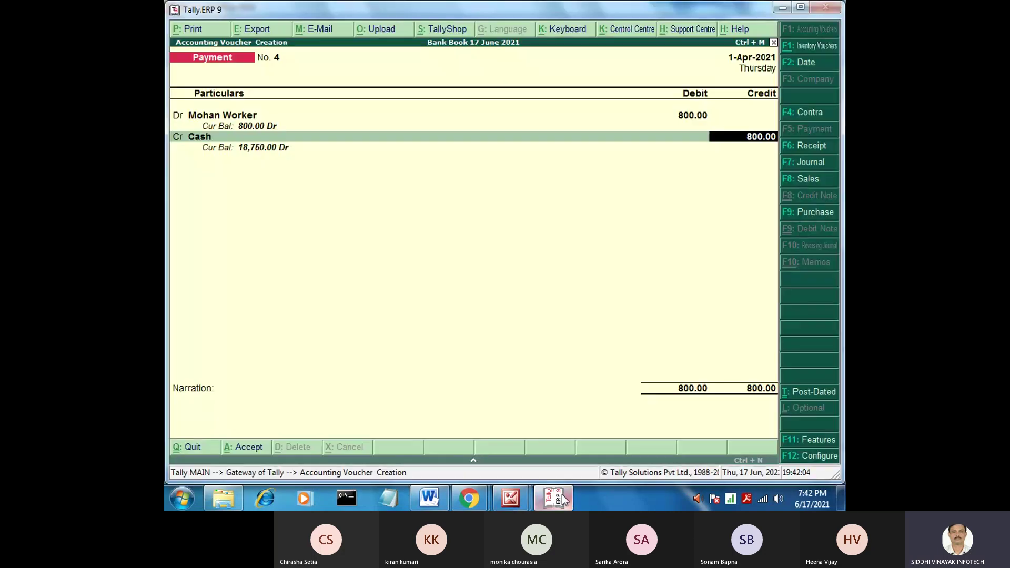
key("Return")
key("Return")
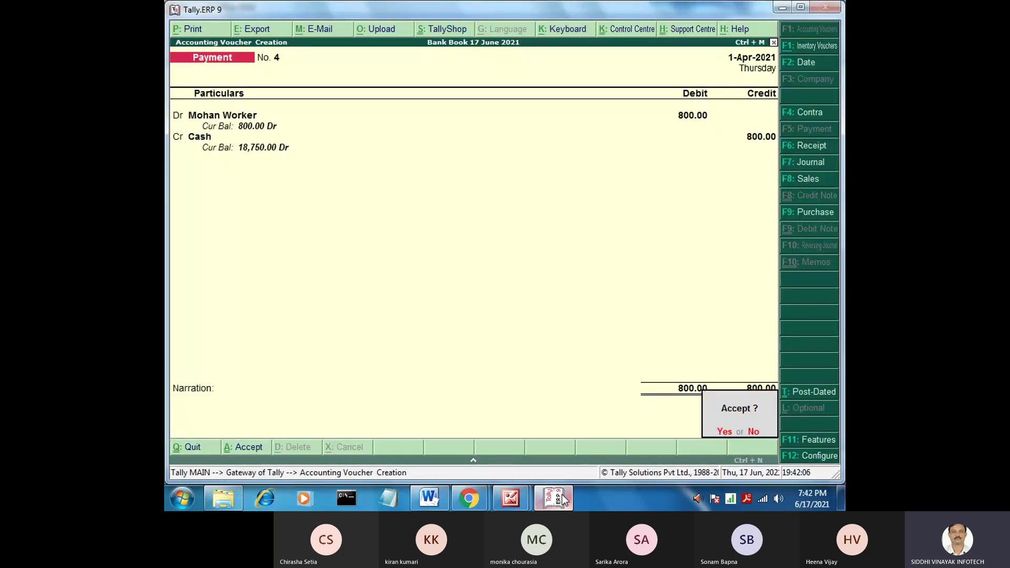
key("Return")
Check entry 13 in the 2 bank book image and credit Dena Bank with 500 in a new Tally contra voucher
mouse_move(515, 497)
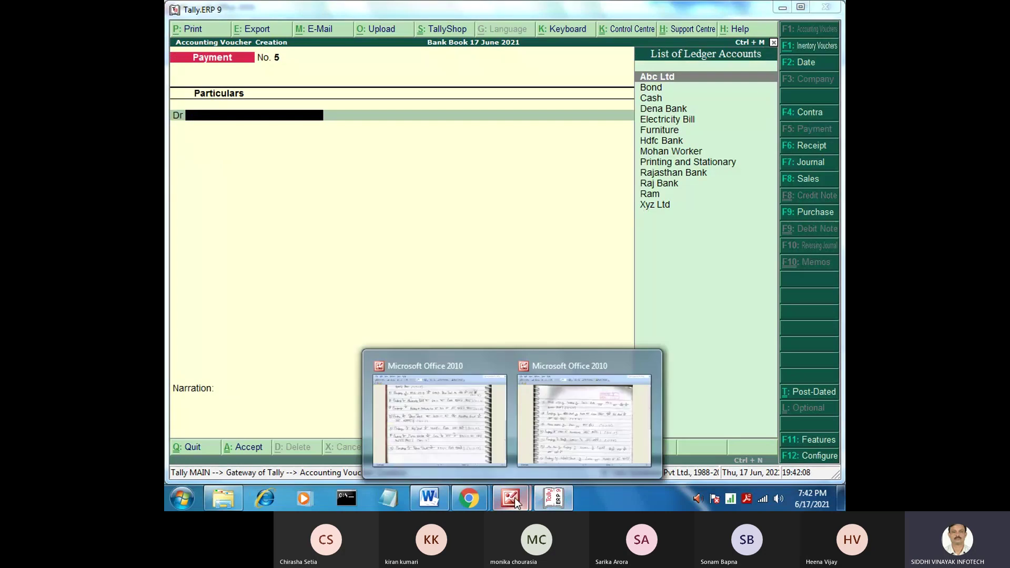
left_click(471, 432)
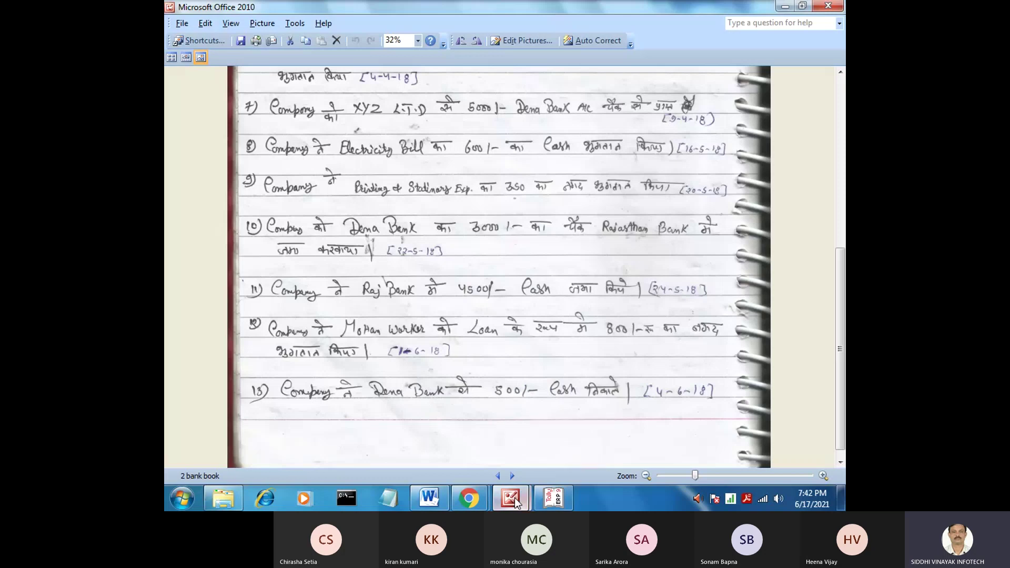
left_click(552, 497)
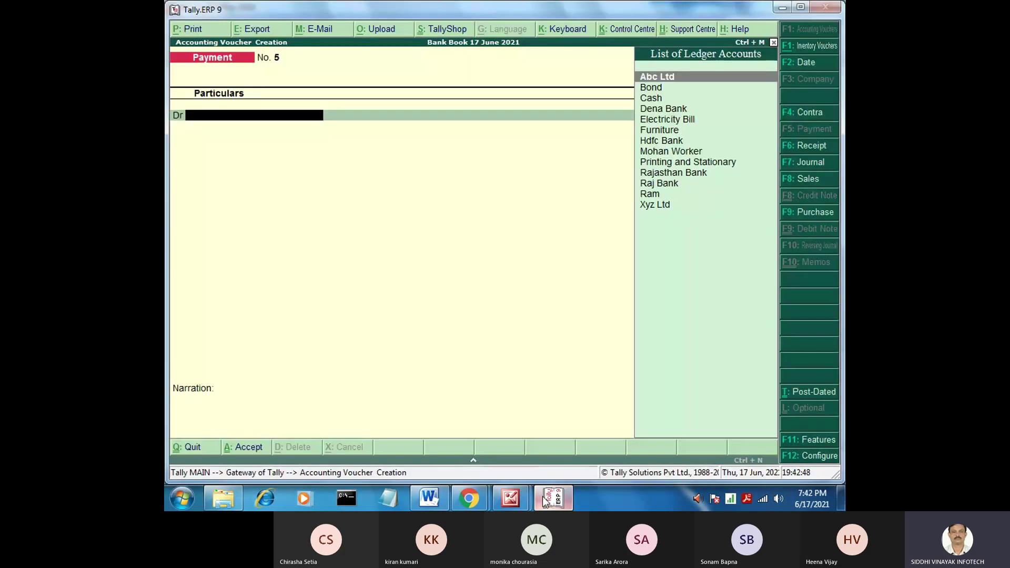
key("F4")
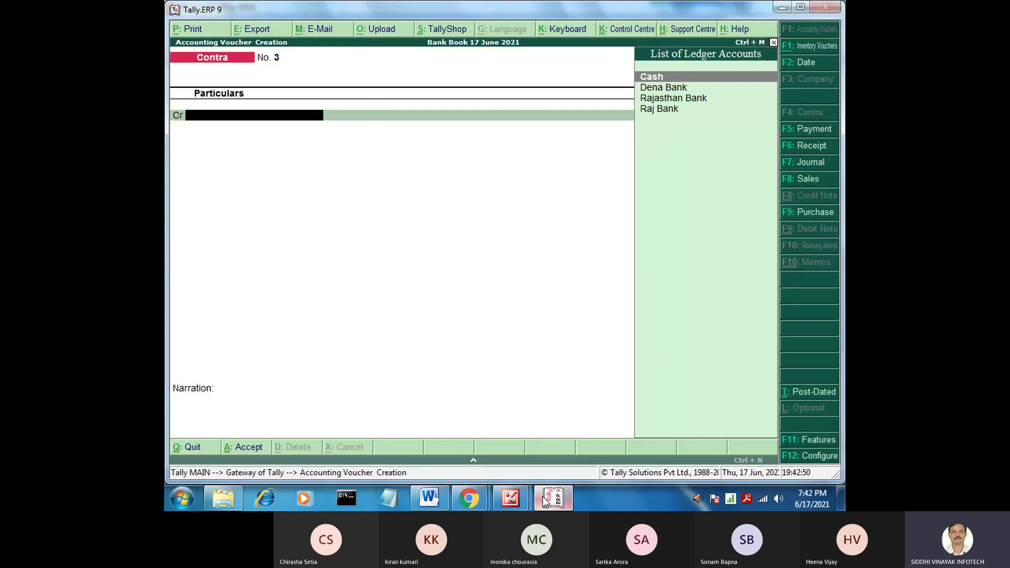
key("Down")
key("Return")
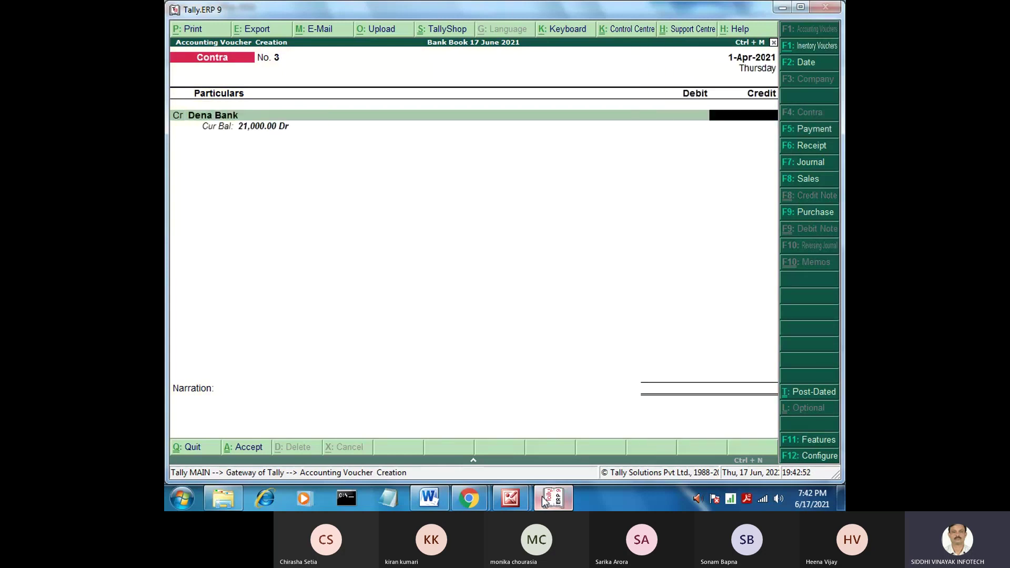
type("500")
key("Return")
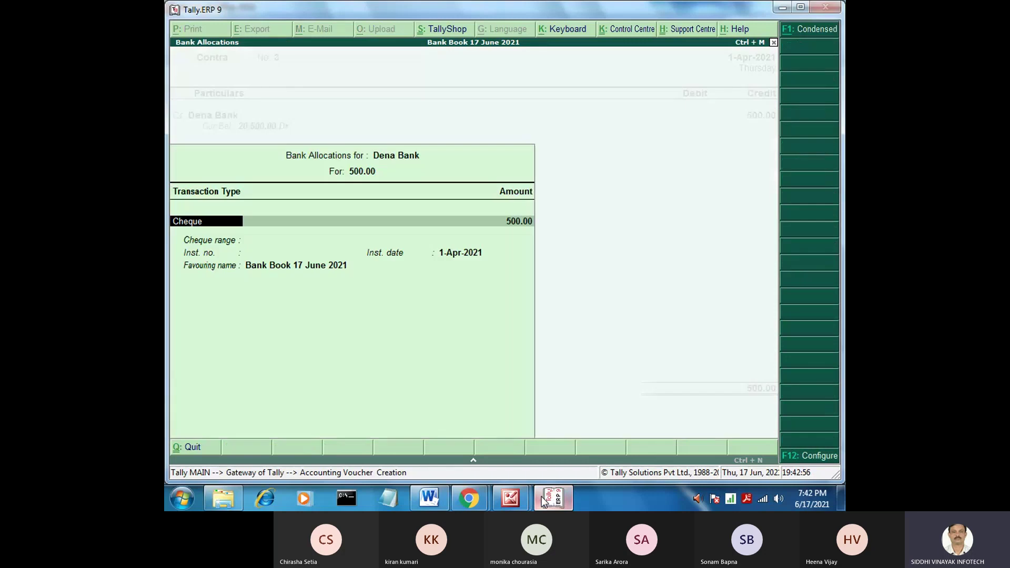
Complete Dena Bank's 500 Cheque allocation with cheque range Not Applicable and the default favouring name, and choose Cash as the debit ledger
key("Return")
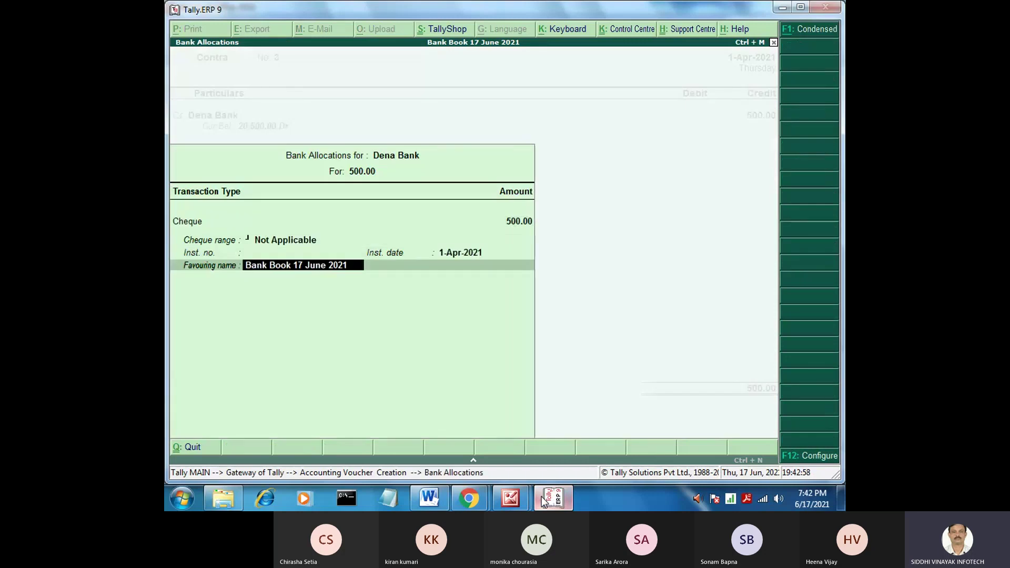
key("Return")
key("Up")
key("Up")
key("Return")
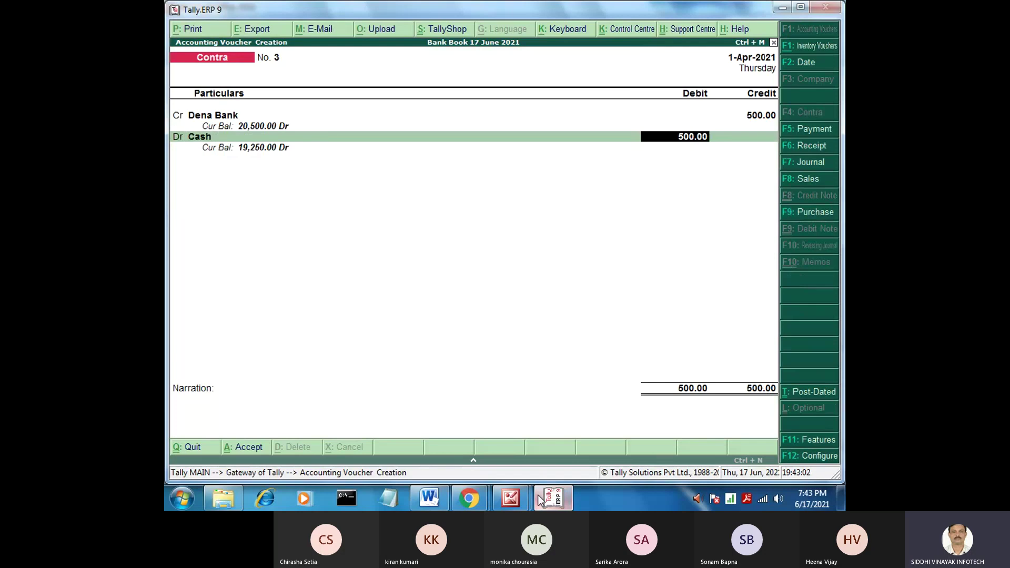
Accept Cash's 500 debit and save the contra voucher without a narration
key("Return")
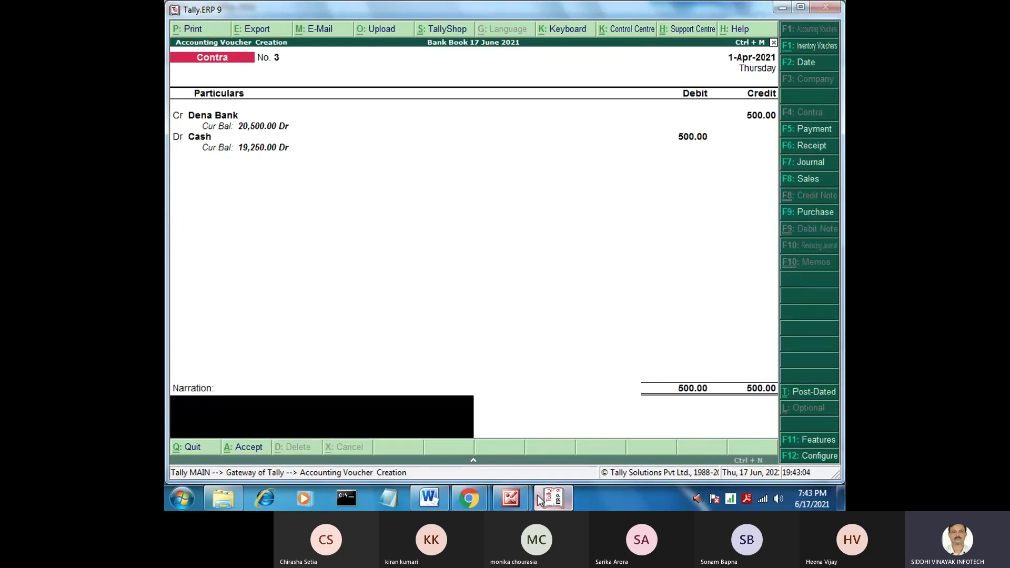
key("Return")
key("Return")
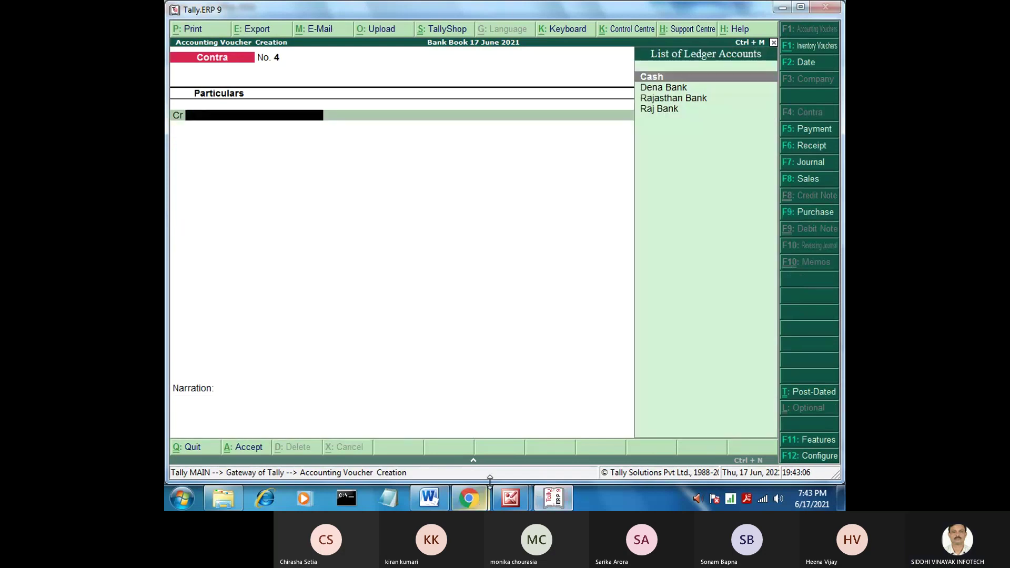
mouse_move(518, 501)
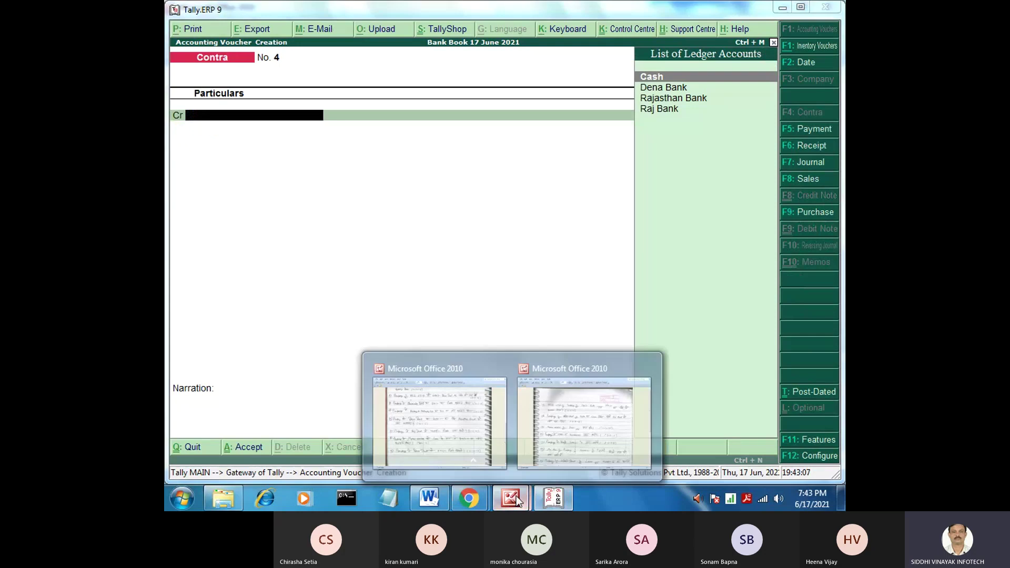
Review entry 13 in the 2 bank book image, read entry 14 in the 3 bank book image and return to Tally
left_click(441, 420)
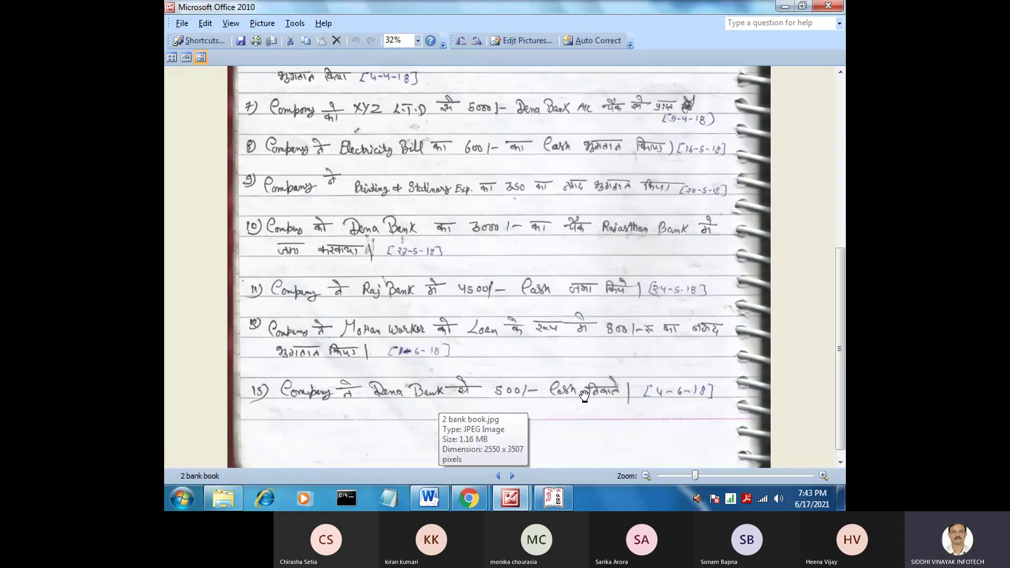
left_click(779, 8)
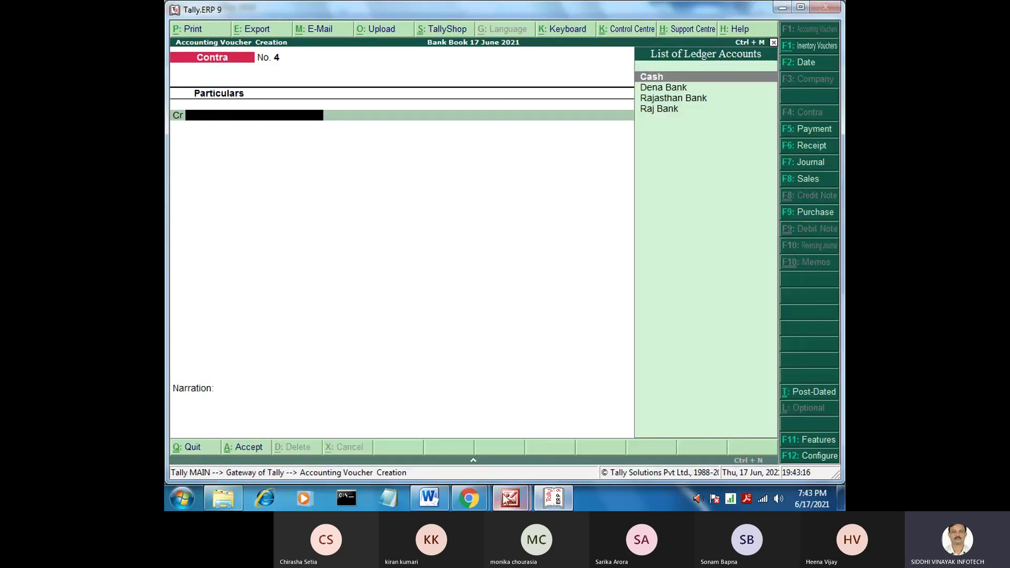
mouse_move(507, 499)
left_click(440, 436)
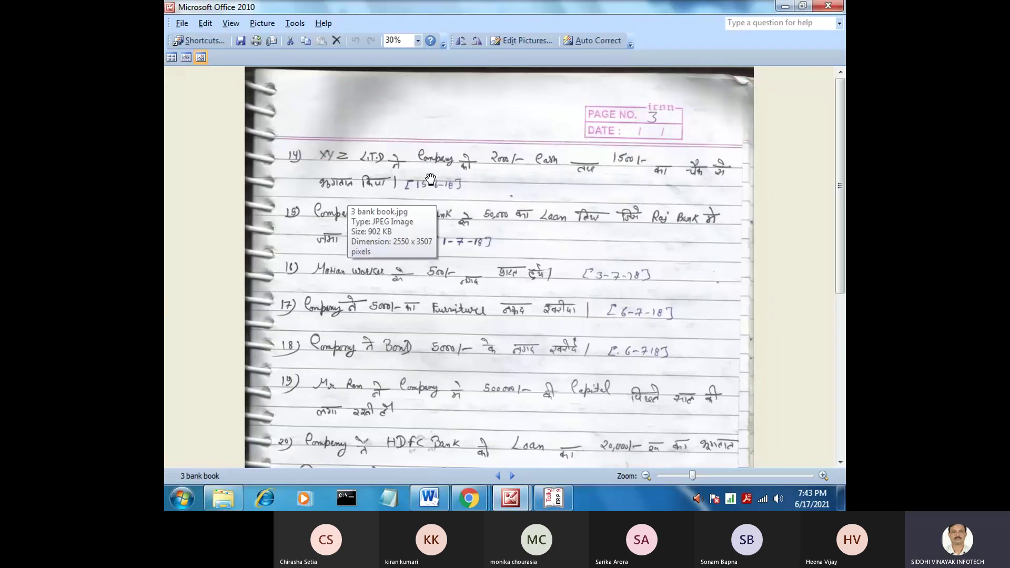
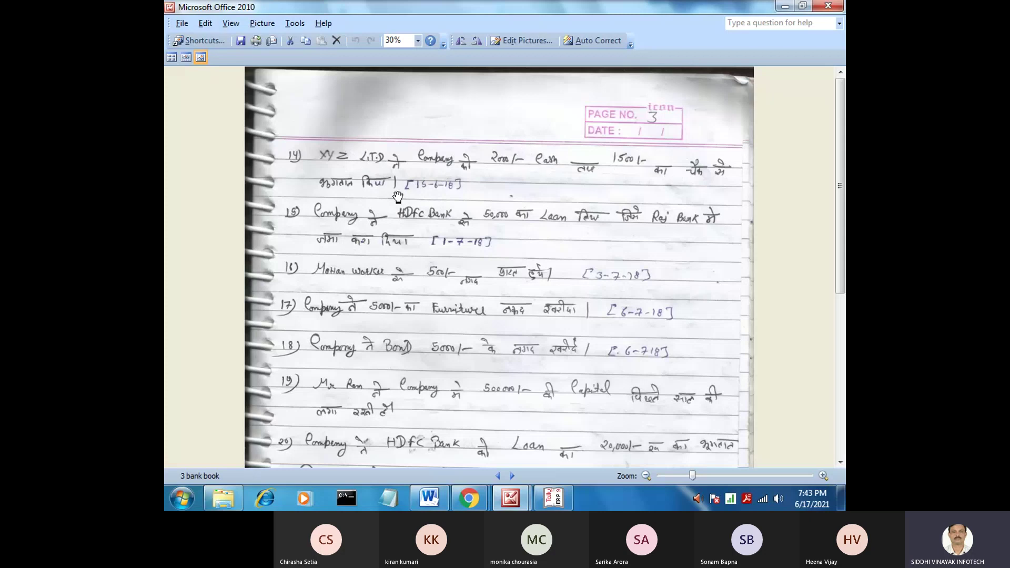
left_click(502, 508)
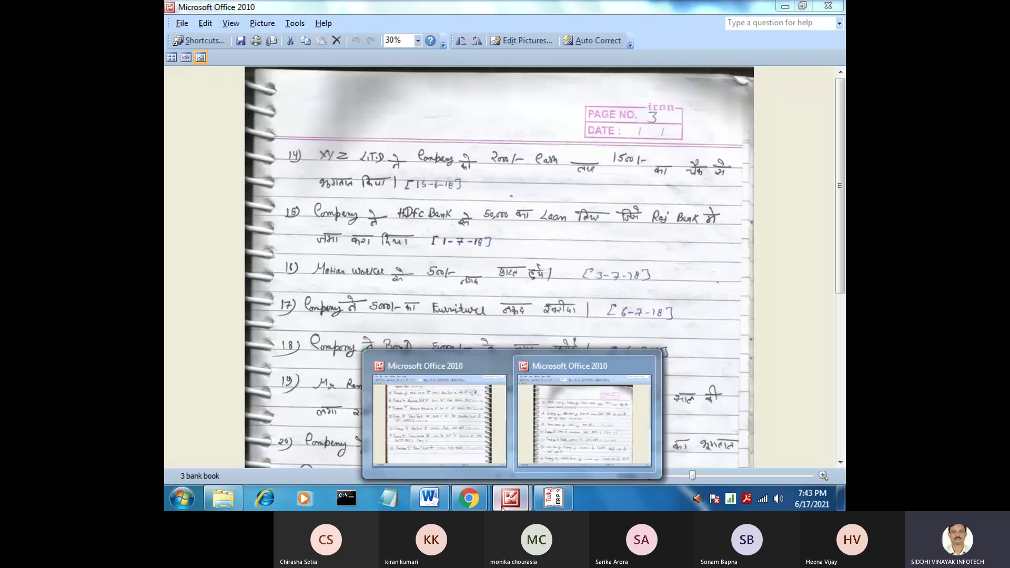
left_click(548, 501)
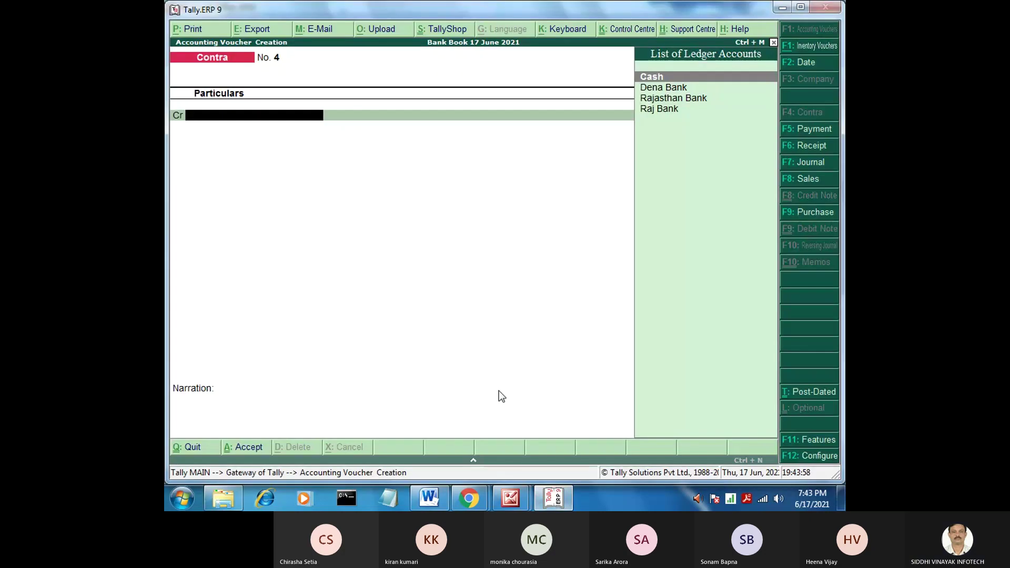
mouse_move(515, 498)
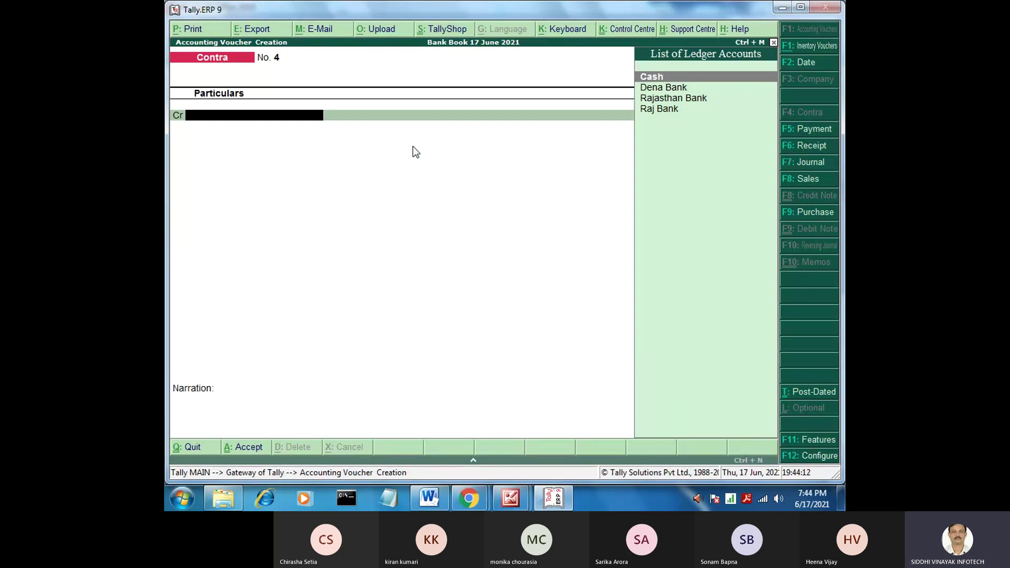
Start a new receipt voucher and credit Xyz Ltd with 3500, allocated On Account in the bill-wise details
key("F6")
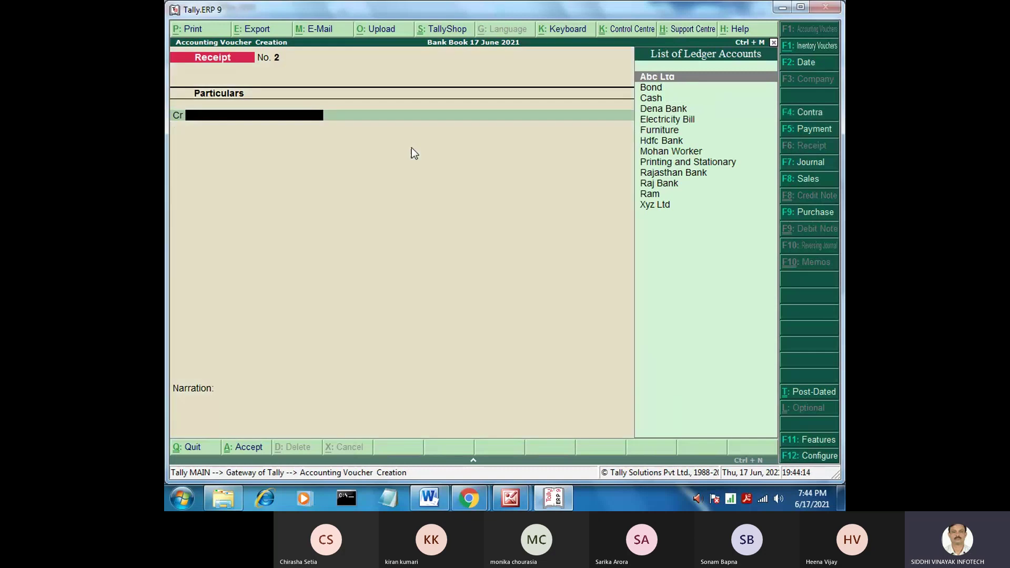
key("Down")
key("Down")
key("Down")
key("Down")
key("Down")
key("Down")
key("Down")
key("Down")
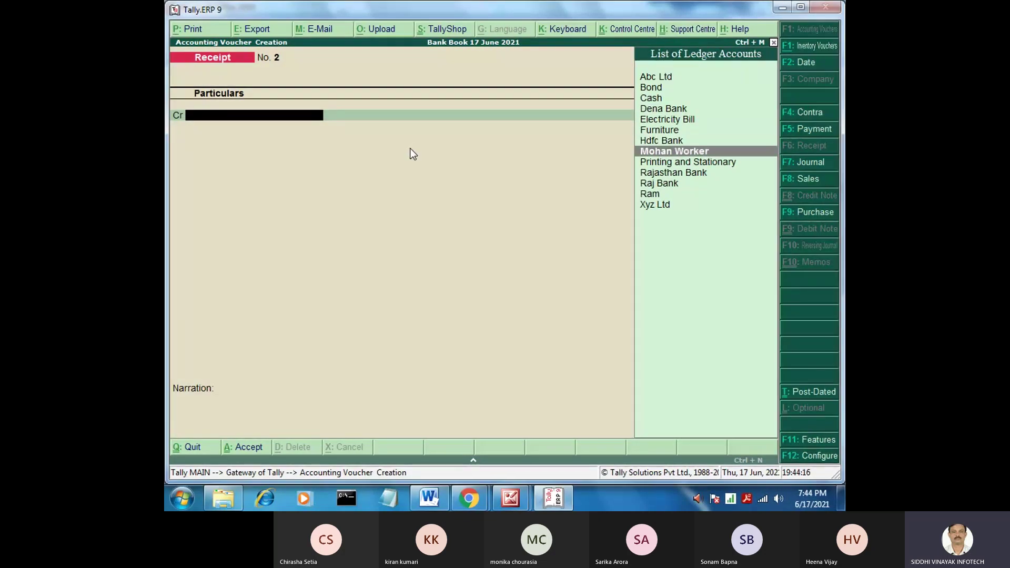
key("Down")
key("Down")
key("Down")
key("Down")
key("Return")
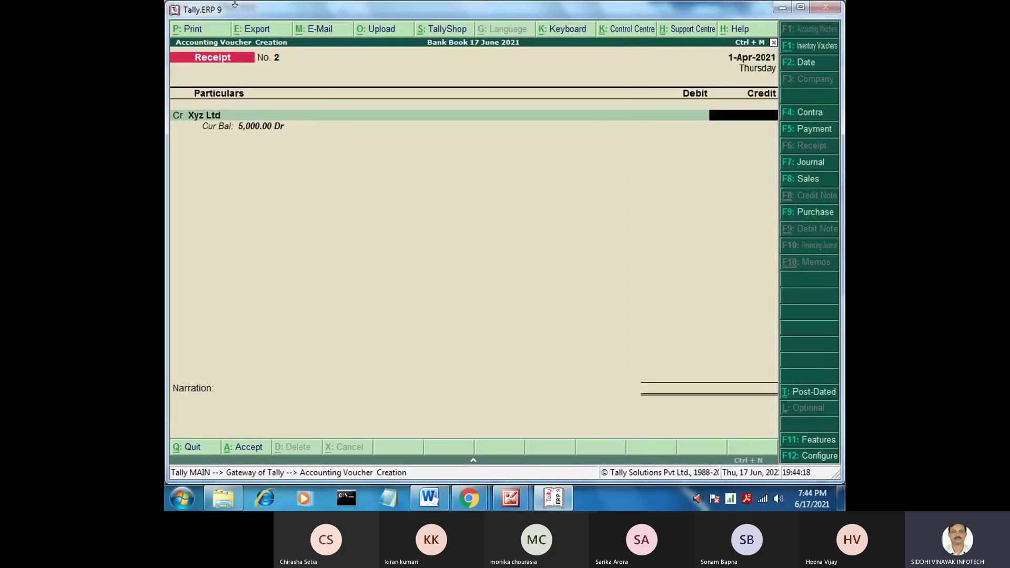
type("3500")
key("Return")
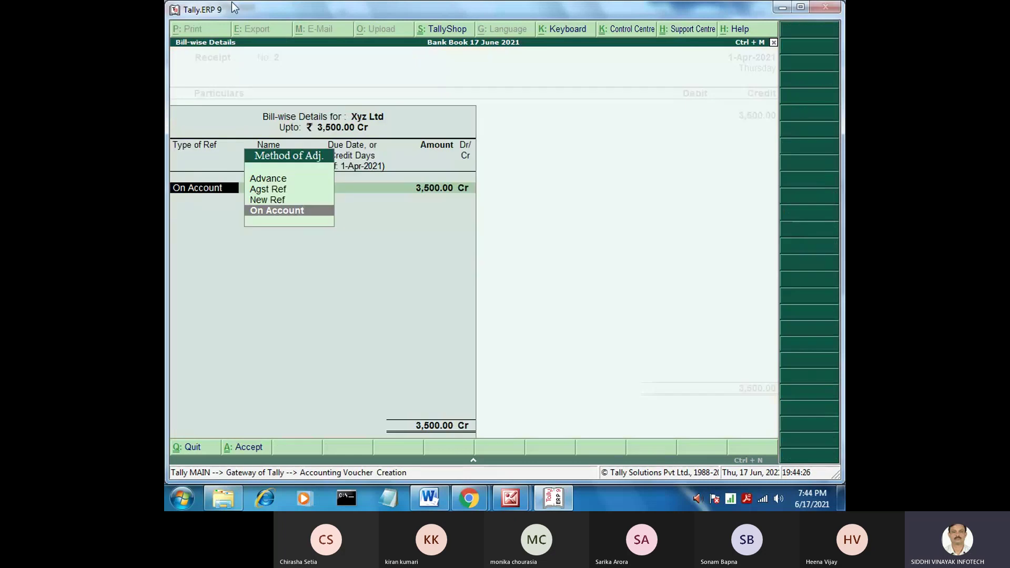
key("Return")
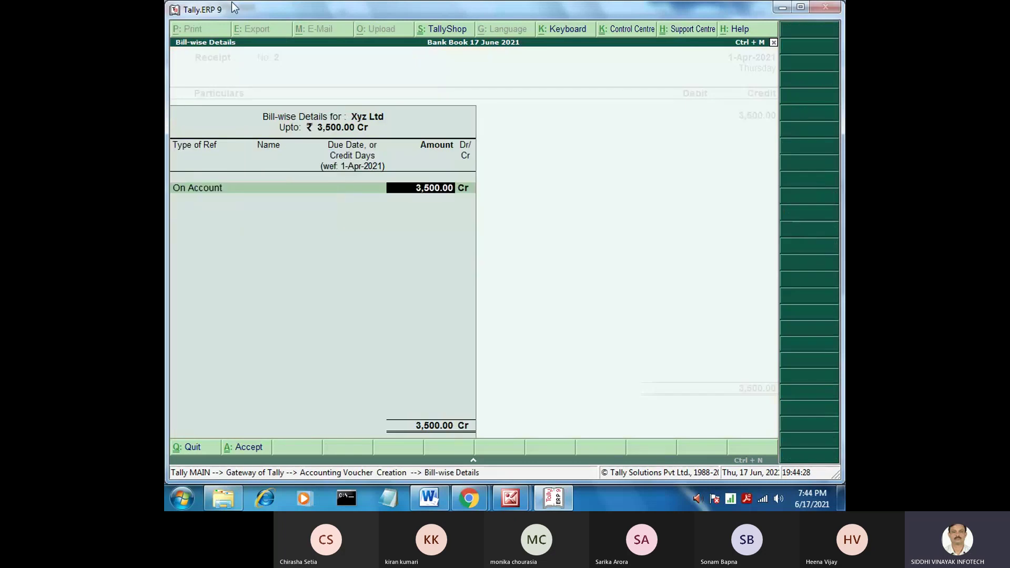
key("Return")
key("Return")
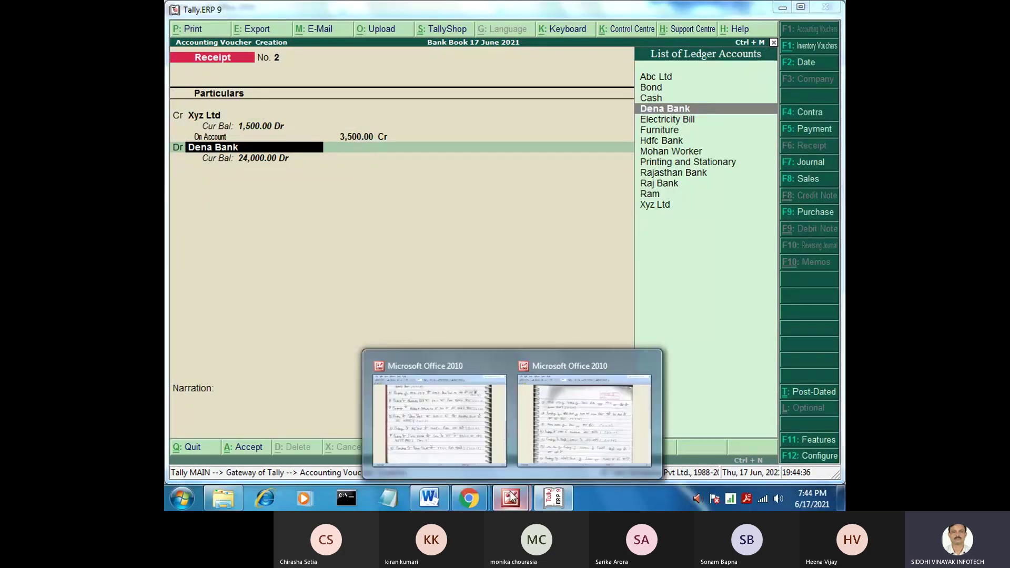
Recheck entry 14 in the 3 bank book image and debit Dena Bank with 1500 in the Tally receipt voucher
left_click(583, 421)
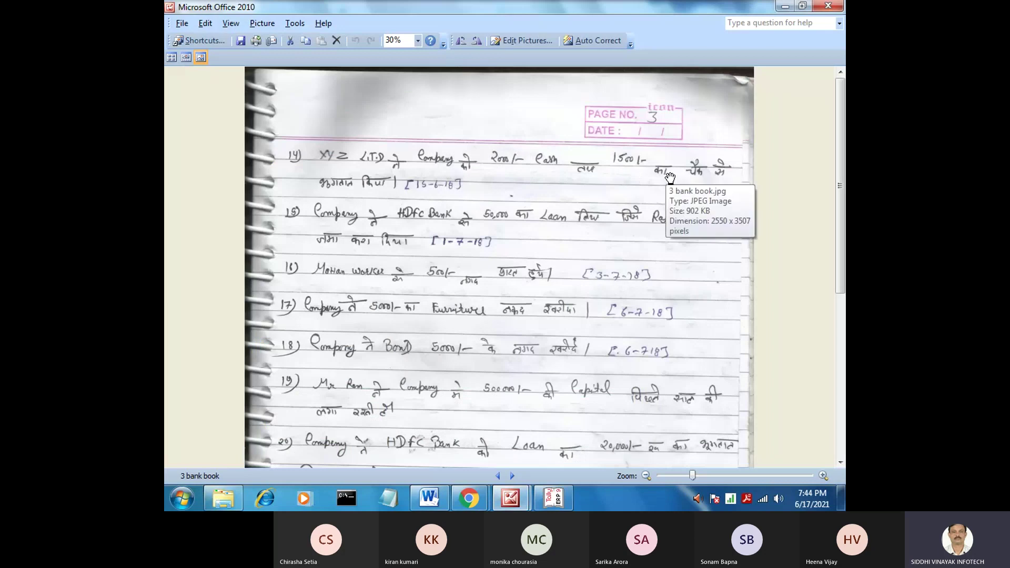
left_click(568, 500)
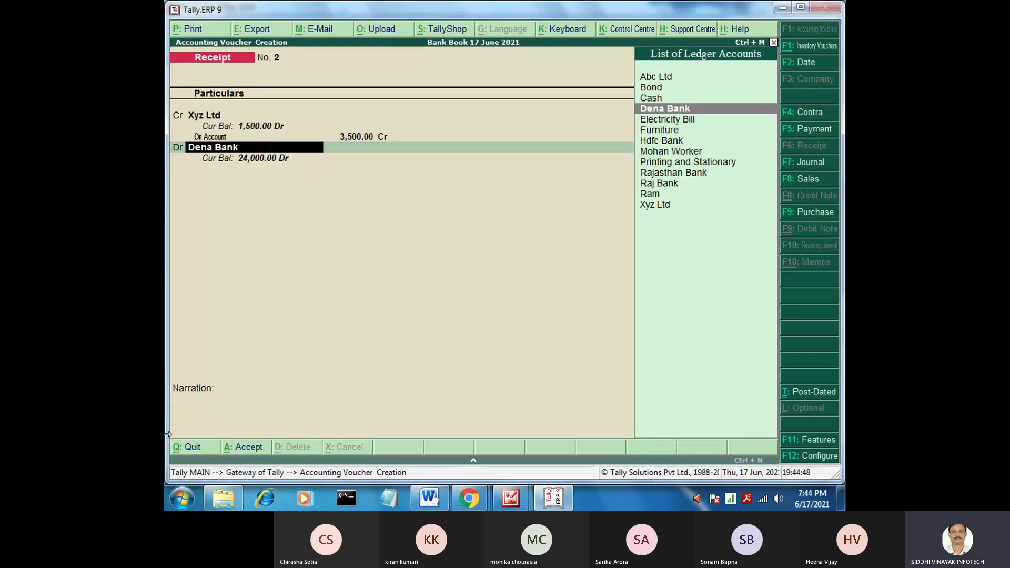
key("Return")
type("1500")
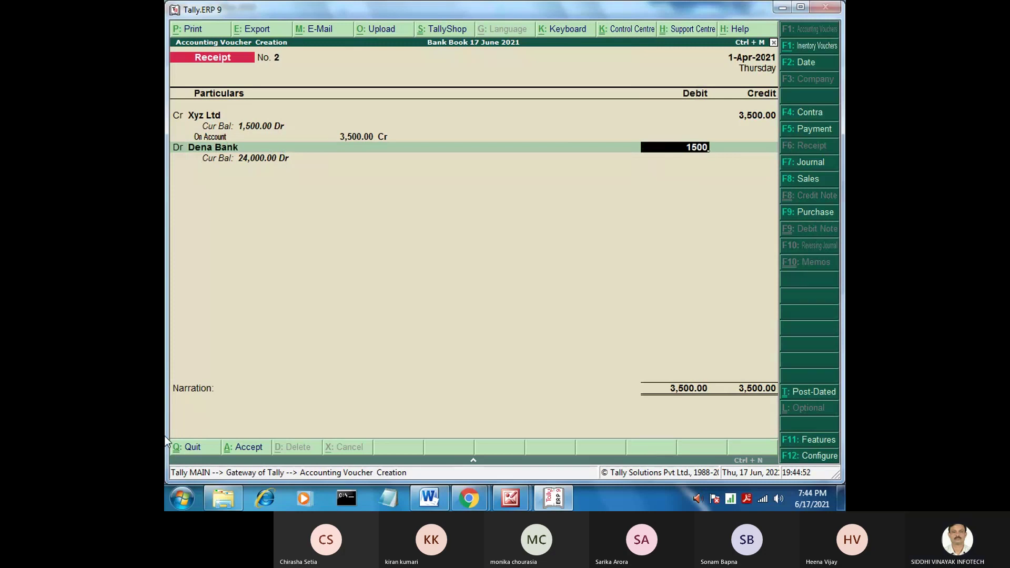
key("Return")
Complete Dena Bank's 1,500 Cheque/DD allocation with the instrument number, bank and branch left blank
key("Return")
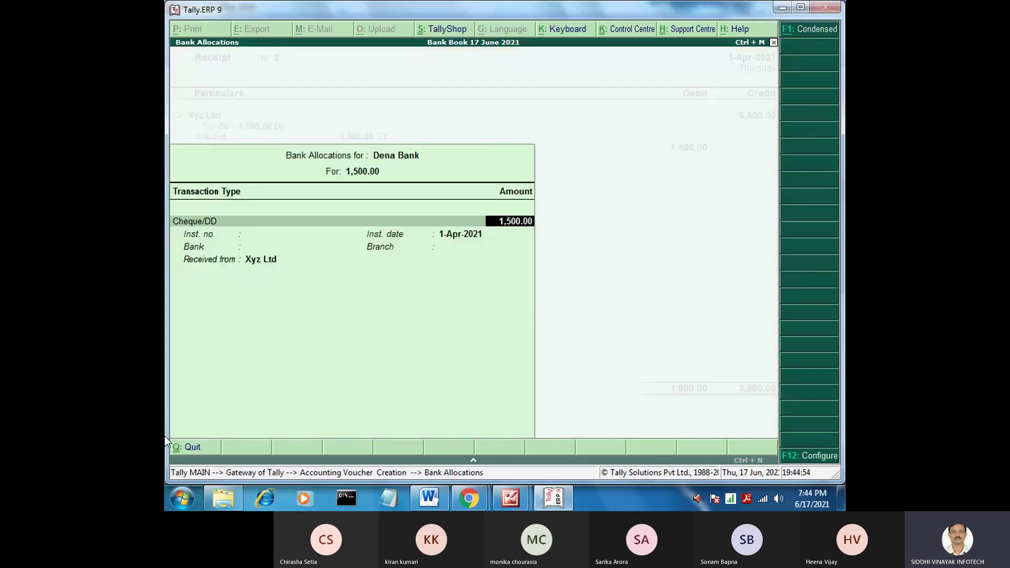
key("Return")
key("Return")
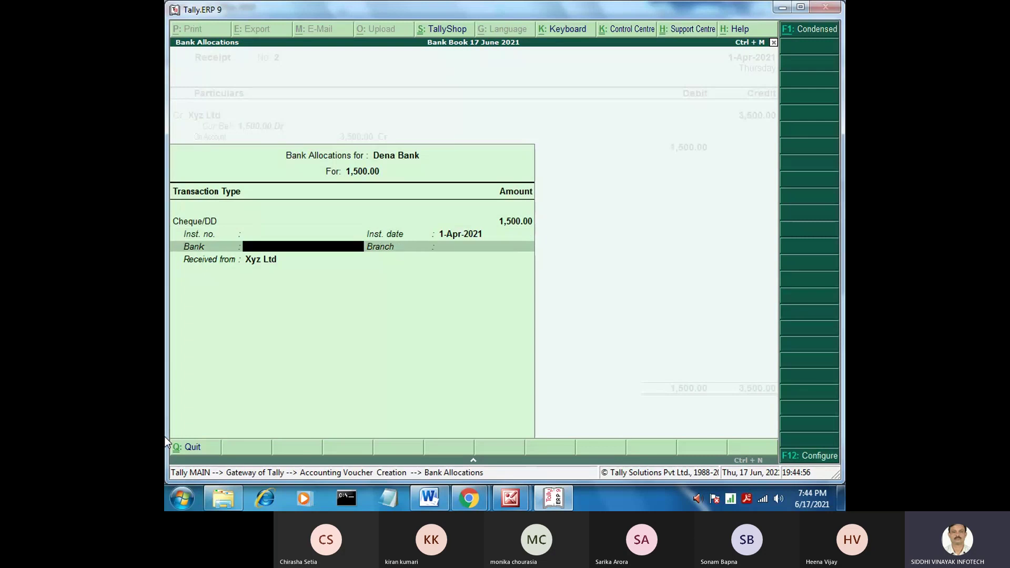
key("Return")
key("Return")
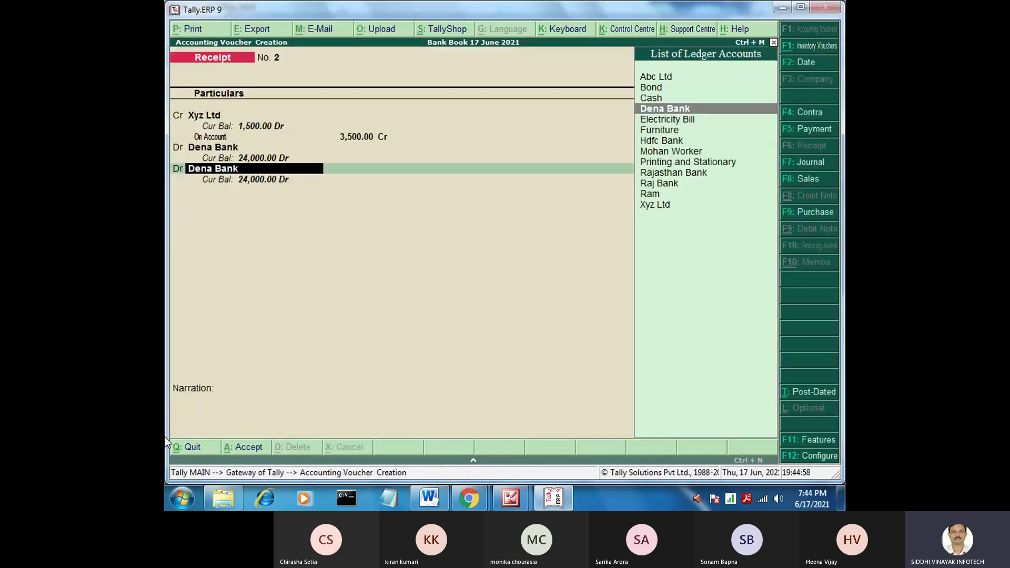
Debit Cash with 2,000 and save the receipt voucher without a narration
key("Up")
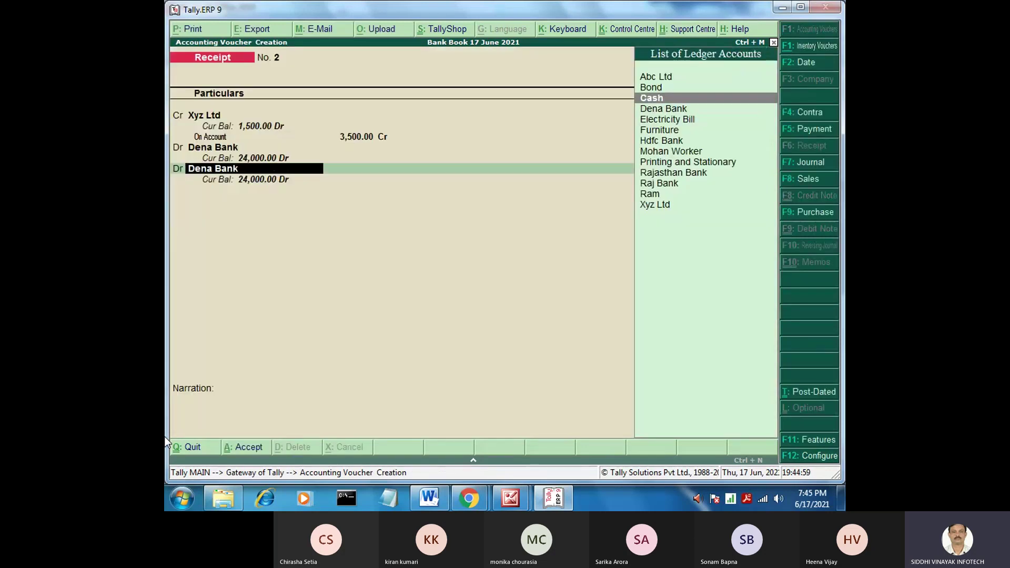
key("Return")
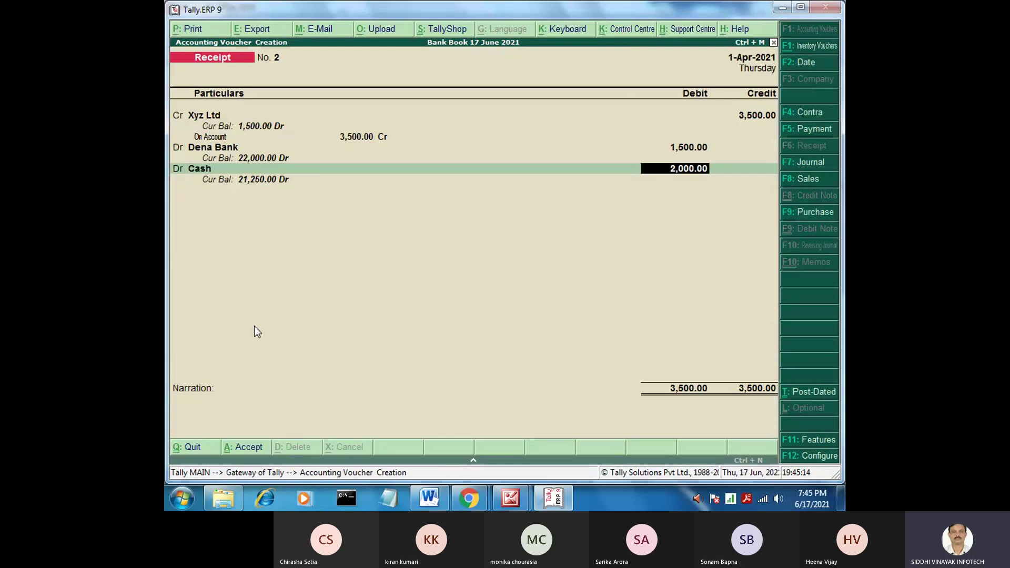
key("Return")
key("Return")
key("Return")
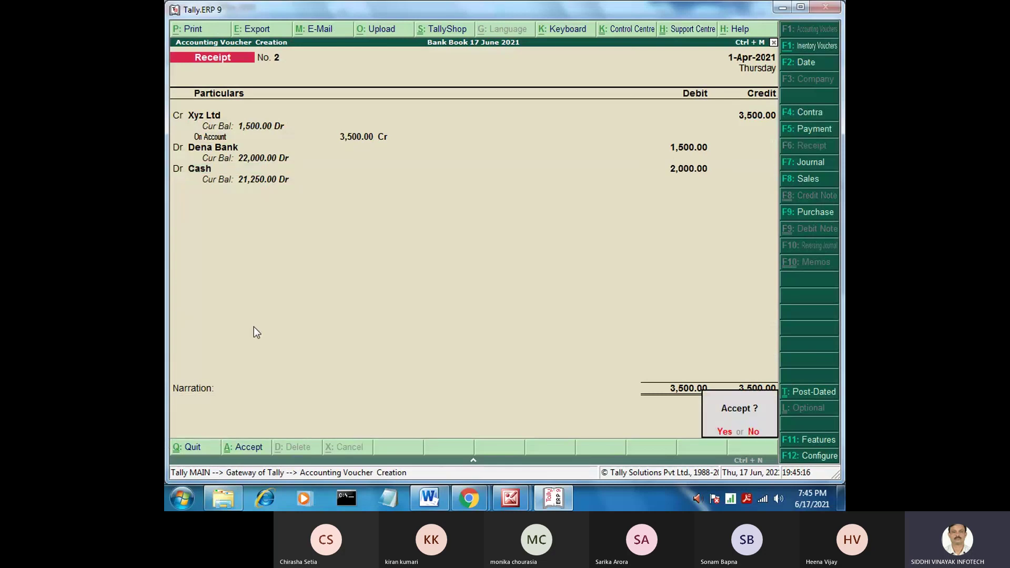
key("Return")
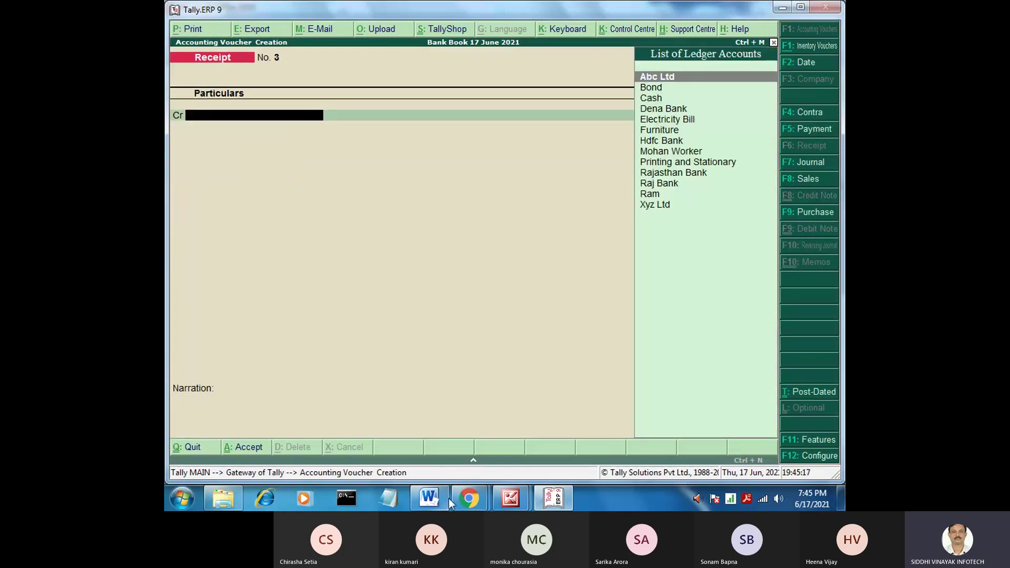
Check entry 15 in the 3 bank book image and credit Hdfc Bank with 50000 in a new Tally receipt voucher
mouse_move(507, 500)
left_click(455, 435)
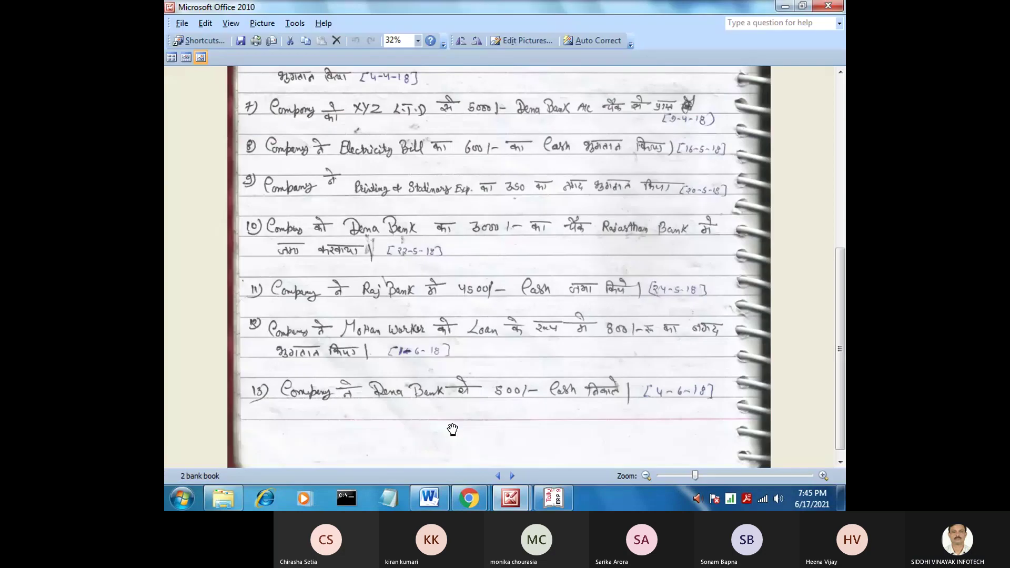
scroll(453, 429, "down", 1)
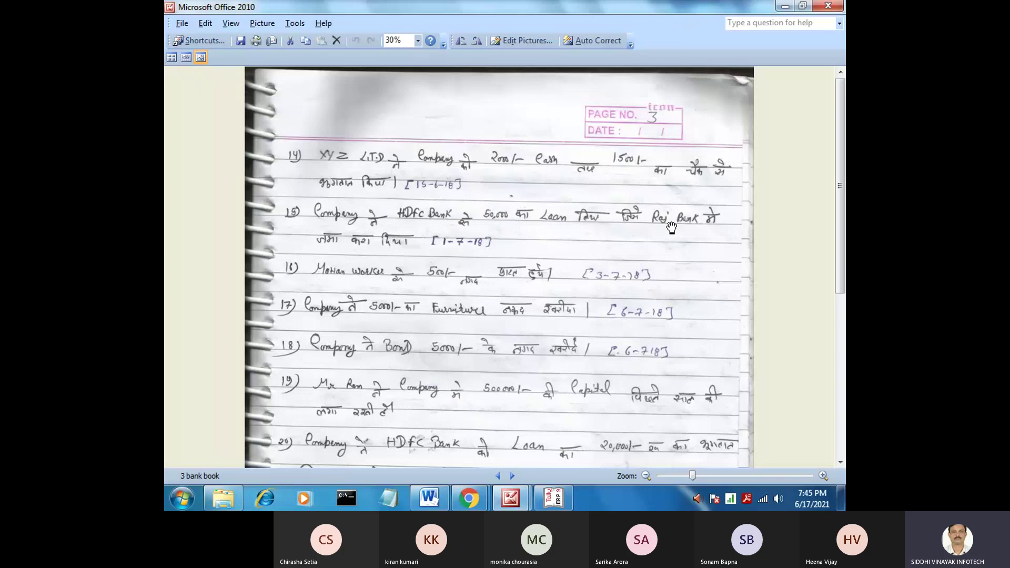
left_click(558, 501)
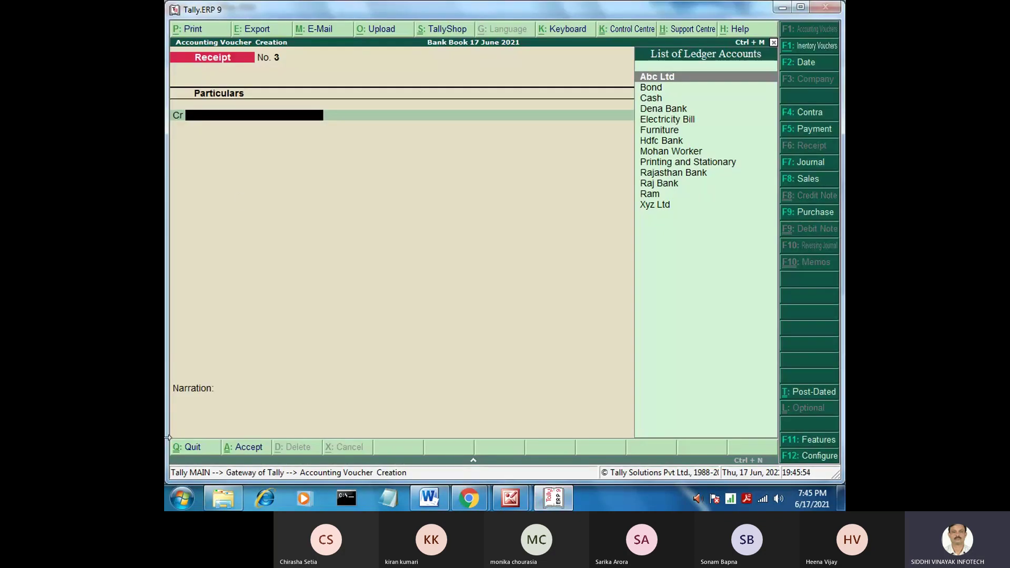
key("Down")
key("Down")
key("Down")
key("Down")
key("Down")
key("Down")
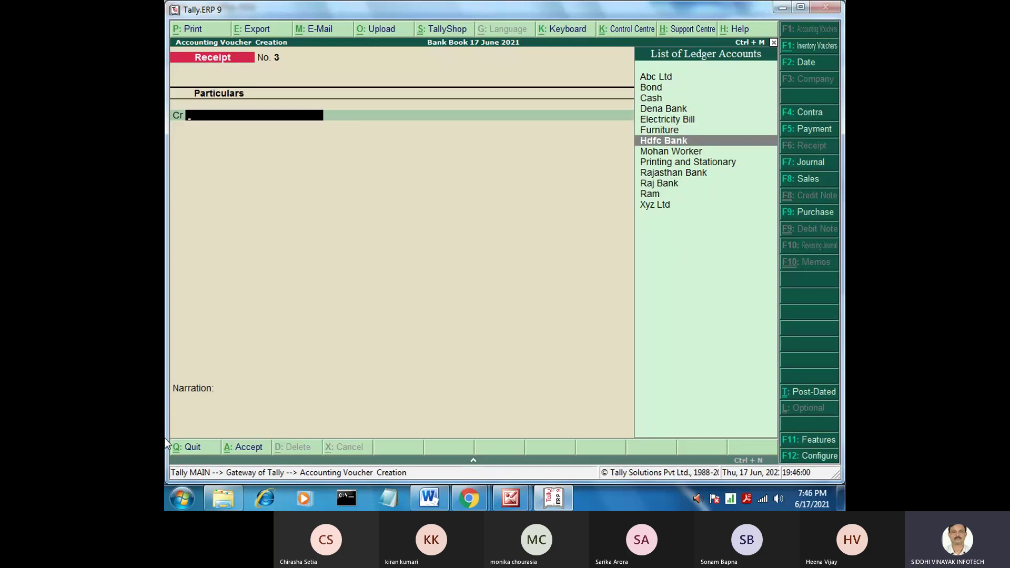
key("Return")
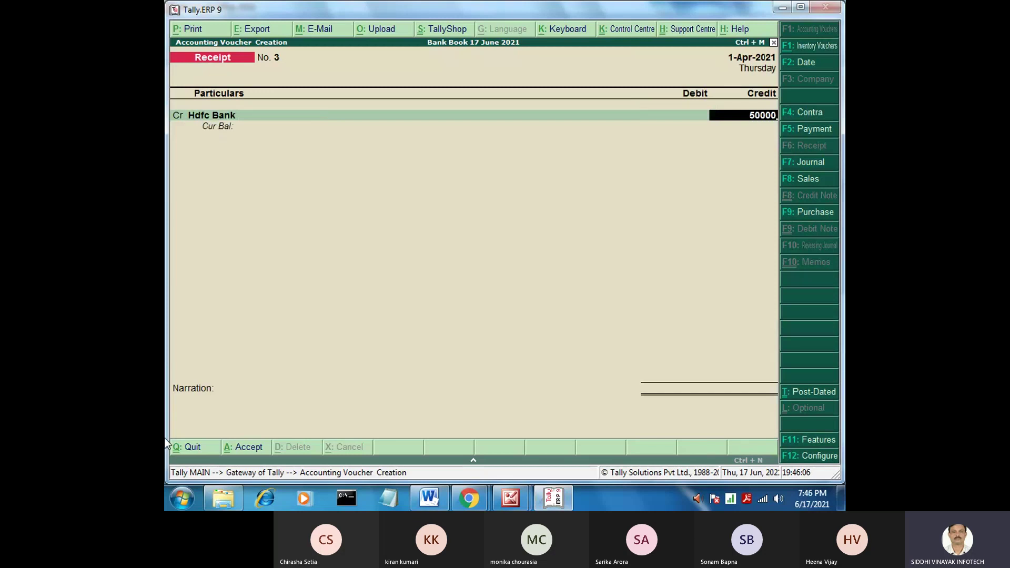
key("Return")
key("Return")
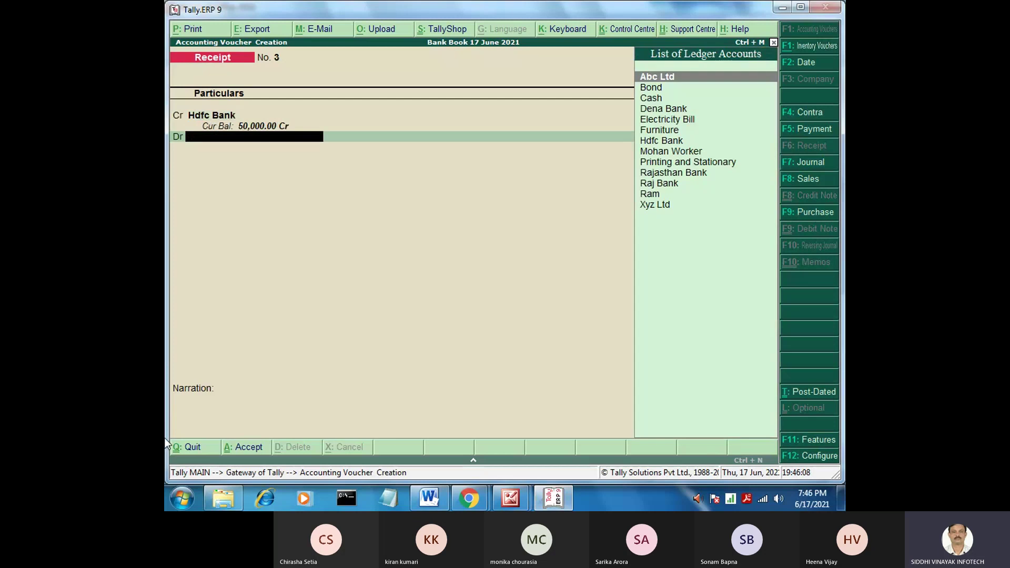
Recheck entry 15 in the 3 bank book image and choose Raj Bank as the receipt voucher's debit ledger
key("Down")
key("Down")
key("Down")
key("Down")
key("Down")
key("Down")
key("Down")
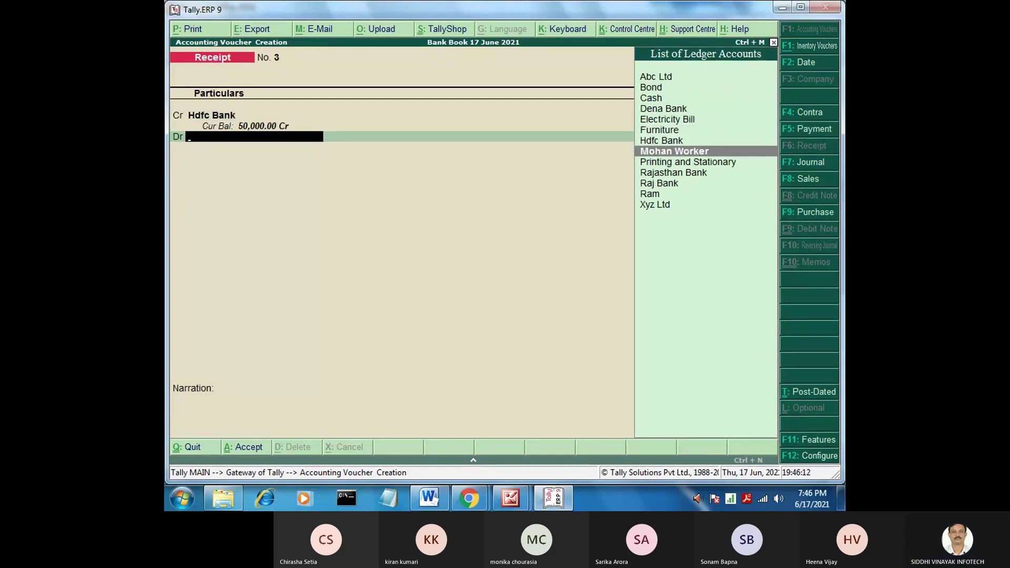
mouse_move(510, 499)
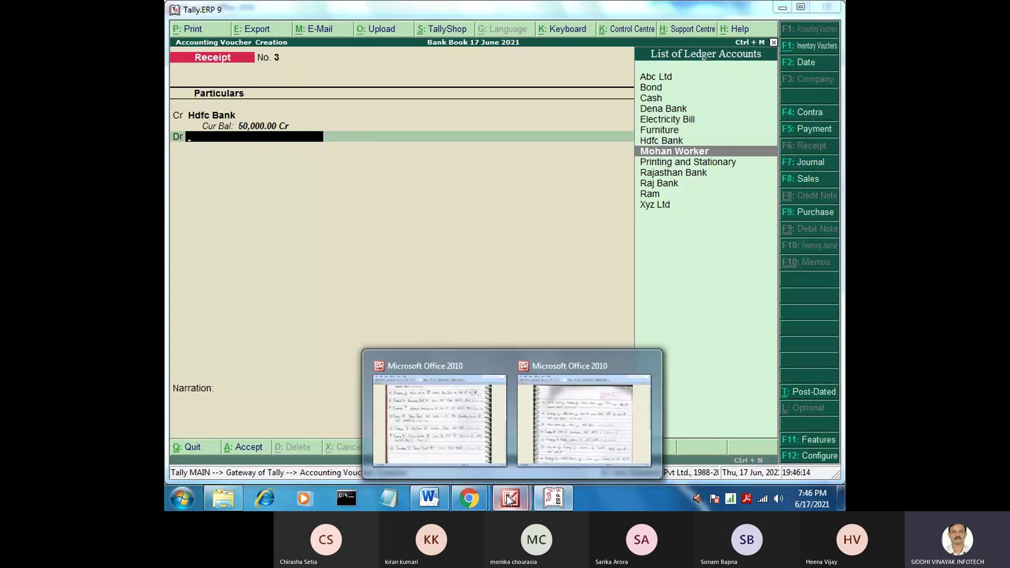
left_click(554, 413)
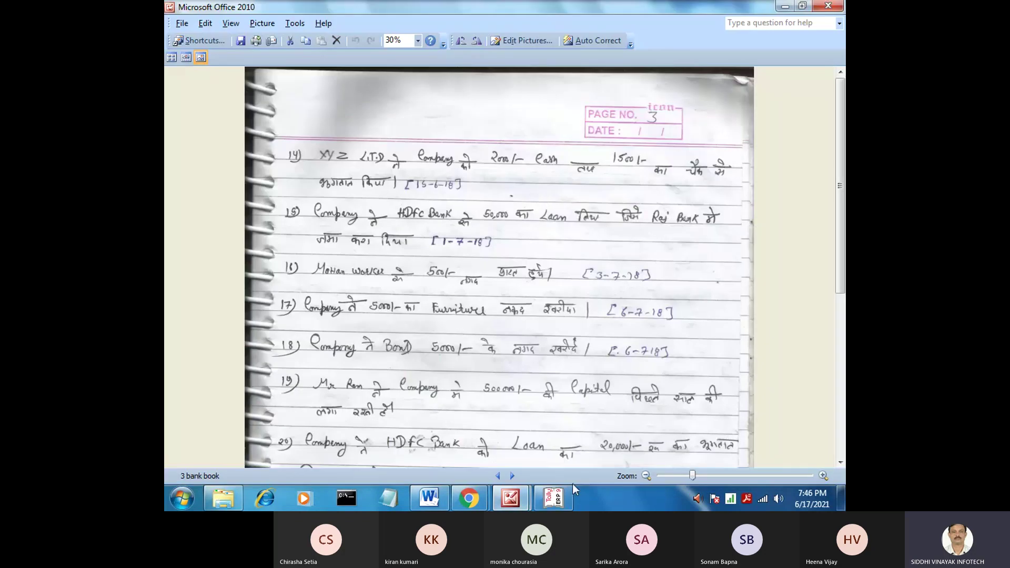
left_click(554, 498)
key("Down")
key("Down")
key("Down")
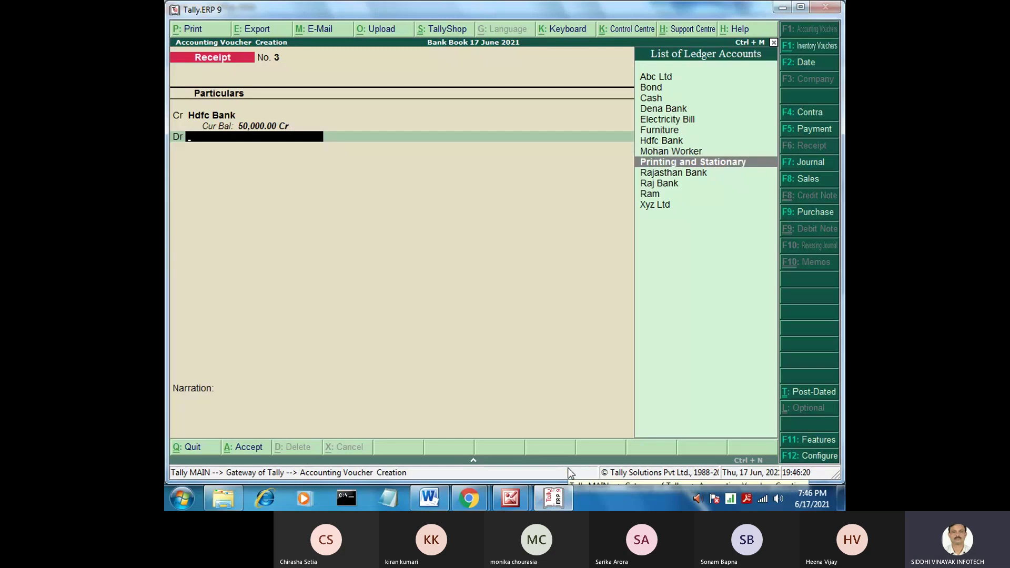
key("Return")
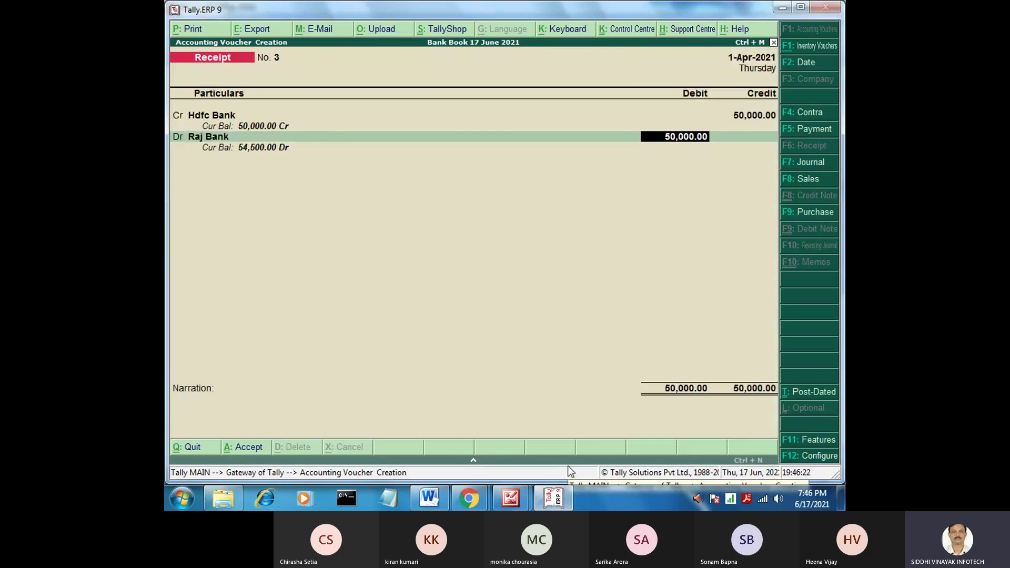
Debit Raj Bank with 50,000 as Cheque/DD, leaving the instrument number, bank and branch blank, and save the receipt voucher without a narration
key("Return")
key("Return")
key("Return")
key("Return")
key("Return")
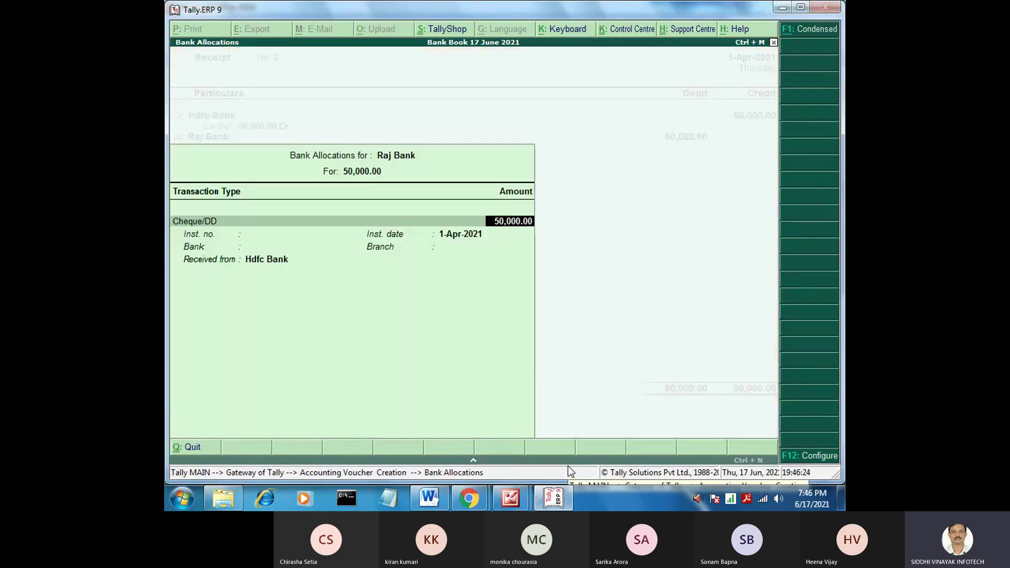
key("Return")
key("Return")
key("Return")
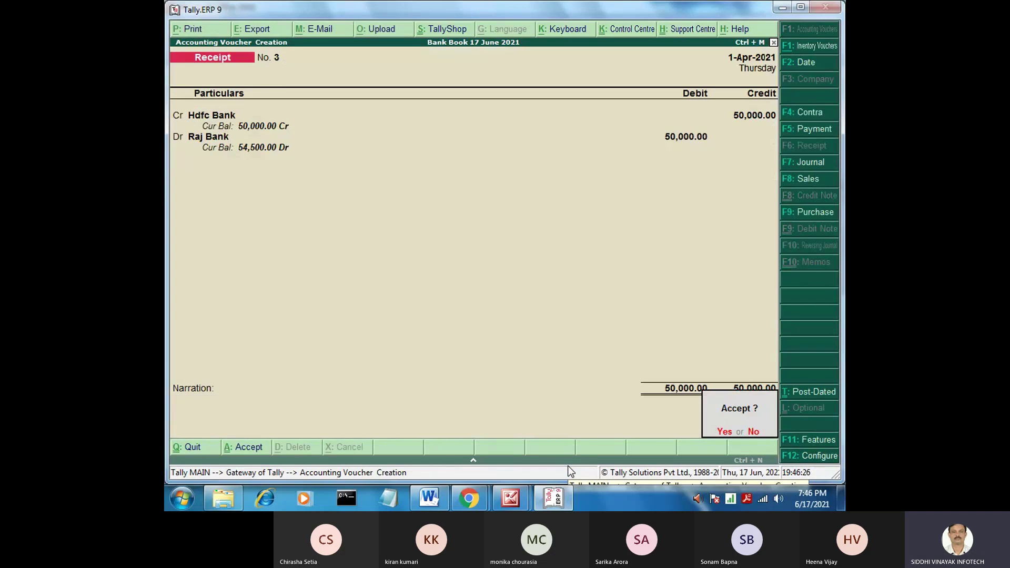
key("Return")
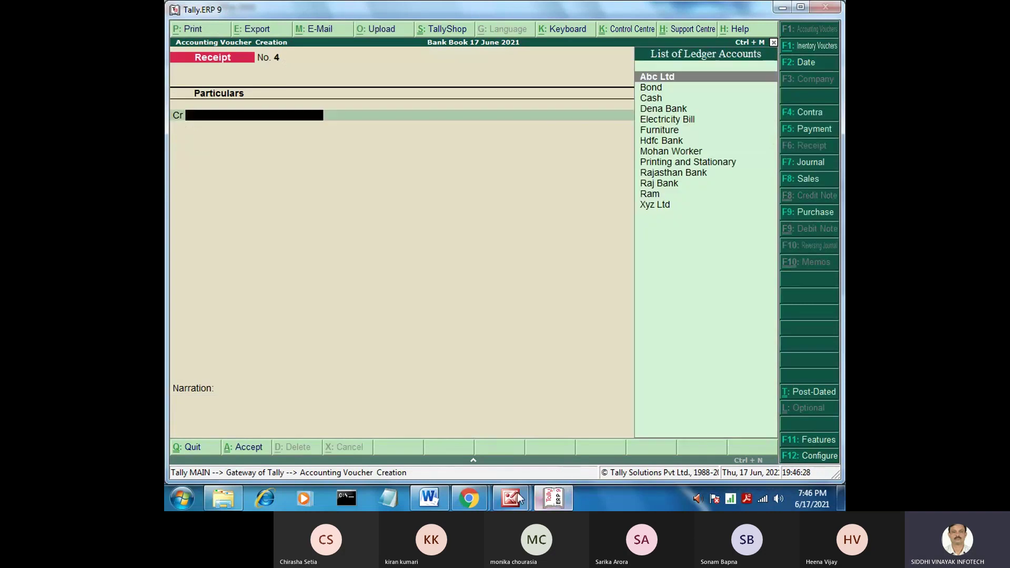
Check entry 16 in the 3 bank book image and credit the worker's ledger with 500 in a new Tally receipt voucher
mouse_move(509, 498)
left_click(482, 440)
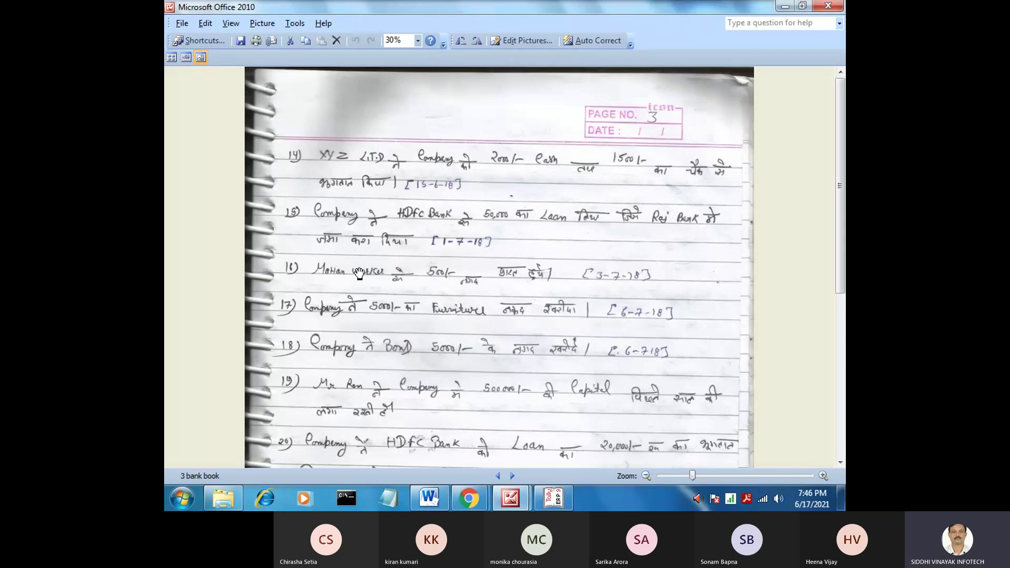
left_click(549, 496)
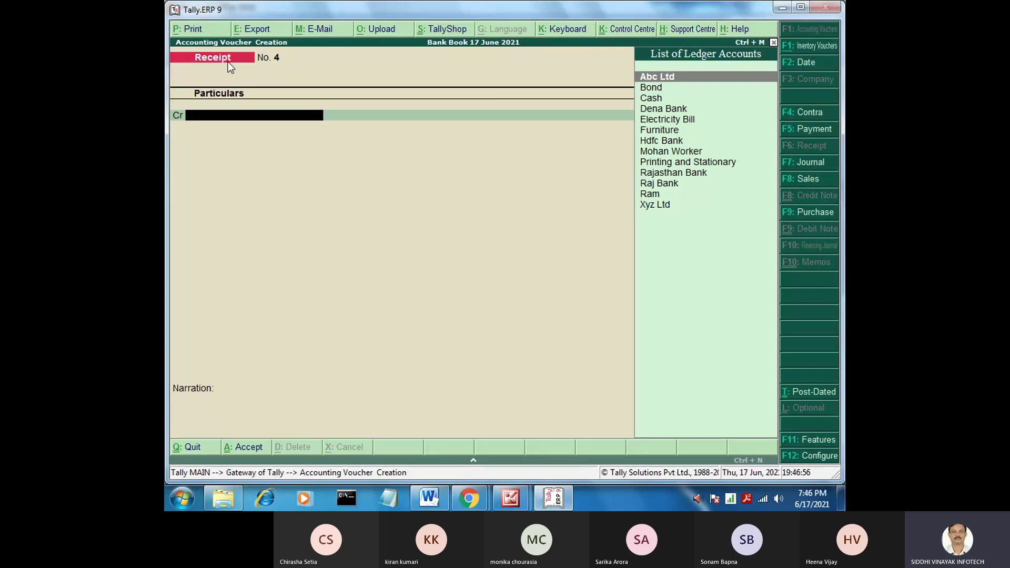
key("Down")
key("Down")
key("Down")
key("Down")
key("Down")
key("Down")
key("Down")
key("Down")
key("Down")
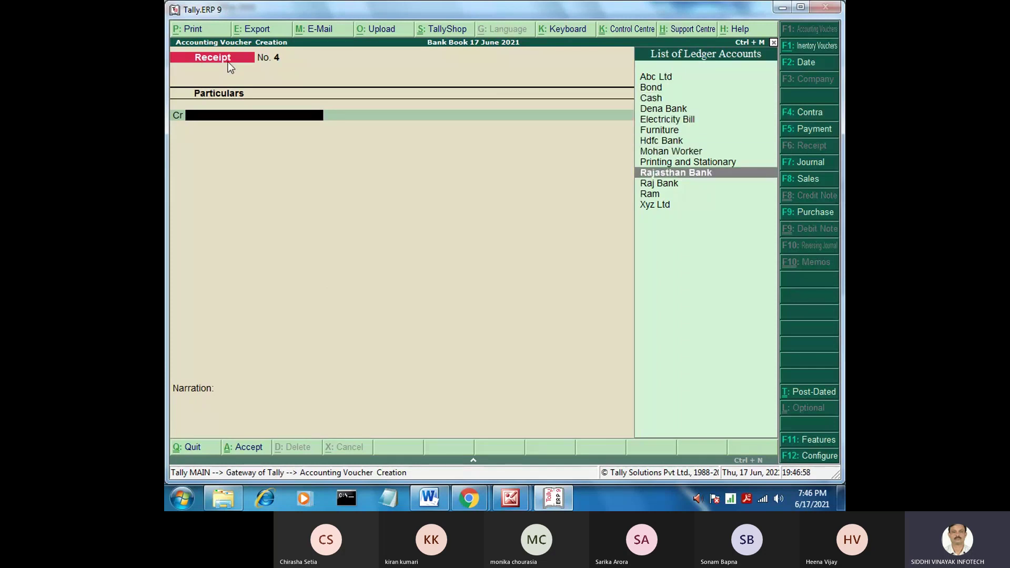
key("Up")
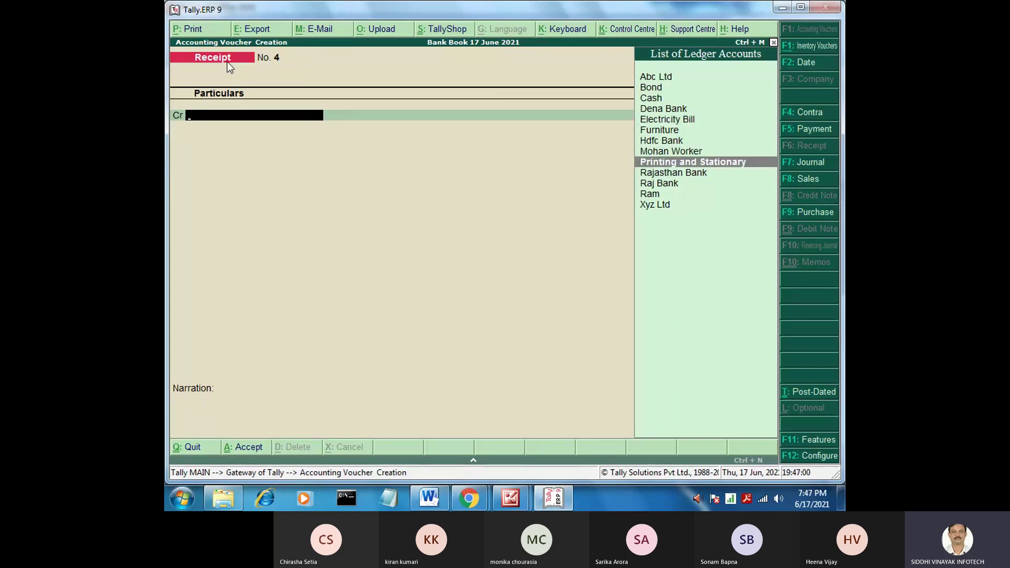
key("Up")
key("Return")
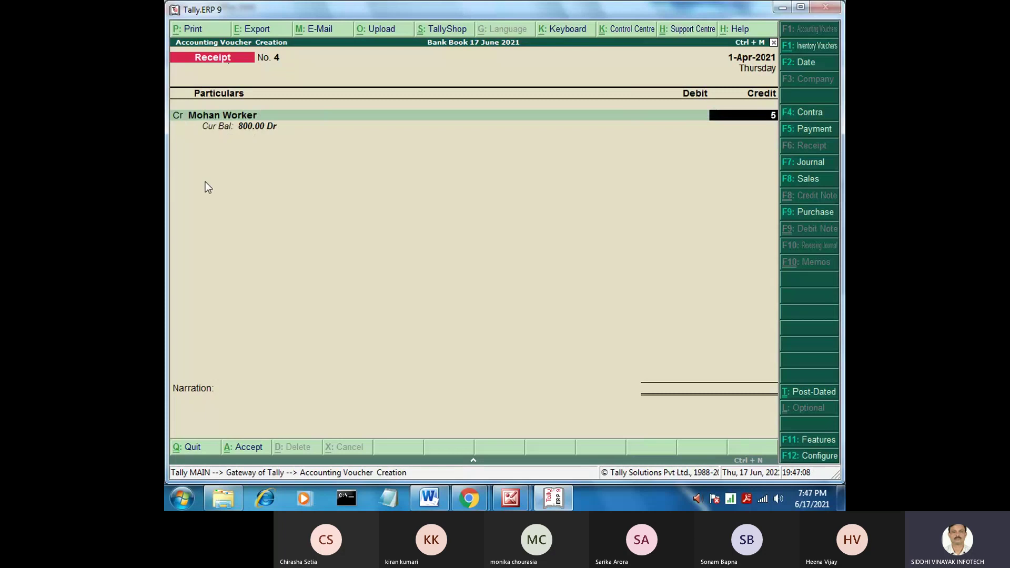
key("Return")
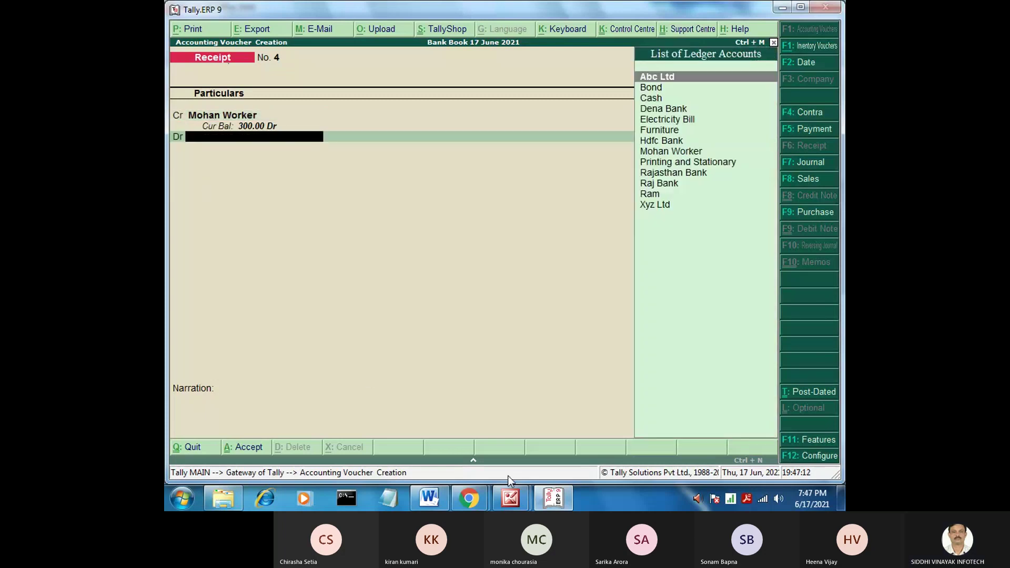
Recheck entry 16 in the 3 bank book image, then debit Cash with 500 in Tally and save the receipt voucher without a narration
mouse_move(510, 498)
left_click(613, 433)
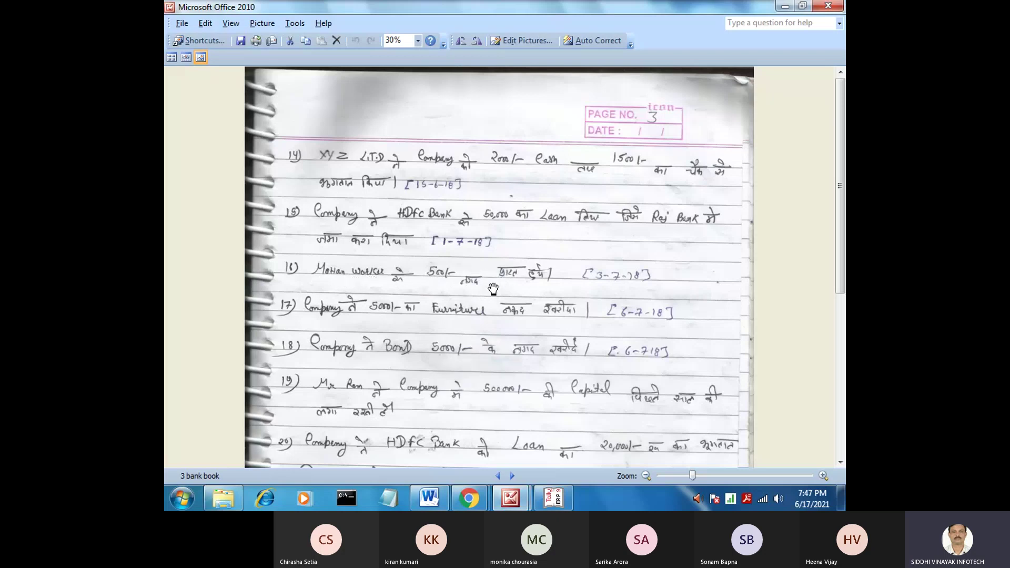
left_click(553, 498)
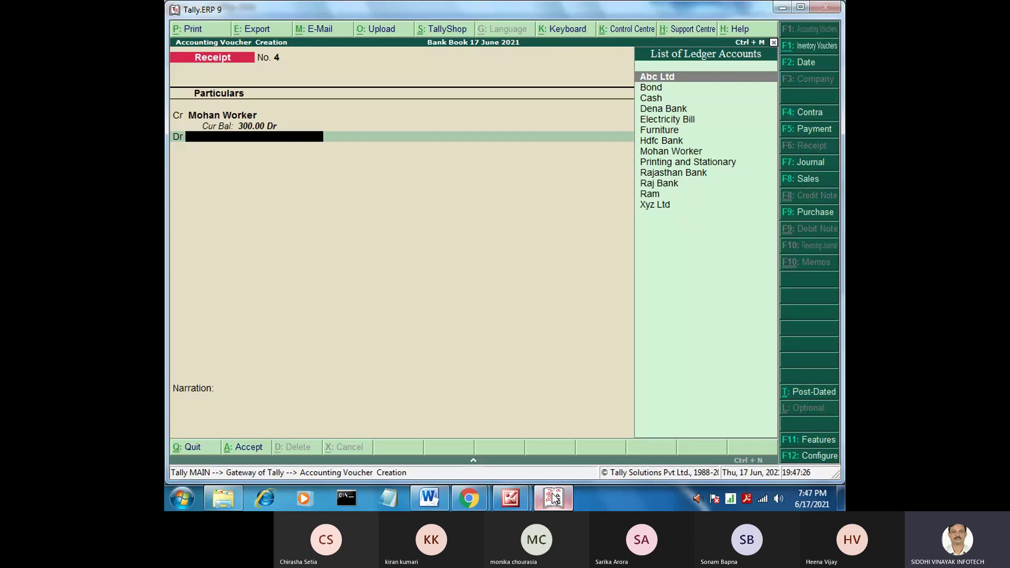
key("Down")
key("Down")
key("Return")
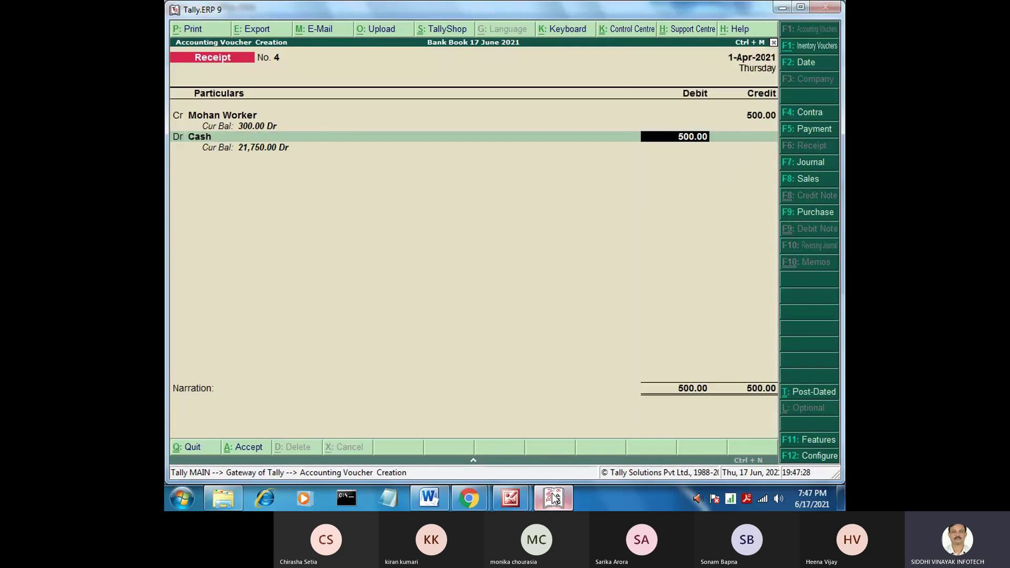
key("Return")
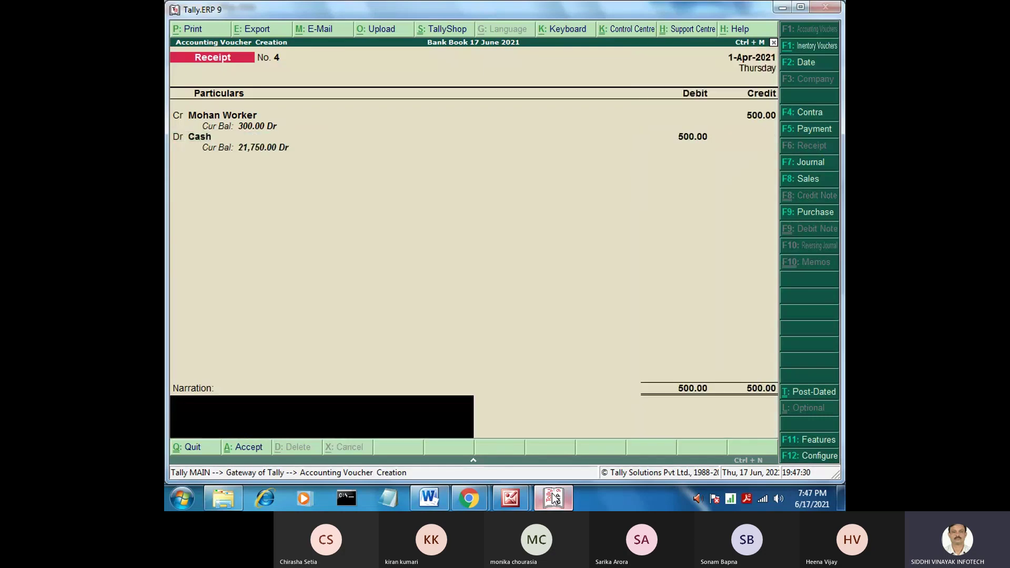
key("Return")
key("Return")
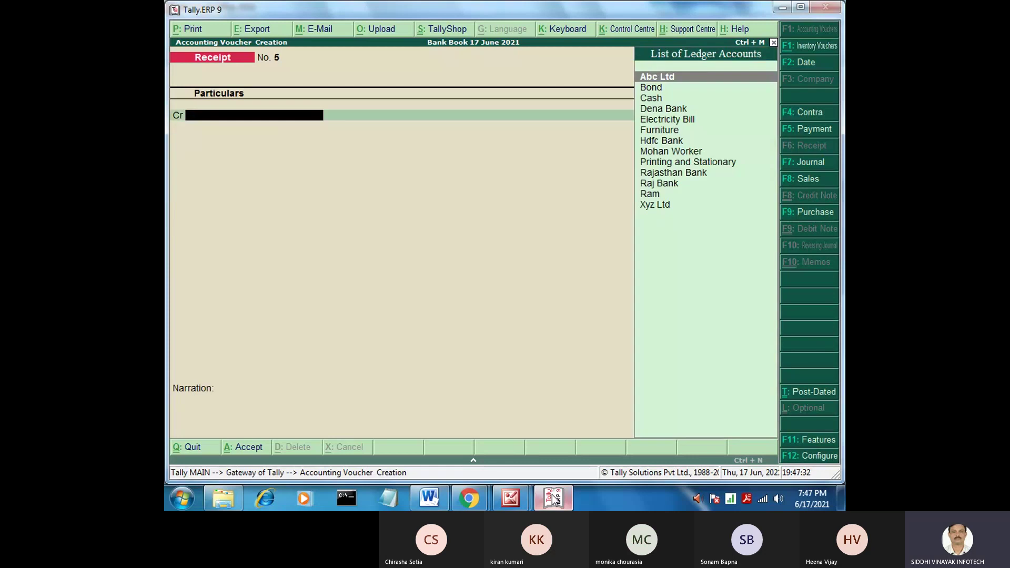
Check entry 17 in the 3 bank book image and debit Furniture with 5000 in a new Tally payment voucher
mouse_move(510, 498)
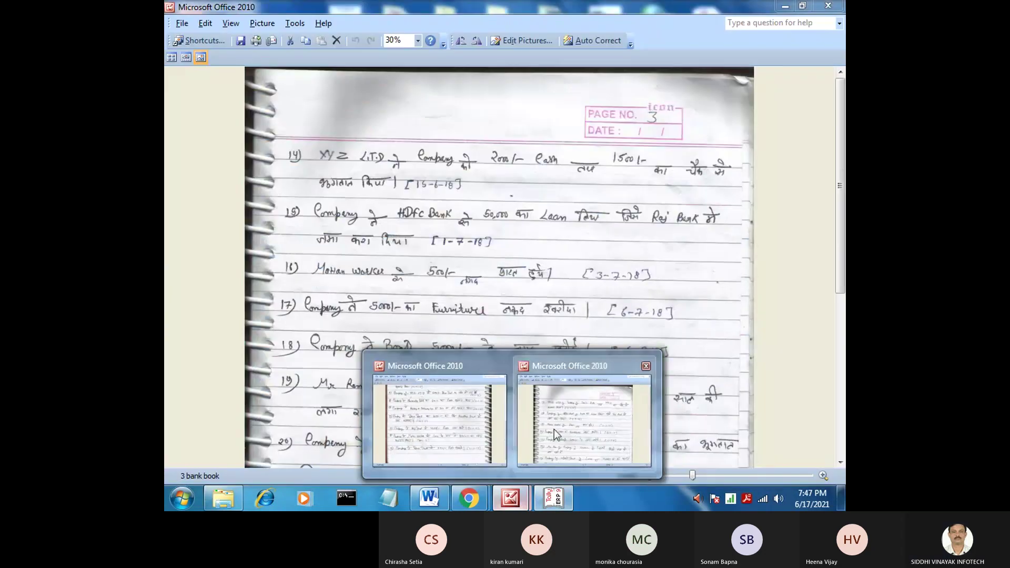
left_click(554, 429)
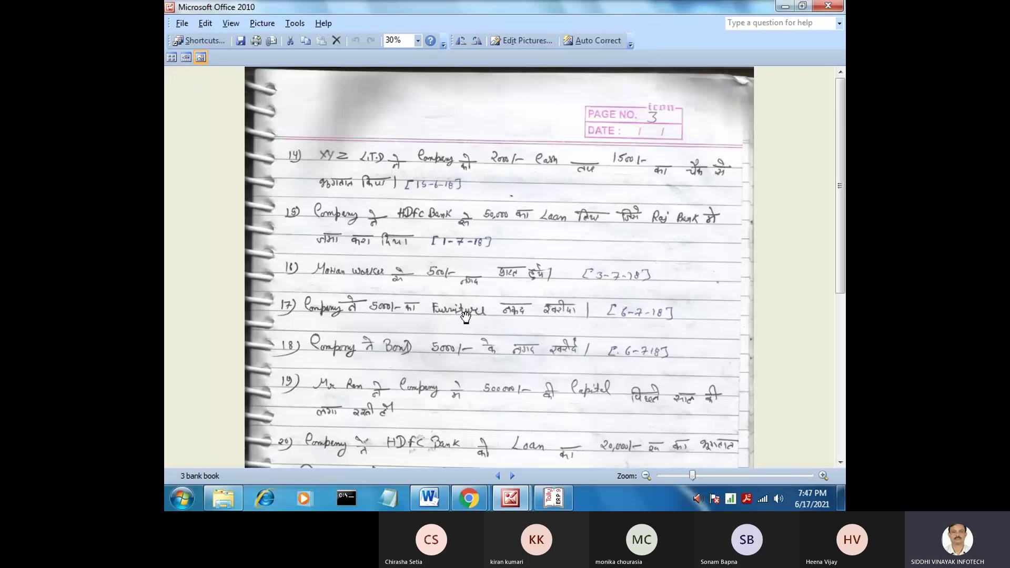
left_click(549, 497)
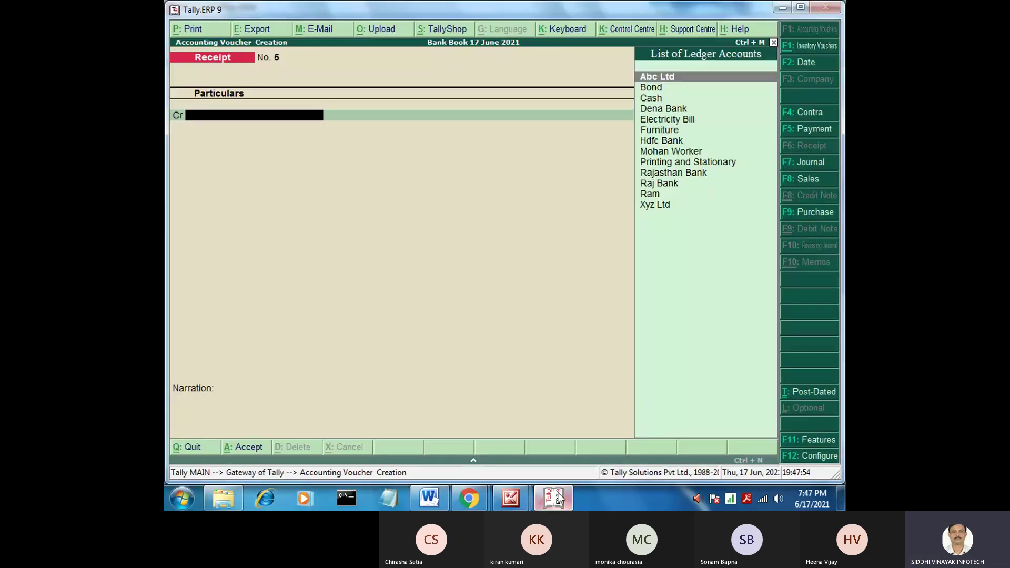
left_click(815, 129)
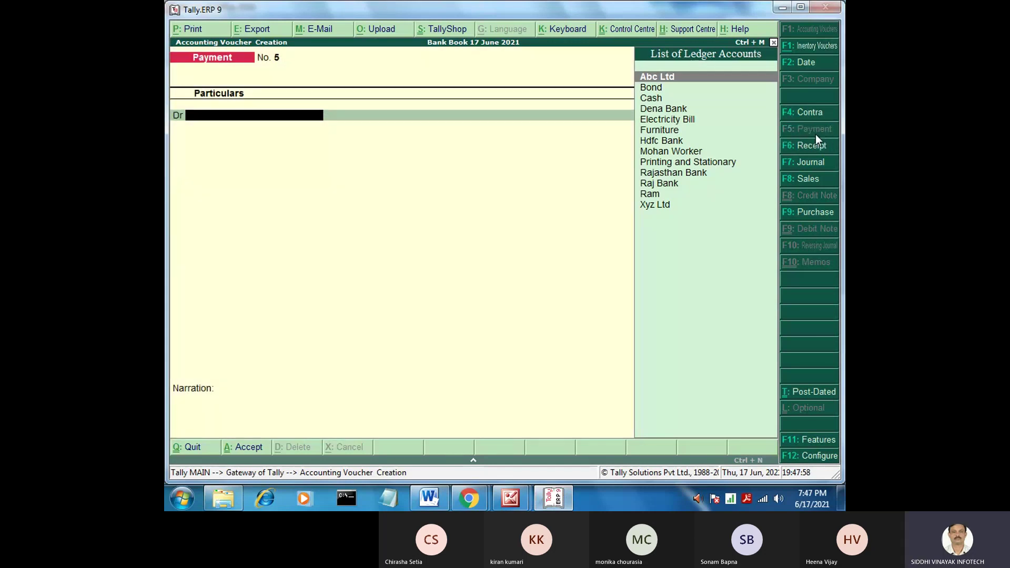
key("Down")
key("Down")
key("Down")
key("Down")
key("Down")
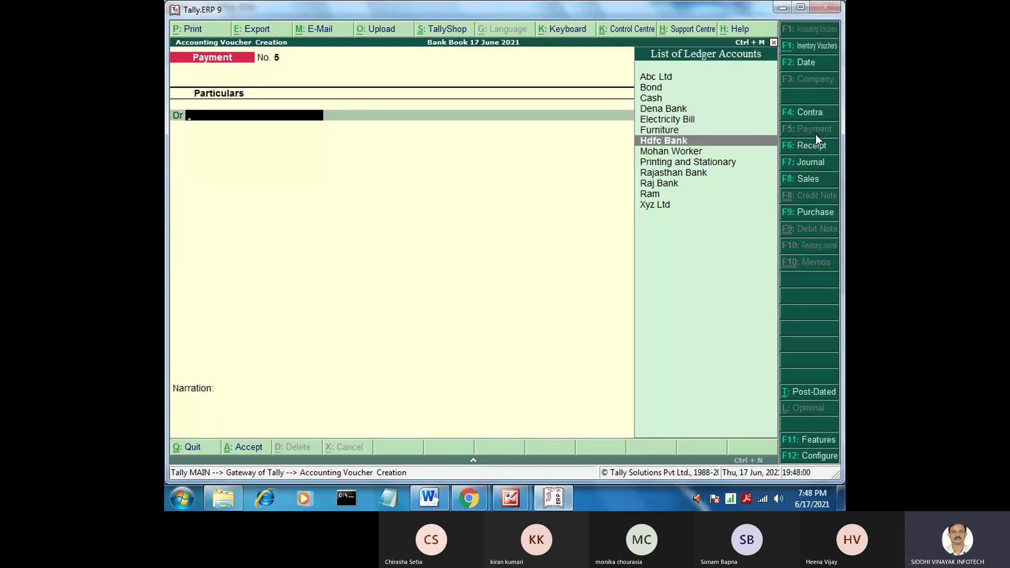
key("Return")
type("5000")
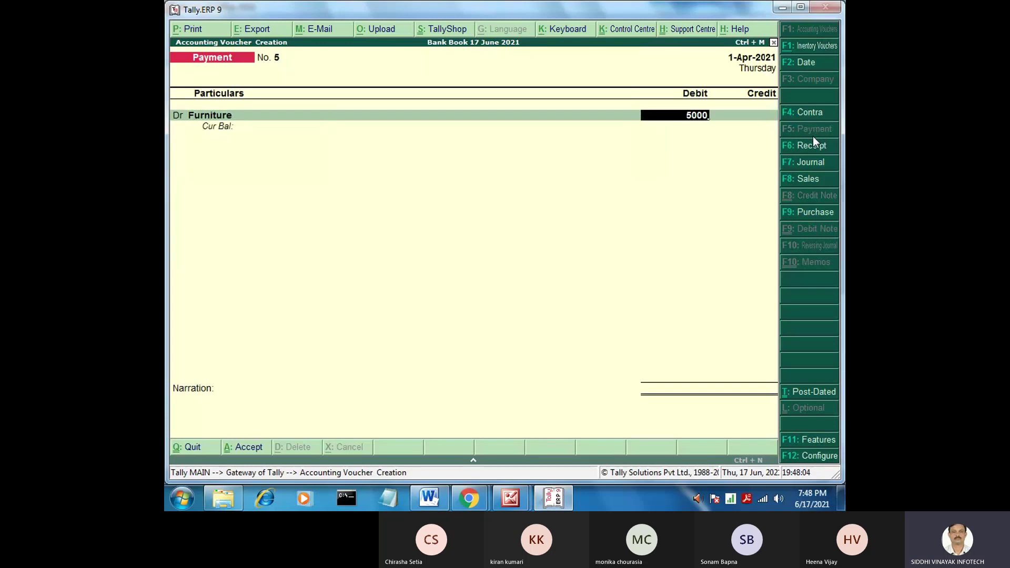
key("Return")
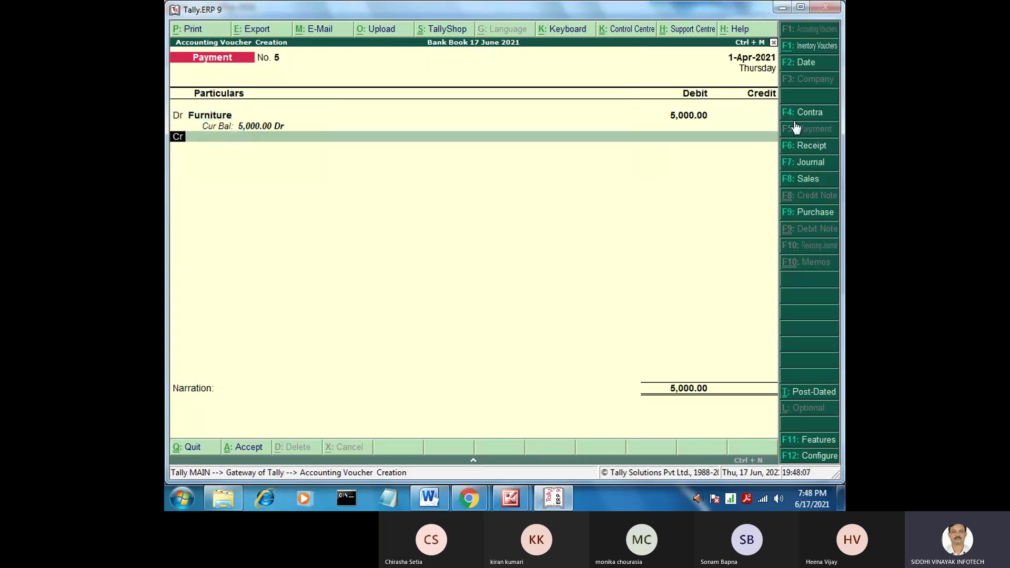
Credit Cash with 5,000 for the furniture purchase and save the payment voucher without a narration
key("Down")
key("Down")
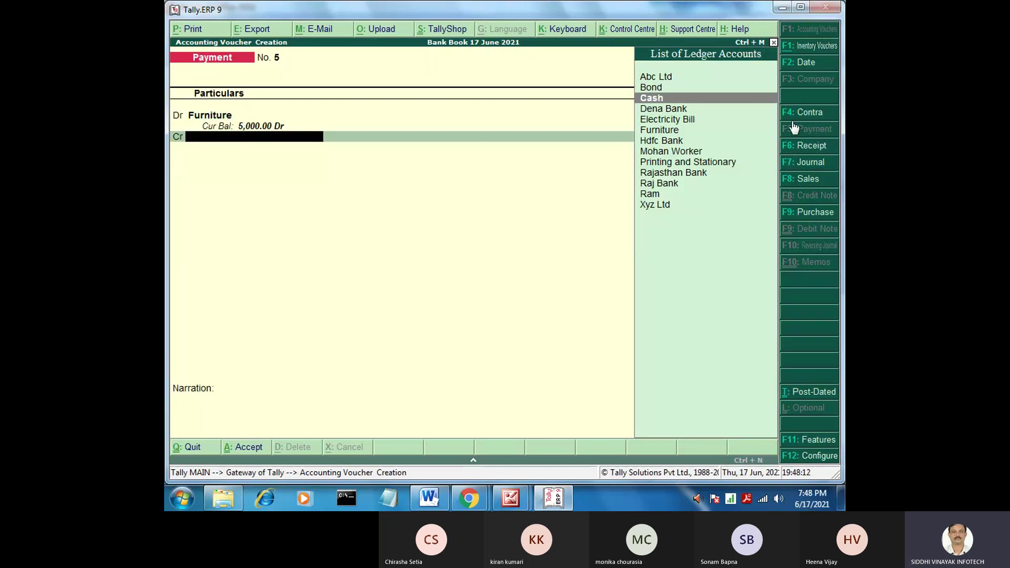
key("Return")
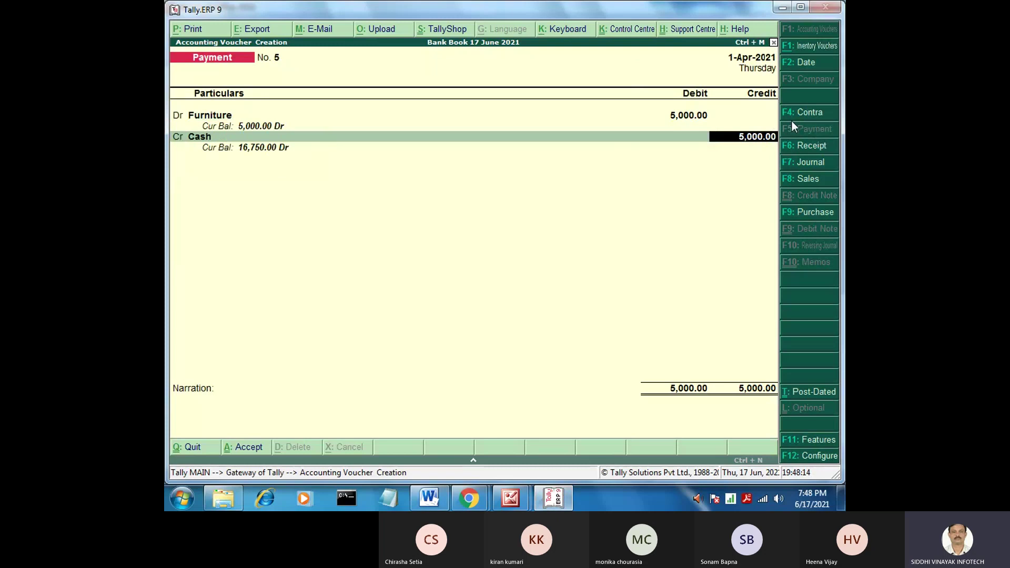
key("Return")
key("Return")
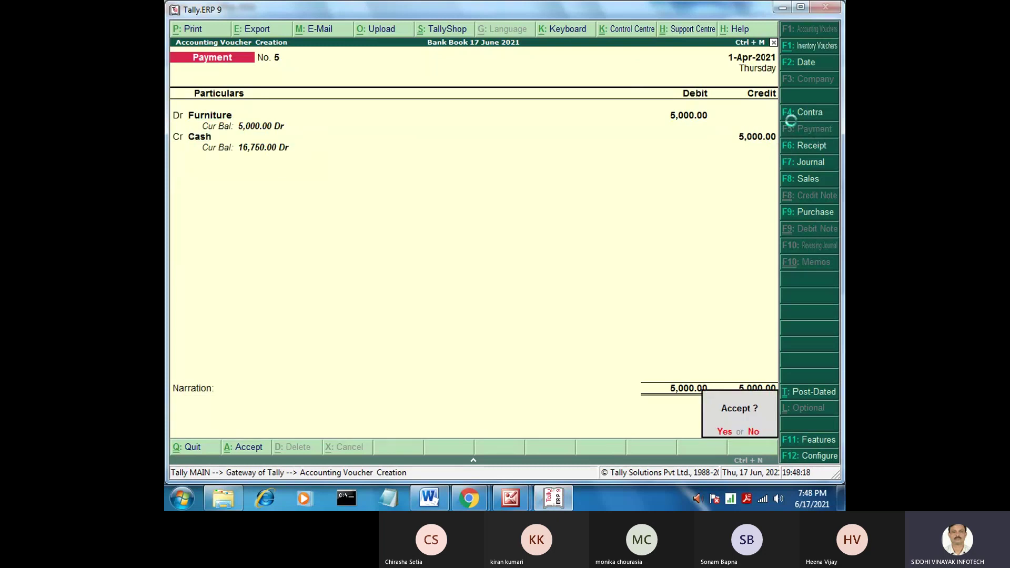
key("Return")
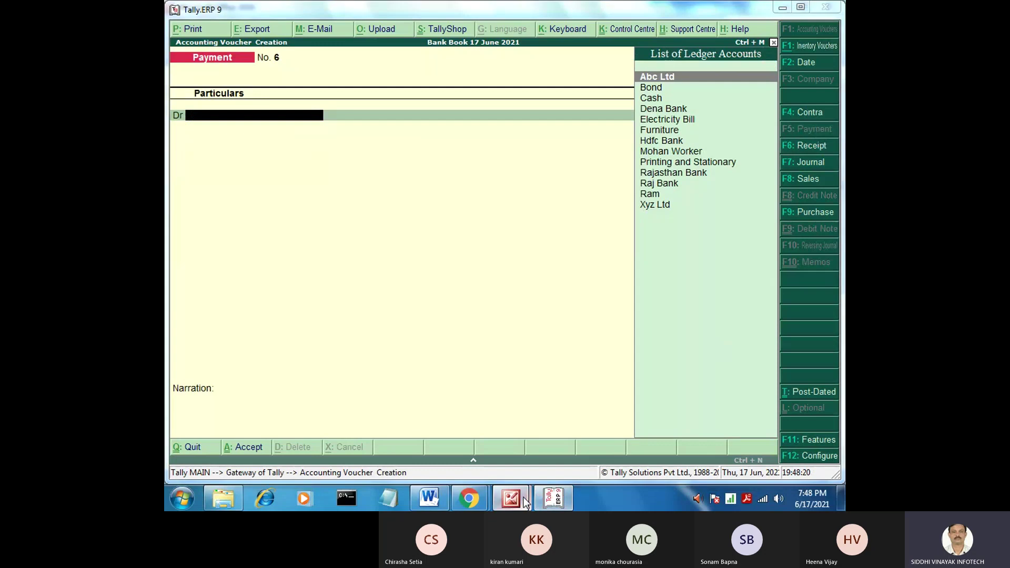
Check entry 18 in the 3 bank book image and debit Bond with 5000 in a new Tally payment voucher
mouse_move(511, 498)
left_click(555, 427)
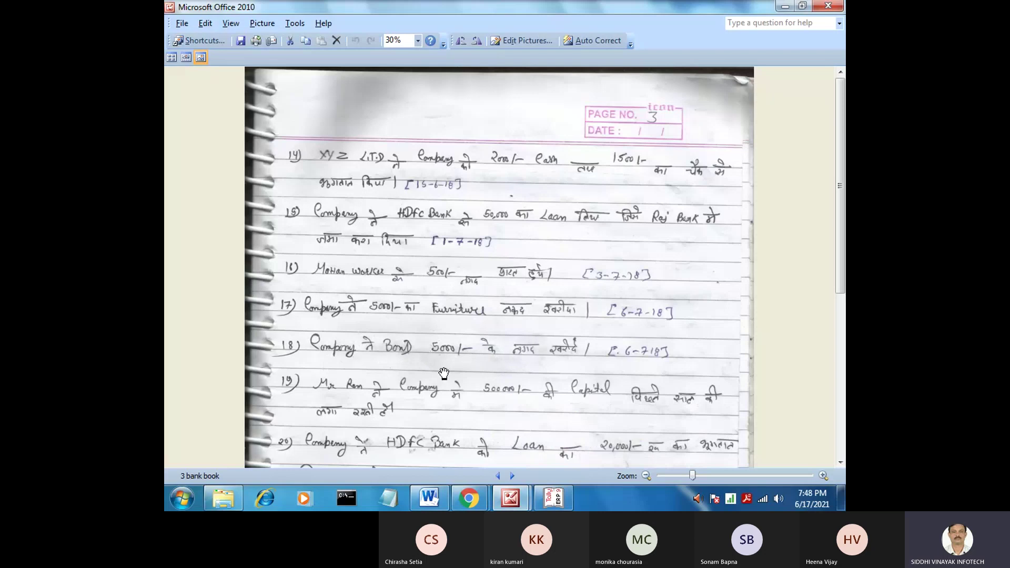
left_click(547, 498)
key("Down")
key("Down")
key("Down")
key("Down")
key("Down")
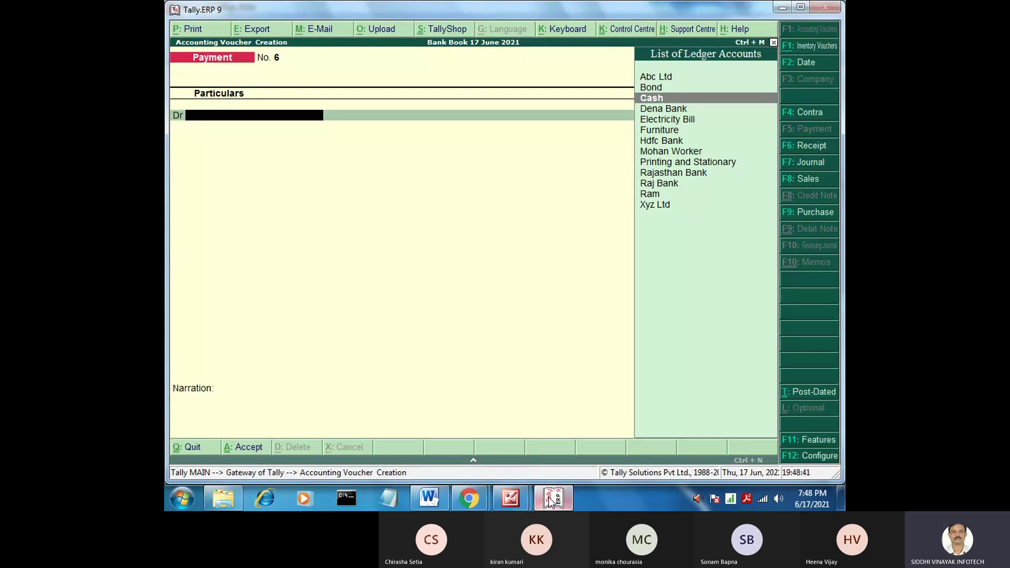
key("Up")
key("Up")
key("Up")
key("Up")
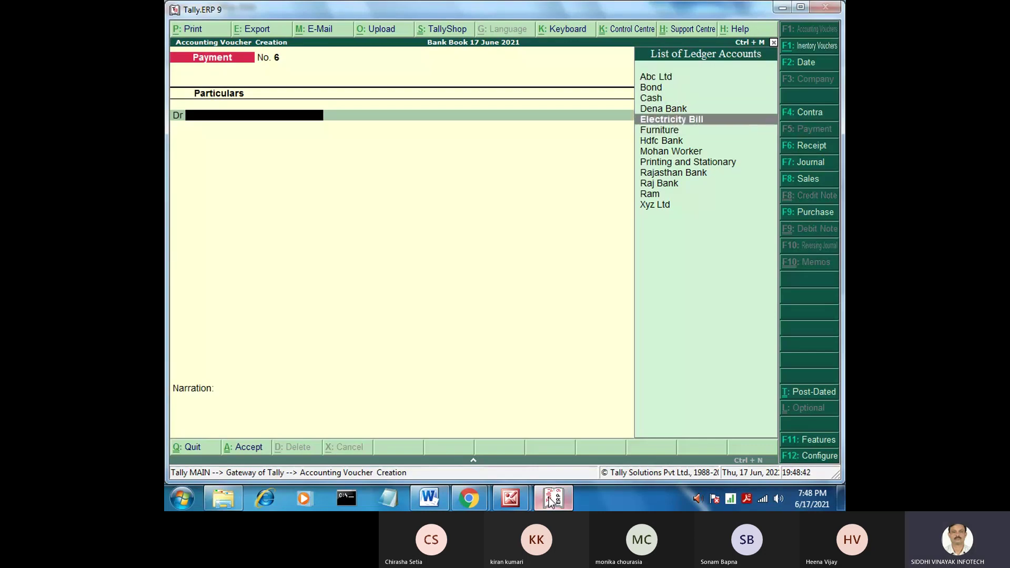
key("Return")
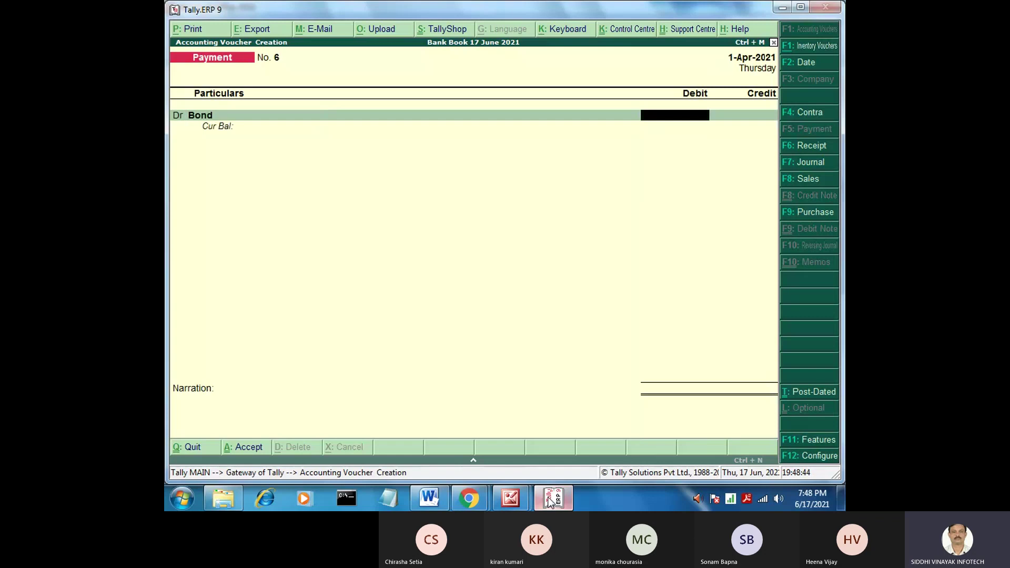
type("5000")
key("Return")
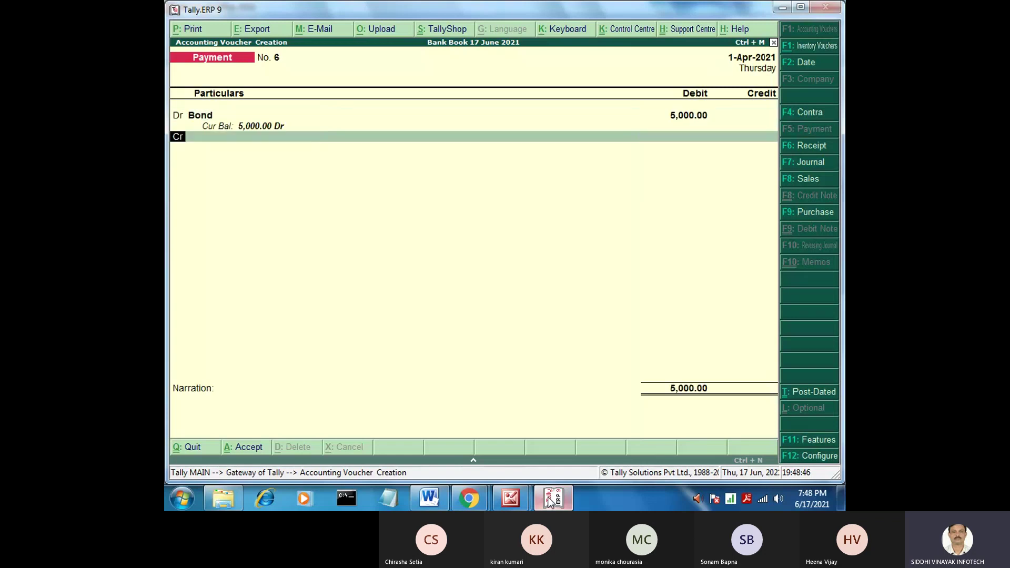
Credit Cash with 5,000 for the bond purchase and save the payment voucher without a narration
key("Down")
key("Down")
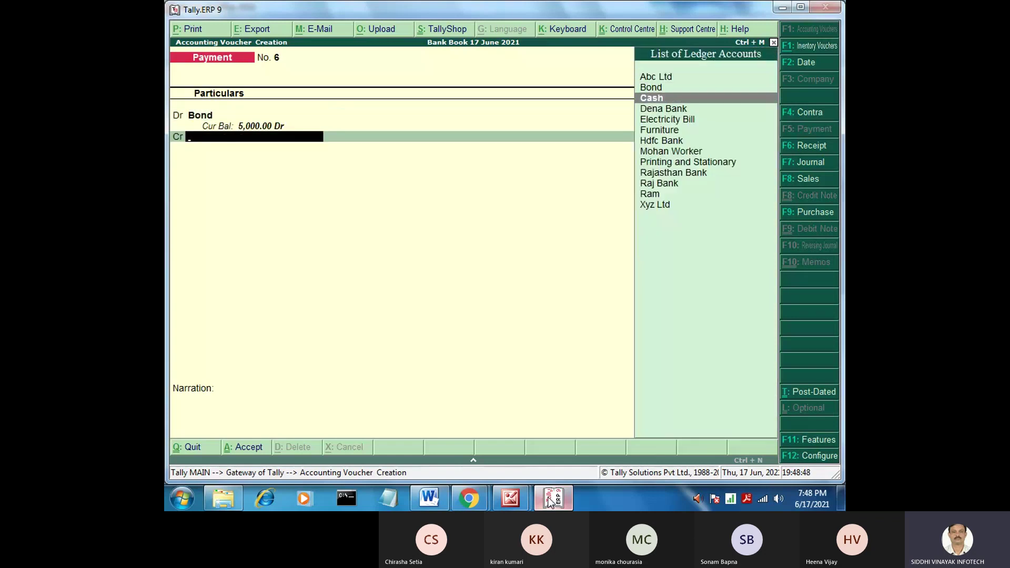
key("Return")
key("Return")
key("Return")
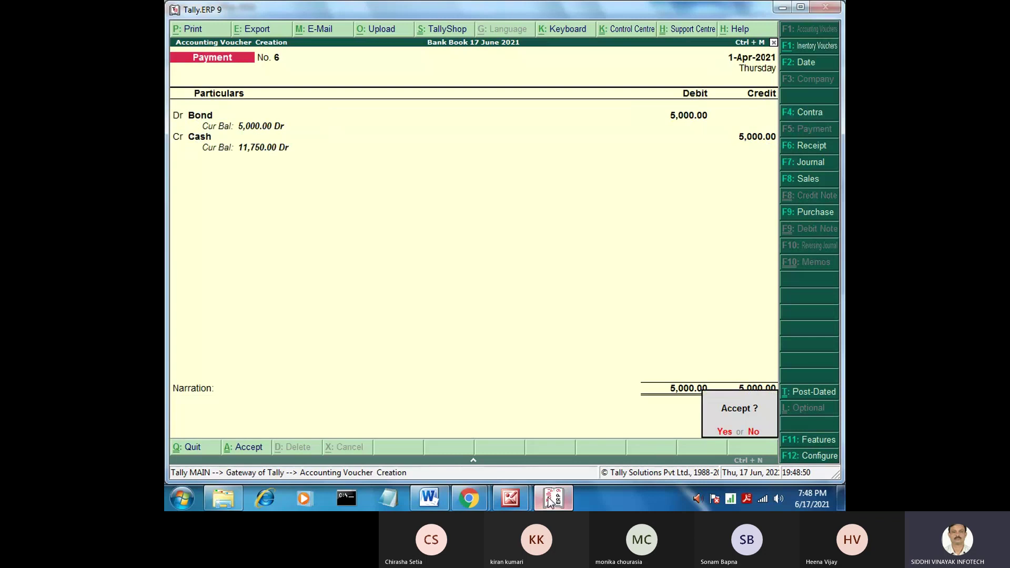
key("Return")
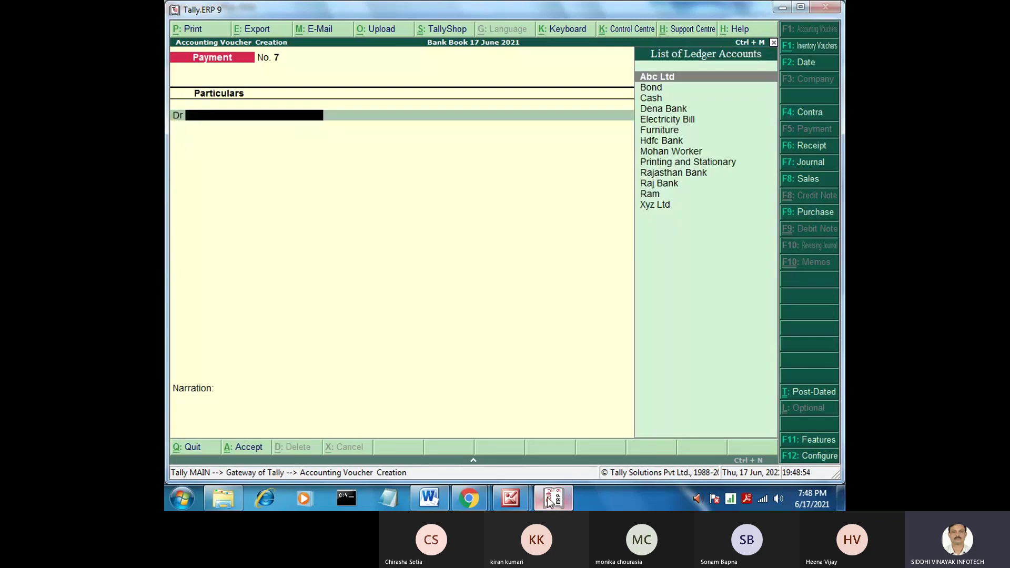
Check entries 19 and 20 in the 3 bank book image and debit Hdfc Bank with 20,000 in a new Tally payment voucher
mouse_move(524, 498)
left_click(537, 440)
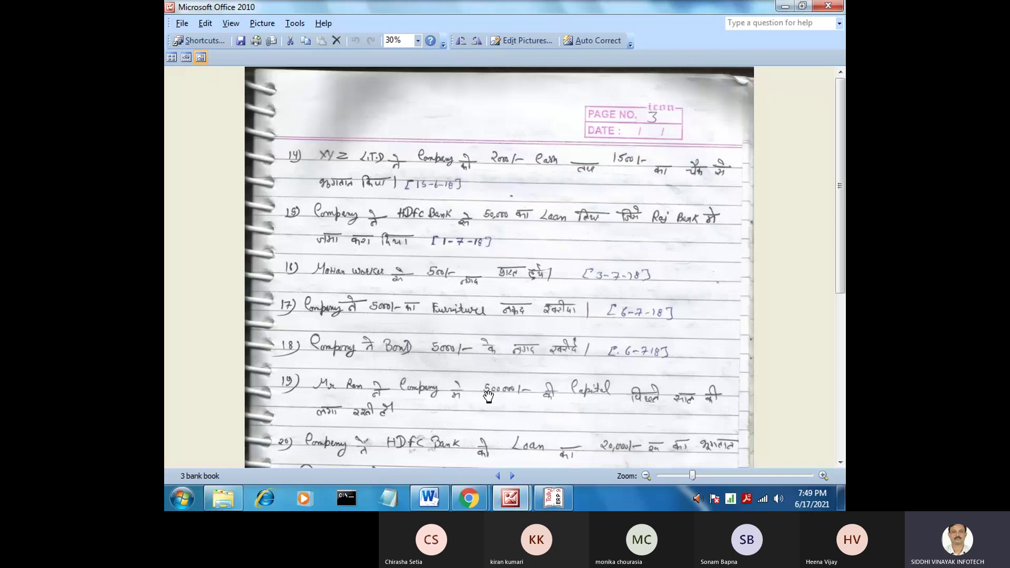
left_click_drag(840, 238, 838, 302)
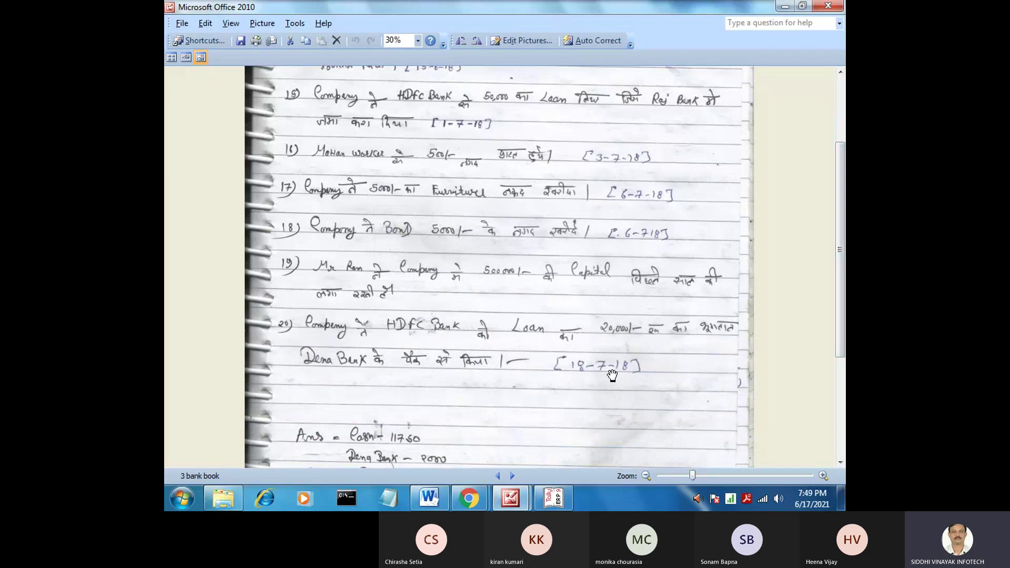
left_click(555, 497)
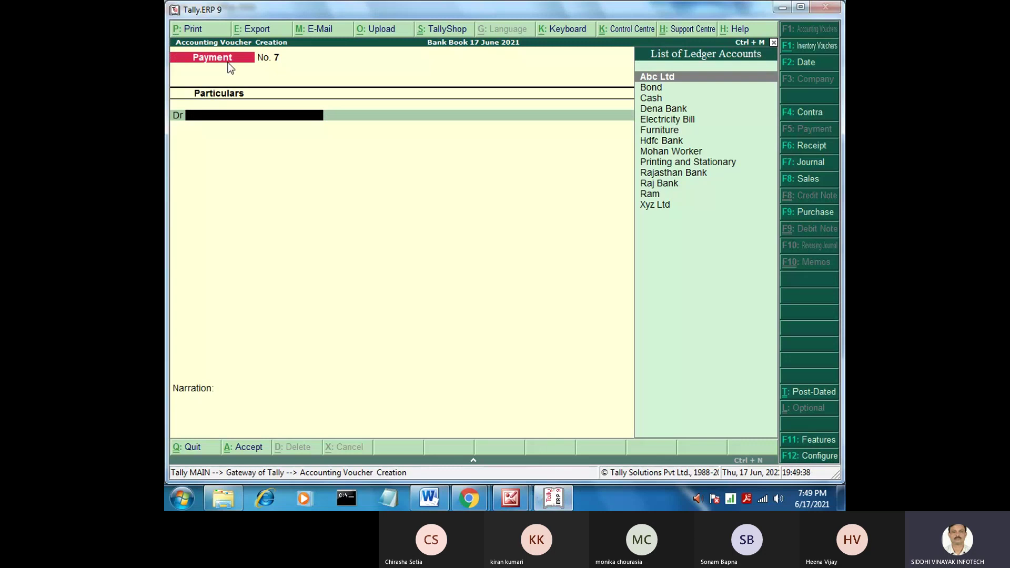
key("Down")
key("Down")
key("Down")
key("Down")
key("Down")
key("Down")
key("Up")
key("Up")
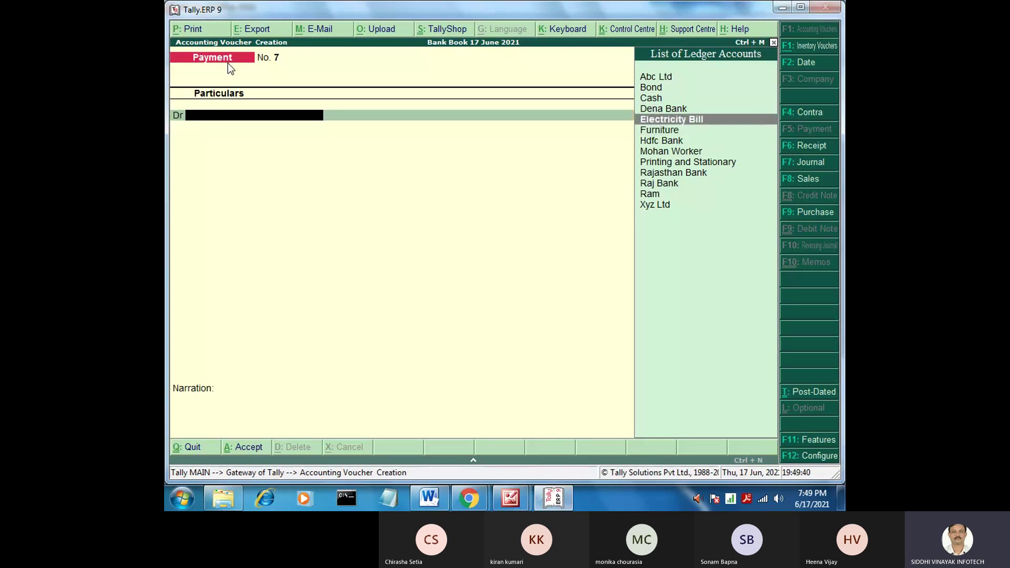
key("Down")
key("Down")
key("Return")
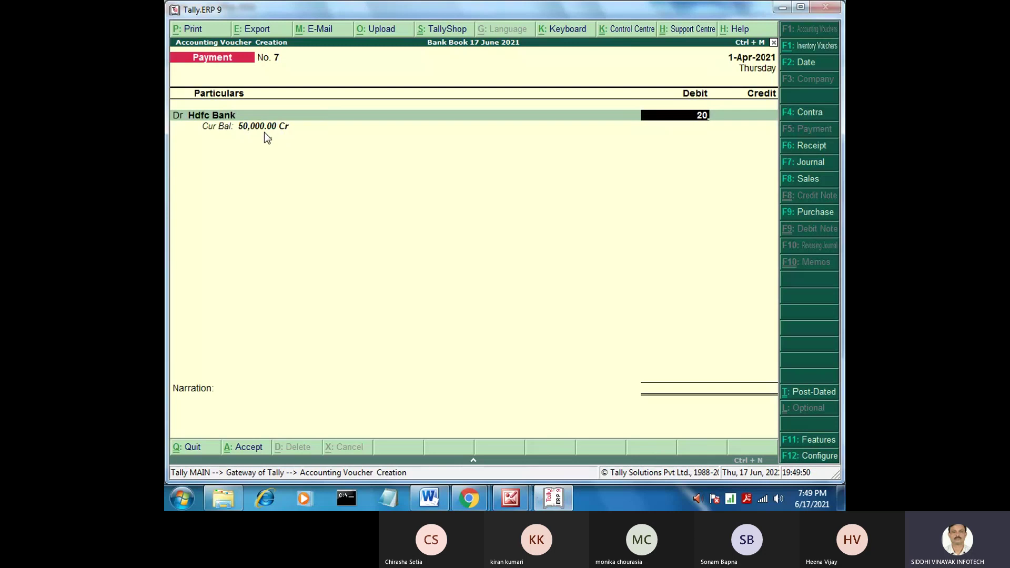
key("Return")
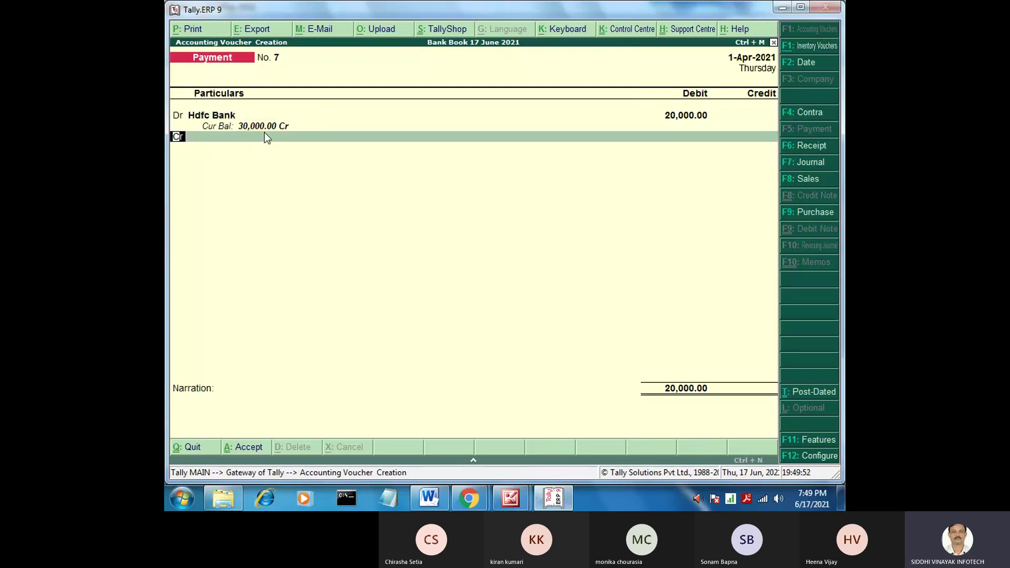
Credit Dena Bank with 20,000, recheck entry 20 in the 3 bank book image, and save the payment voucher without a narration
key("Return")
key("Down")
key("Down")
key("Down")
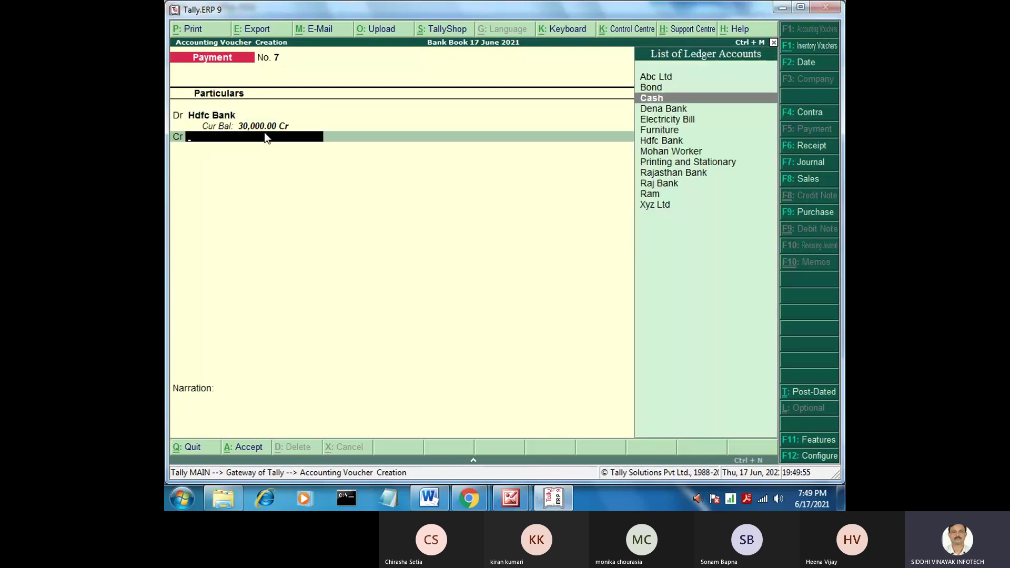
key("Return")
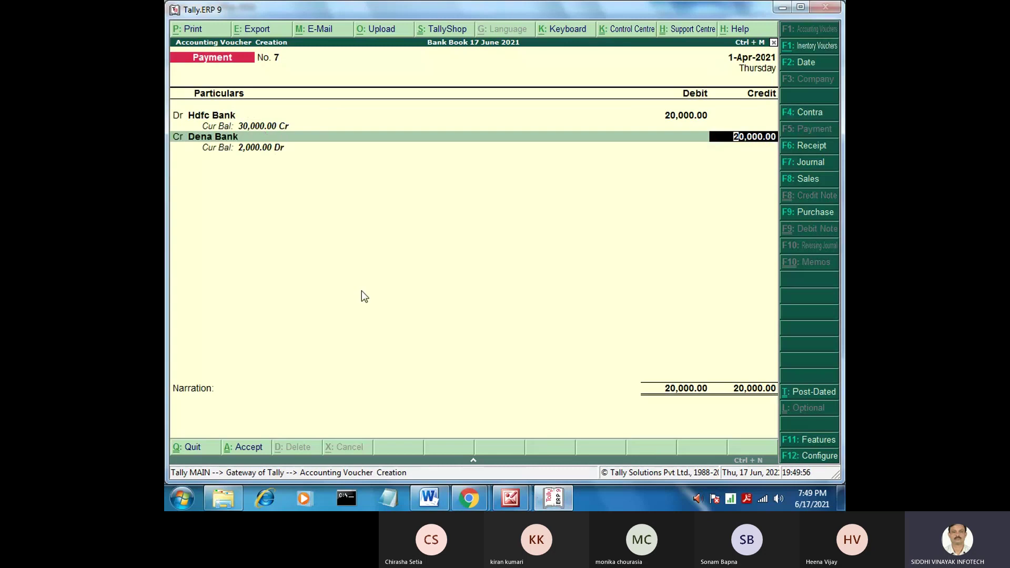
left_click(510, 498)
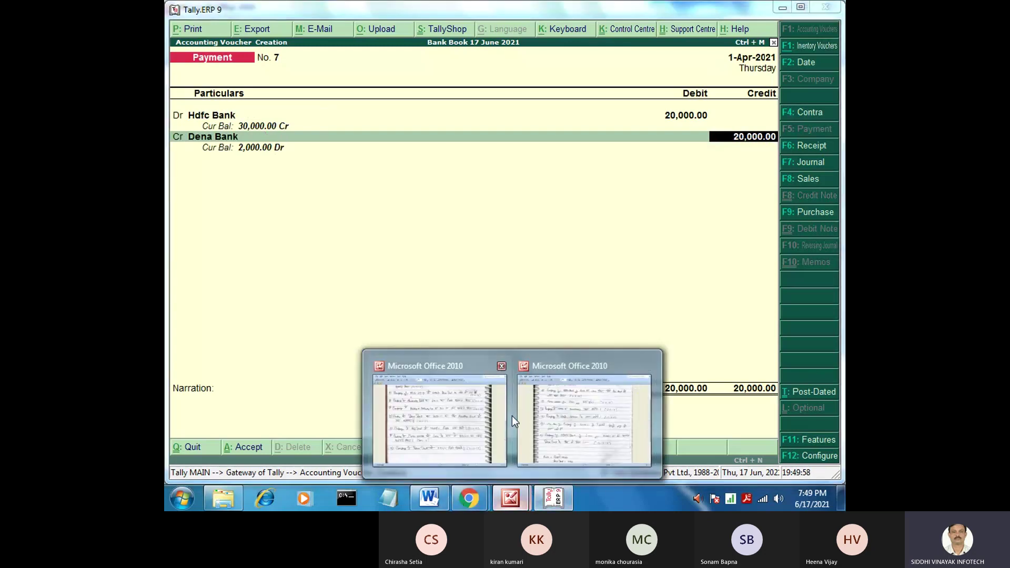
left_click(408, 369)
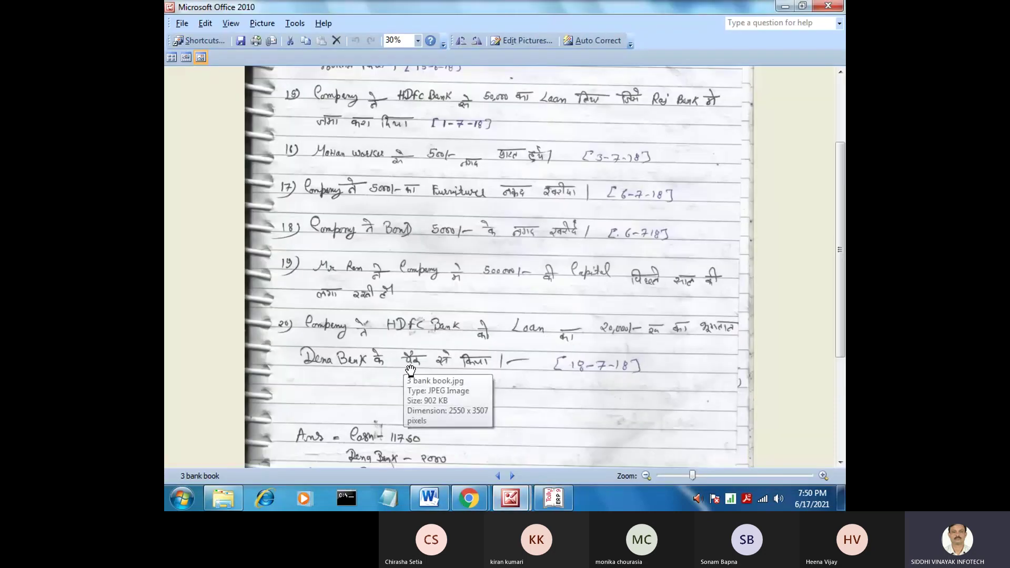
left_click(542, 499)
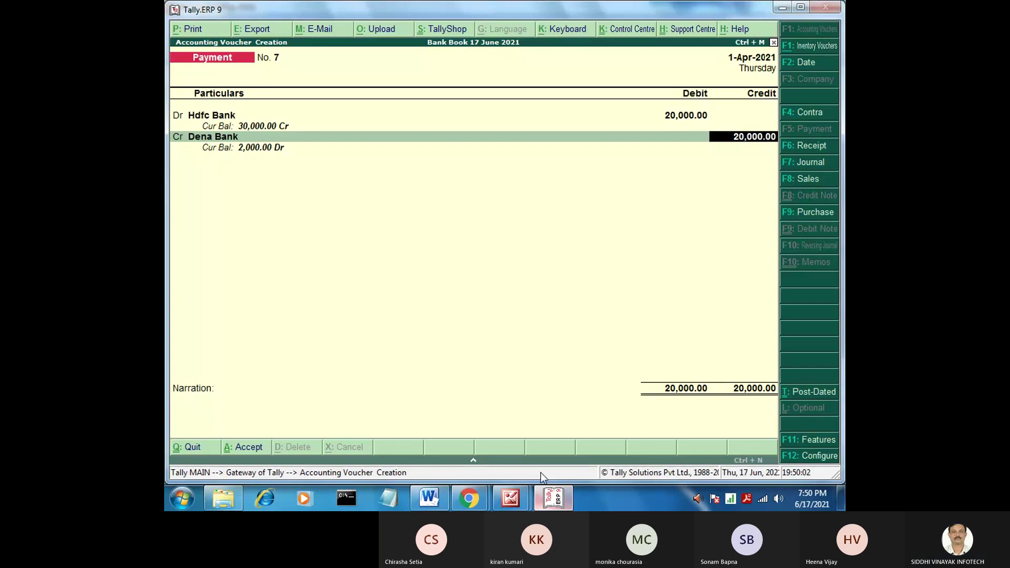
key("Return")
key("Return")
key("Return")
key("Return")
key("Return")
key("Return")
key("Return")
key("Return")
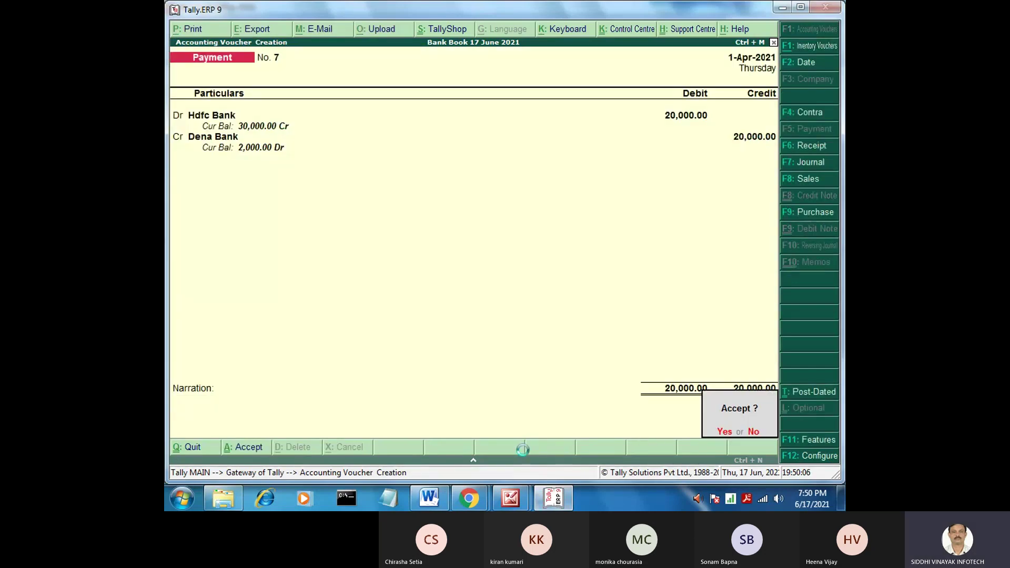
key("Return")
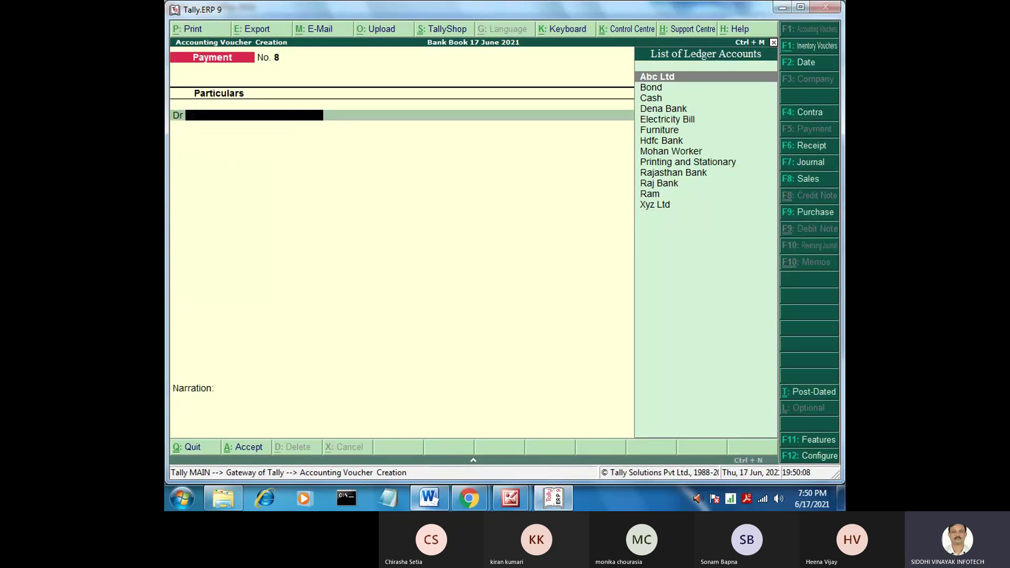
Read the expected closing balances in the answer section of the 3 bank book image and return to Tally
left_click(510, 499)
scroll(453, 378, "down", 5)
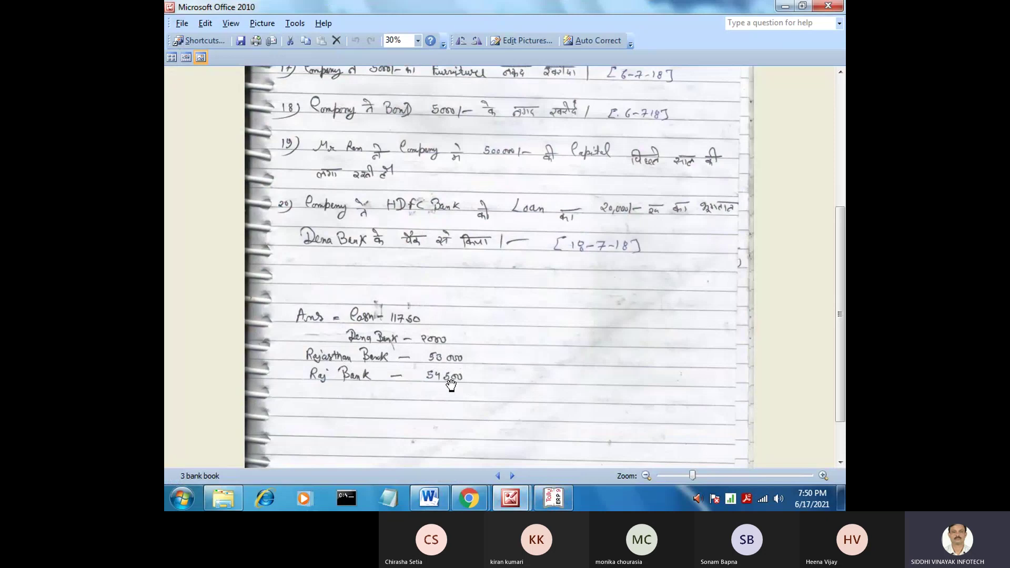
left_click(547, 497)
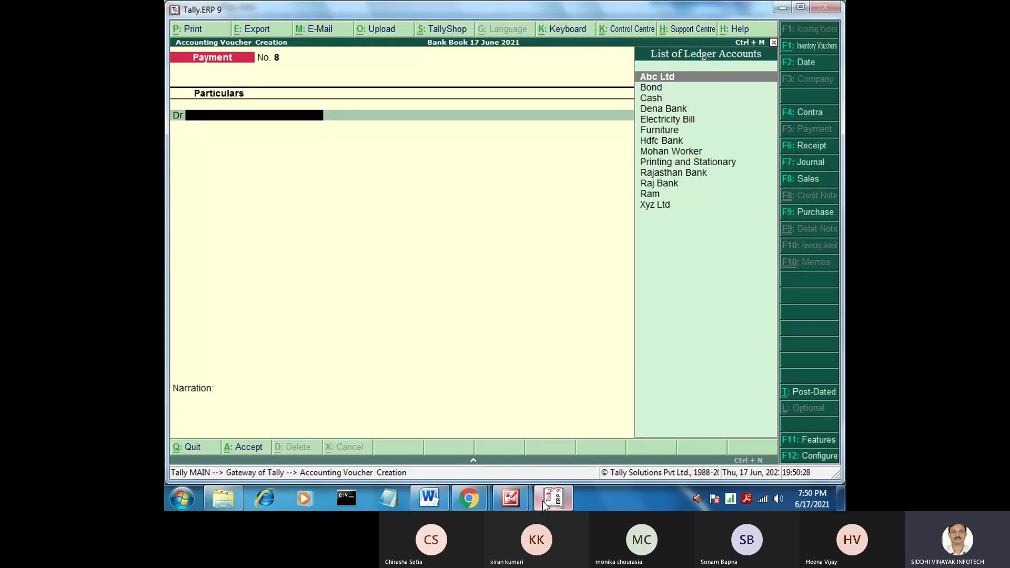
Leave voucher entry and display the Cash/Bank Books summary from the account books
key("Escape")
key("Escape")
key("Escape")
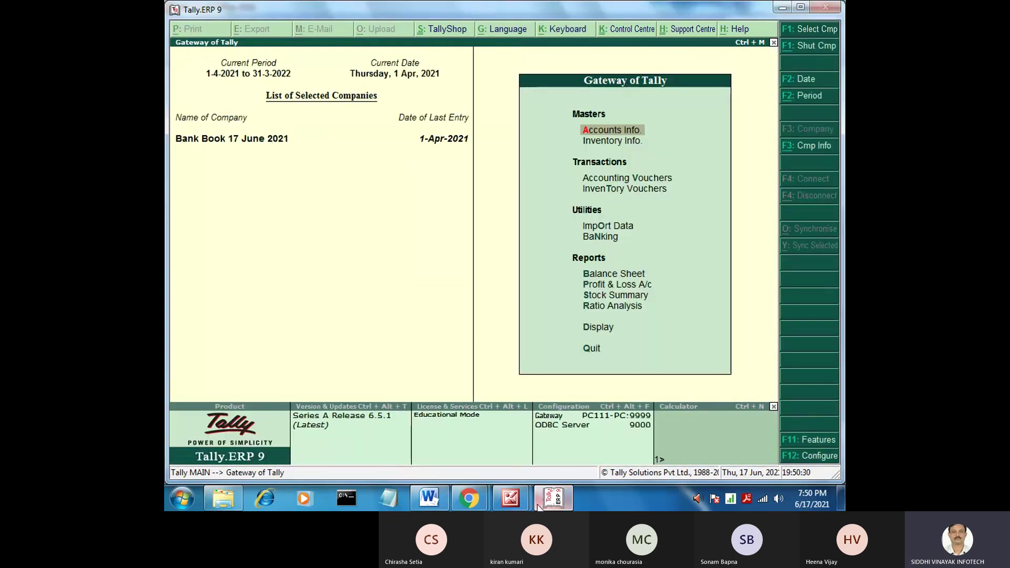
key("Down")
key("Down")
key("Down")
key("Down")
key("Down")
key("Down")
key("Down")
key("Down")
key("Down")
key("Down")
key("Down")
key("Up")
key("Return")
key("Down")
key("Down")
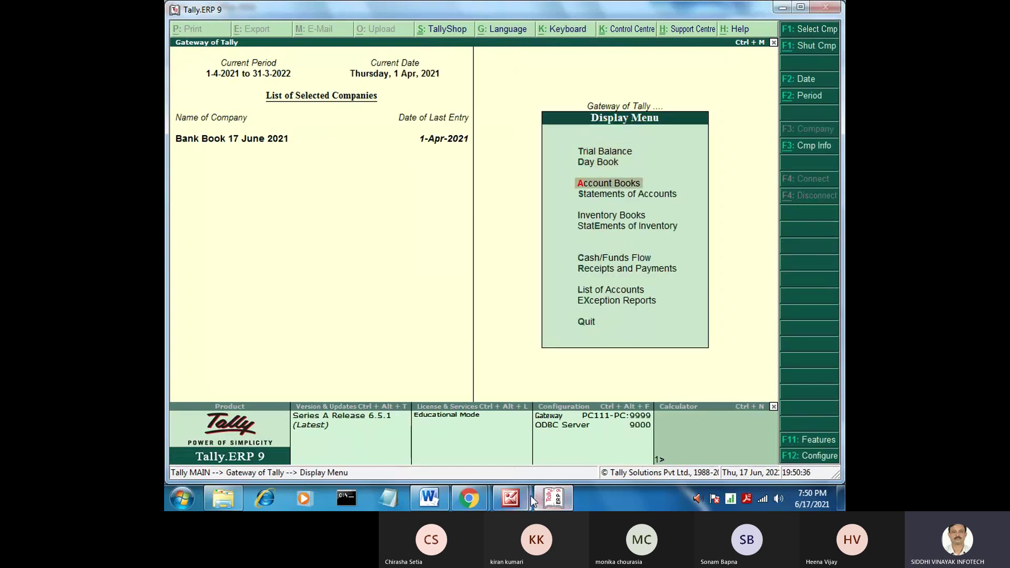
key("Return")
mouse_move(525, 497)
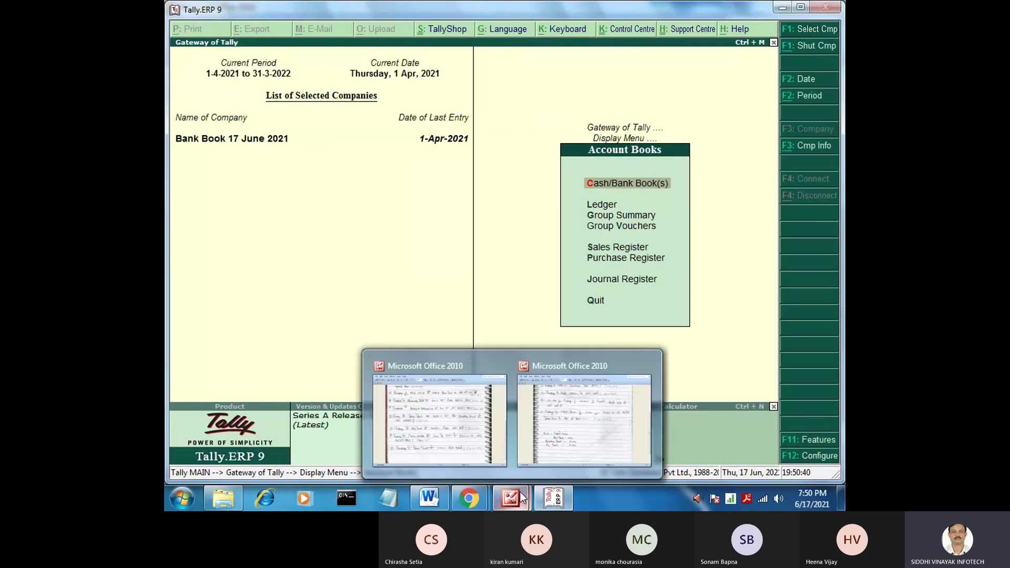
key("Return")
Compare the cash and bank closing balances in Tally with the answers in the 3 bank book image
mouse_move(472, 459)
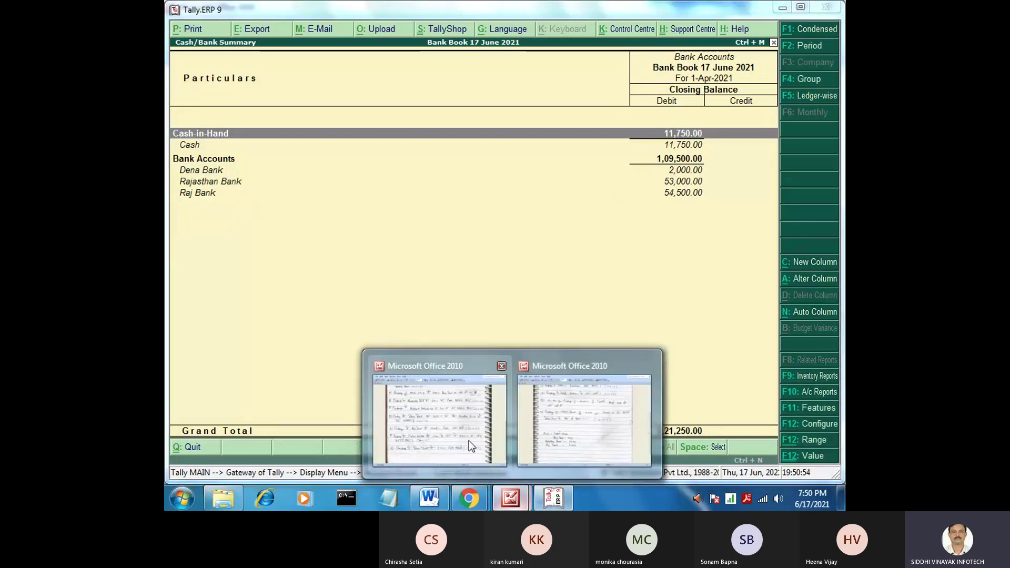
left_click(469, 440)
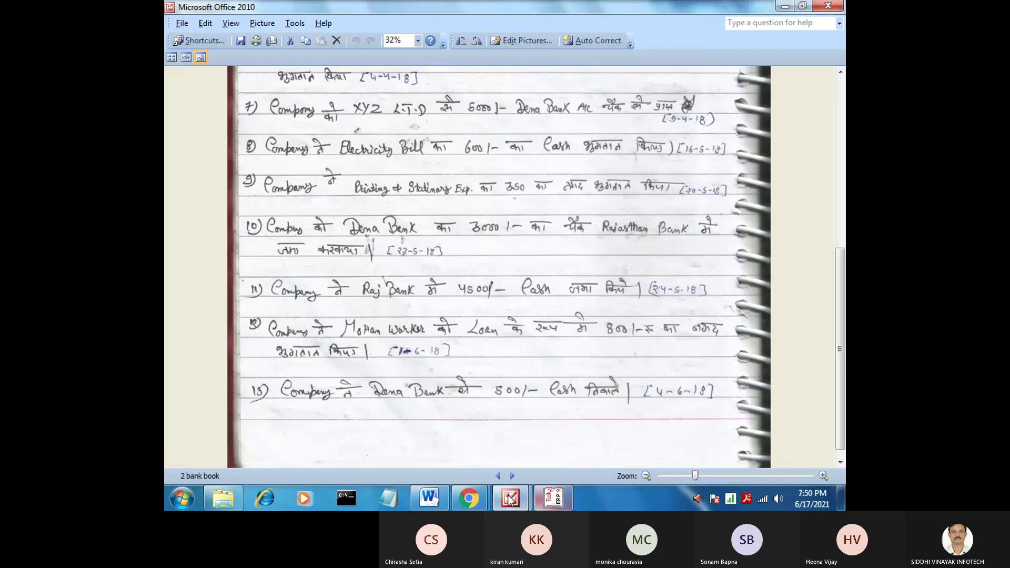
mouse_move(509, 499)
left_click(573, 457)
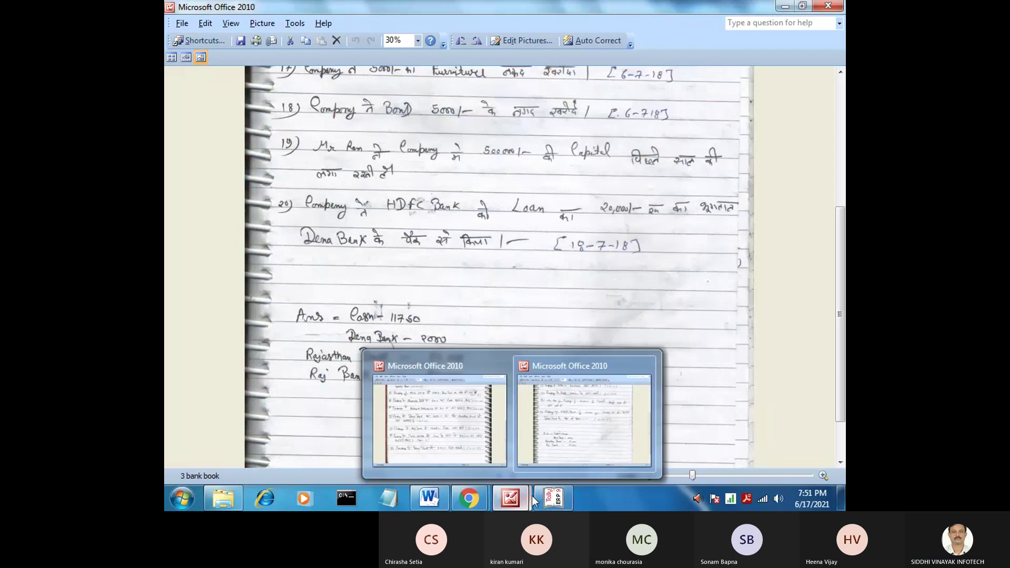
left_click(553, 498)
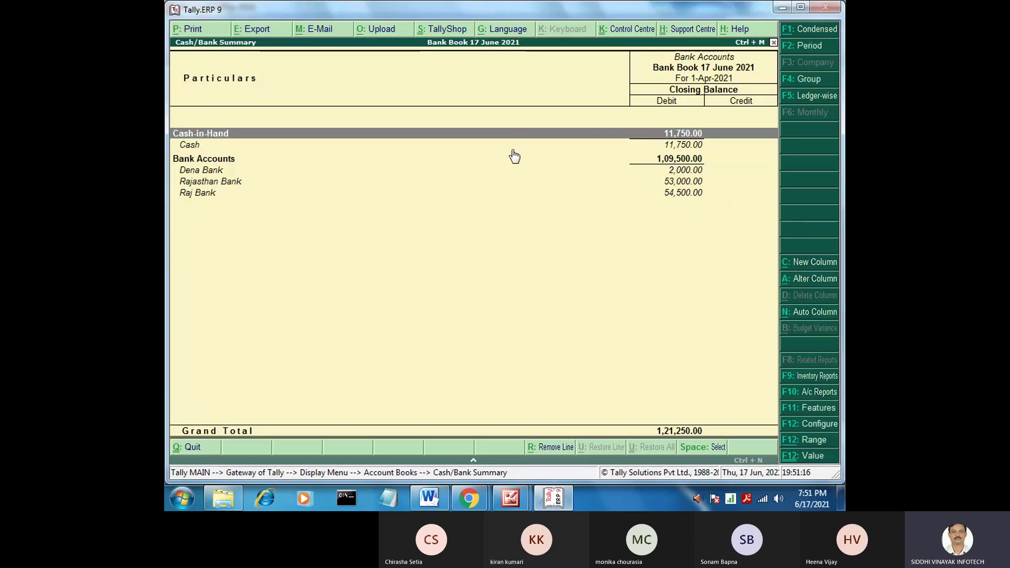
Close the Cash/Bank summary and display the Day Book in detailed form
key("Escape")
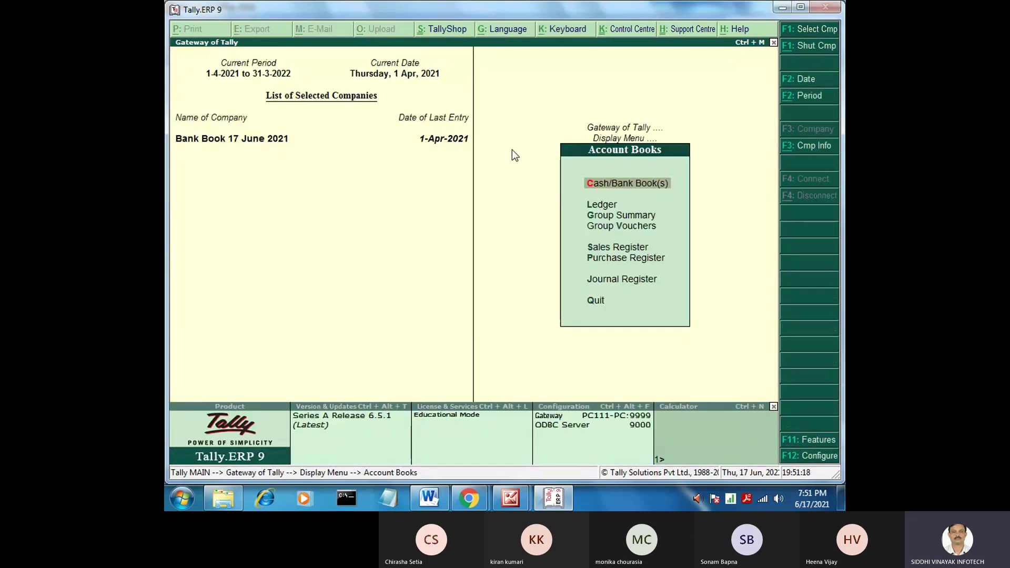
key("Escape")
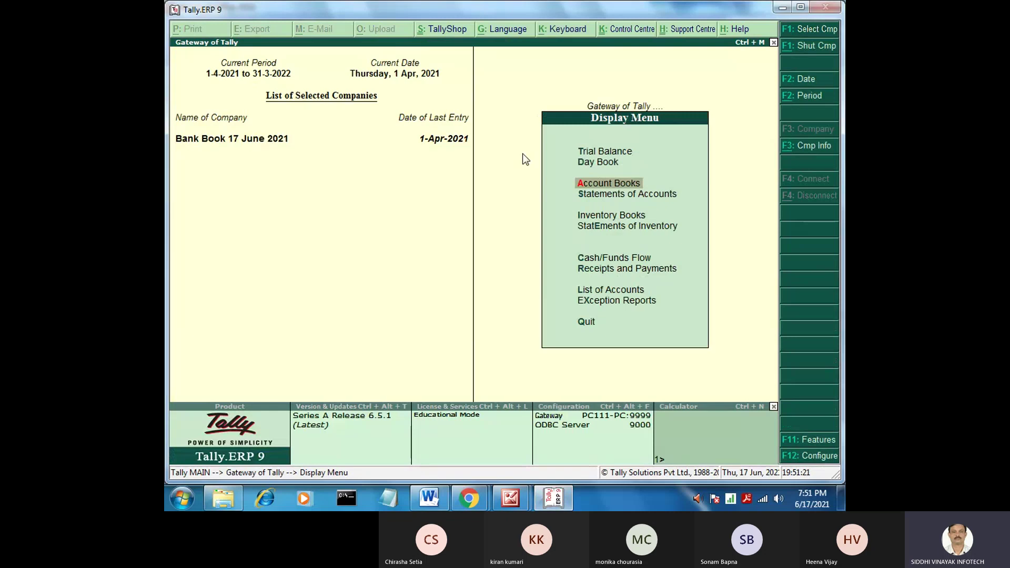
key("Up")
key("Return")
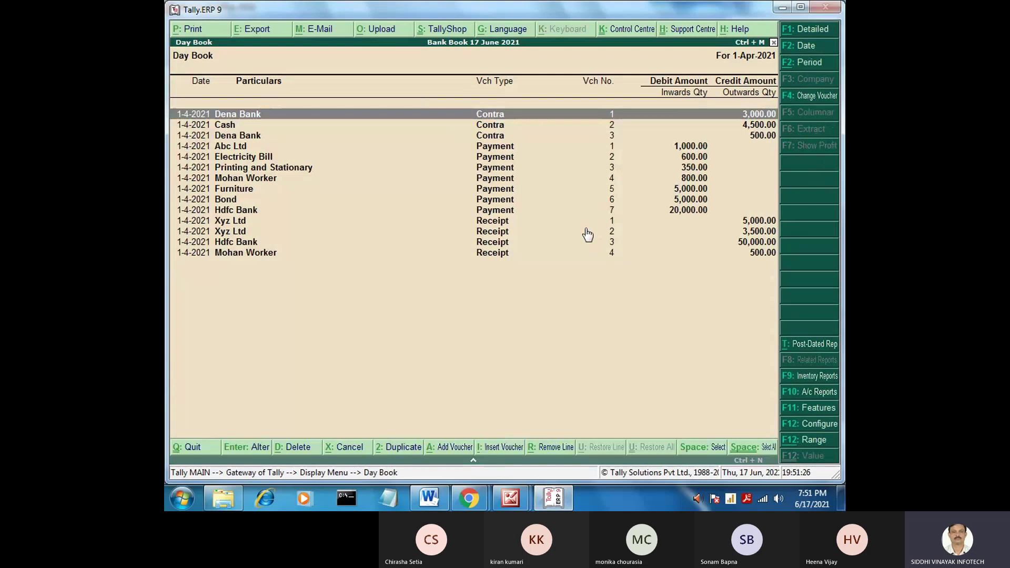
key("alt+F1")
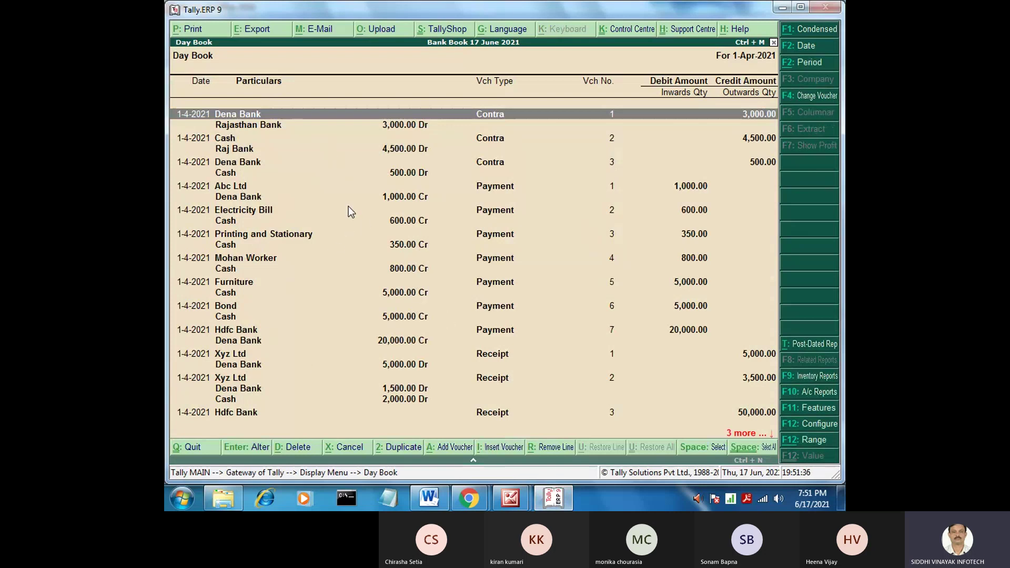
Set the Day Book period from 1-4-2021 to 31-3-2022
key("alt+F2")
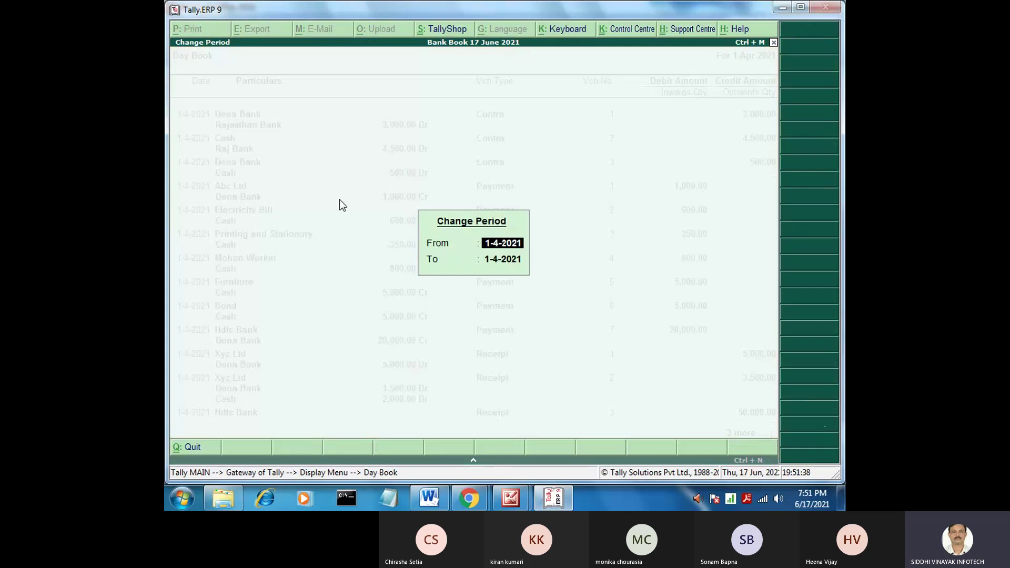
key("Return")
type("31")
type("-3-2022")
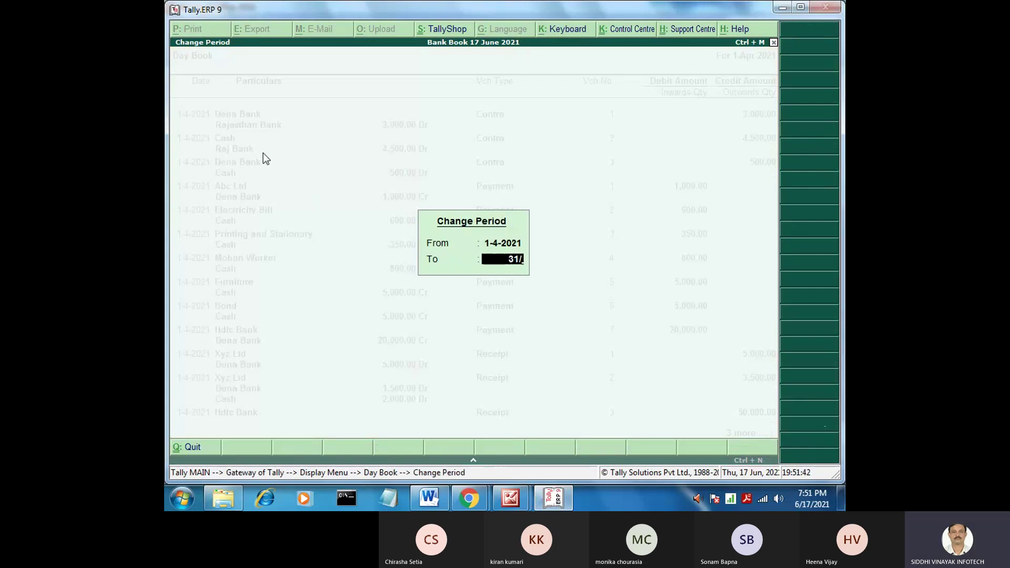
key("Return")
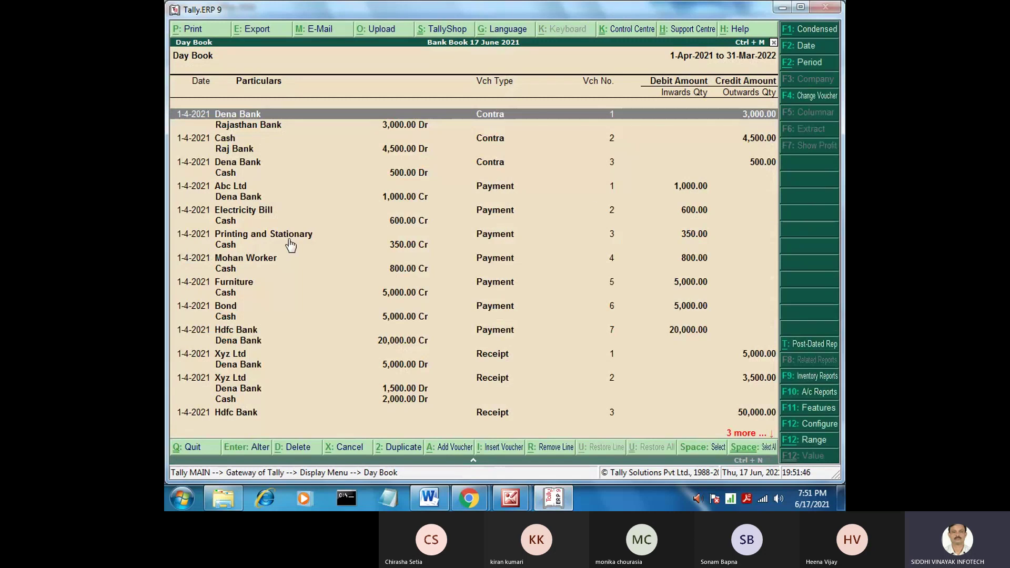
Browse the Day Book entries and open payment voucher No. 4, the 800 cash payment to the worker
key("Down")
key("Down")
key("Down")
key("Down")
key("Down")
key("Down")
key("Down")
key("Down")
key("Down")
key("Down")
key("Down")
key("Down")
key("Down")
key("Down")
key("Down")
key("Down")
key("Down")
key("Down")
key("Up")
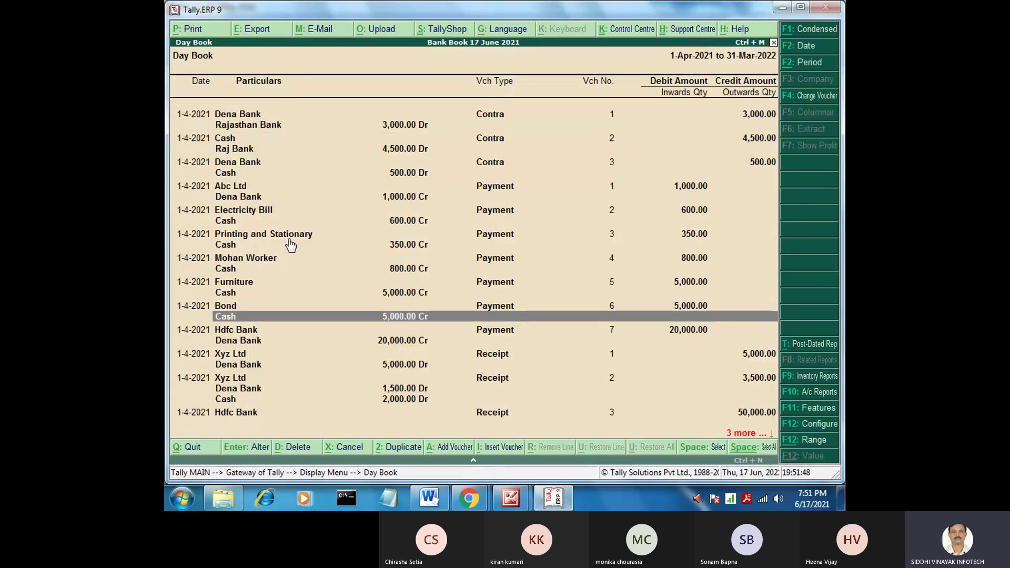
key("Up")
key("Up")
key("Up")
key("Up")
key("Up")
key("Return")
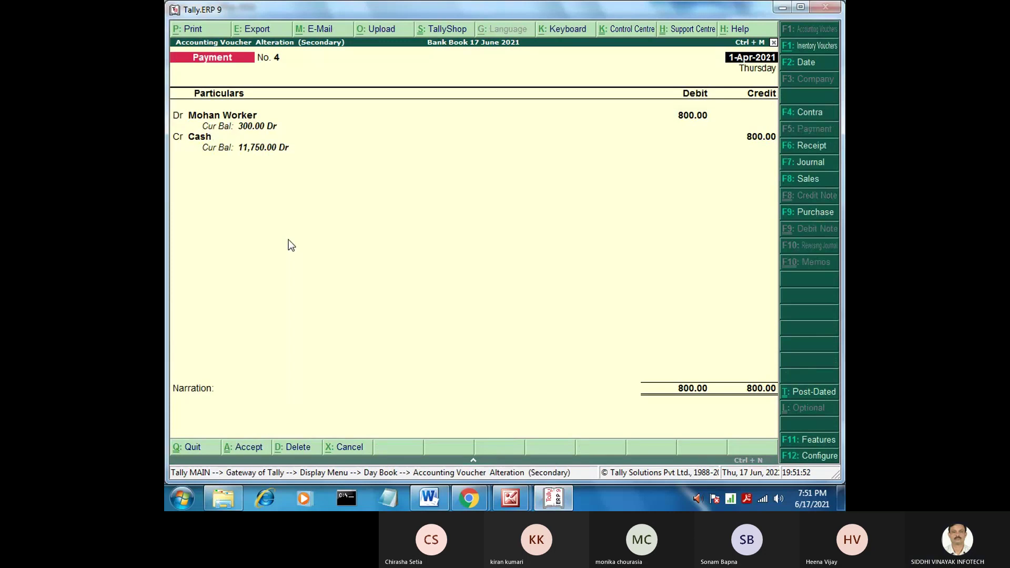
Review the opening balances and early transactions of the exercise in the 2 bank book image
left_click(518, 497)
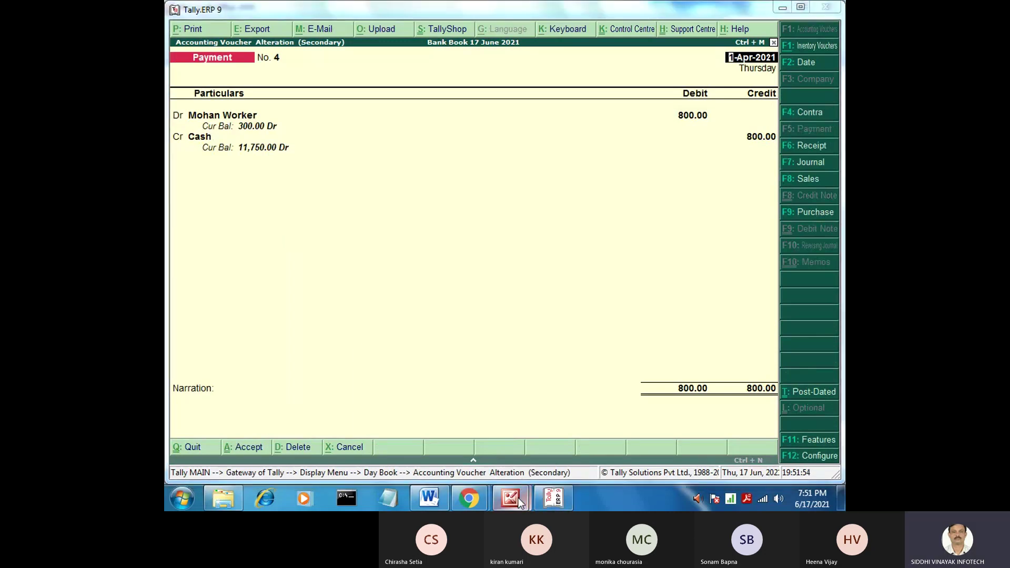
left_click(457, 423)
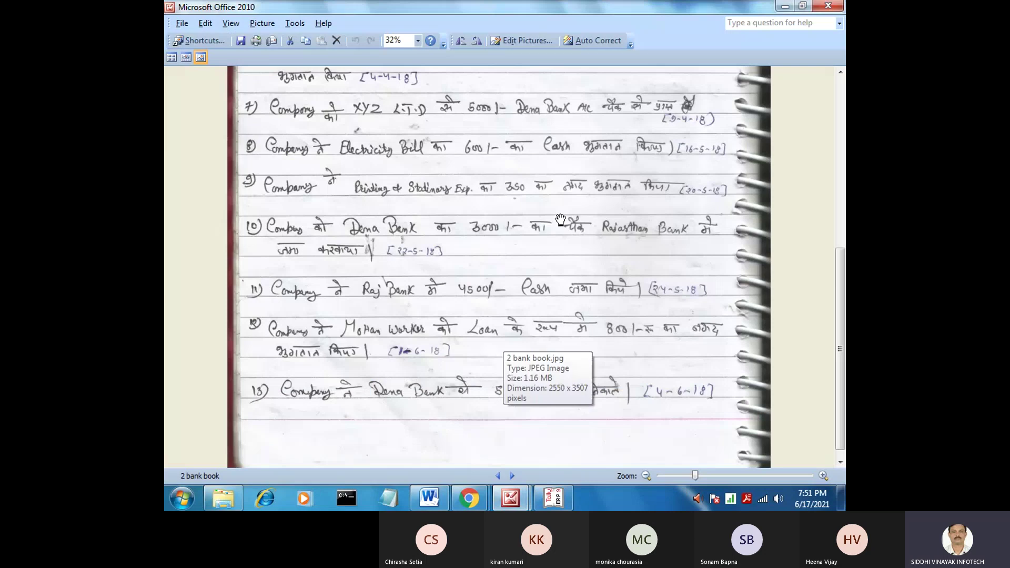
scroll(494, 359, "up", 4)
scroll(494, 359, "down", 1)
left_click_drag(839, 216, 845, 124)
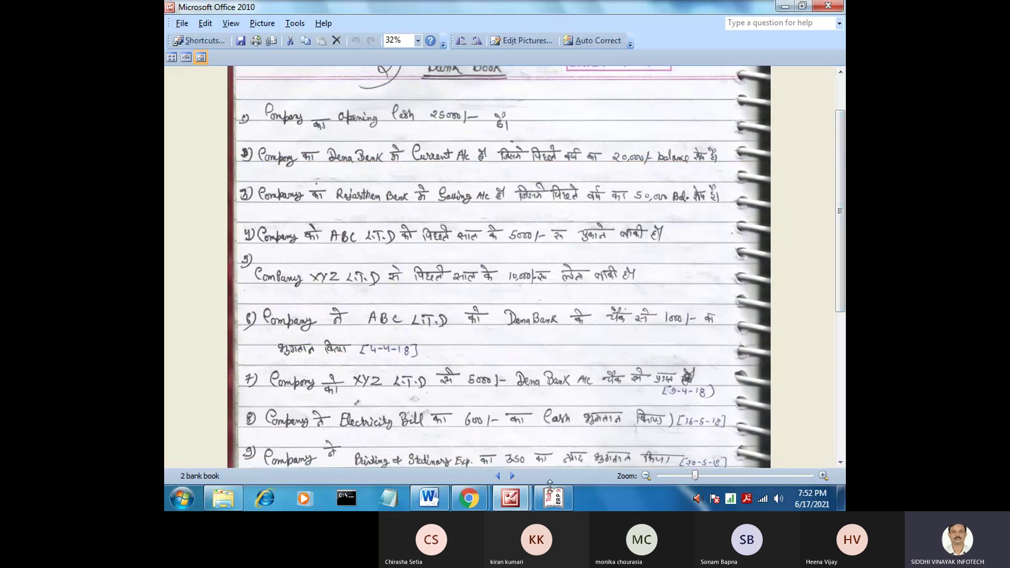
mouse_move(468, 498)
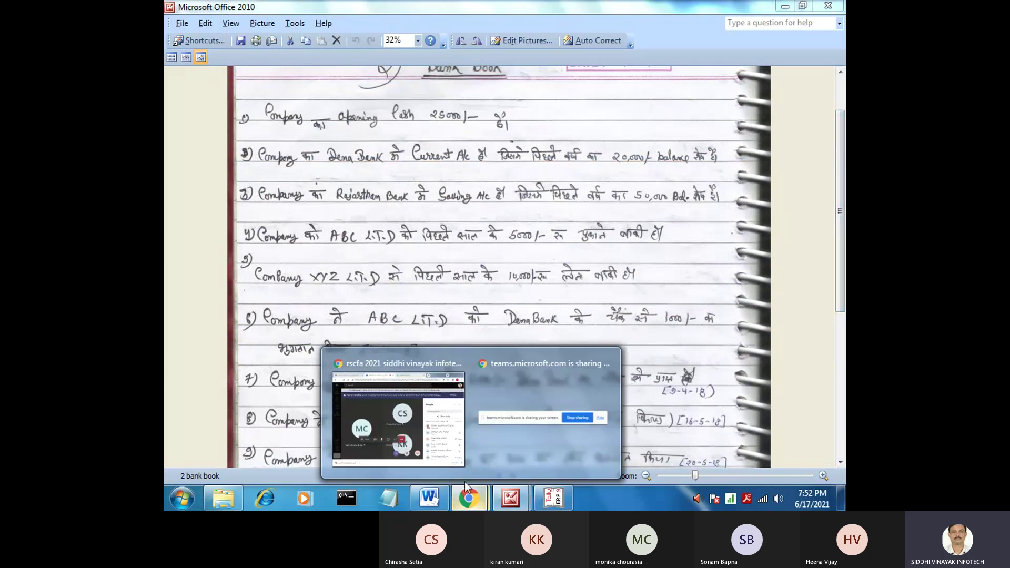
Switch to the Teams meeting in Chrome and check the current participants, their microphone status and the invited people
left_click(390, 424)
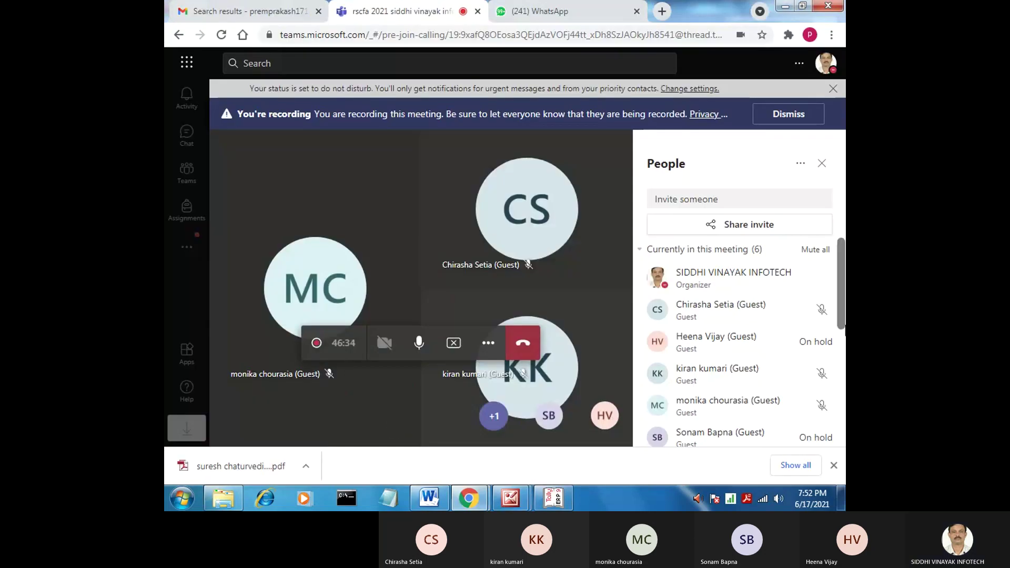
scroll(843, 332, "down", 3)
scroll(843, 333, "up", 2)
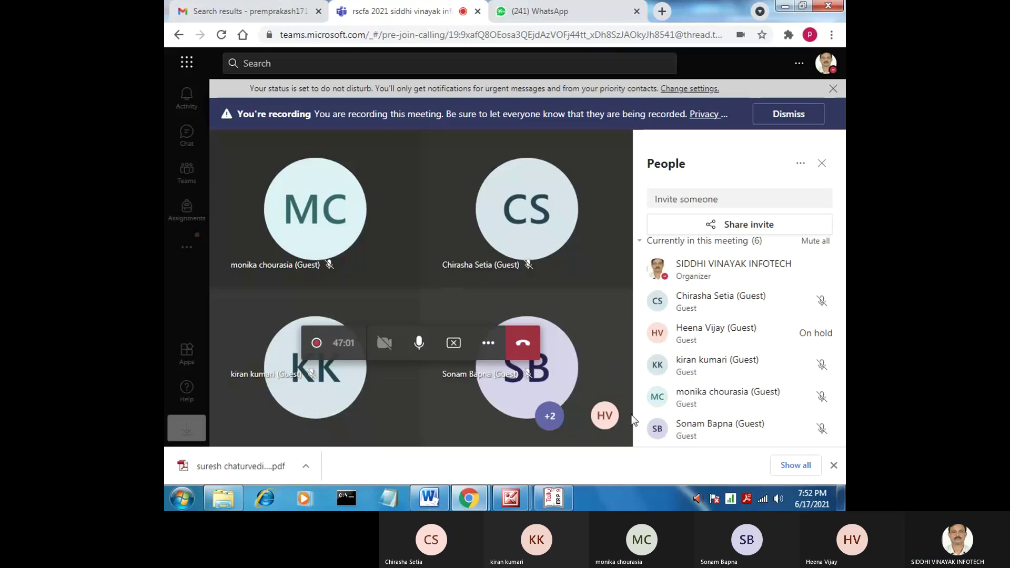
left_click_drag(841, 290, 843, 311)
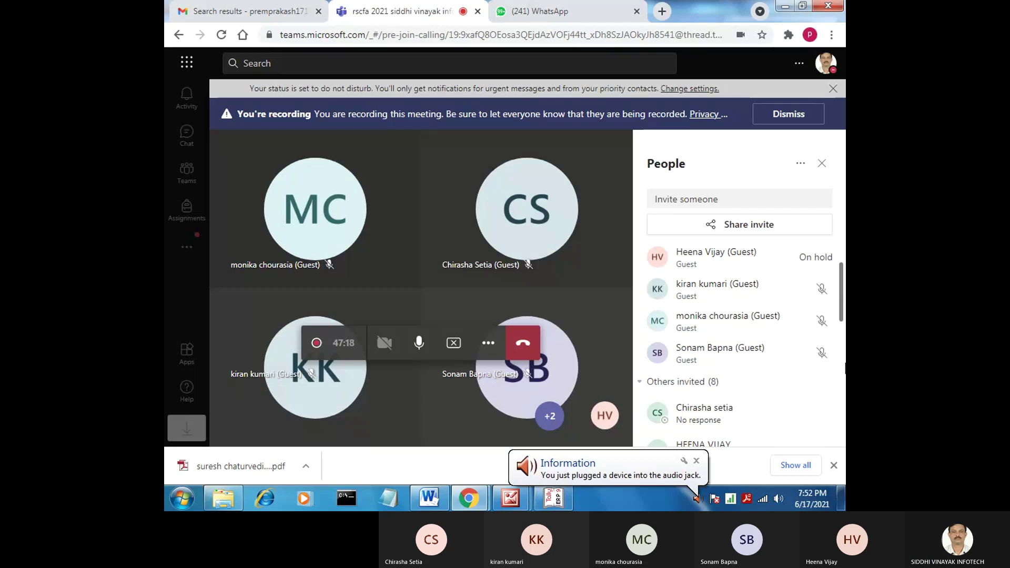
scroll(841, 319, "down", 1)
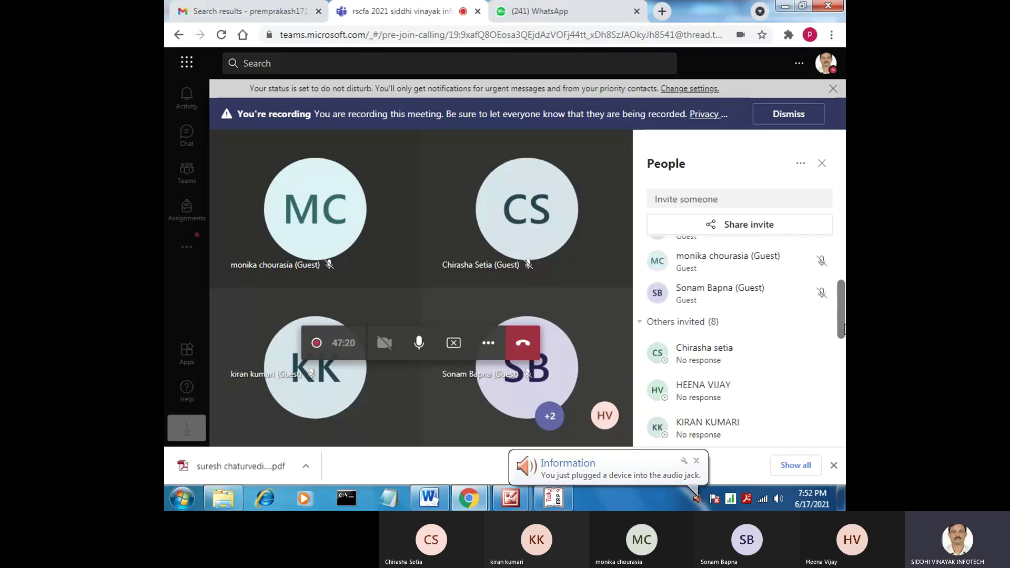
scroll(843, 320, "up", 3)
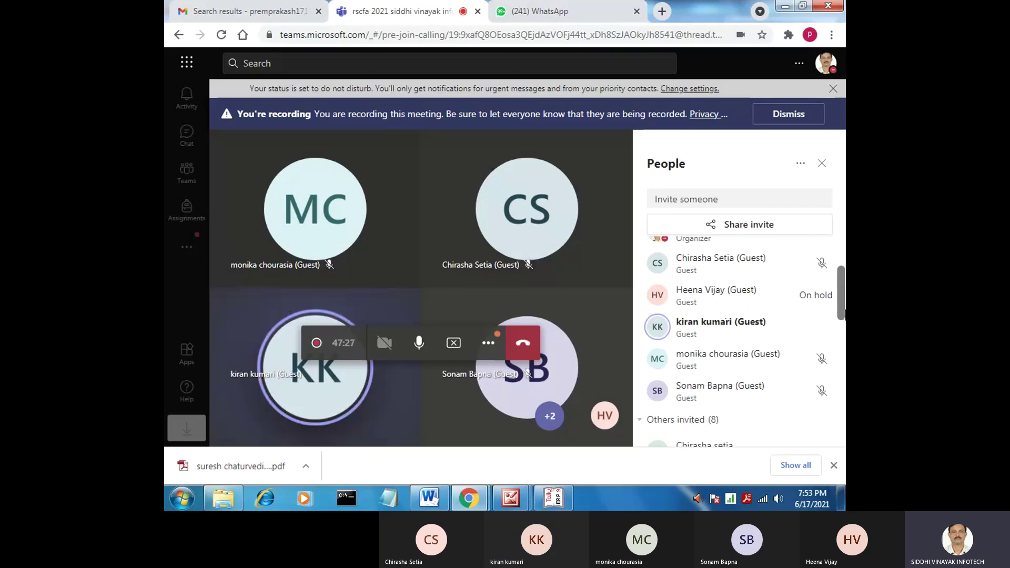
scroll(766, 331, "down", 1)
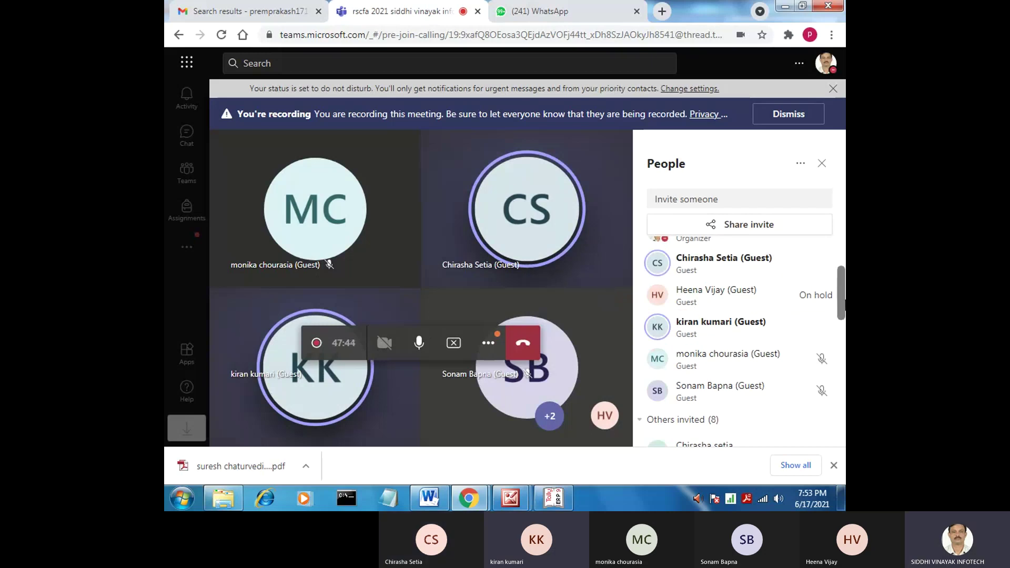
scroll(840, 280, "up", 2)
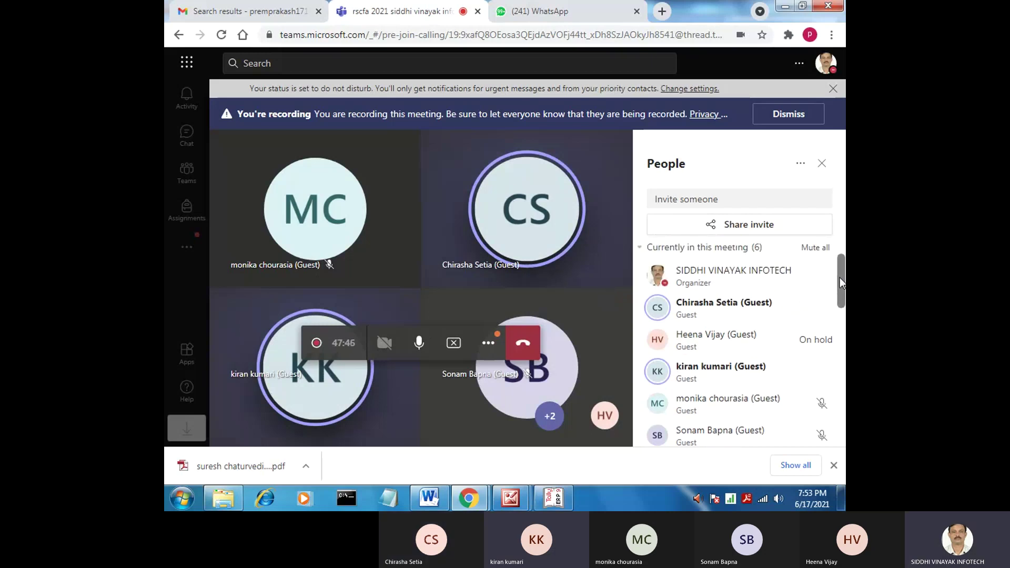
scroll(840, 287, "down", 1)
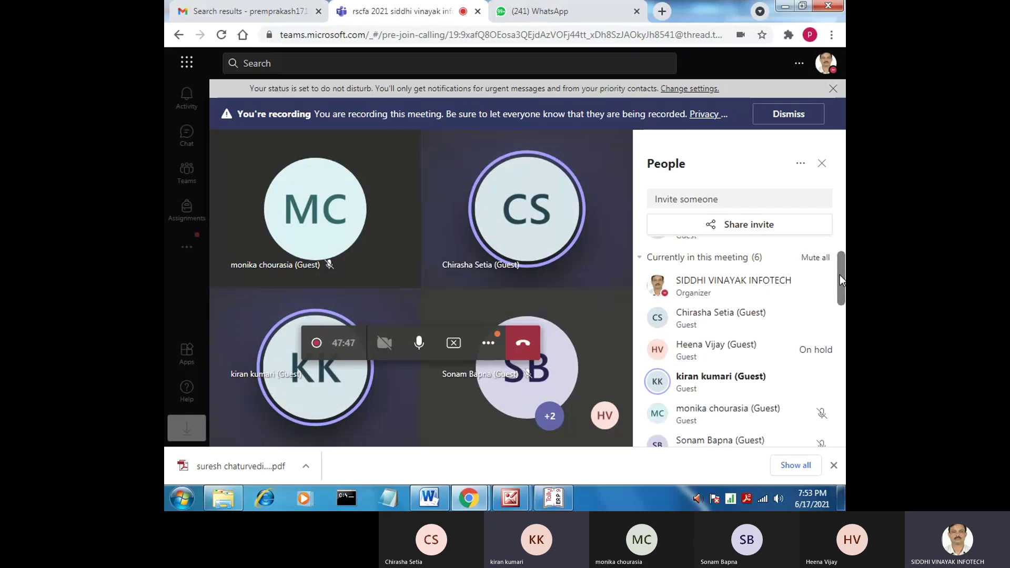
scroll(841, 290, "up", 1)
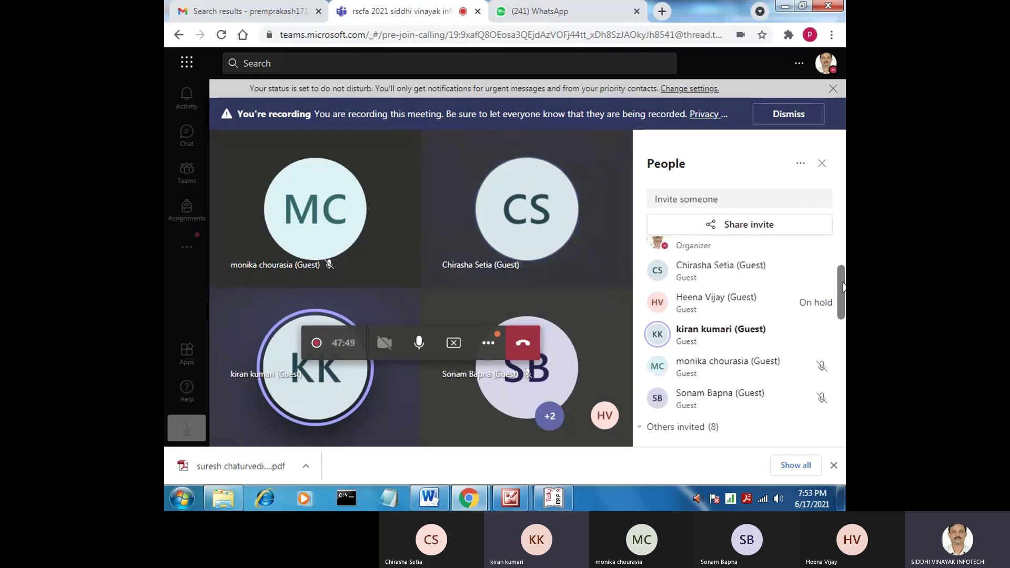
scroll(843, 284, "down", 1)
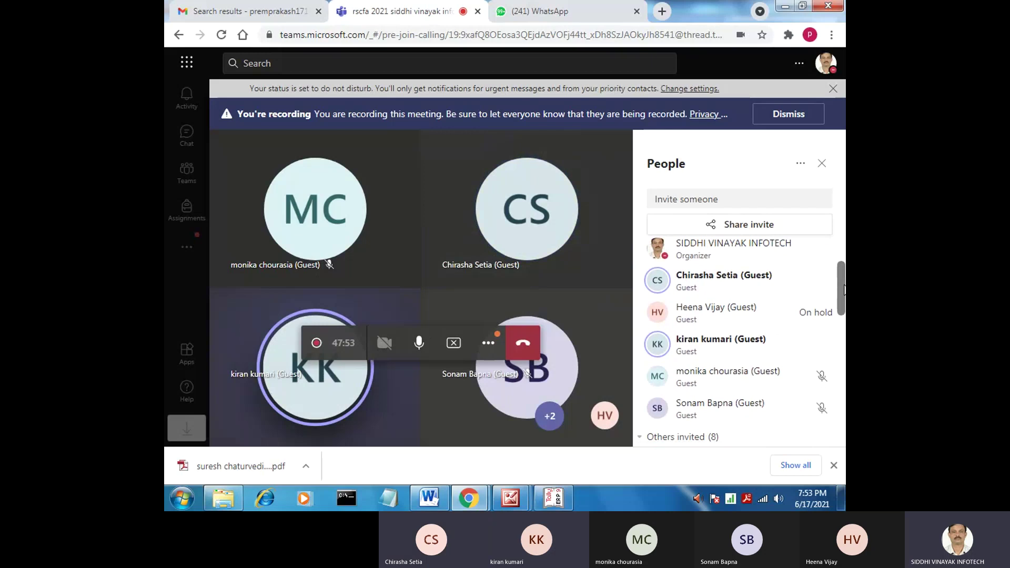
scroll(844, 288, "down", 1)
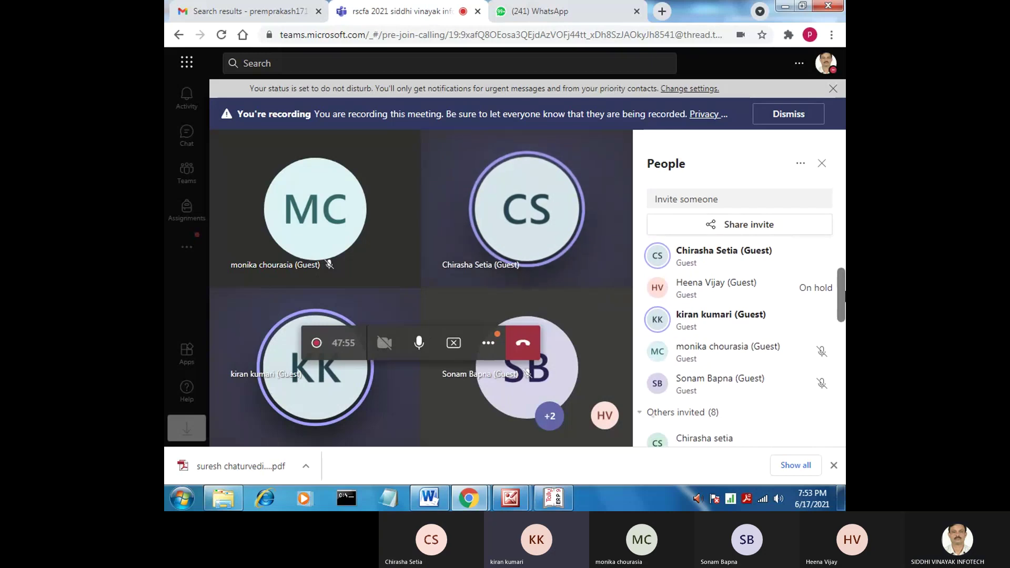